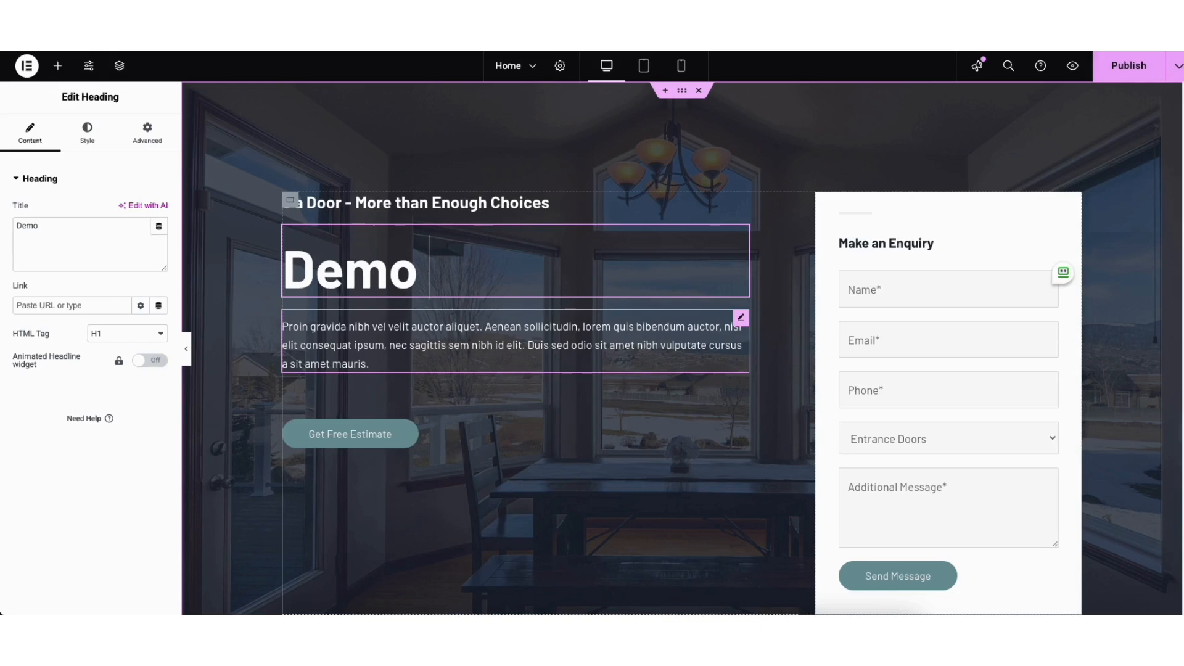
Step: Extend the hero heading text to "Demo Service Bu" and place a Text Editor widget in the About Us section
{"action": "type", "text": "Service Bu"}
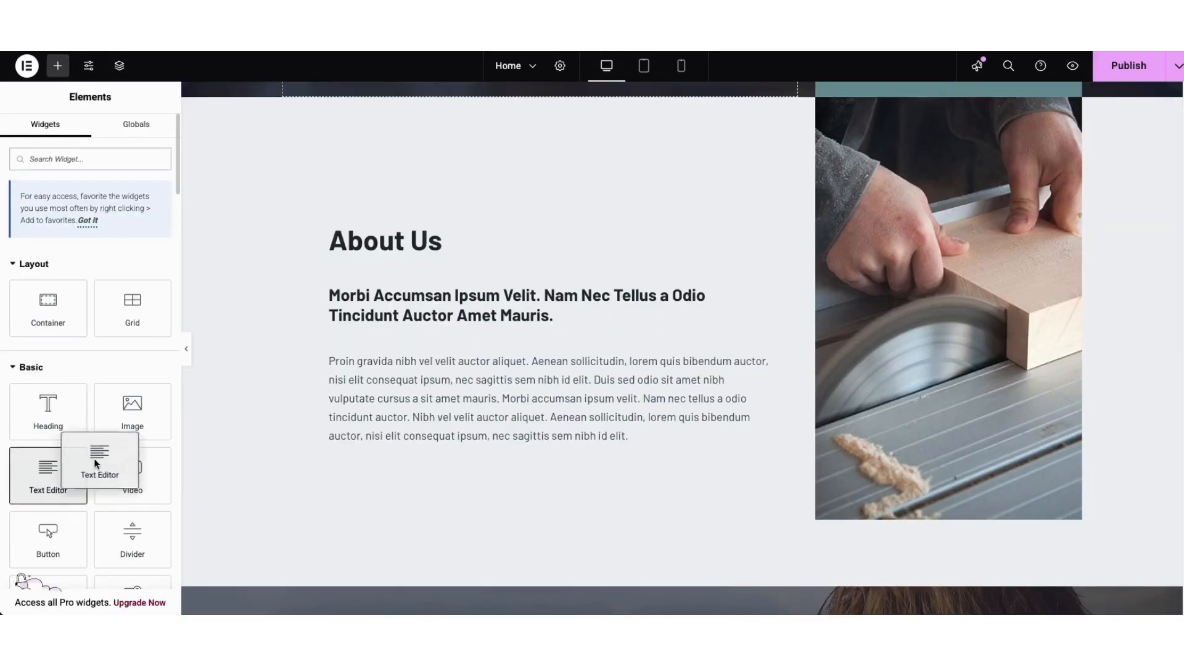
{"action": "left_click_drag", "start_coordinate": [79, 462], "coordinate": [390, 354]}
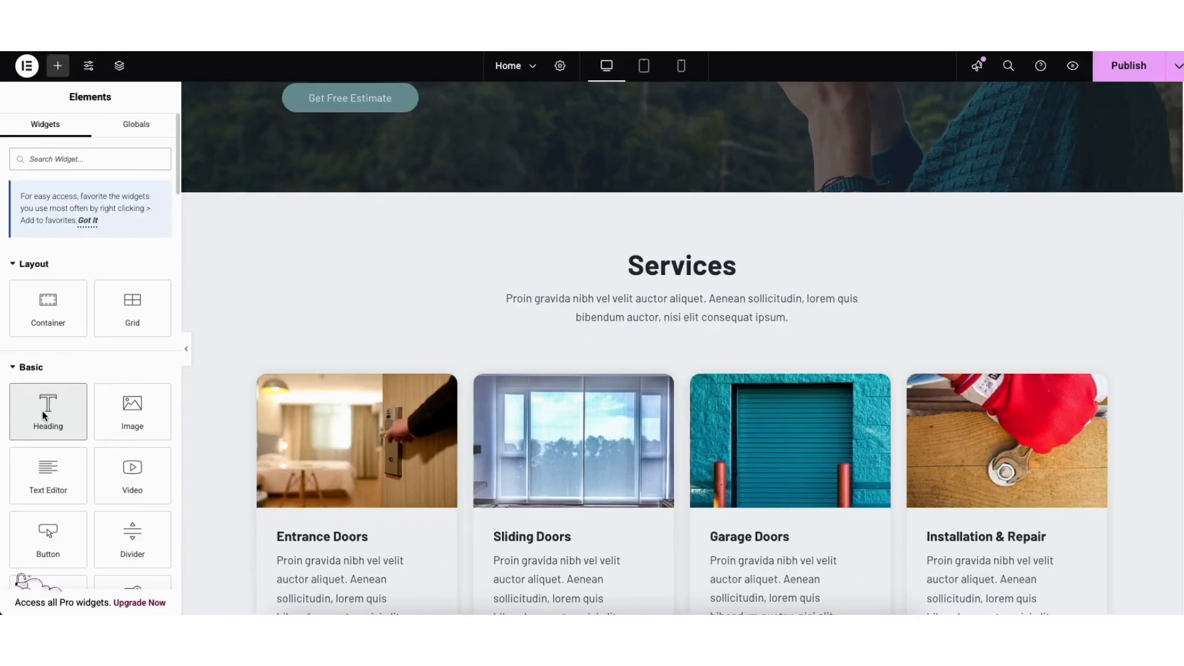
Step: Place a Heading widget in the Services section, beneath its introductory text
{"action": "left_click_drag", "start_coordinate": [48, 407], "coordinate": [547, 334]}
{"action": "left_click_drag", "start_coordinate": [655, 333], "coordinate": [700, 315]}
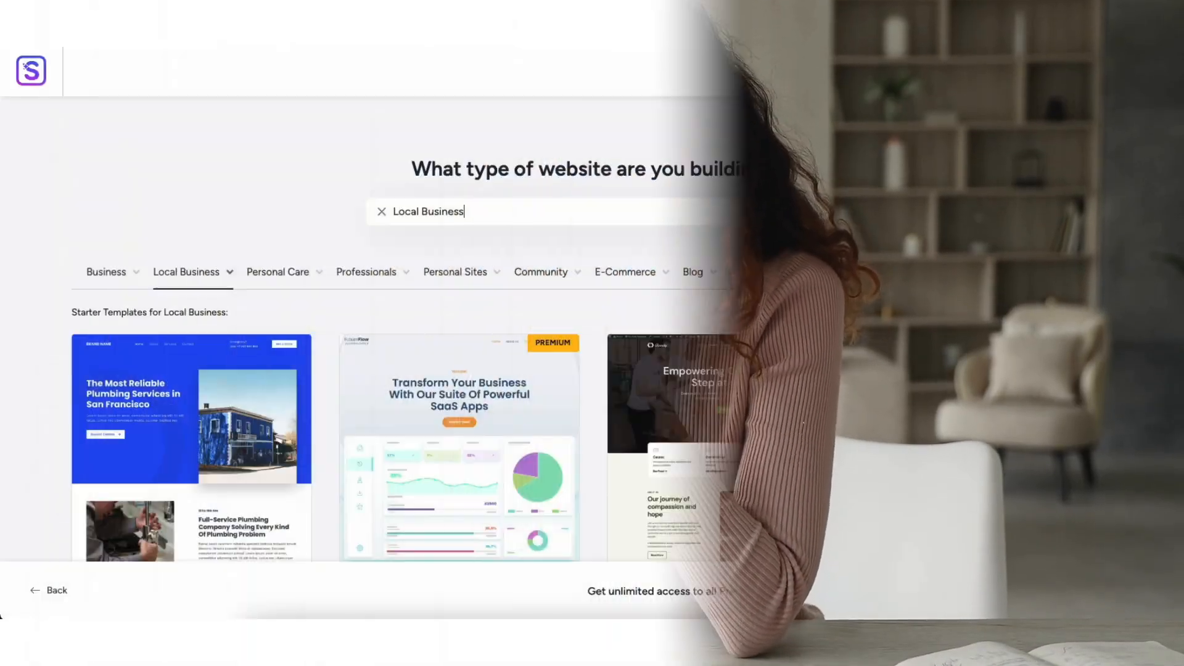
Step: Browse the starter templates offered for Local Business in the template library
{"action": "scroll", "coordinate": [592, 327], "scroll_direction": "down", "scroll_amount": 10}
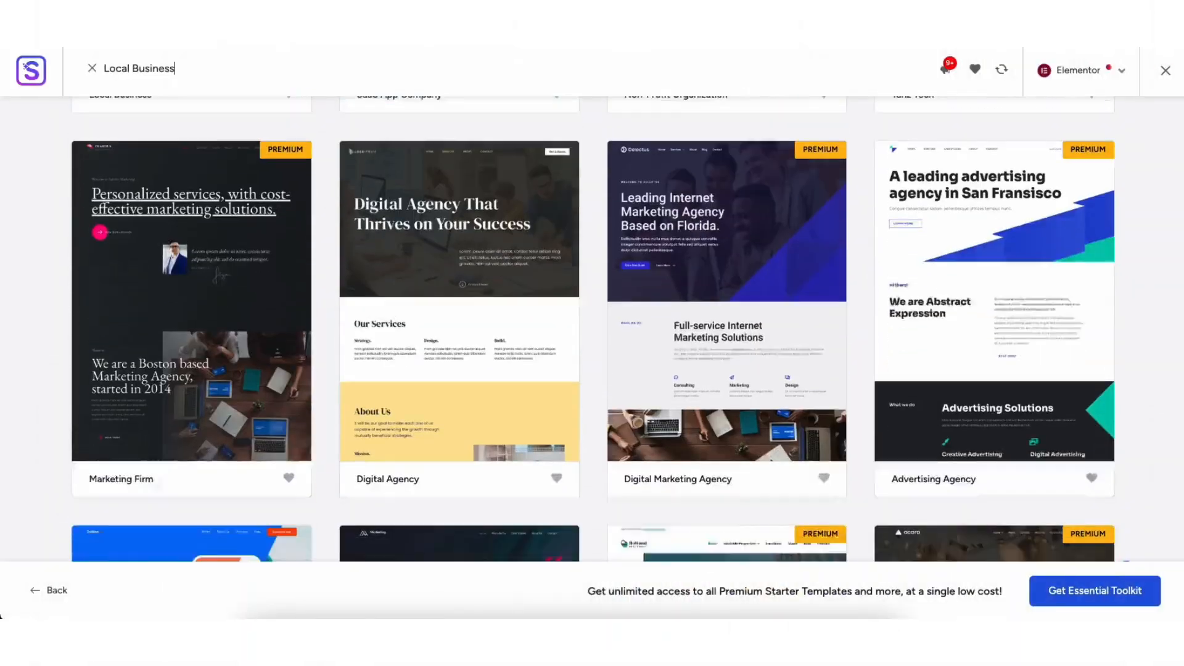
{"action": "scroll", "coordinate": [592, 327], "scroll_direction": "down", "scroll_amount": 3}
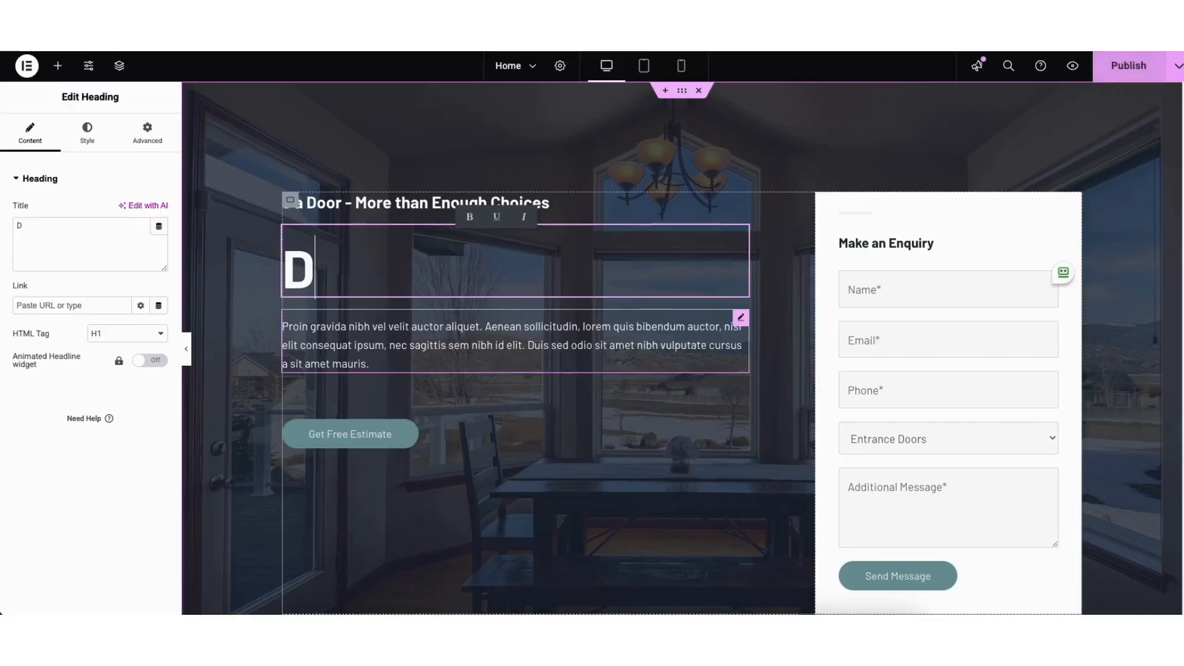
Step: In the Elementor editor, extend the hero heading to "Demo Se" and move a Text Editor widget into the About Us section
{"action": "type", "text": "mo Se"}
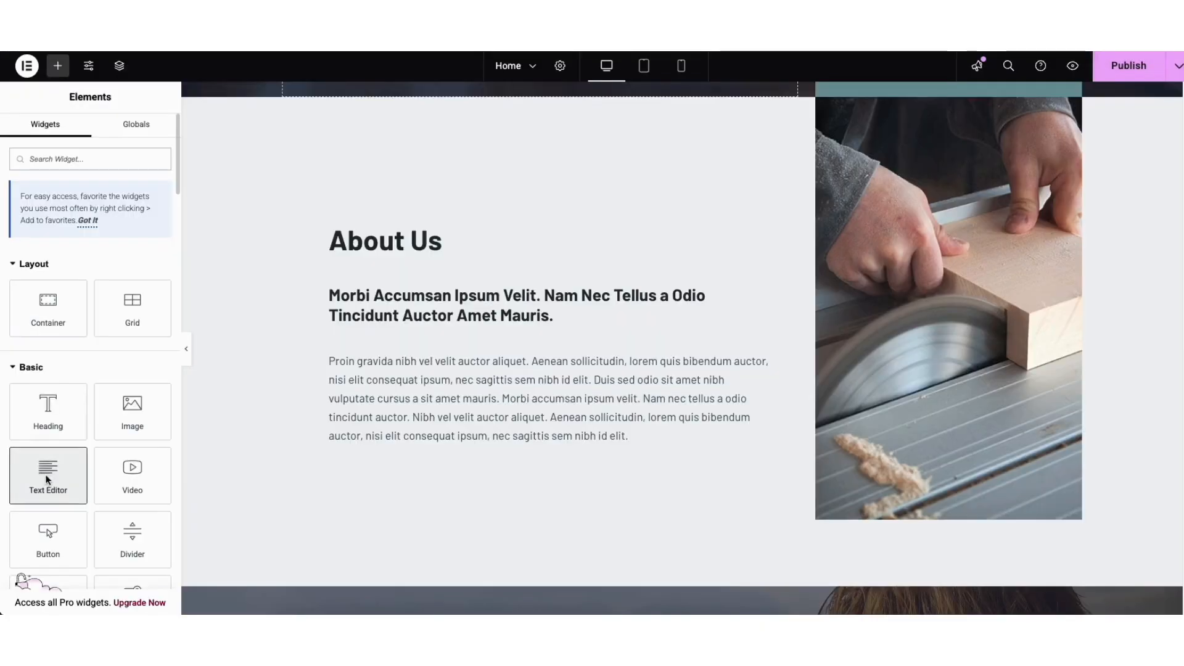
{"action": "left_click_drag", "start_coordinate": [49, 478], "coordinate": [336, 372]}
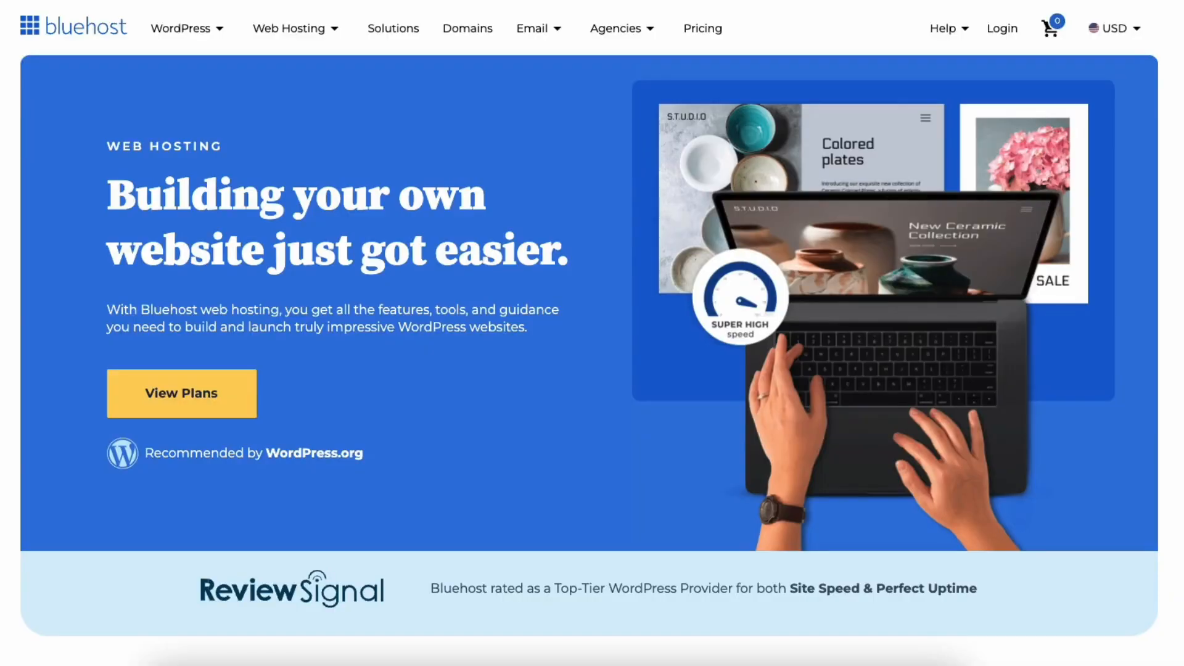
Step: On the Bluehost website, review the web hosting plans and the features included in each
{"action": "scroll", "coordinate": [591, 333], "scroll_direction": "down", "scroll_amount": 12}
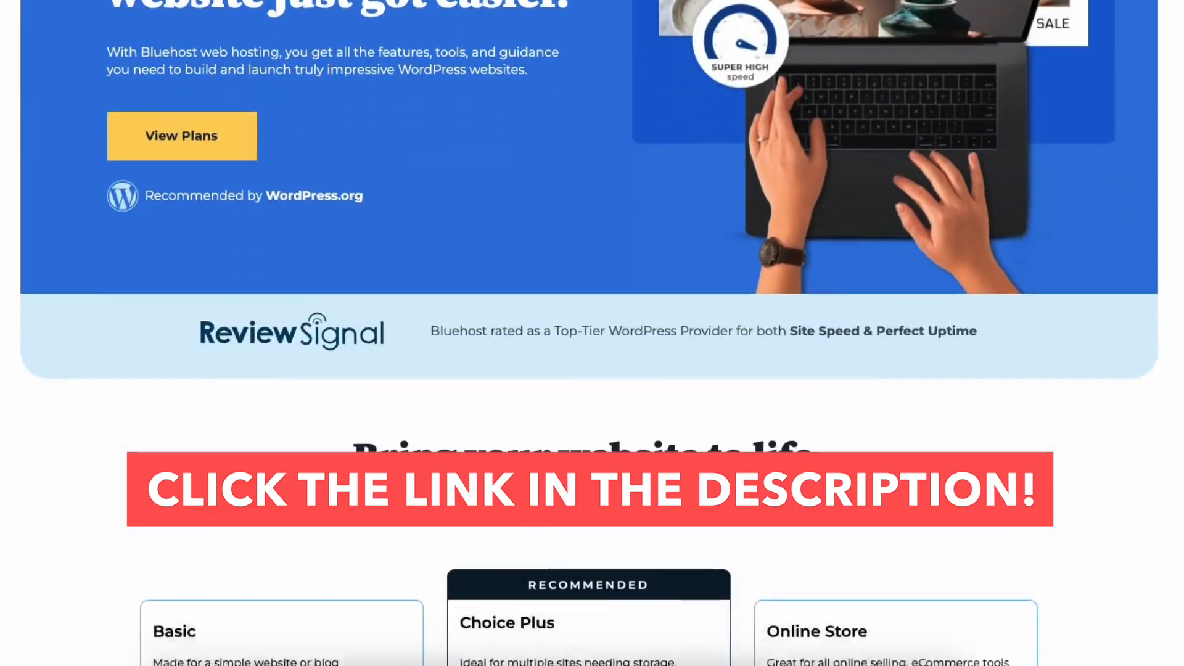
{"action": "scroll", "coordinate": [592, 333], "scroll_direction": "down", "scroll_amount": 15}
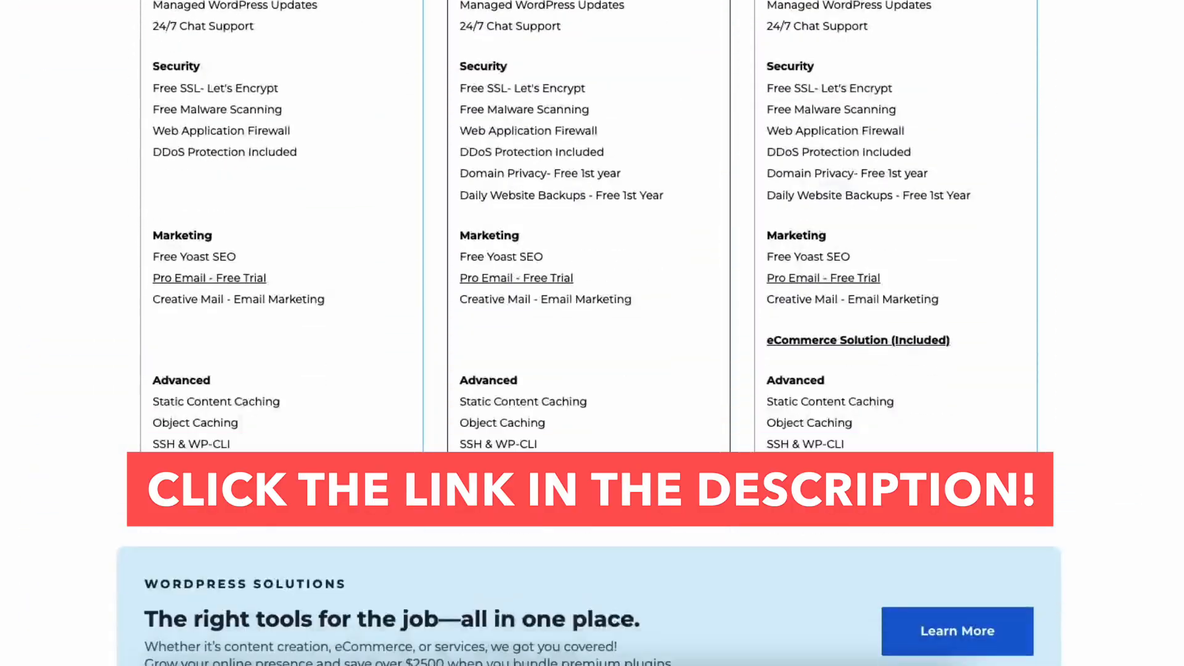
{"action": "scroll", "coordinate": [592, 333], "scroll_direction": "down", "scroll_amount": 10}
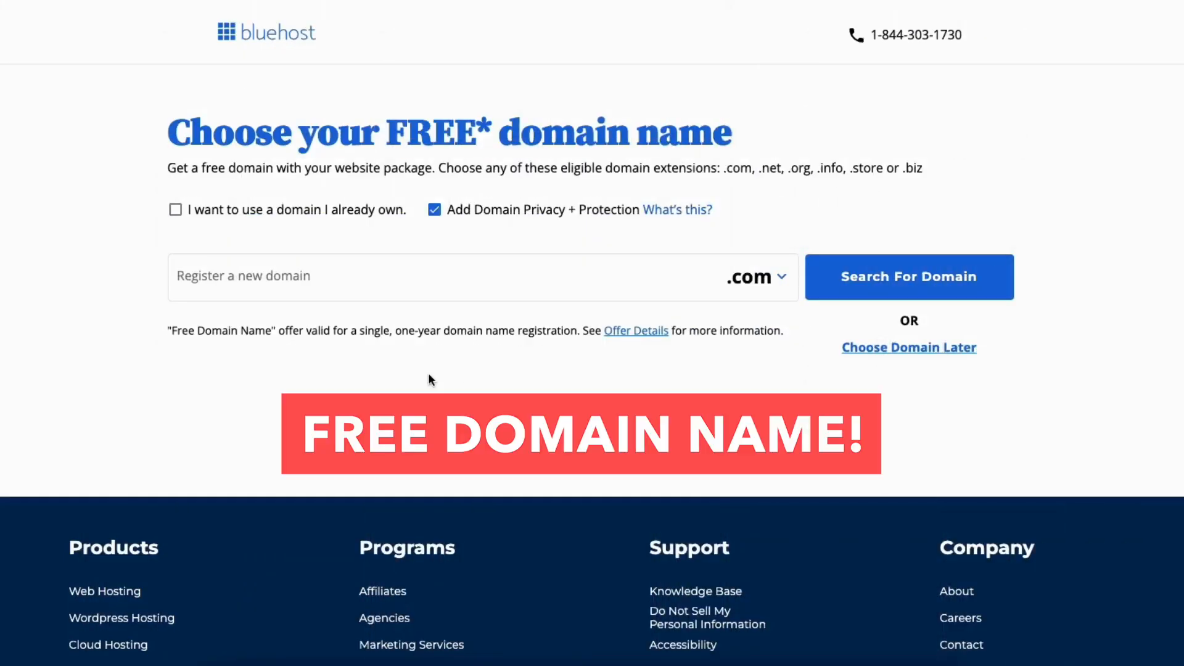
Step: Examine the new domain registration field and the list of domain extensions it offers
{"action": "left_click", "coordinate": [297, 278]}
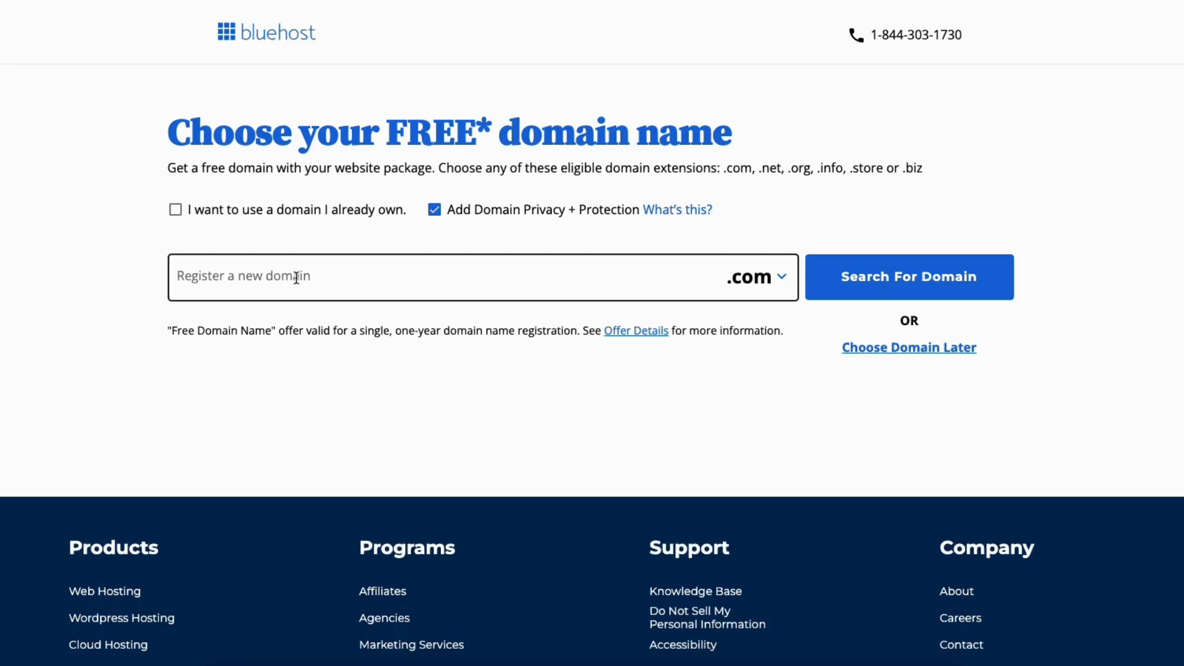
{"action": "left_click", "coordinate": [296, 277]}
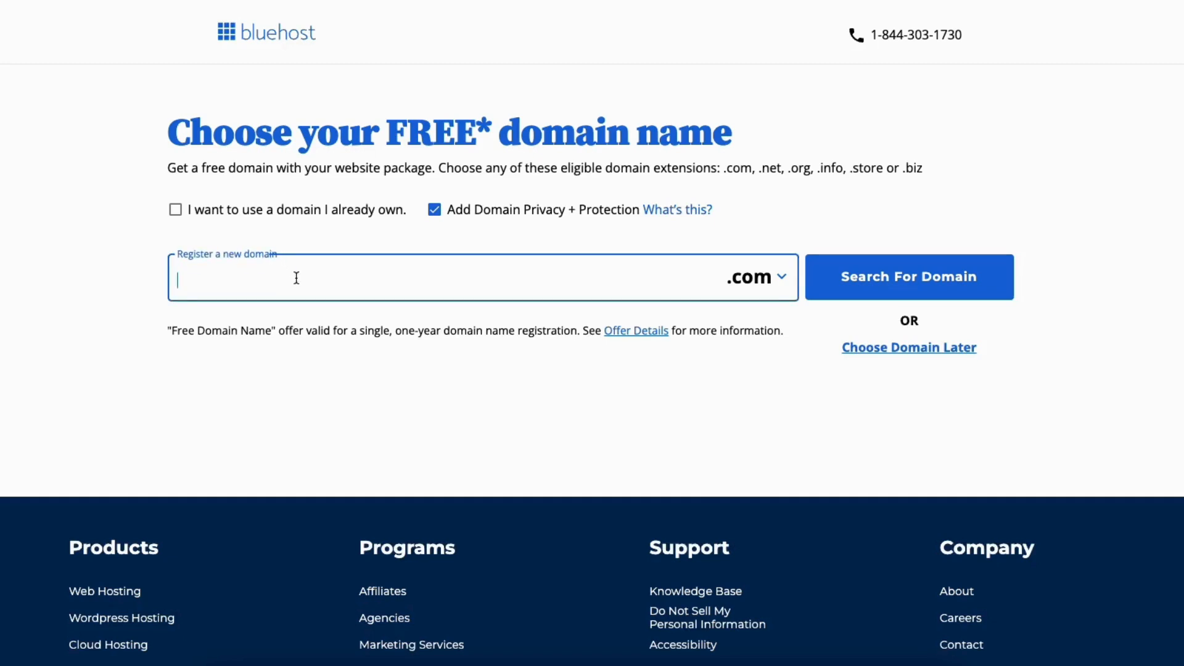
{"action": "left_click", "coordinate": [765, 288]}
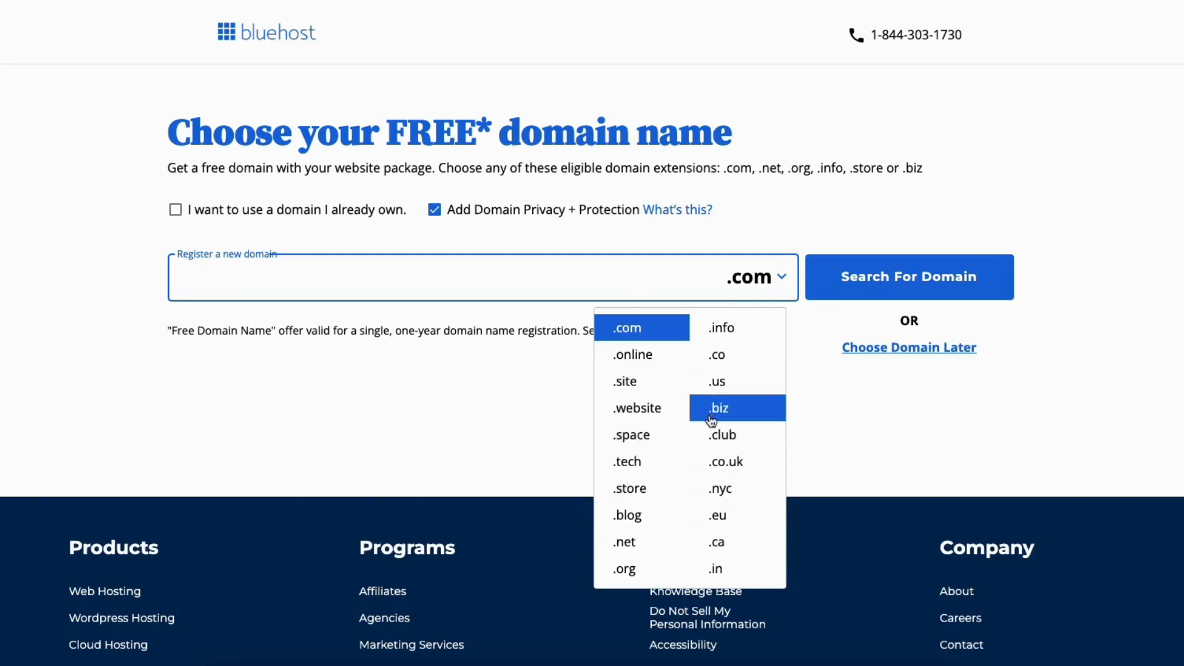
{"action": "left_click", "coordinate": [550, 386]}
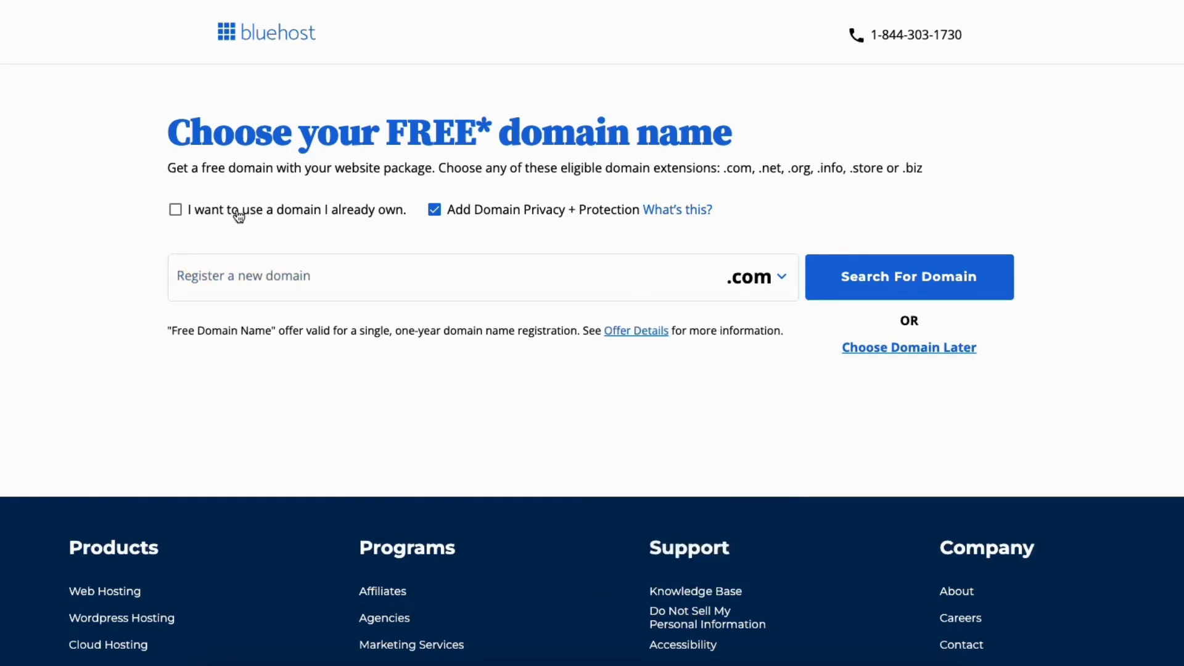
Step: Try the option for using a domain that is already owned
{"action": "left_click", "coordinate": [176, 212]}
{"action": "left_click", "coordinate": [239, 305]}
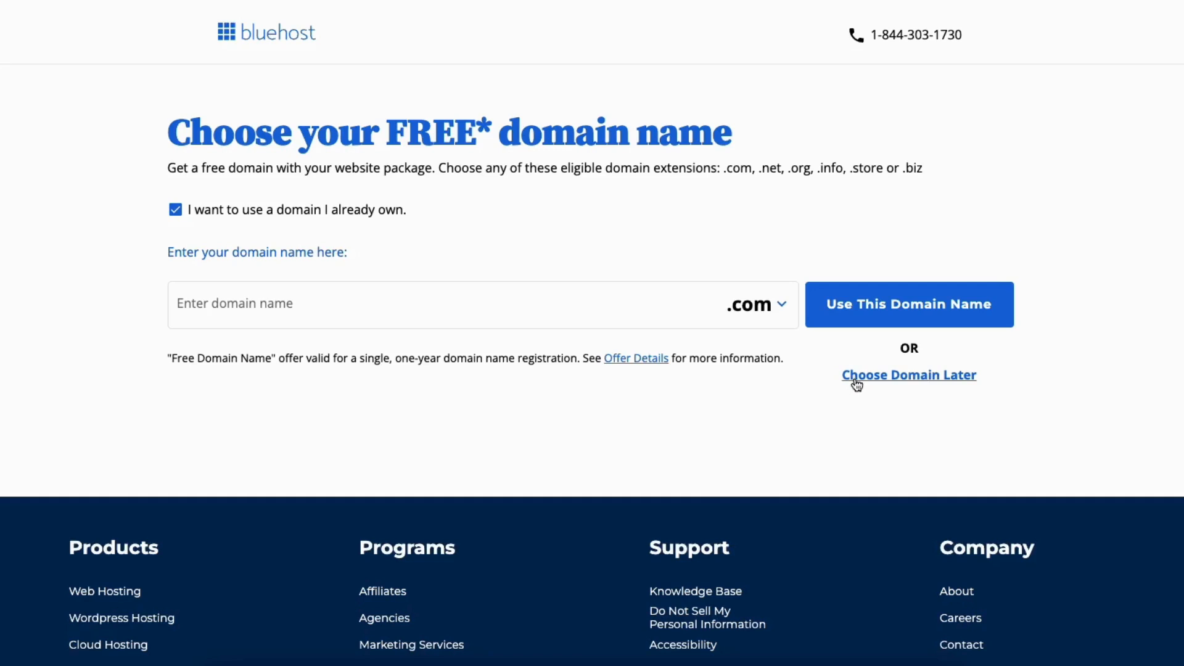
{"action": "left_click", "coordinate": [175, 210]}
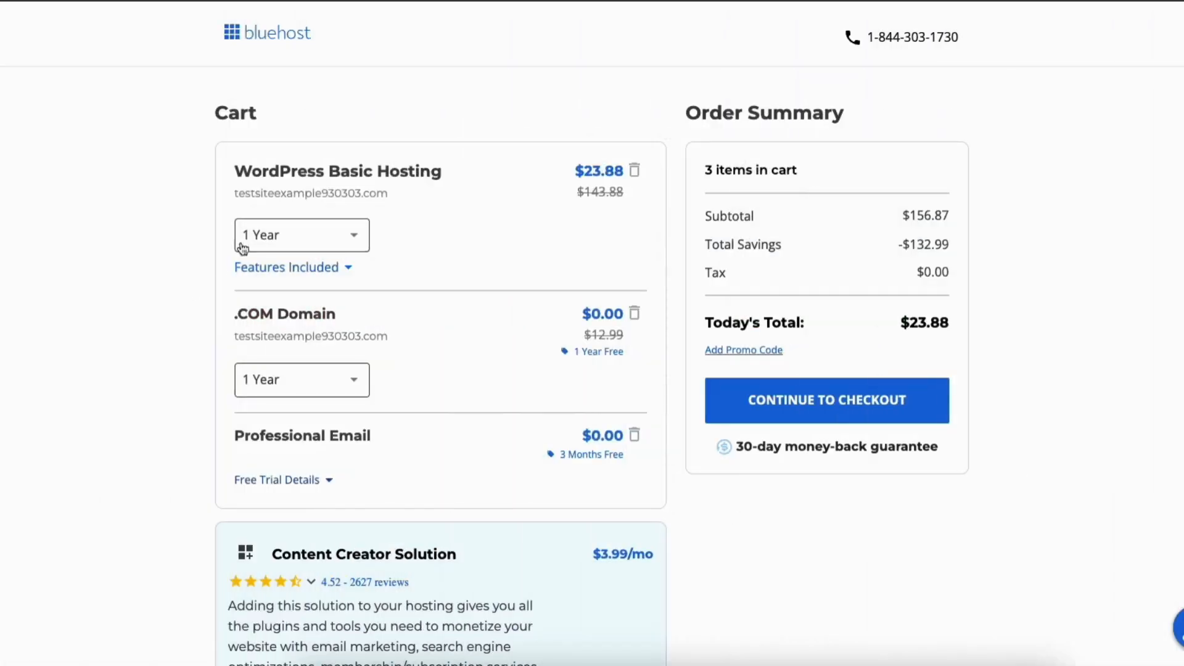
Step: Choose the 1 Year term for WordPress Basic Hosting and continue to checkout
{"action": "left_click", "coordinate": [326, 233]}
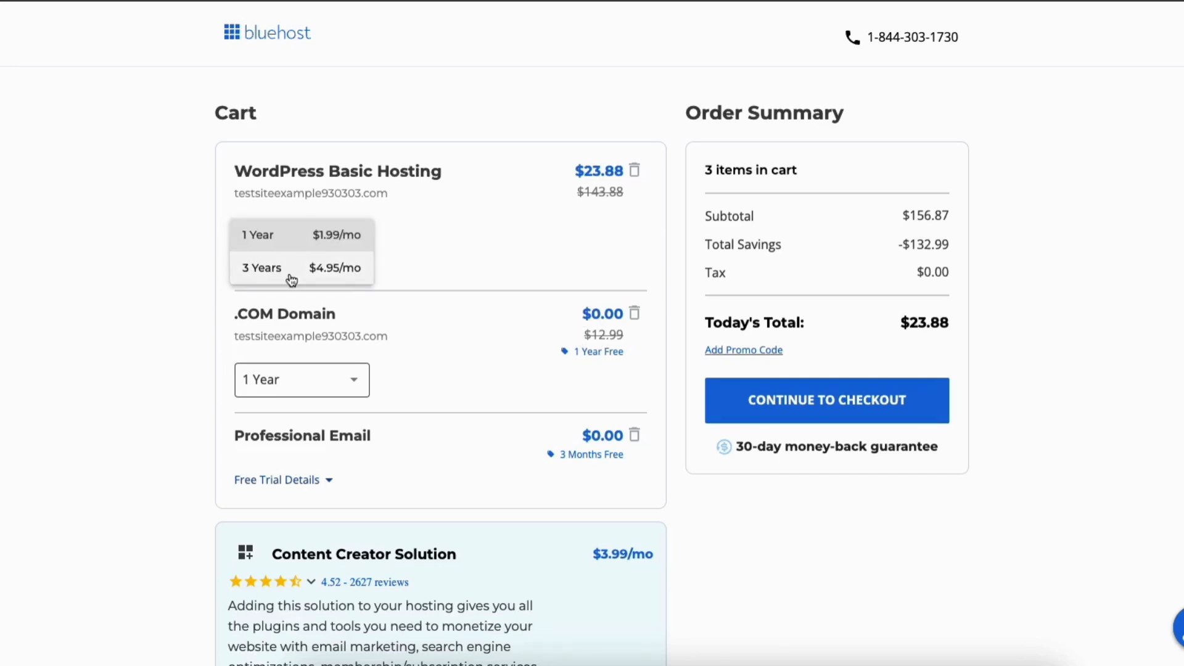
{"action": "left_click", "coordinate": [290, 244]}
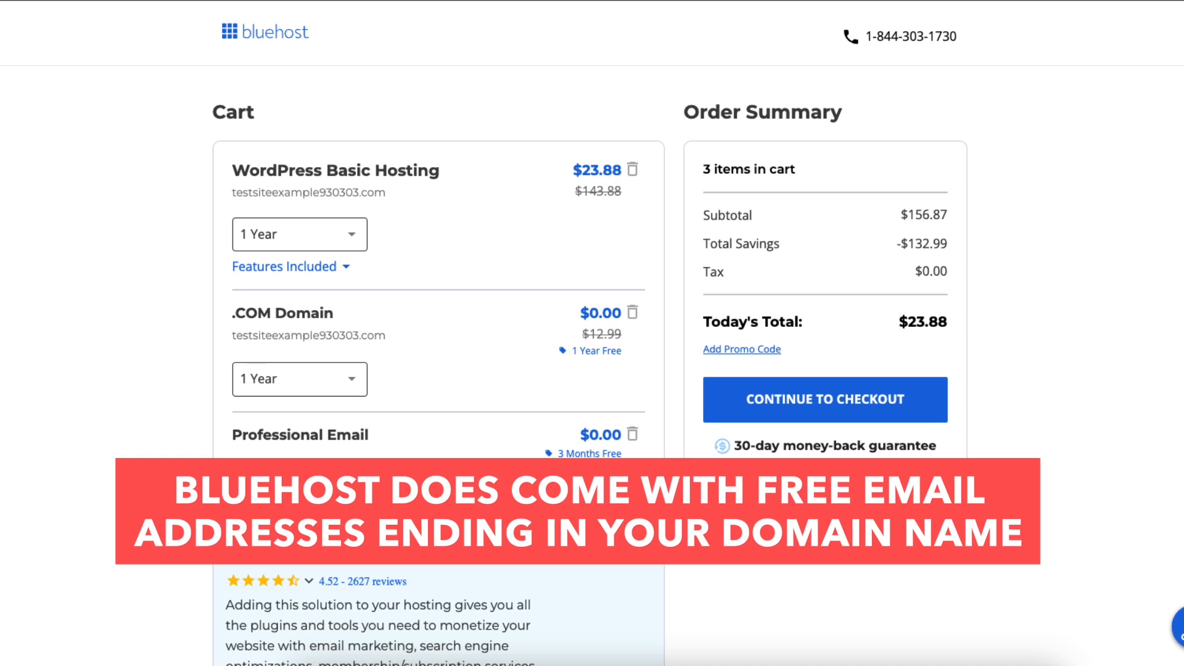
{"action": "left_click", "coordinate": [763, 405]}
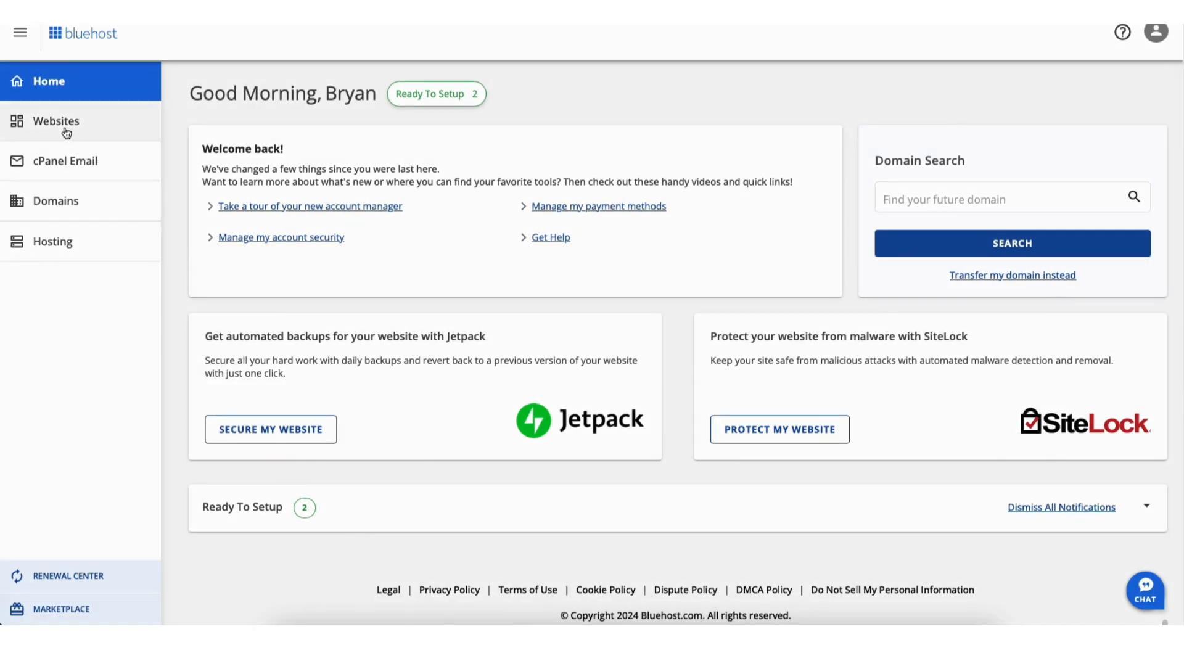
Step: Find the Welcome site among the account's websites and open its WordPress admin
{"action": "left_click", "coordinate": [62, 127]}
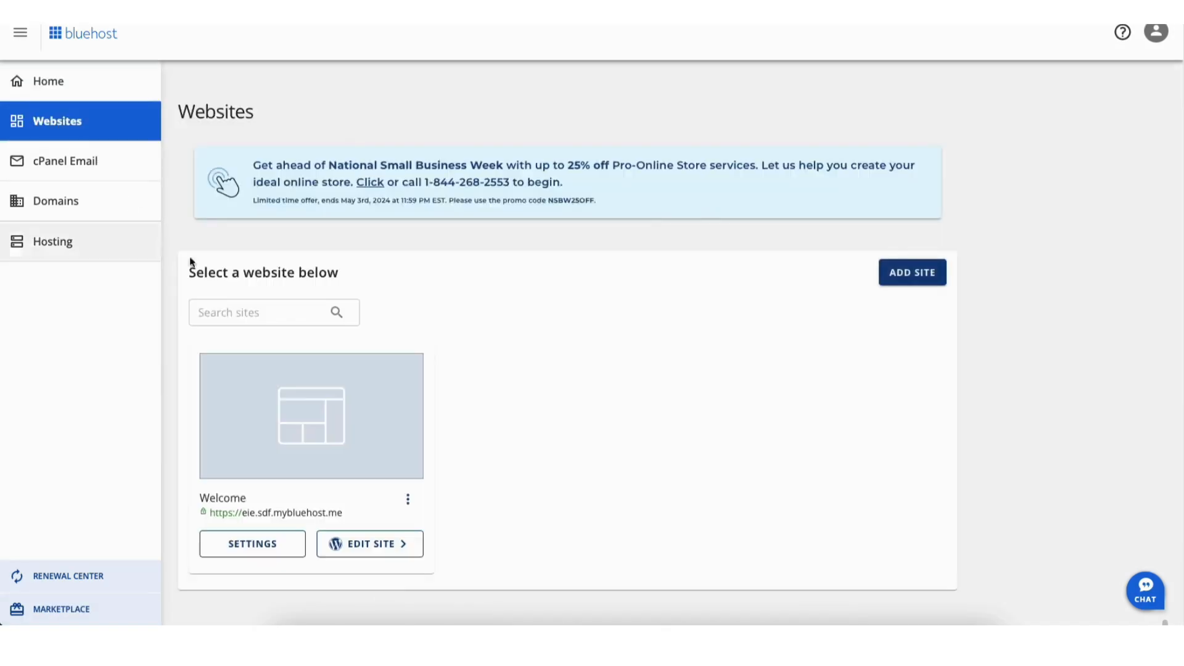
{"action": "left_click", "coordinate": [360, 544]}
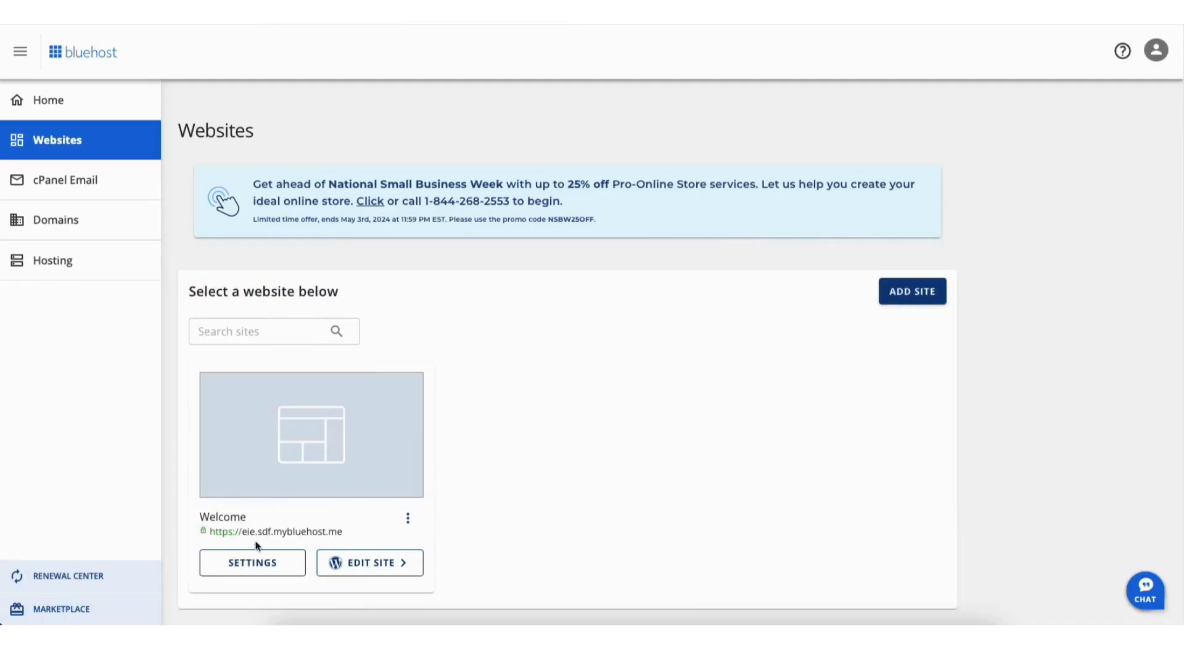
{"action": "left_click", "coordinate": [245, 562]}
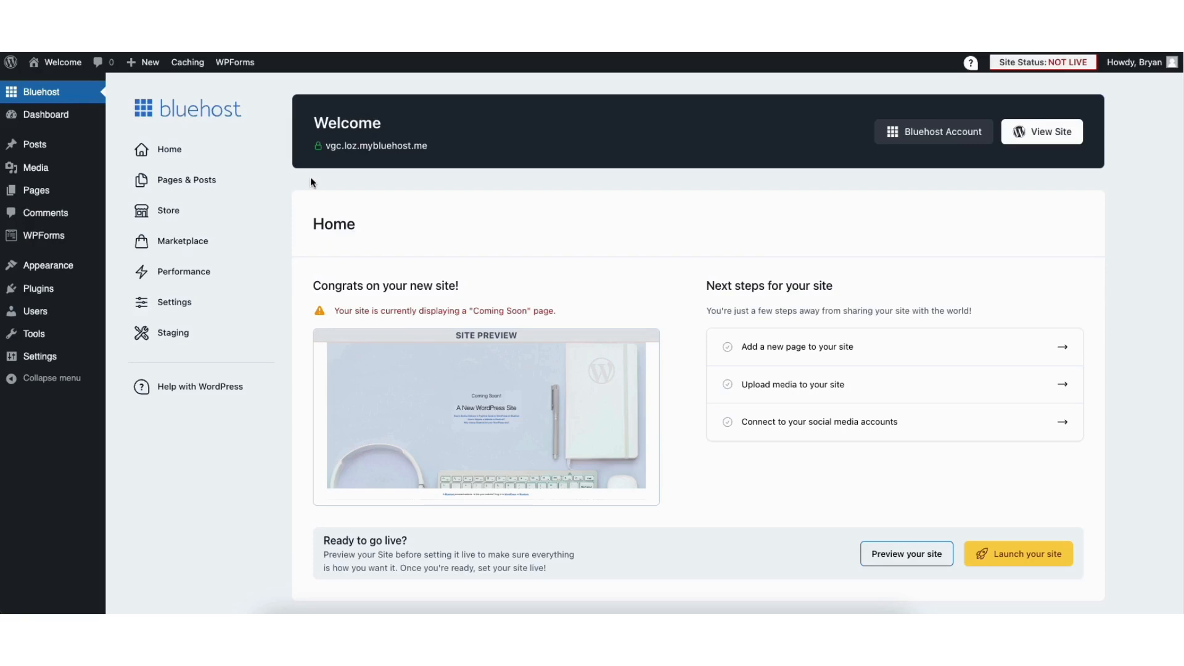
{"action": "mouse_move", "coordinate": [39, 362]}
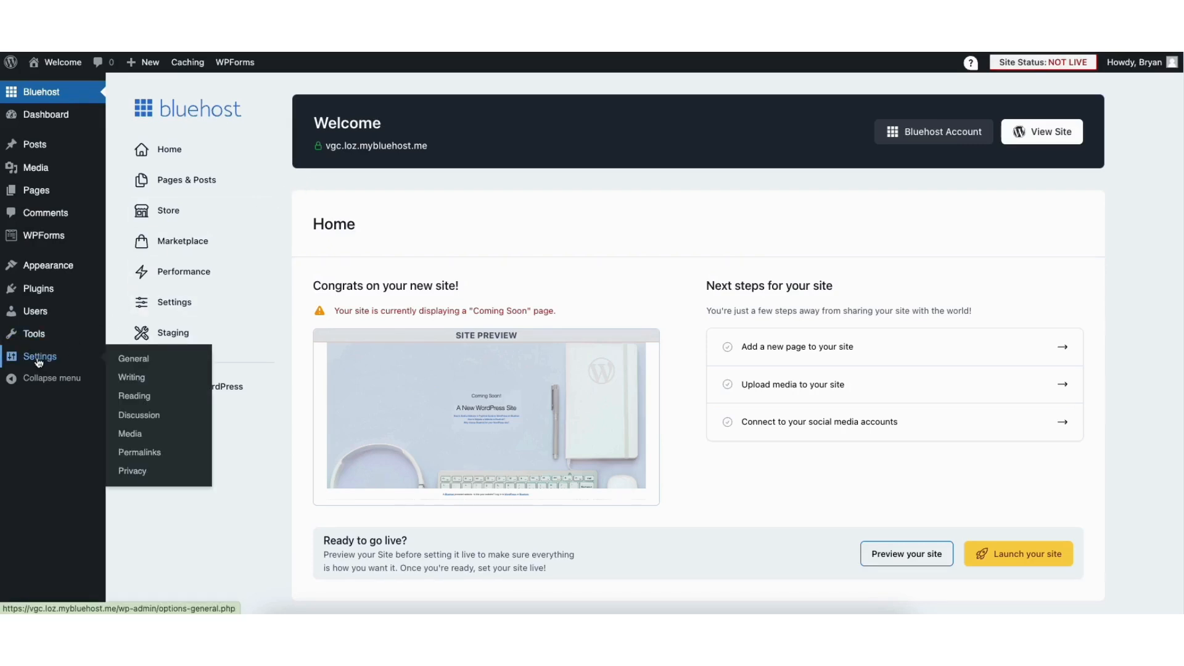
{"action": "left_click", "coordinate": [144, 363]}
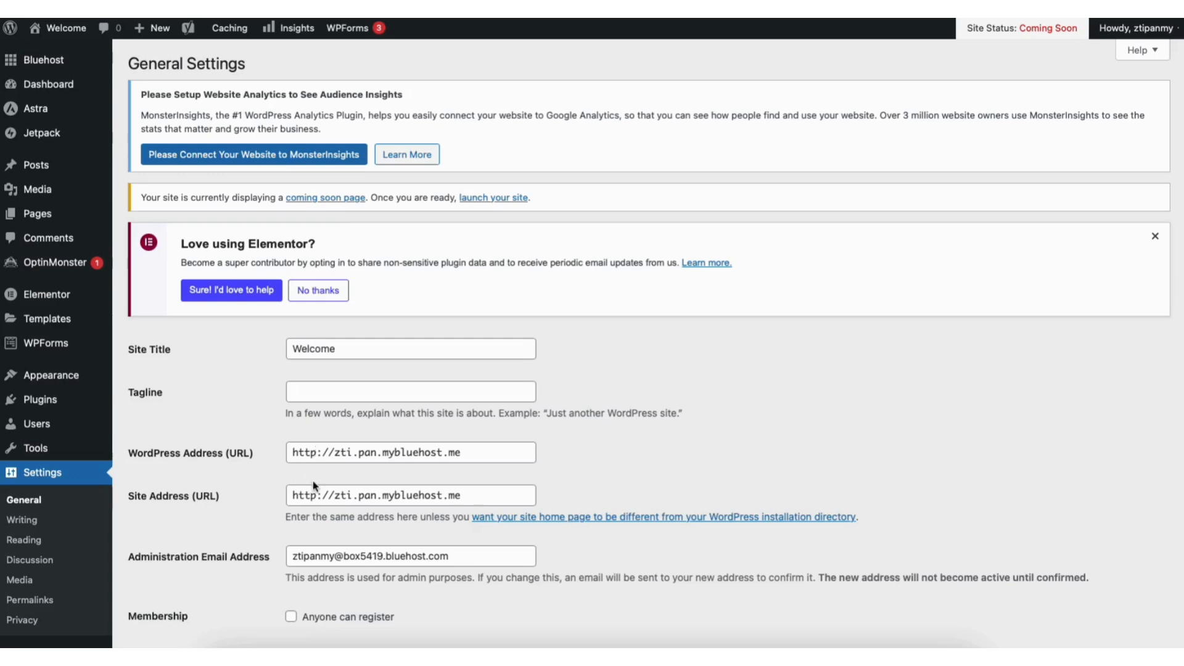
{"action": "left_click", "coordinate": [314, 453]}
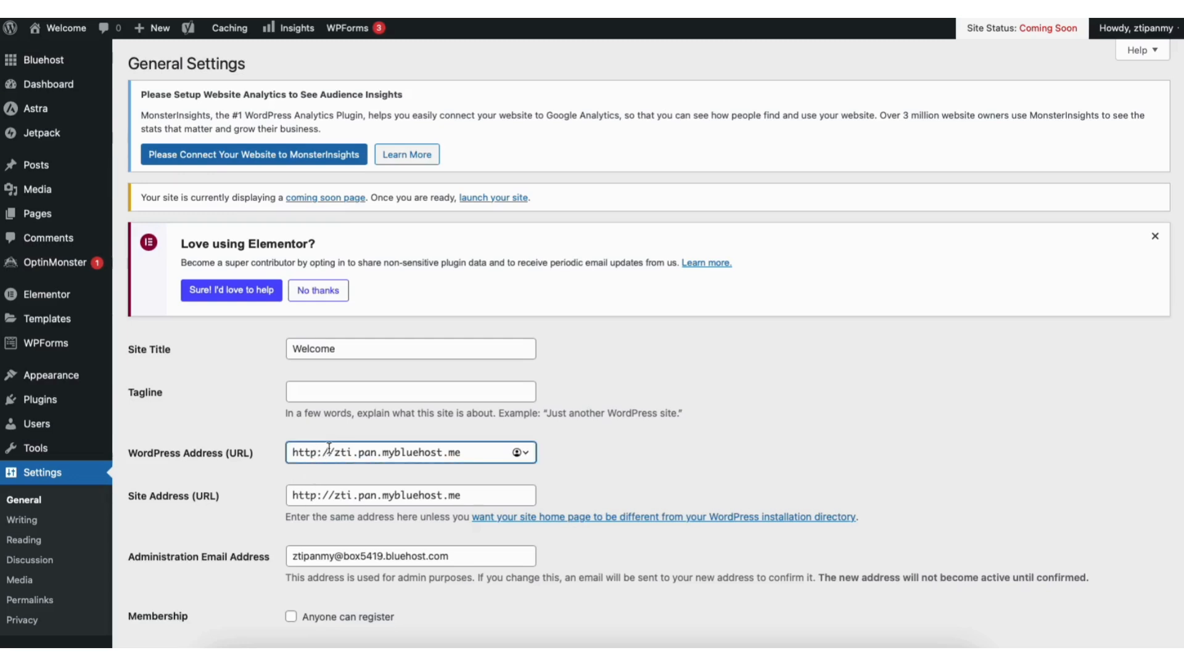
{"action": "type", "text": "s"}
{"action": "left_click", "coordinate": [317, 495]}
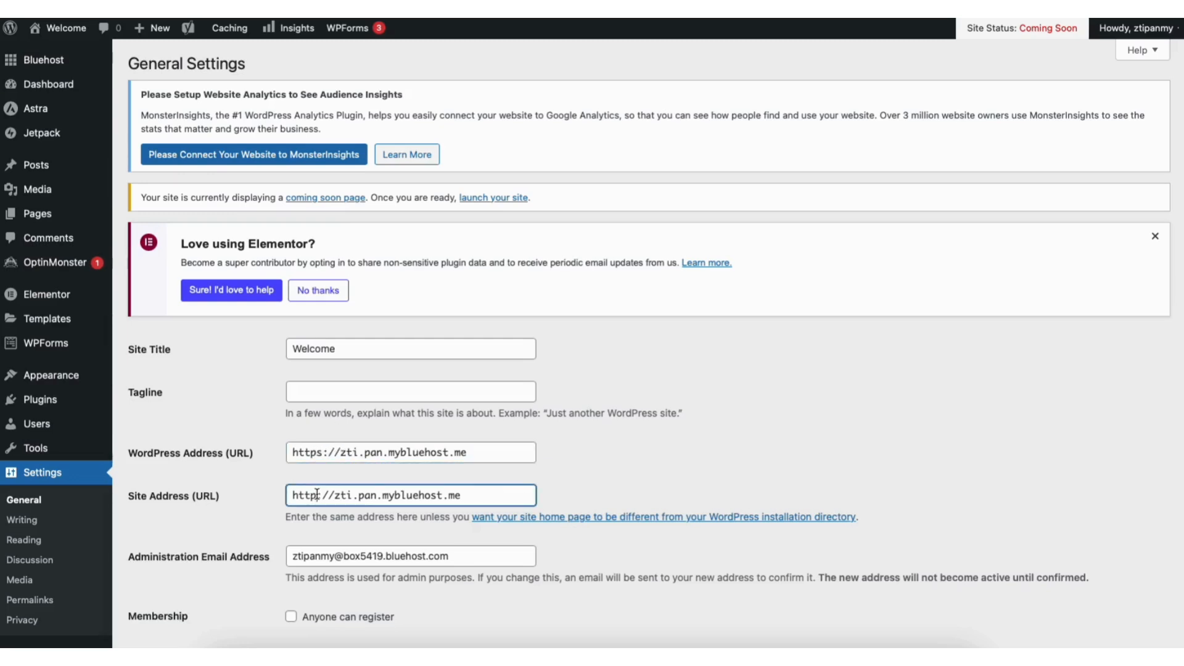
{"action": "type", "text": "s"}
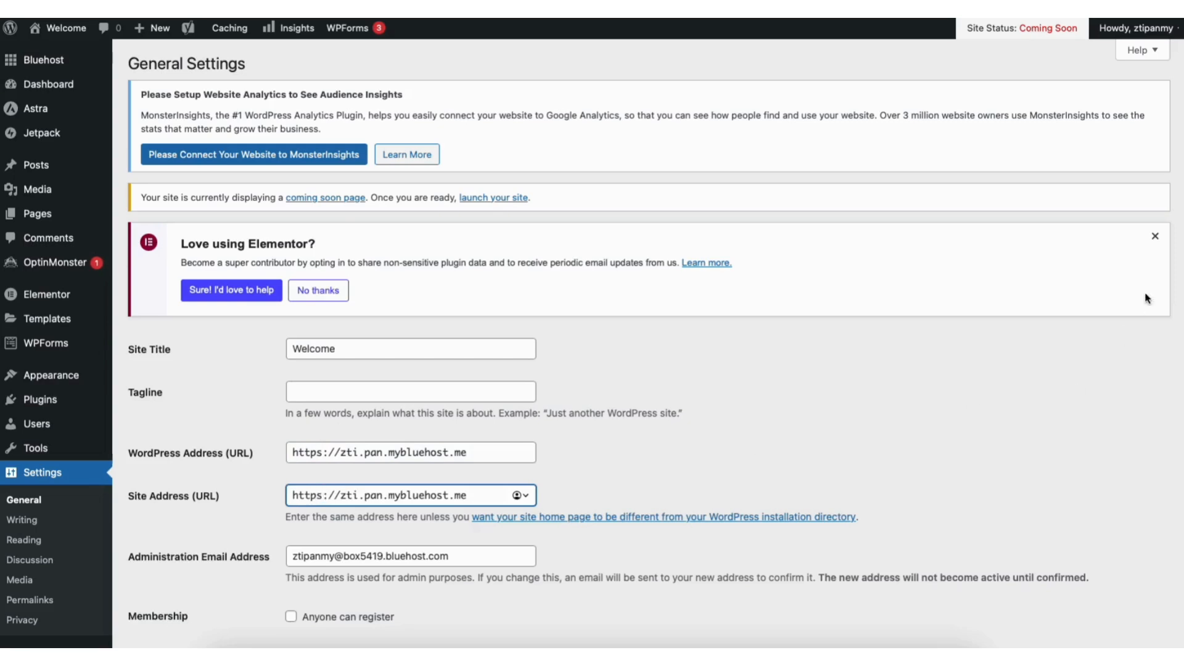
{"action": "scroll", "coordinate": [1170, 467], "scroll_direction": "down", "scroll_amount": 13}
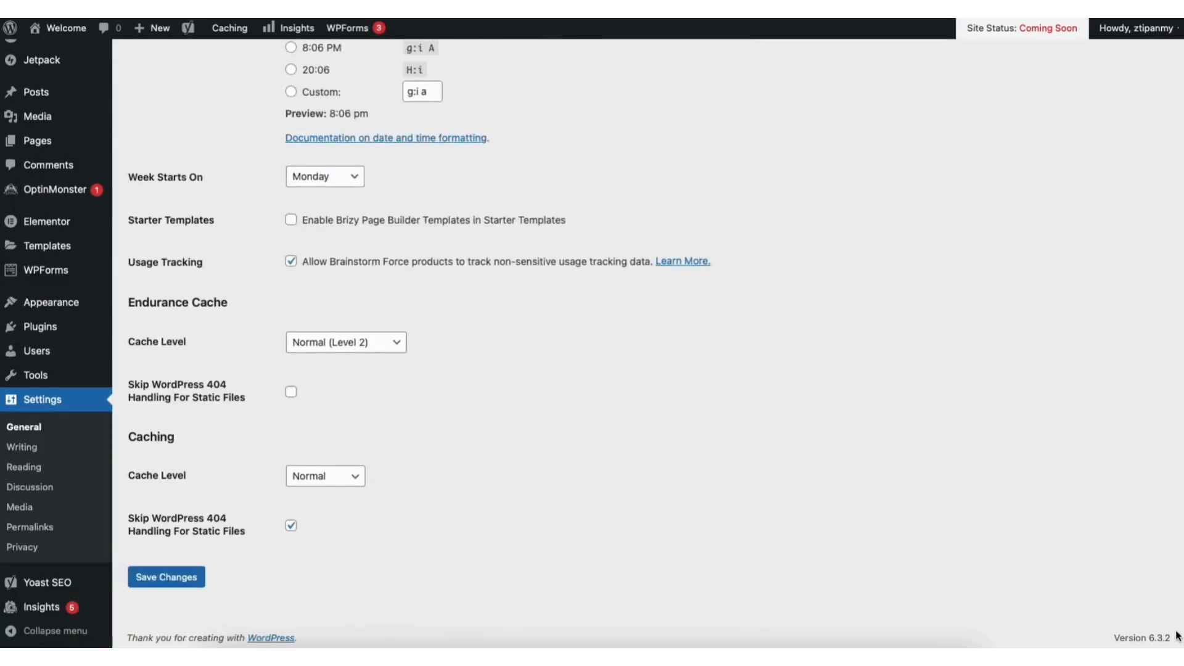
{"action": "left_click", "coordinate": [186, 575]}
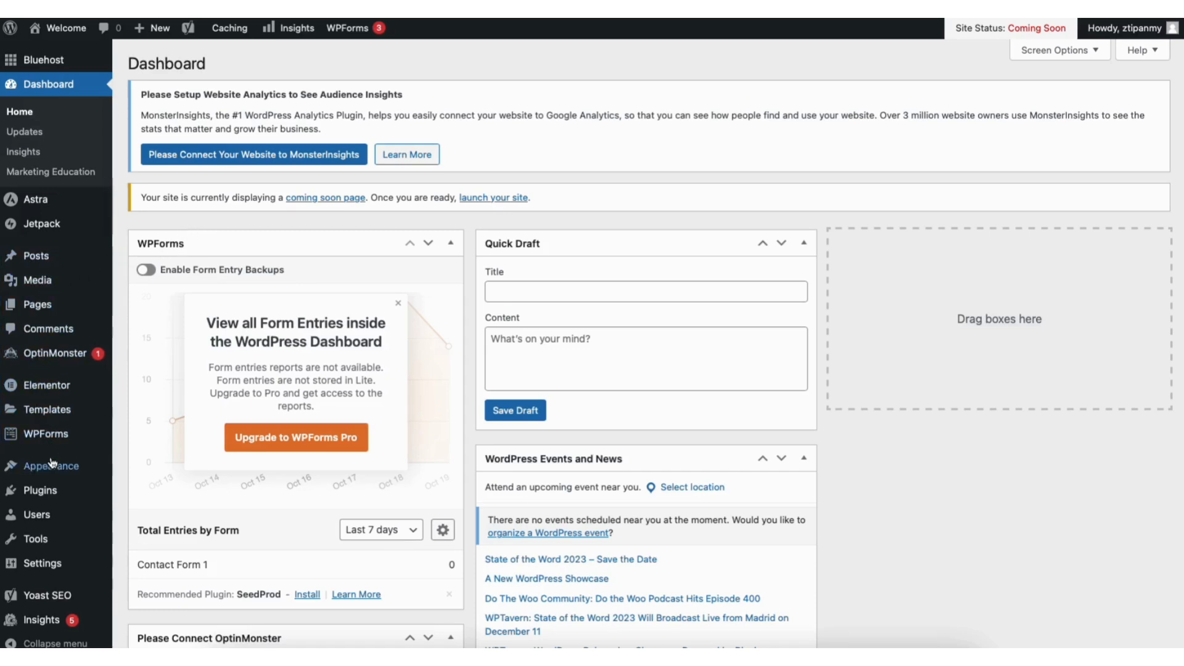
Step: Open the library for adding a new WordPress theme and browse the popular themes
{"action": "mouse_move", "coordinate": [53, 471]}
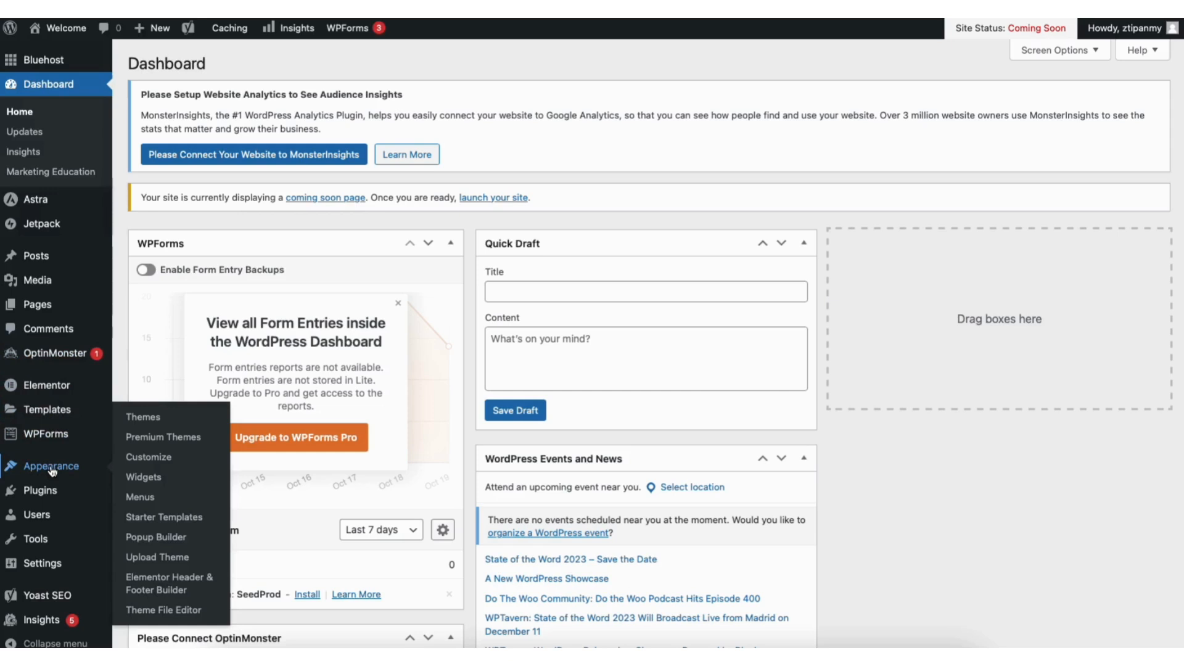
{"action": "left_click", "coordinate": [149, 423]}
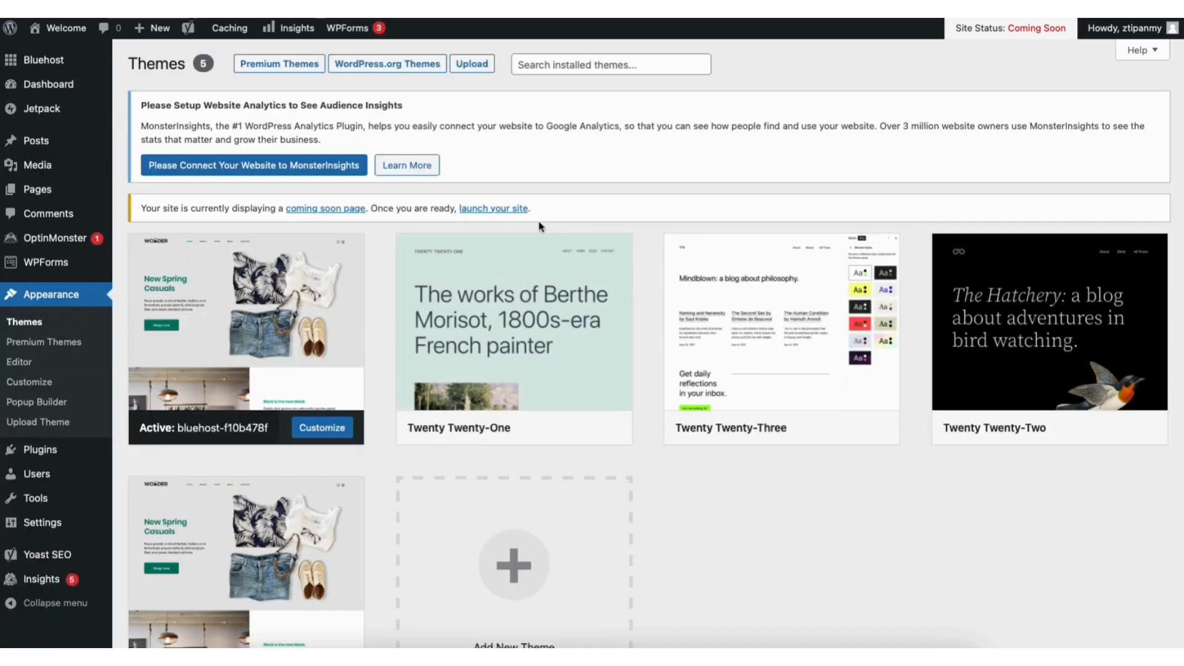
{"action": "scroll", "coordinate": [854, 336], "scroll_direction": "down", "scroll_amount": 2}
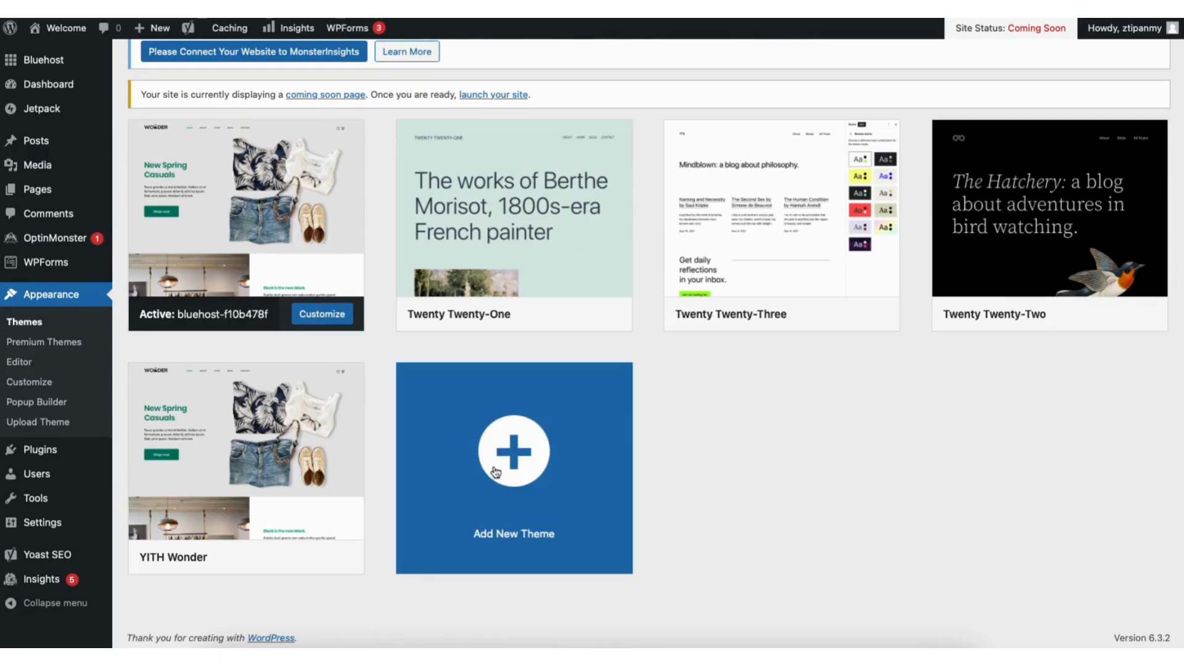
{"action": "left_click", "coordinate": [493, 478]}
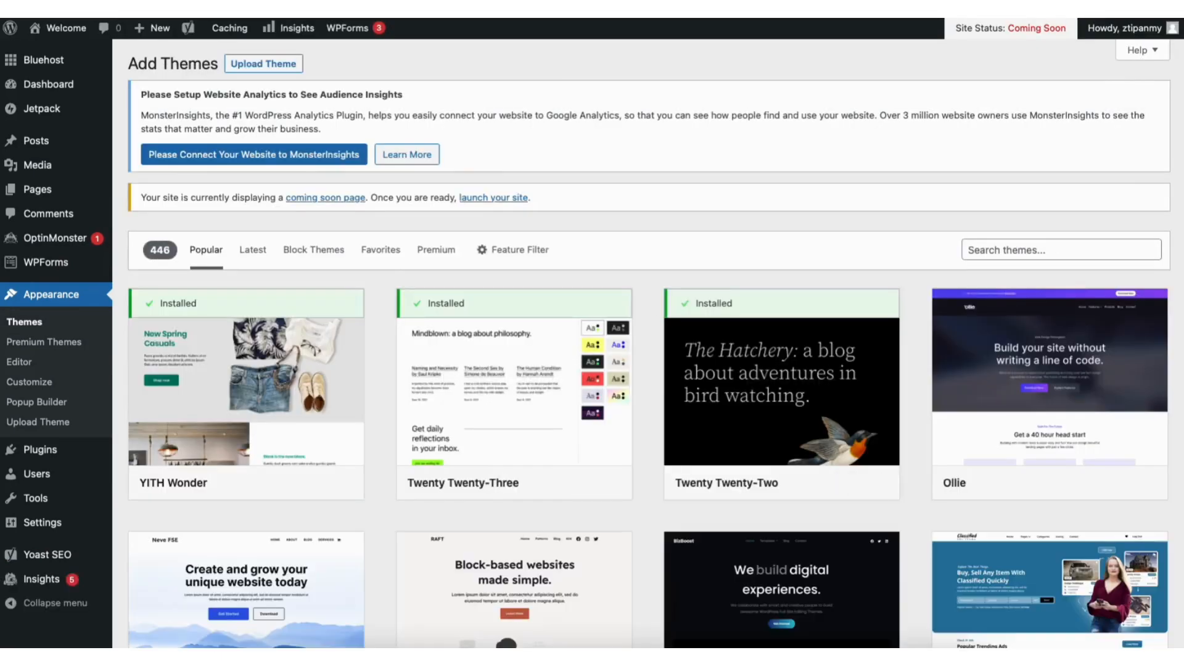
{"action": "scroll", "coordinate": [649, 344], "scroll_direction": "down", "scroll_amount": 8}
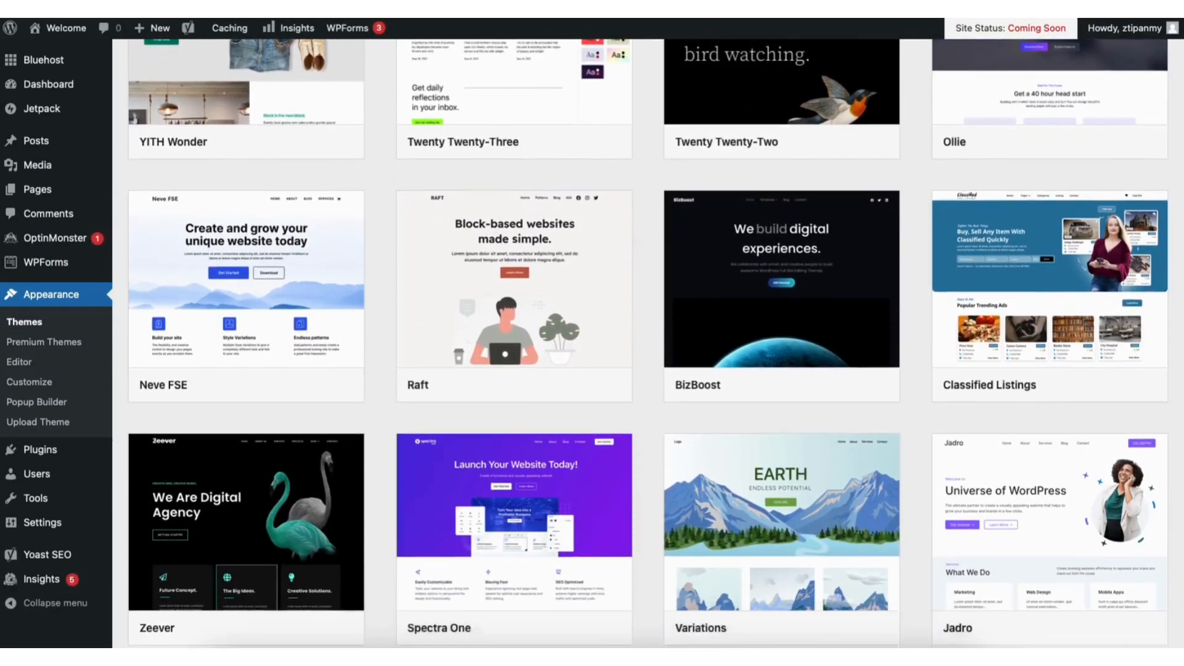
{"action": "scroll", "coordinate": [650, 344], "scroll_direction": "down", "scroll_amount": 9}
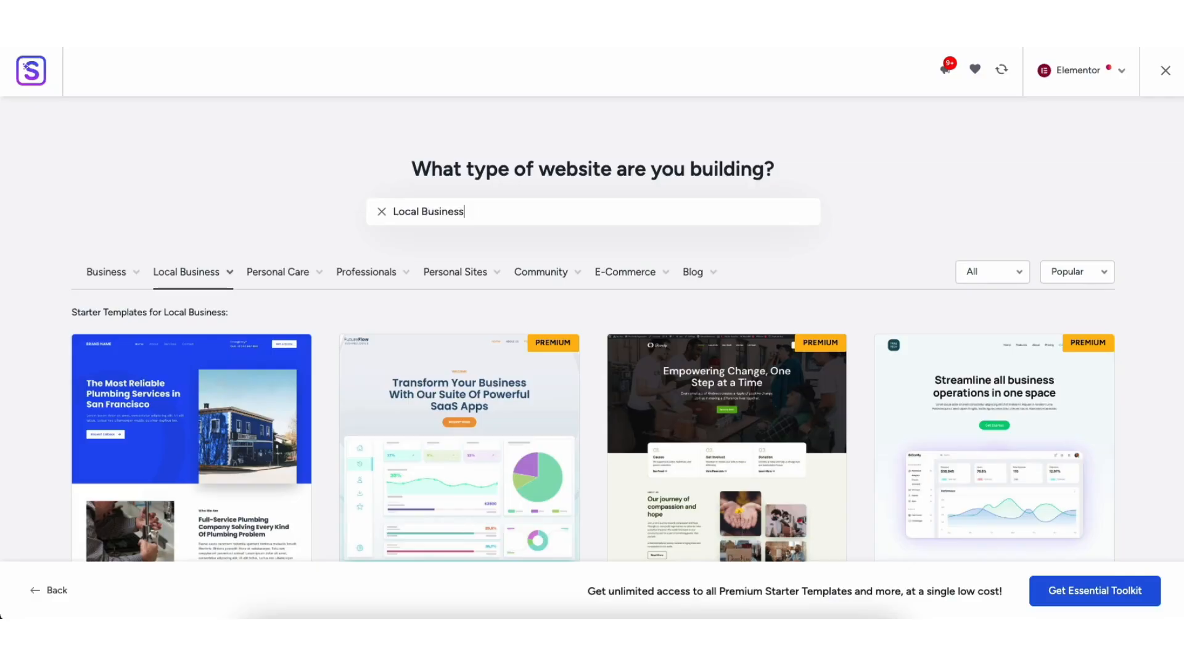
{"action": "scroll", "coordinate": [592, 327], "scroll_direction": "down", "scroll_amount": 10}
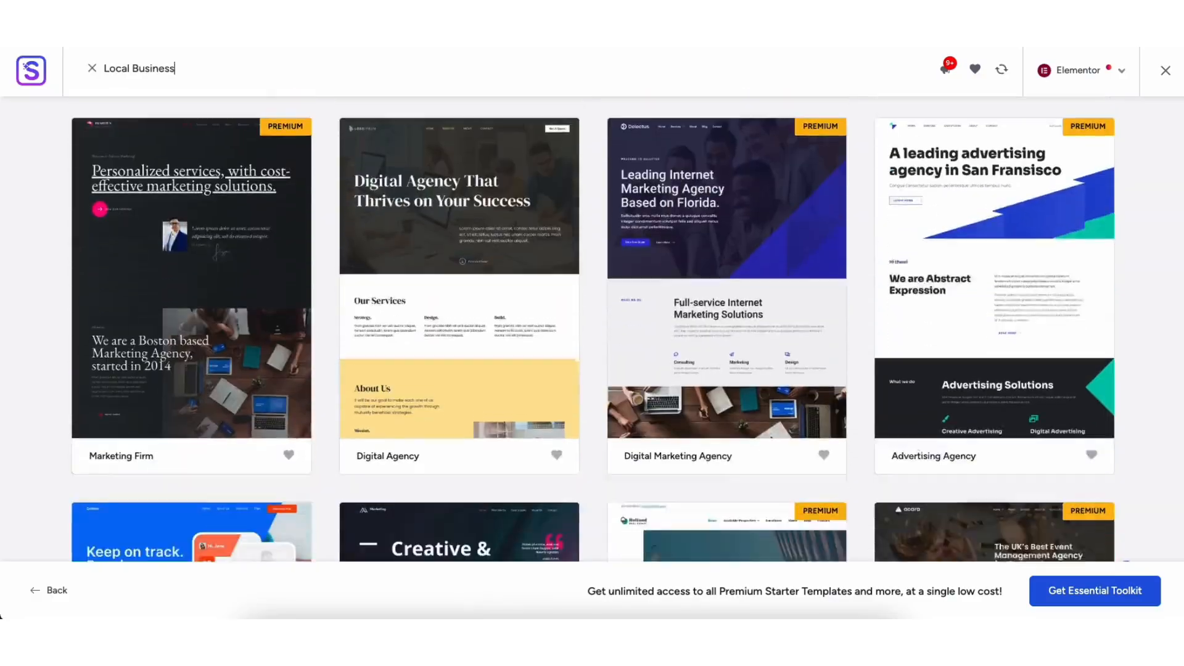
{"action": "scroll", "coordinate": [592, 326], "scroll_direction": "down", "scroll_amount": 8}
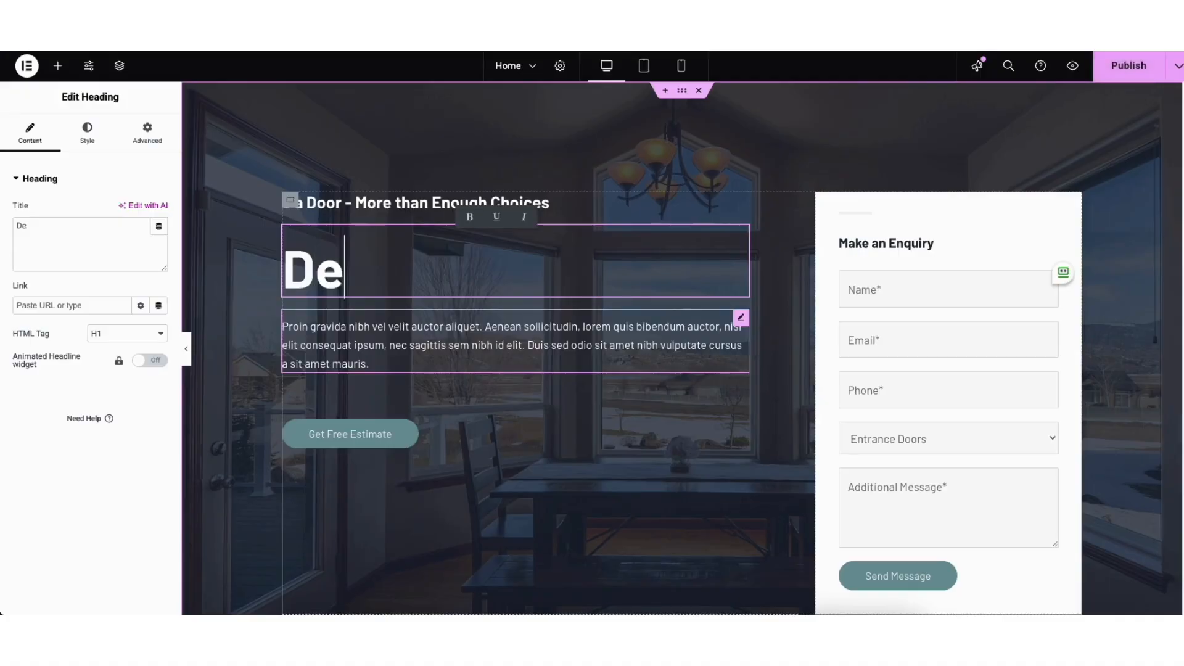
{"action": "type", "text": "m"}
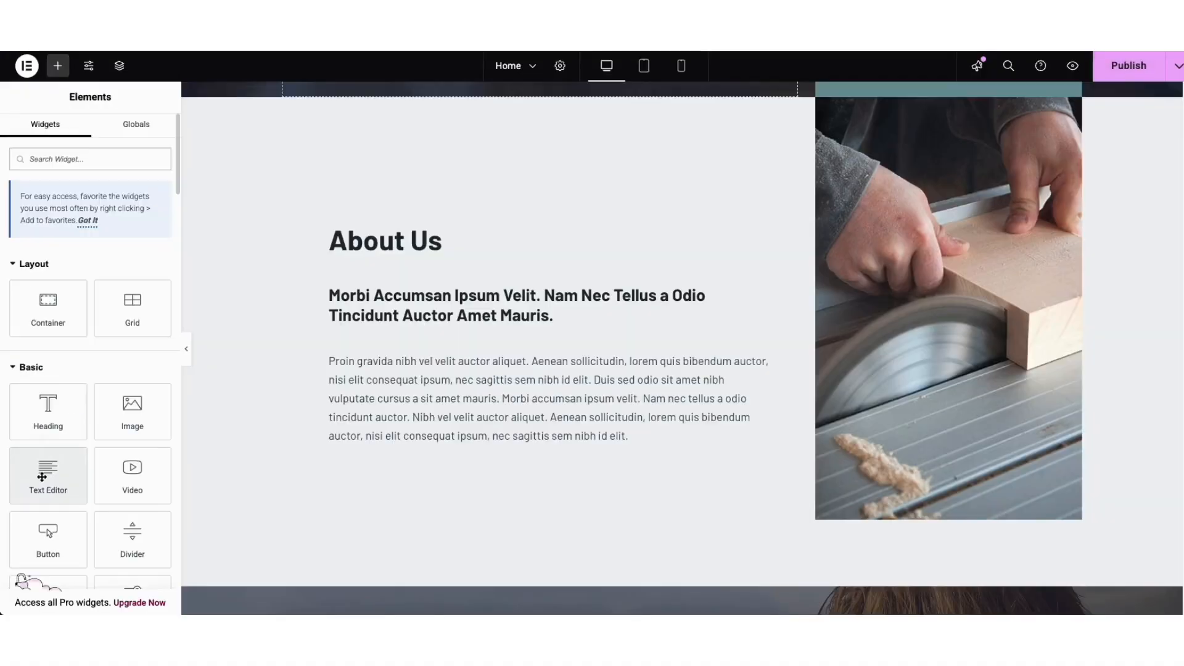
{"action": "left_click_drag", "start_coordinate": [48, 474], "coordinate": [388, 349]}
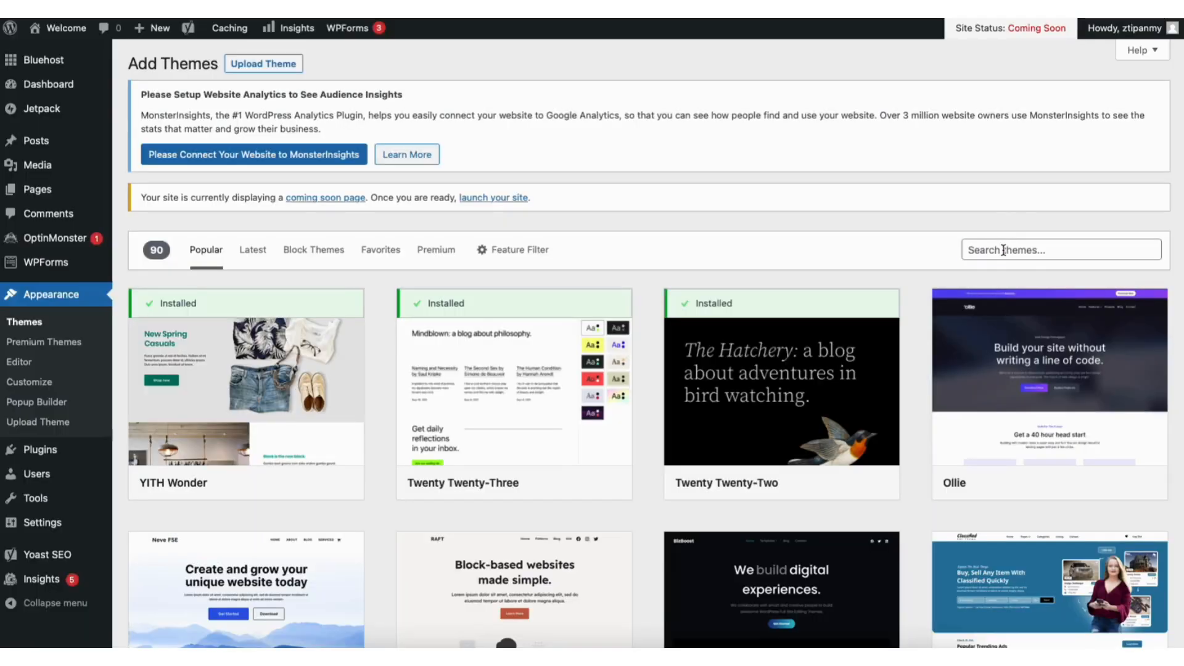
Step: Find the Astra theme in the theme library, then install and activate it
{"action": "left_click", "coordinate": [1003, 249]}
{"action": "type", "text": "astra"}
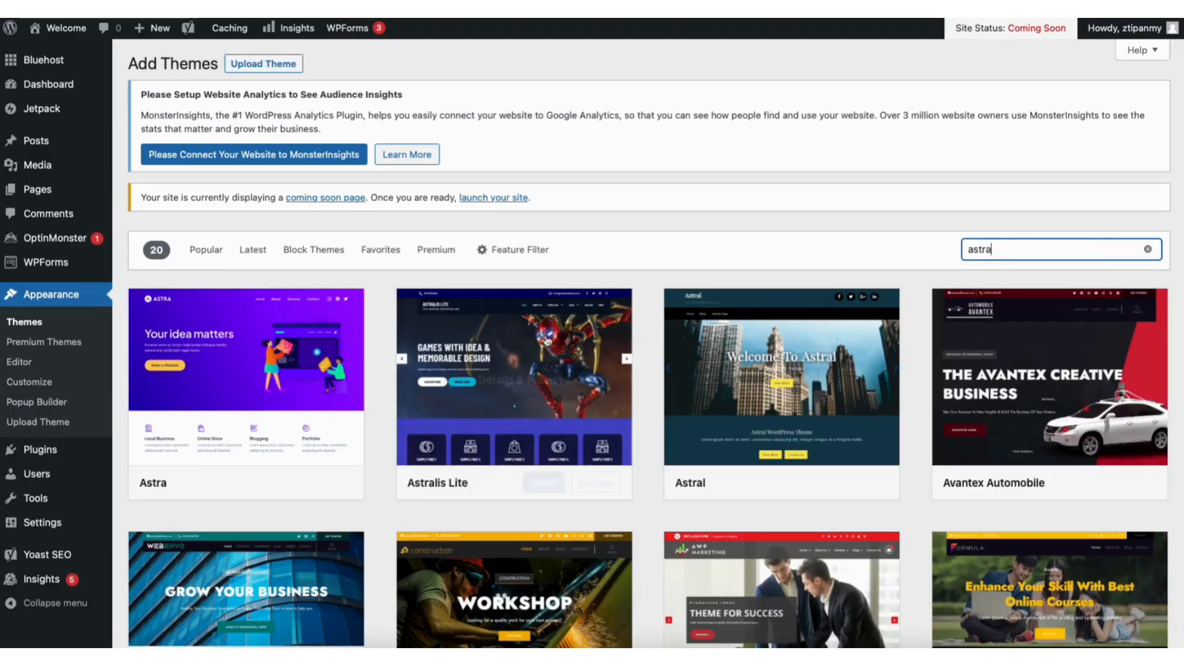
{"action": "left_click", "coordinate": [272, 483]}
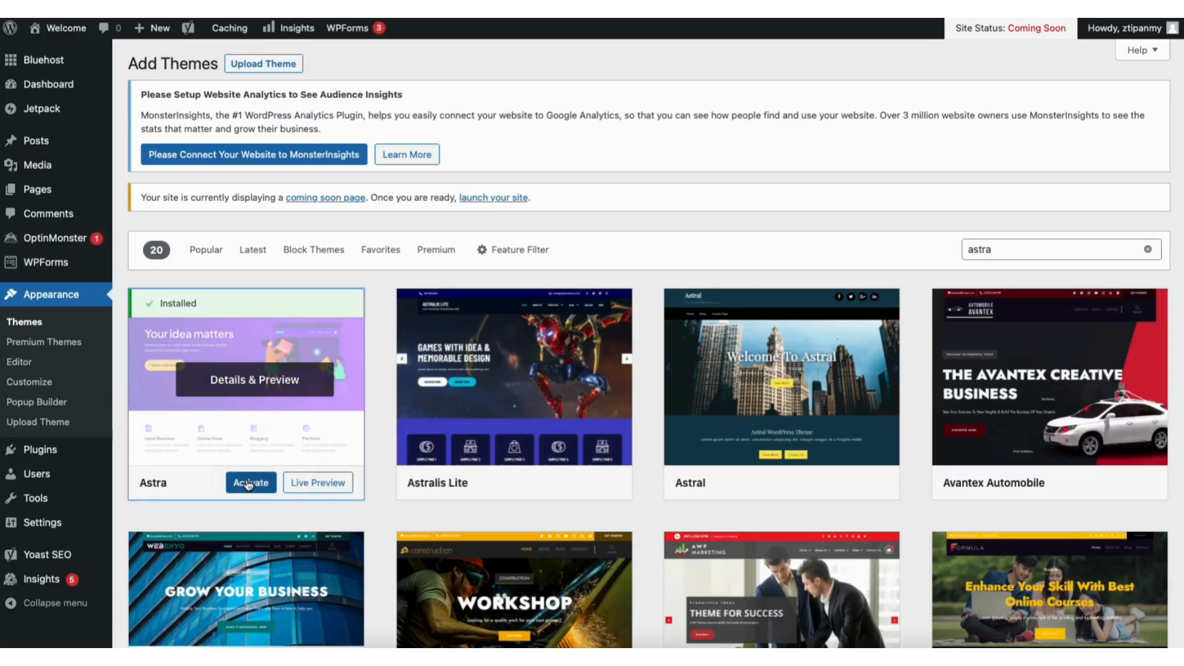
{"action": "left_click", "coordinate": [247, 483]}
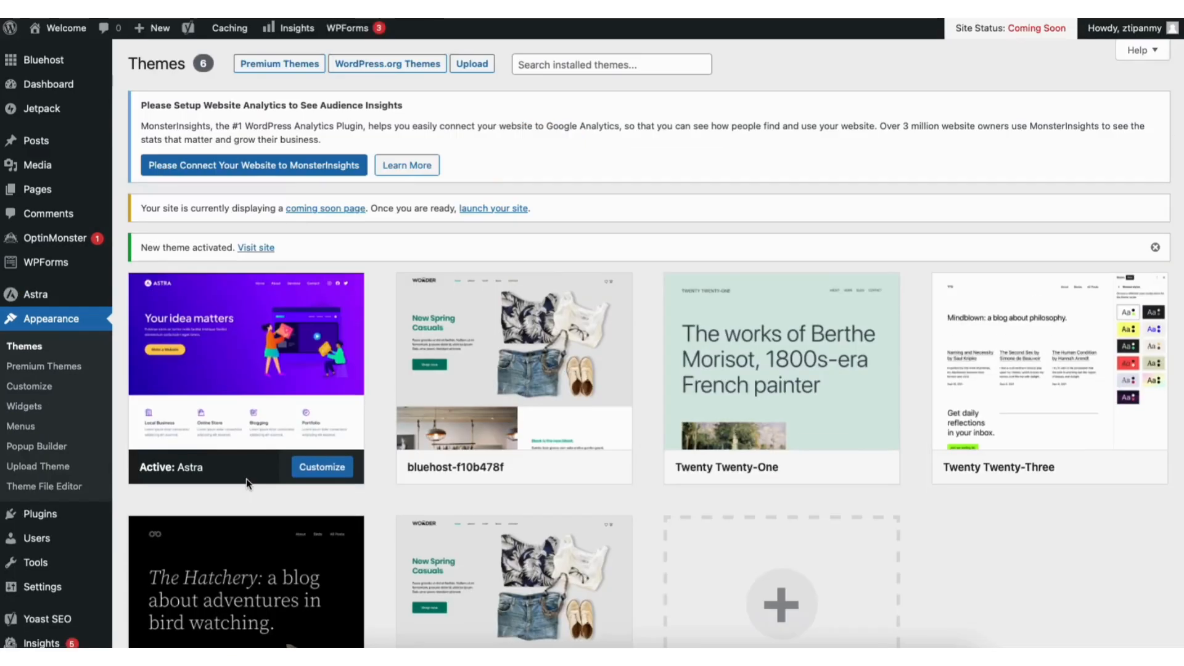
Step: Search the plugin directory for "starter templates", then install and activate the Starter Templates plugin by Brainstorm Force
{"action": "mouse_move", "coordinate": [42, 518]}
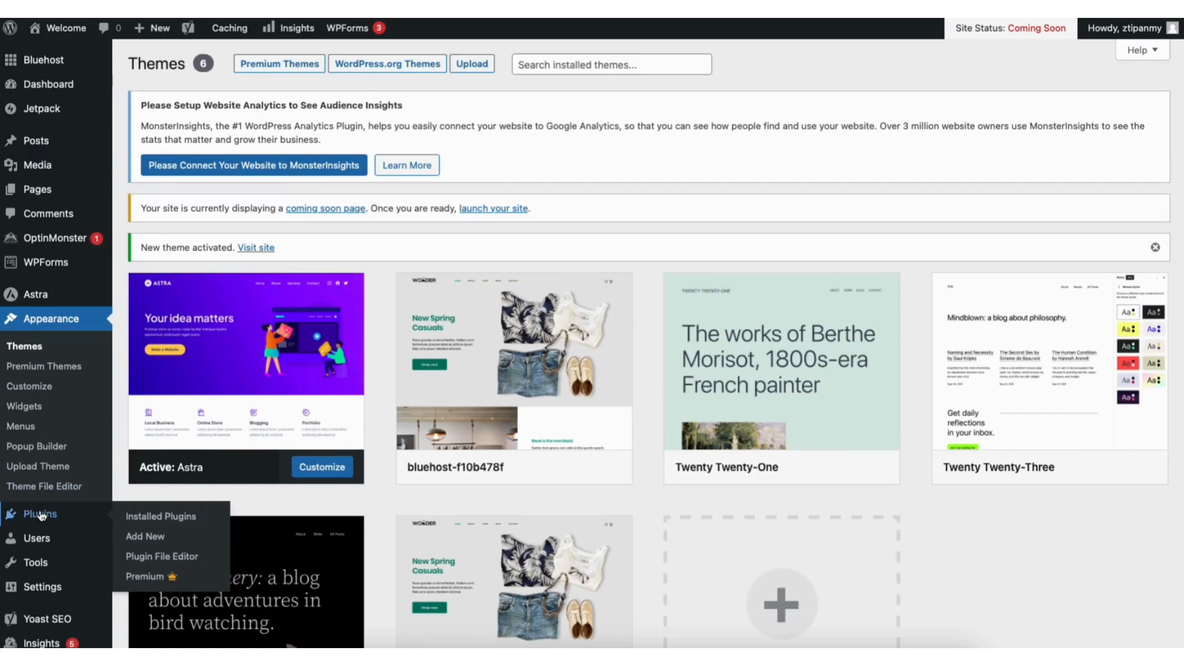
{"action": "left_click", "coordinate": [146, 534]}
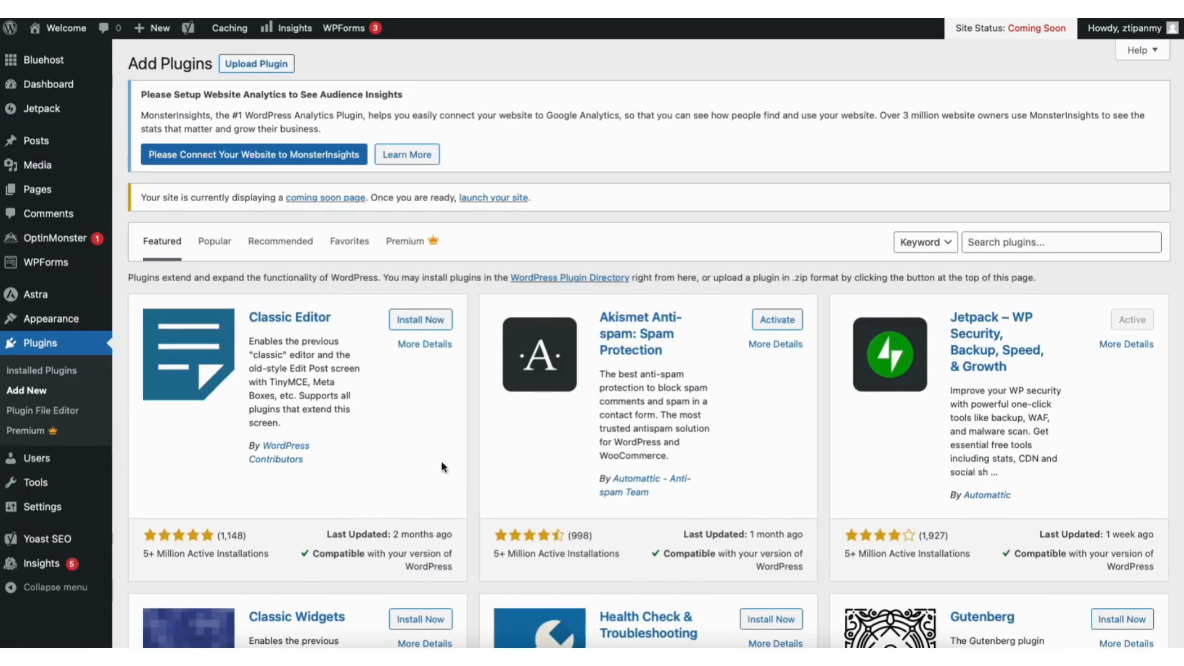
{"action": "left_click", "coordinate": [1008, 240]}
{"action": "type", "text": "starter templates"}
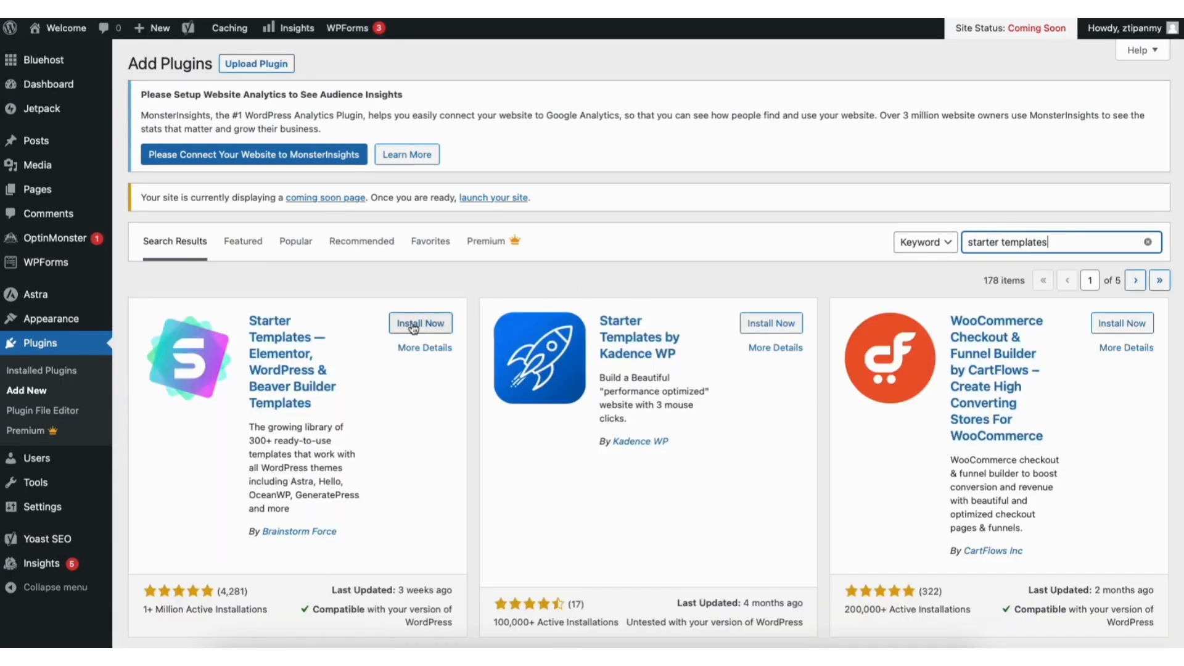
{"action": "left_click", "coordinate": [413, 324]}
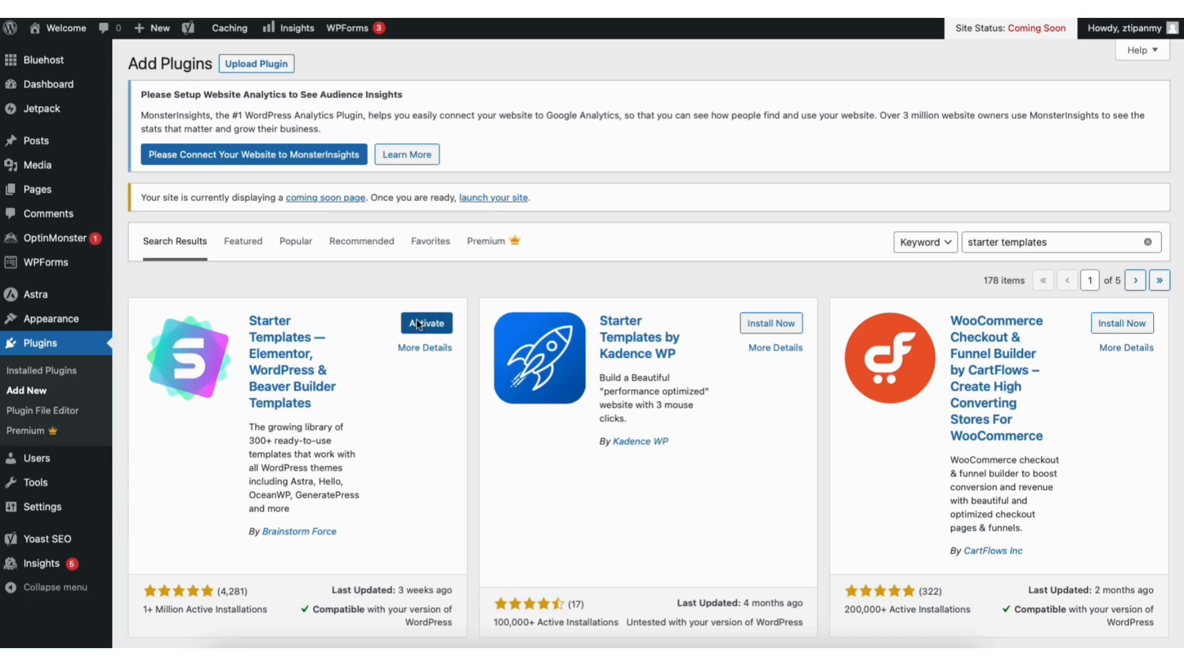
{"action": "left_click", "coordinate": [418, 322]}
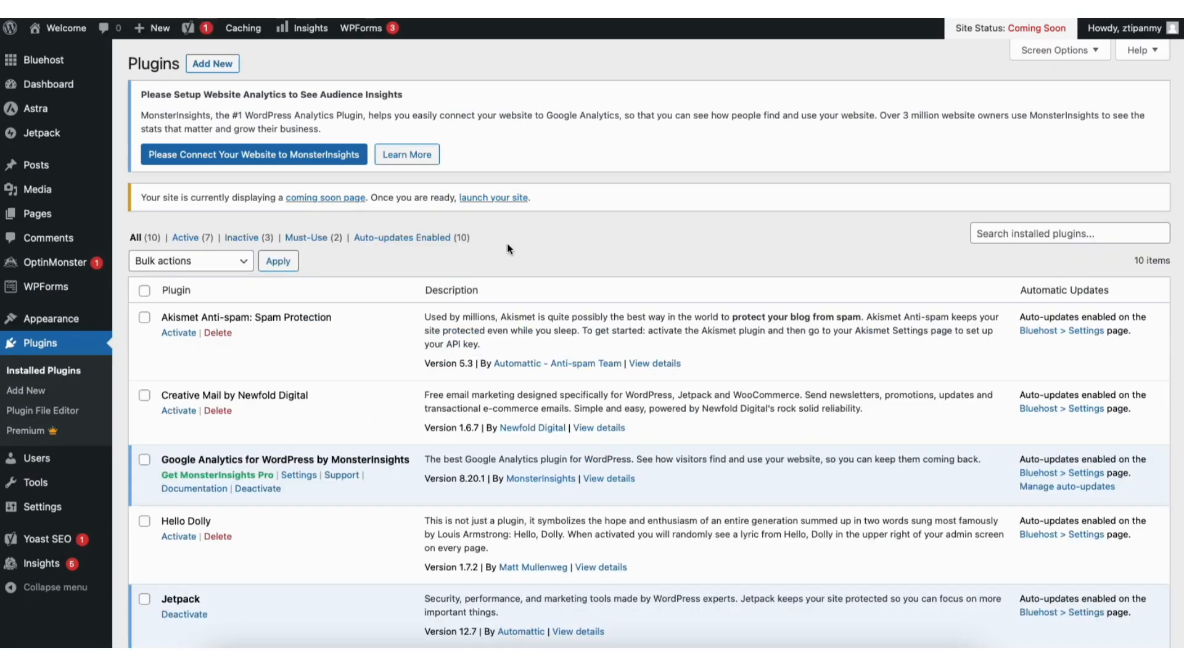
Step: Open the Starter Templates library and set its page builder to Elementor
{"action": "mouse_move", "coordinate": [62, 320]}
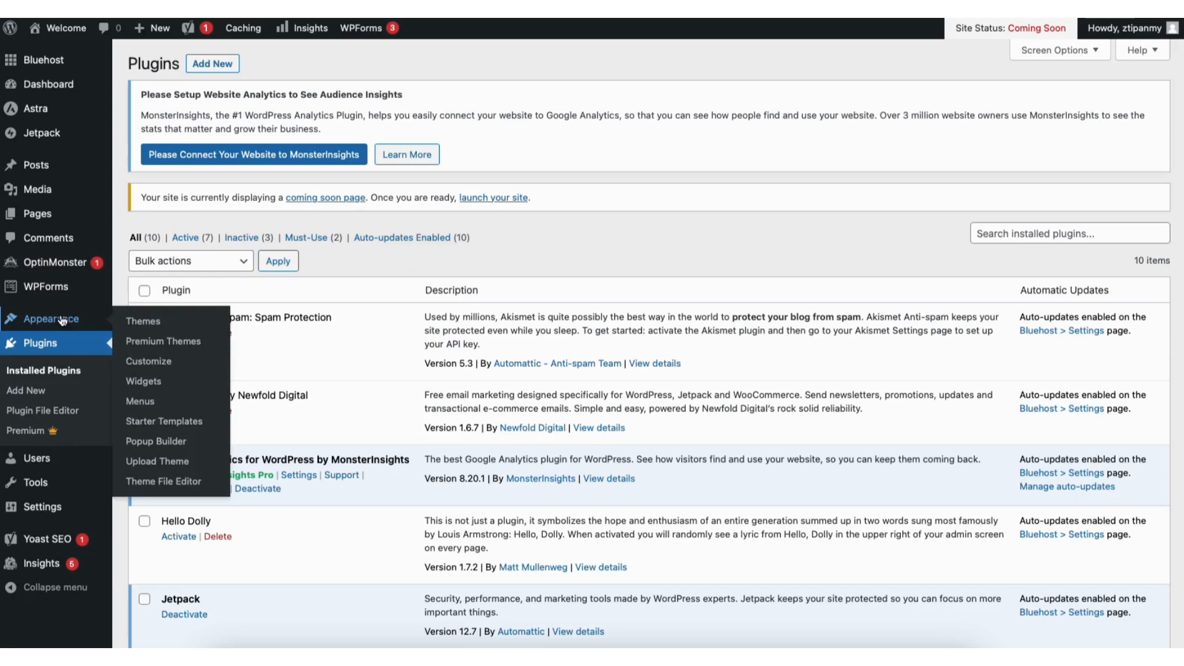
{"action": "left_click", "coordinate": [153, 423]}
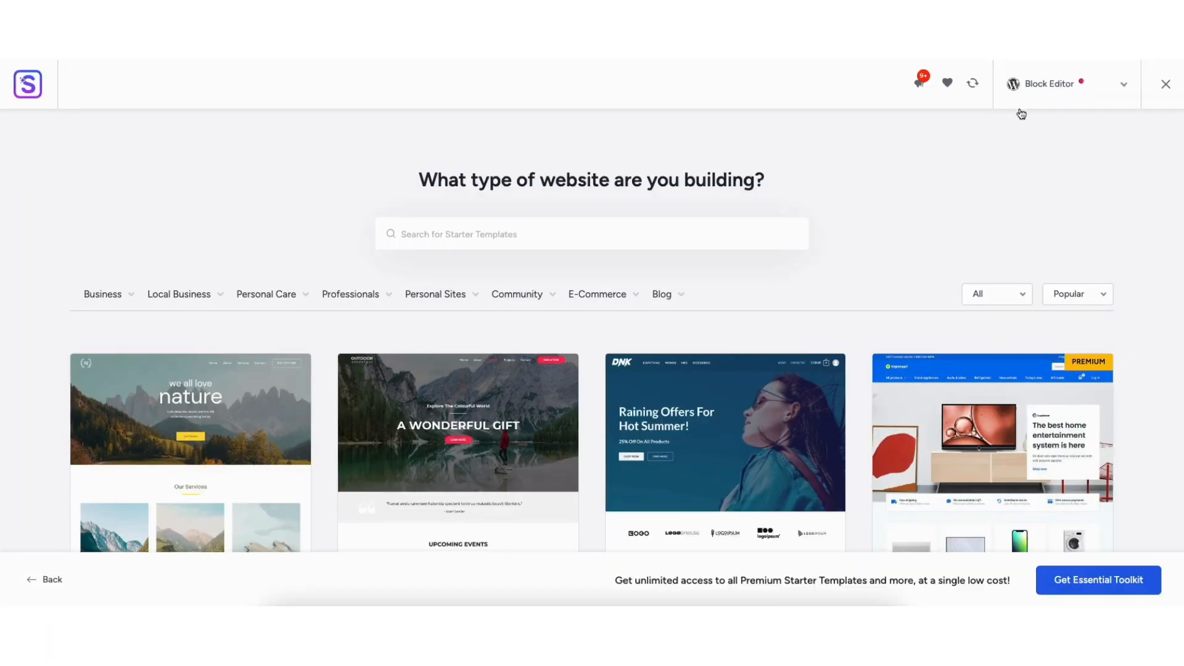
{"action": "left_click", "coordinate": [1045, 89]}
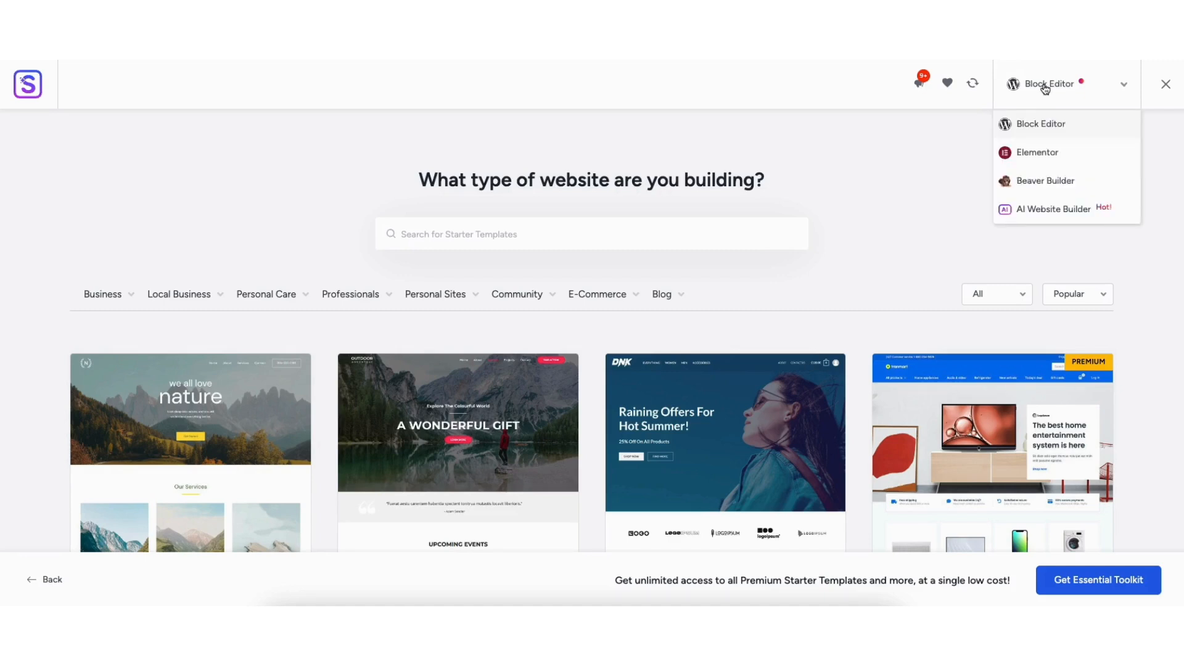
{"action": "left_click", "coordinate": [1031, 153]}
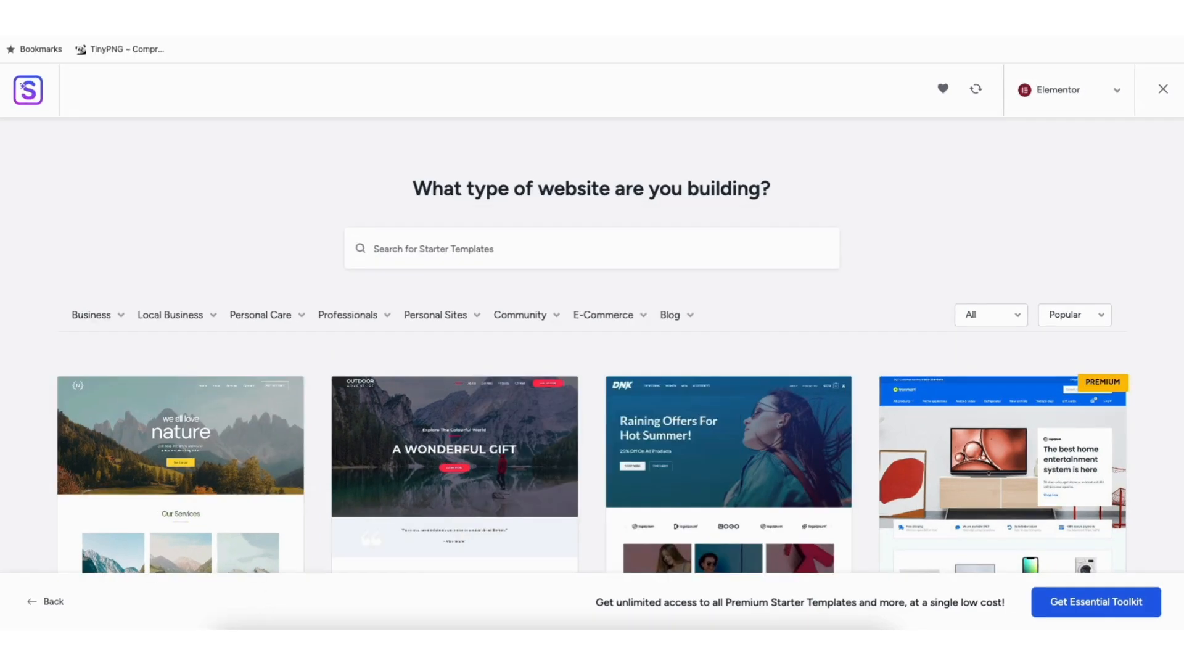
Step: Look over the starter templates and their categories, preview the Love Nature template, and close its preview
{"action": "scroll", "coordinate": [592, 345], "scroll_direction": "down", "scroll_amount": 6}
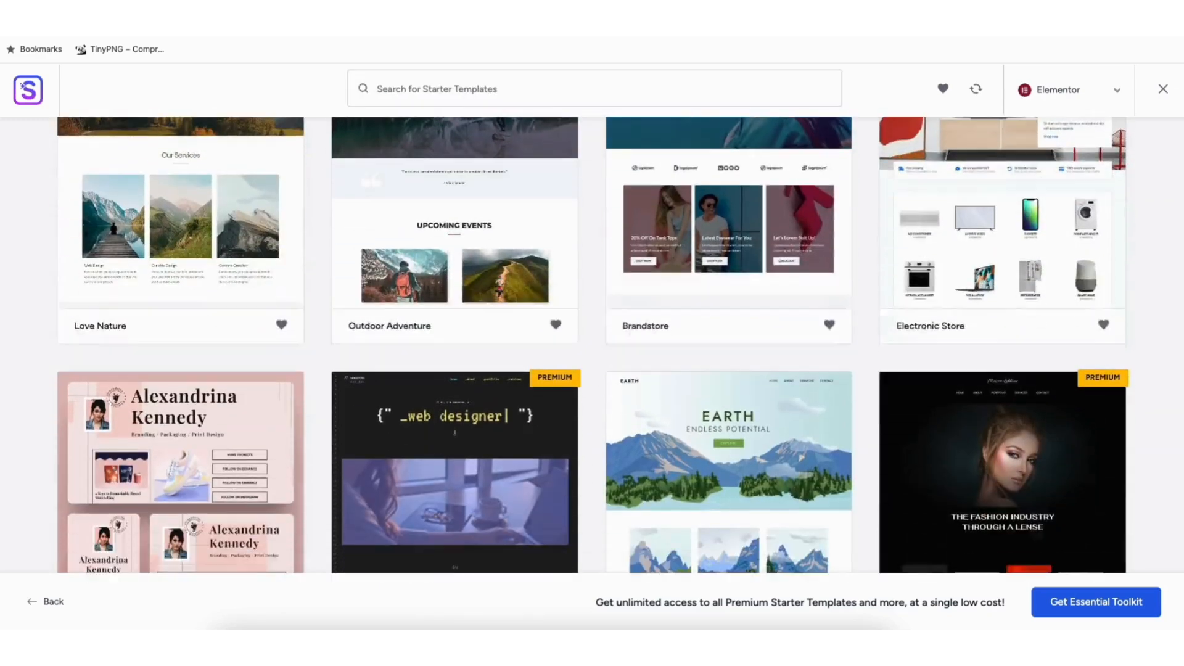
{"action": "scroll", "coordinate": [592, 346], "scroll_direction": "down", "scroll_amount": 11}
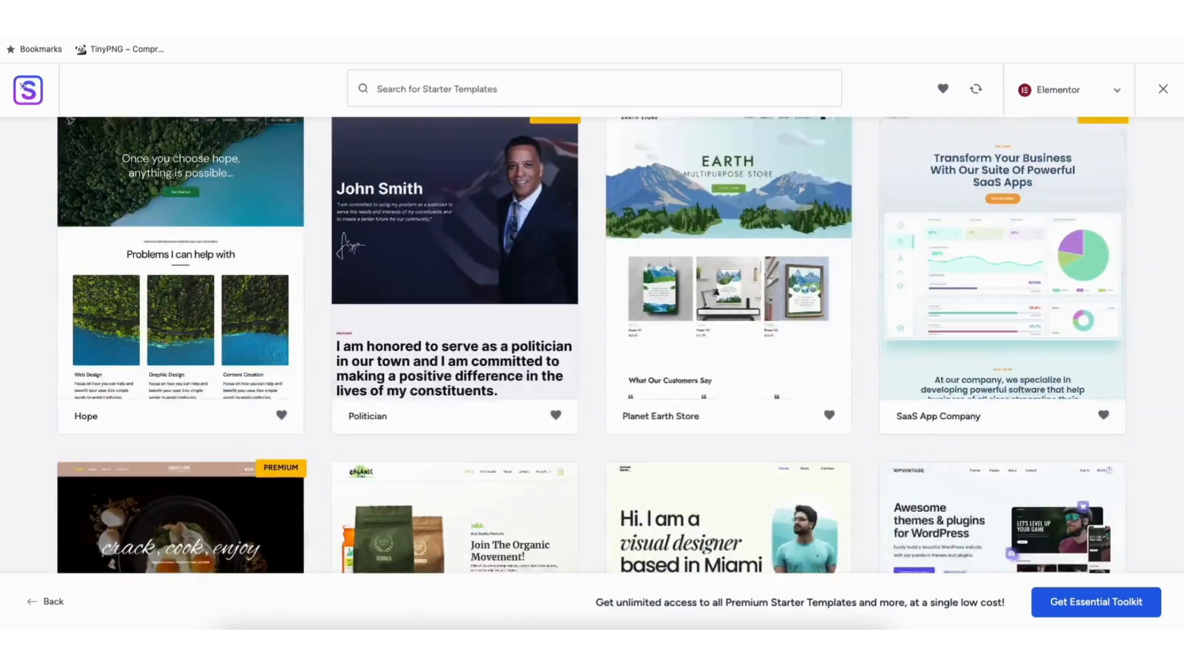
{"action": "scroll", "coordinate": [592, 345], "scroll_direction": "down", "scroll_amount": 6}
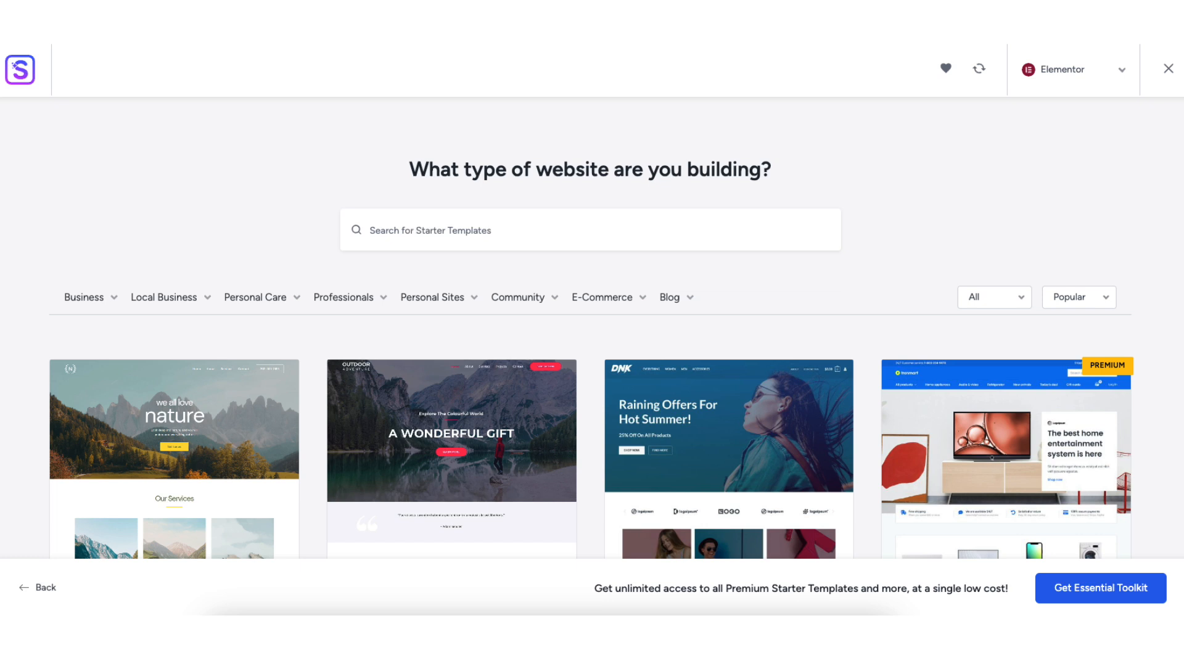
{"action": "left_click", "coordinate": [89, 301]}
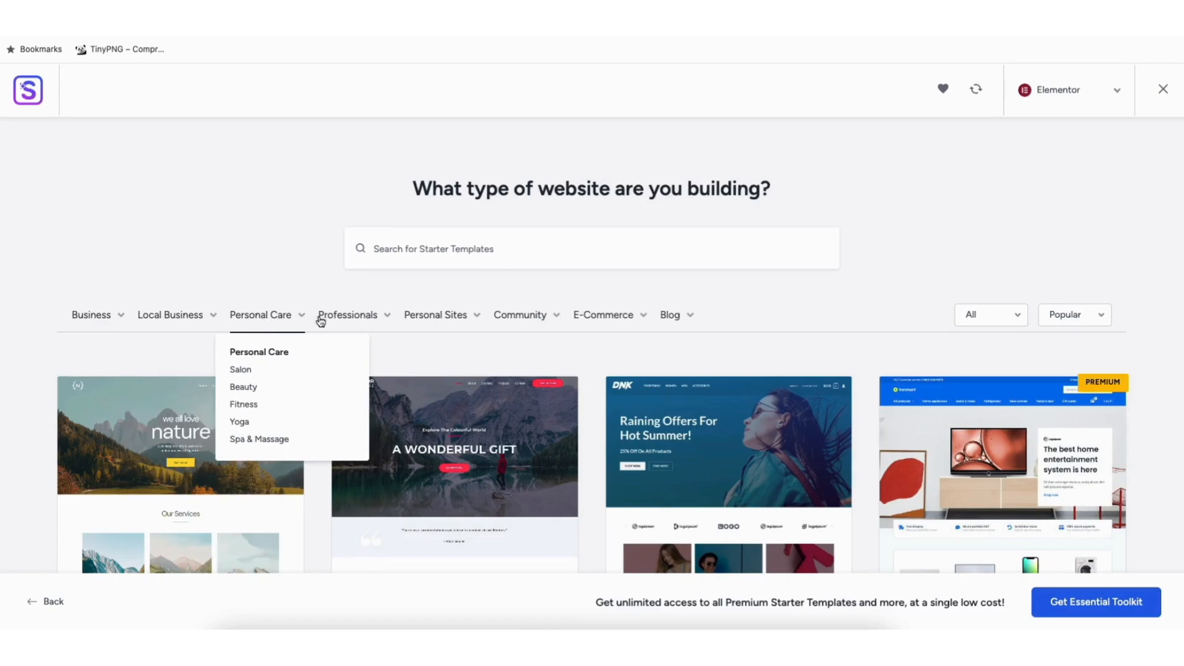
{"action": "left_click", "coordinate": [172, 452]}
{"action": "scroll", "coordinate": [709, 278], "scroll_direction": "down", "scroll_amount": 2}
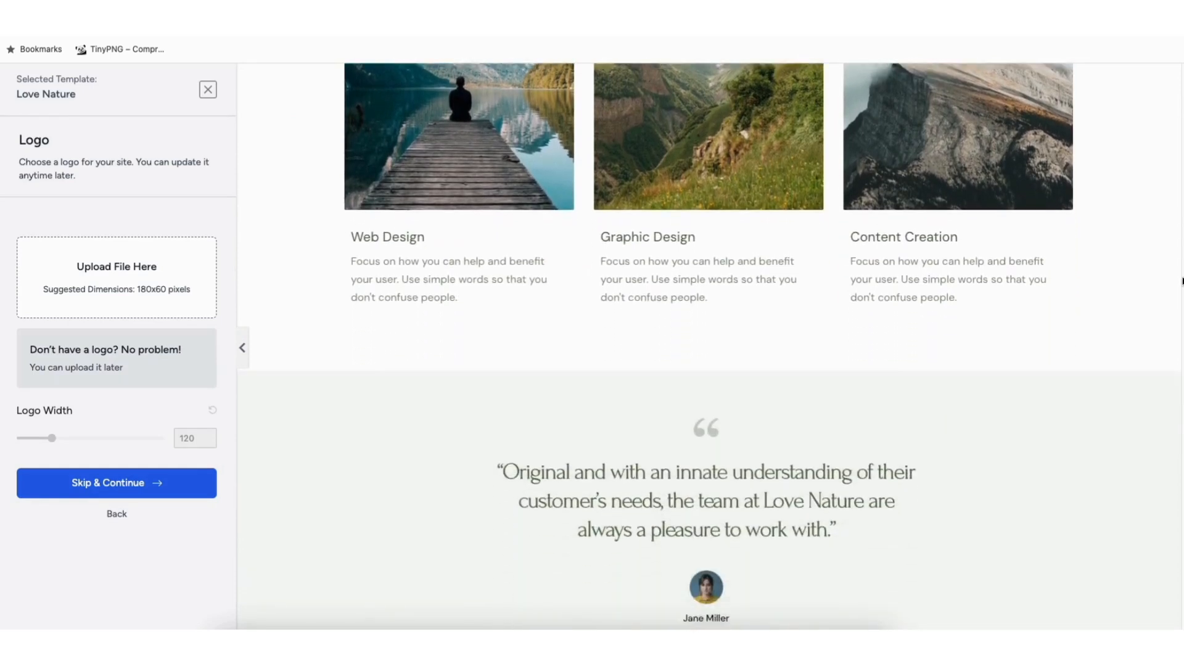
{"action": "left_click", "coordinate": [208, 89]}
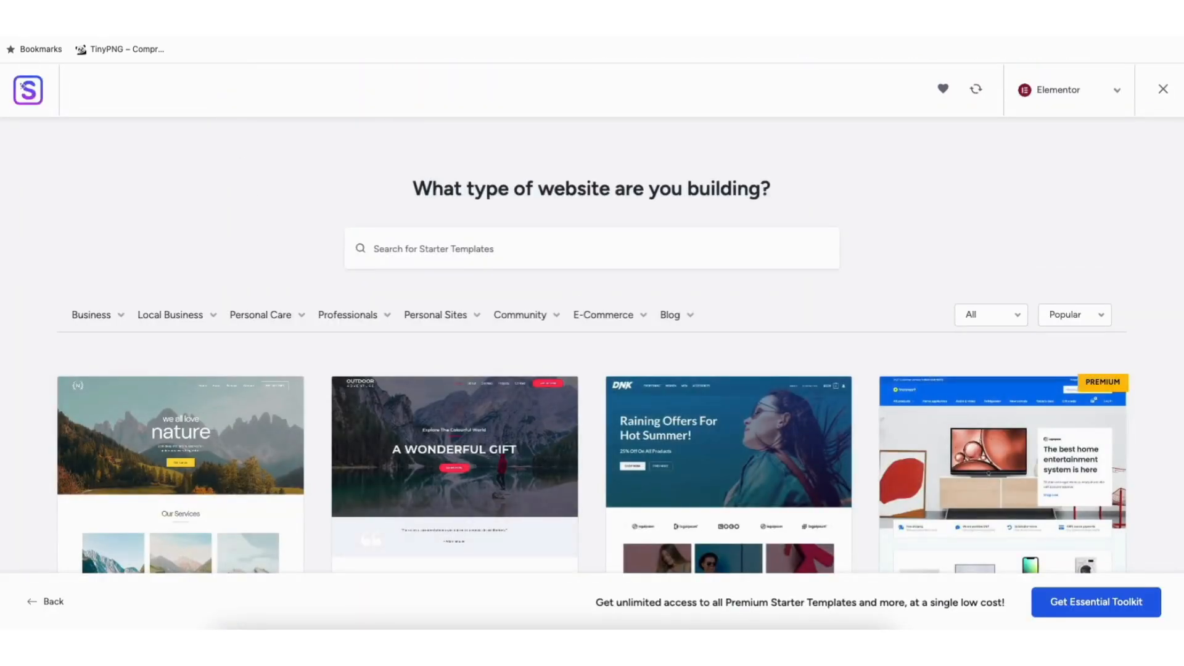
Step: Look through the full list of Elementor starter templates for designs that suit a service business
{"action": "scroll", "coordinate": [592, 345], "scroll_direction": "down", "scroll_amount": 7}
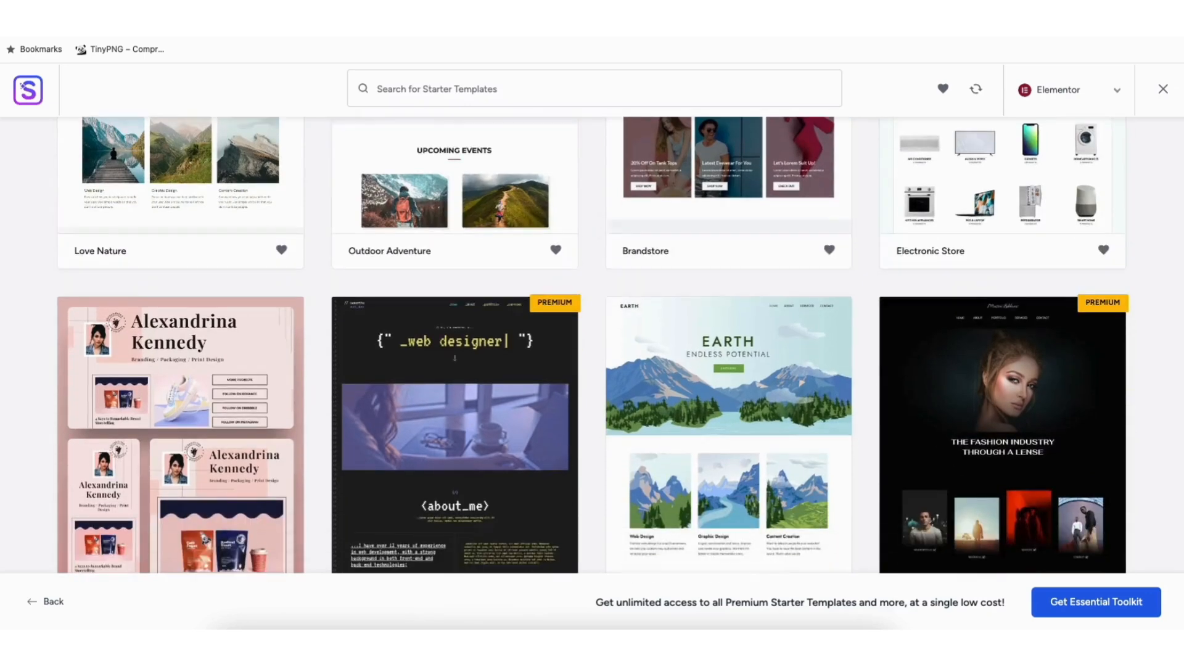
{"action": "scroll", "coordinate": [592, 346], "scroll_direction": "down", "scroll_amount": 12}
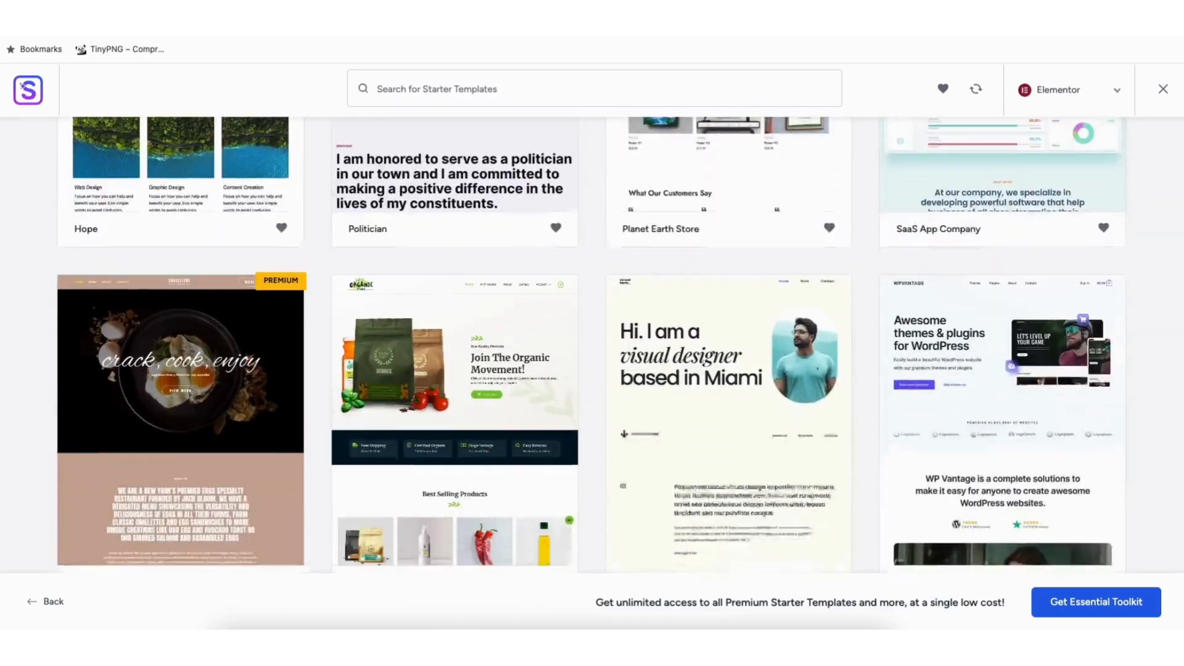
{"action": "scroll", "coordinate": [479, 349], "scroll_direction": "down", "scroll_amount": 8}
{"action": "scroll", "coordinate": [479, 349], "scroll_direction": "down", "scroll_amount": 14}
{"action": "scroll", "coordinate": [479, 349], "scroll_direction": "down", "scroll_amount": 13}
{"action": "scroll", "coordinate": [592, 345], "scroll_direction": "down", "scroll_amount": 10}
{"action": "scroll", "coordinate": [591, 345], "scroll_direction": "down", "scroll_amount": 8}
{"action": "scroll", "coordinate": [592, 345], "scroll_direction": "down", "scroll_amount": 8}
{"action": "scroll", "coordinate": [592, 346], "scroll_direction": "down", "scroll_amount": 8}
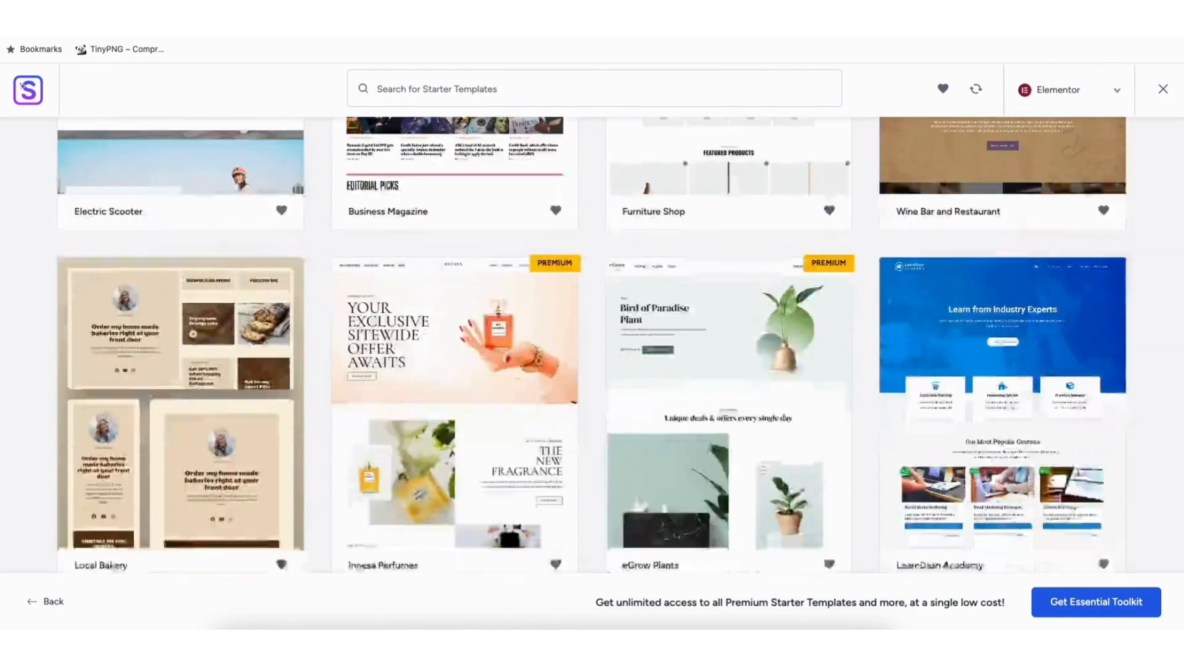
{"action": "scroll", "coordinate": [592, 345], "scroll_direction": "down", "scroll_amount": 8}
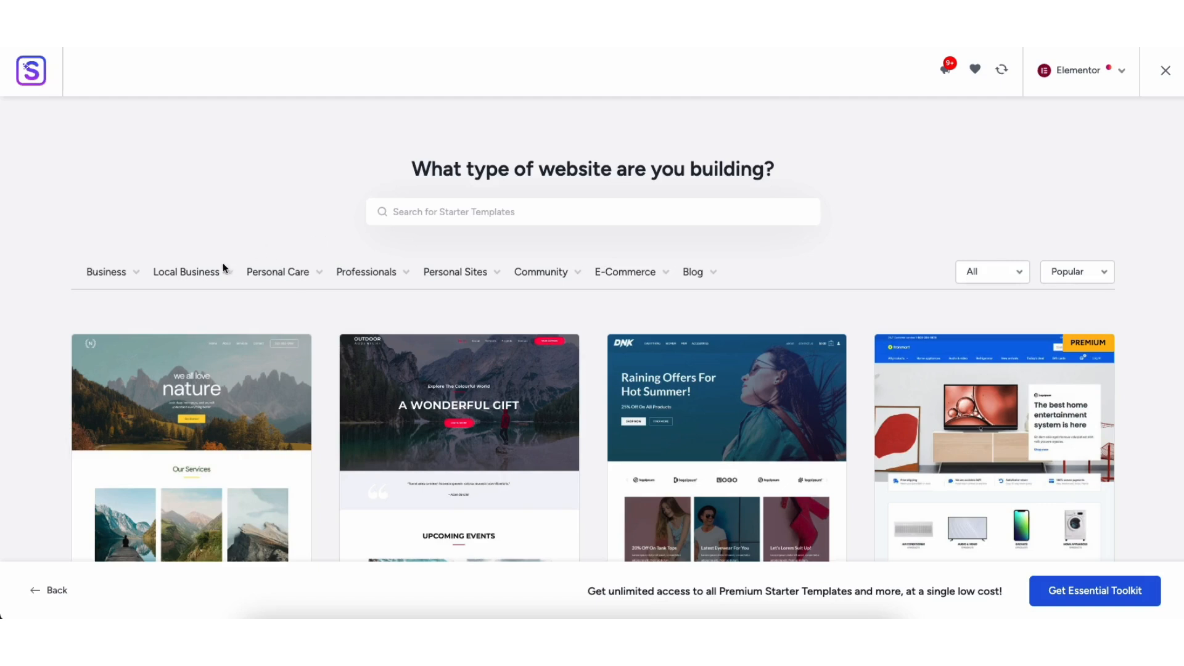
Step: Filter the starter templates by the Local Business category and look through the matching designs
{"action": "mouse_move", "coordinate": [195, 279]}
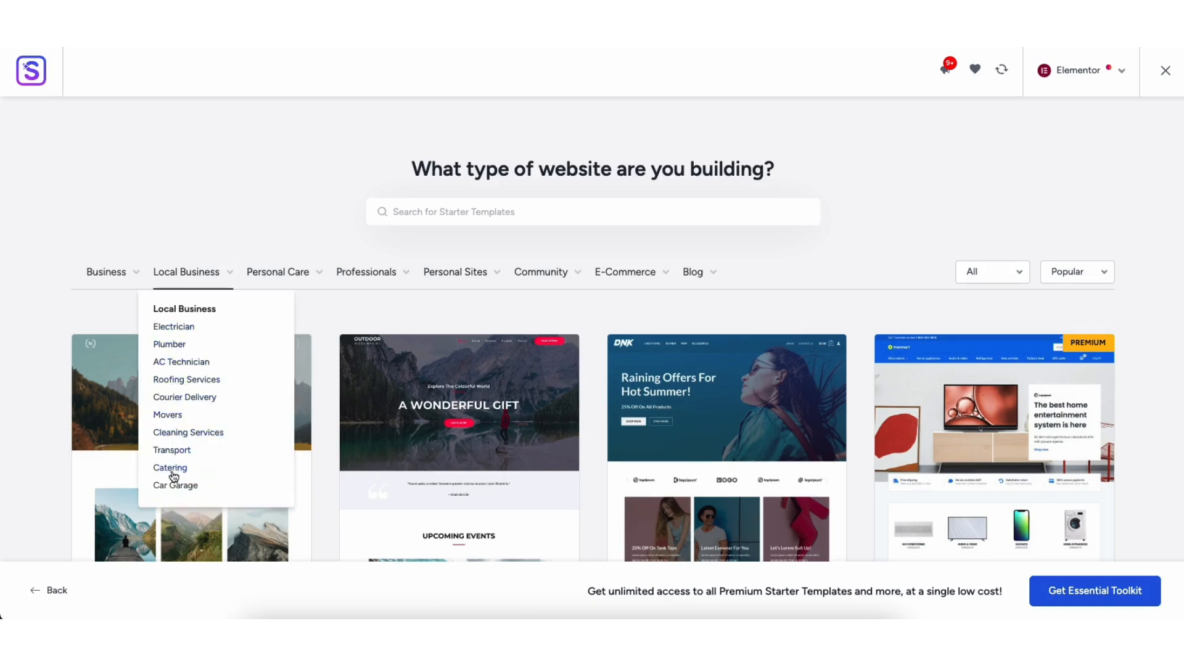
{"action": "left_click", "coordinate": [175, 272]}
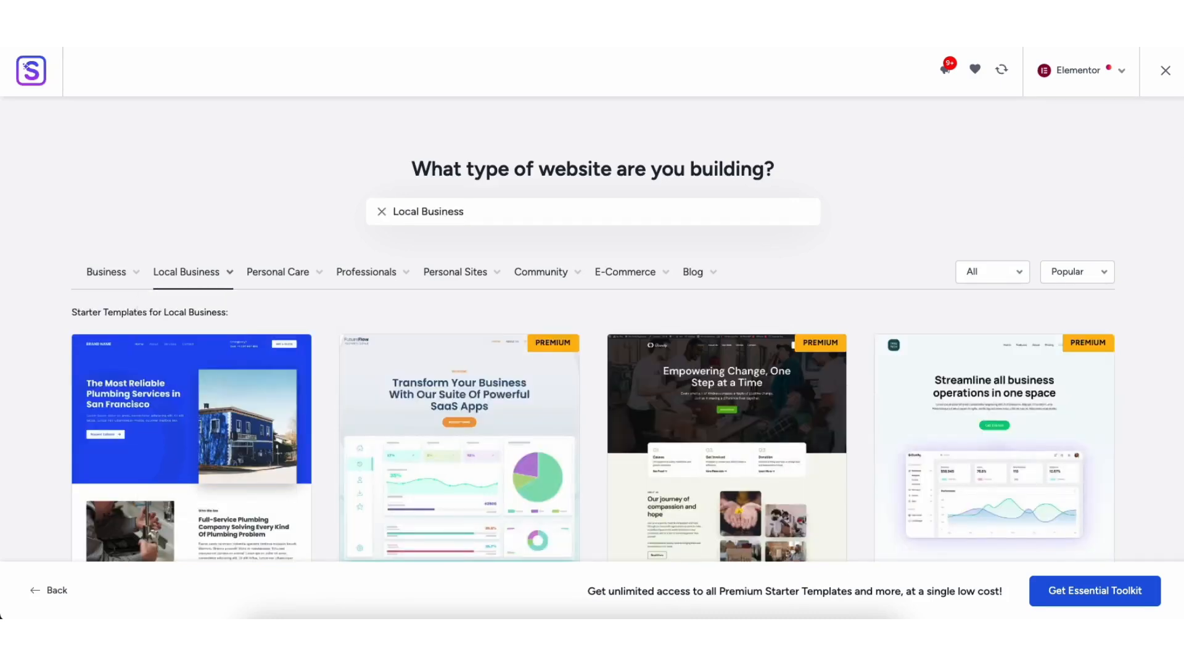
{"action": "scroll", "coordinate": [592, 326], "scroll_direction": "down", "scroll_amount": 15}
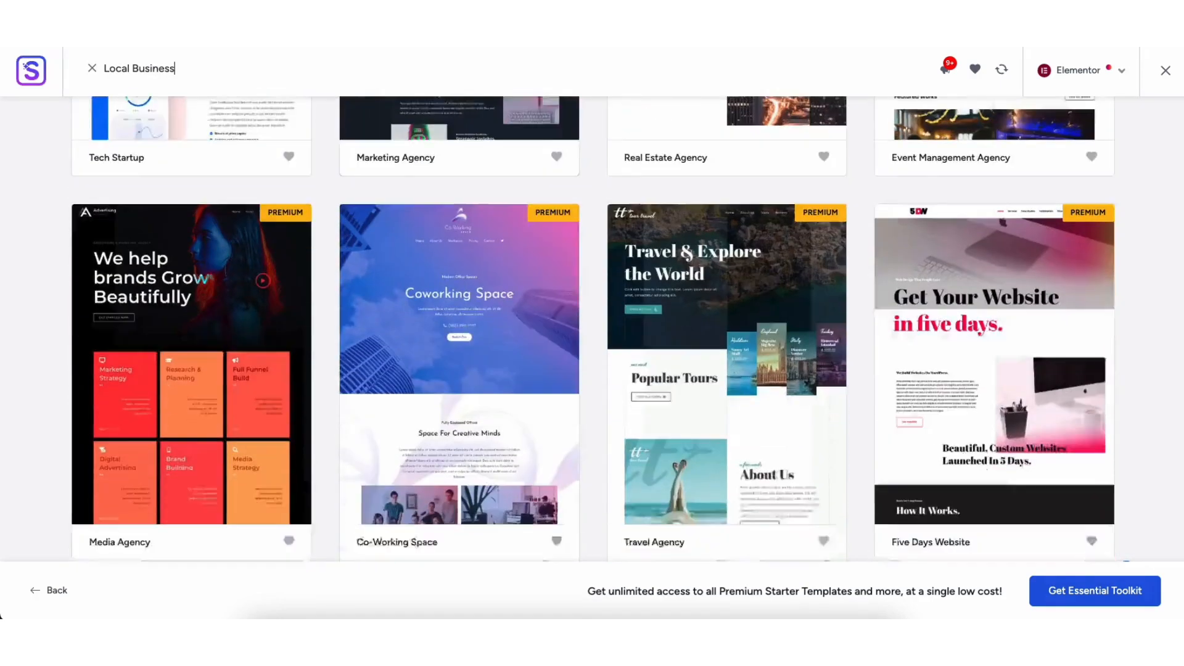
{"action": "scroll", "coordinate": [592, 327], "scroll_direction": "down", "scroll_amount": 15}
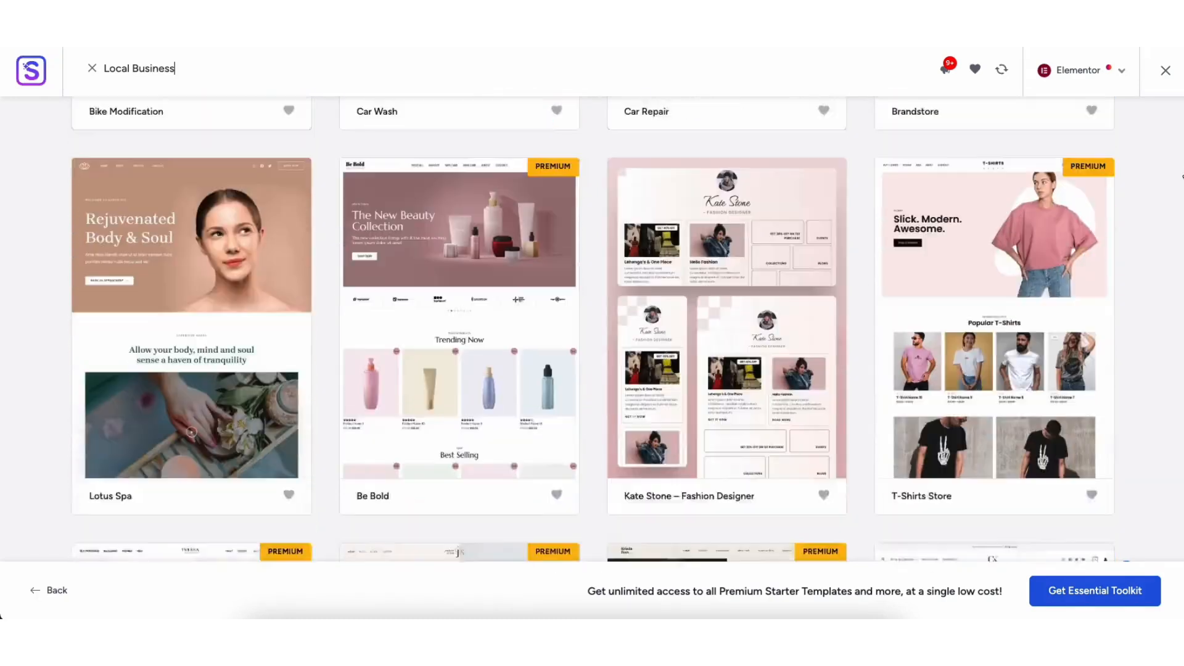
{"action": "scroll", "coordinate": [592, 327], "scroll_direction": "down", "scroll_amount": 15}
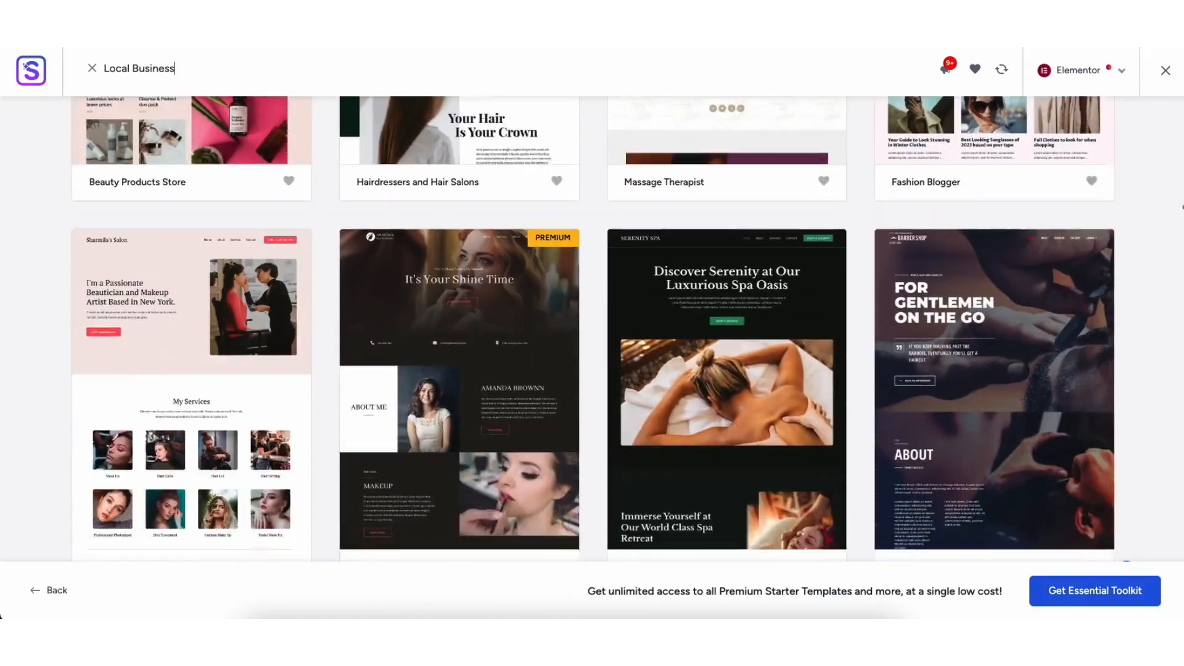
{"action": "scroll", "coordinate": [627, 196], "scroll_direction": "up", "scroll_amount": 20}
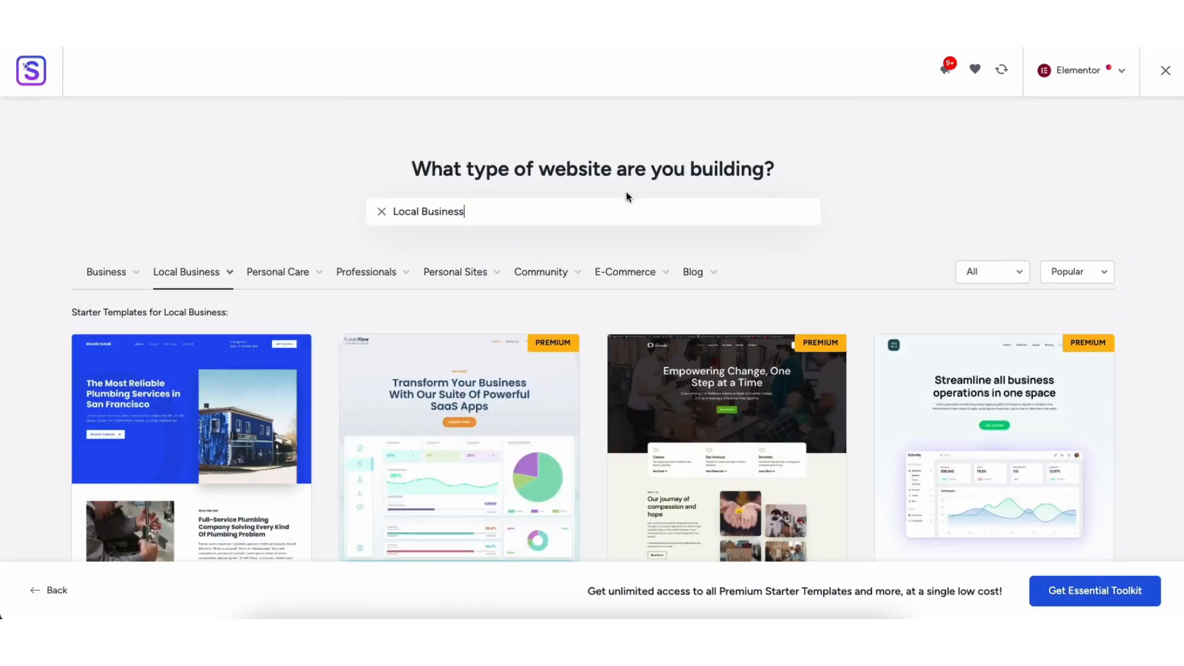
Step: Search the starter templates for "window" and select the Windows & Doors Services template
{"action": "triple_click", "coordinate": [465, 219]}
{"action": "type", "text": "window"}
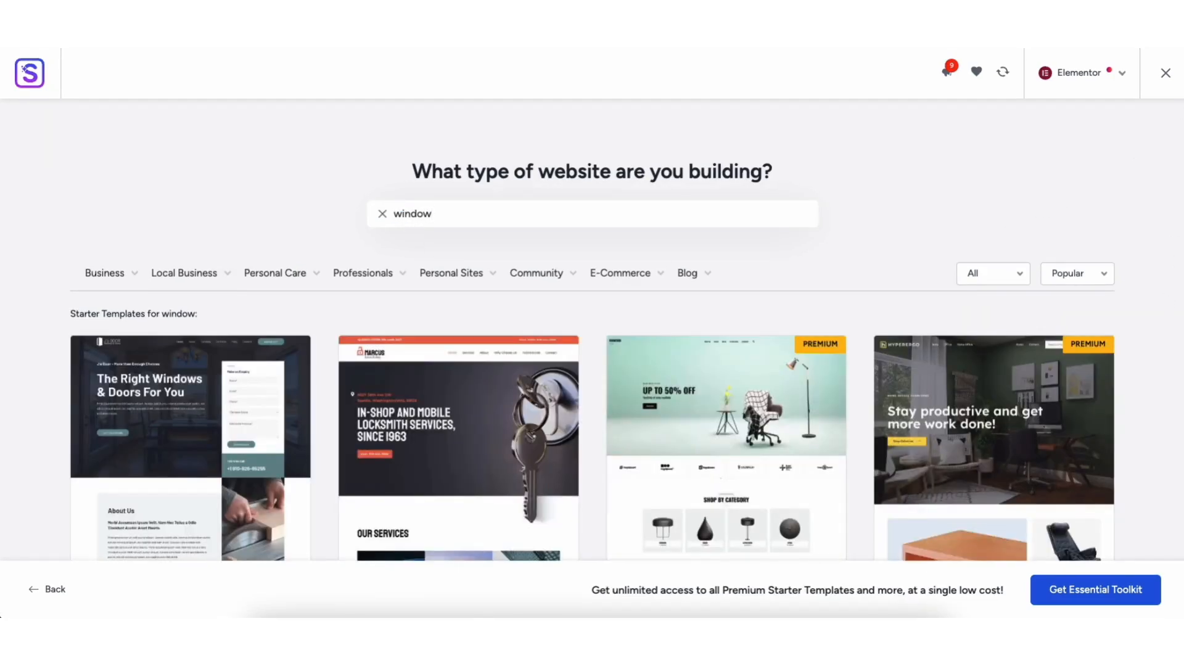
{"action": "scroll", "coordinate": [183, 279], "scroll_direction": "down", "scroll_amount": 3}
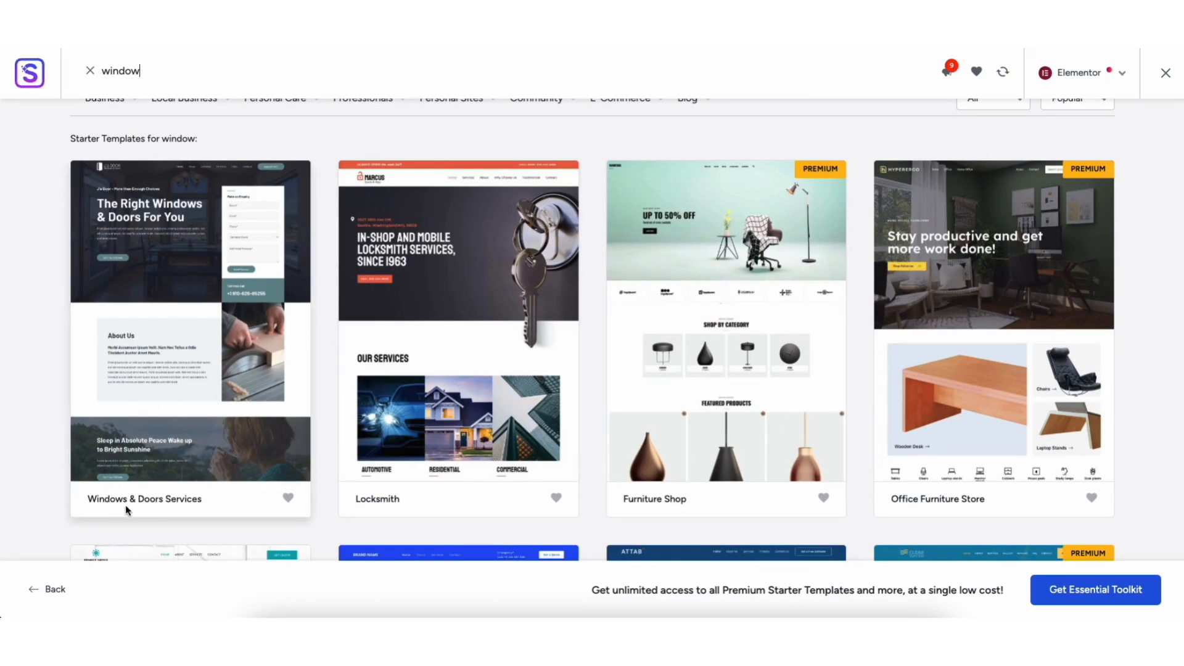
{"action": "left_click", "coordinate": [176, 319]}
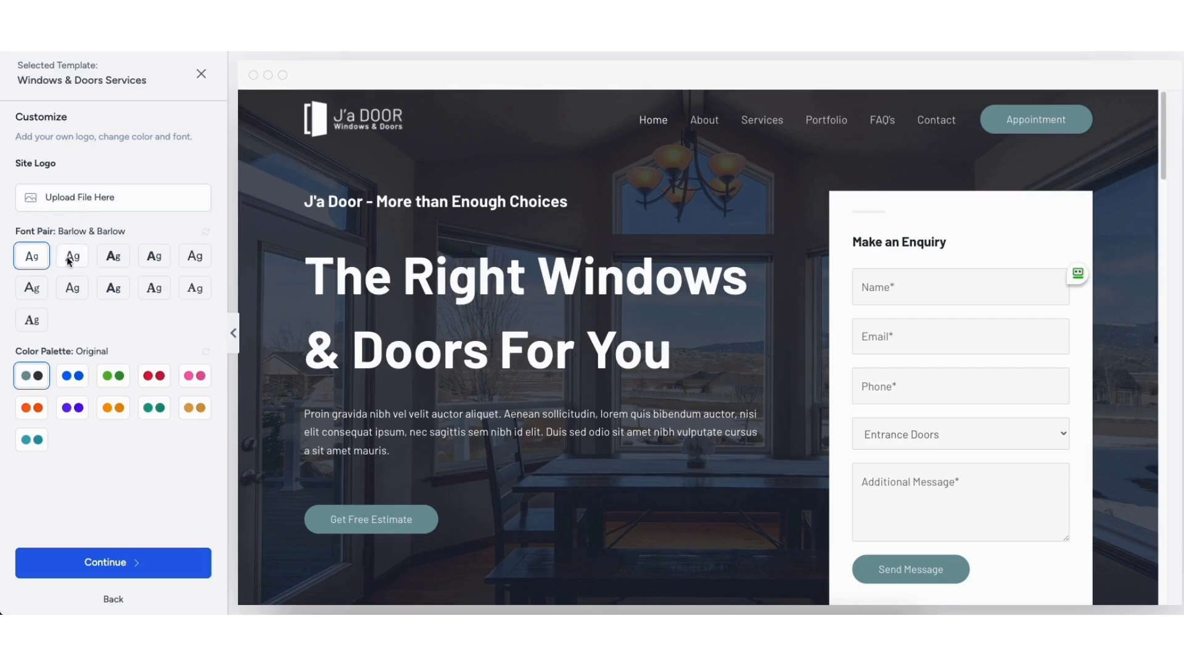
Step: Try the alternative color palettes on the Windows & Doors Services template, return to the Original palette and continue with it
{"action": "left_click", "coordinate": [68, 377]}
{"action": "left_click", "coordinate": [112, 376]}
{"action": "left_click", "coordinate": [154, 376]}
{"action": "left_click", "coordinate": [194, 375]}
{"action": "left_click", "coordinate": [155, 406]}
{"action": "left_click", "coordinate": [195, 407]}
{"action": "left_click", "coordinate": [114, 407]}
{"action": "left_click", "coordinate": [73, 408]}
{"action": "left_click", "coordinate": [32, 408]}
{"action": "left_click", "coordinate": [32, 438]}
{"action": "left_click", "coordinate": [38, 377]}
{"action": "left_click", "coordinate": [113, 563]}
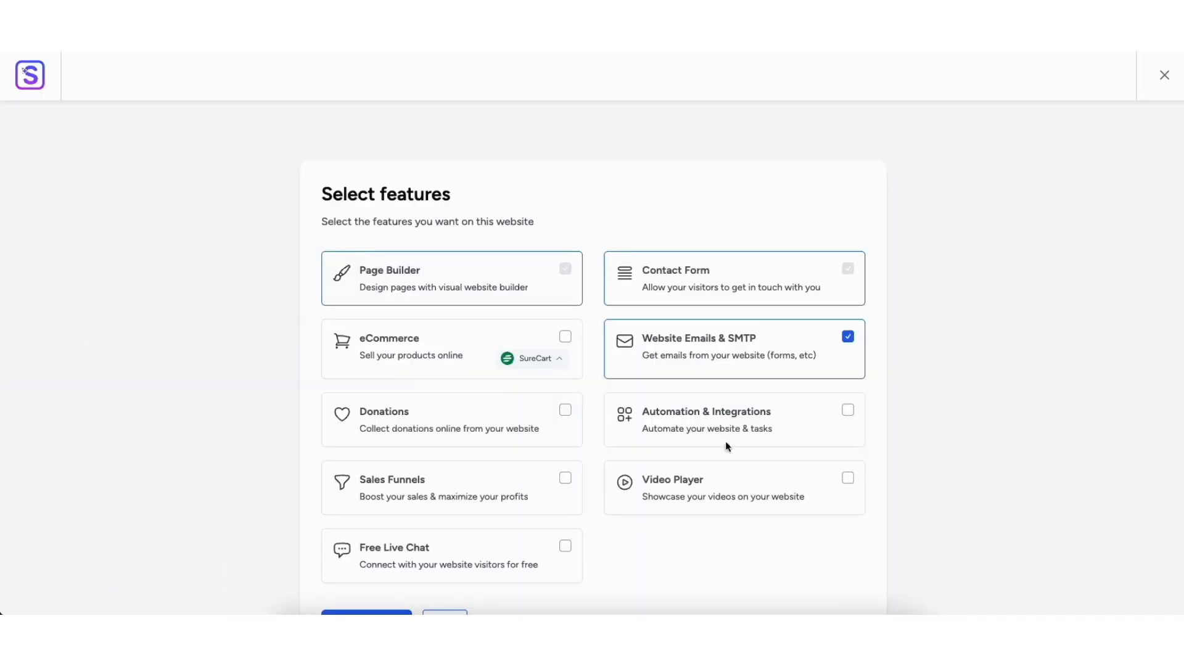
Step: Skip the optional website features and build the website with all advanced import options enabled
{"action": "scroll", "coordinate": [593, 388], "scroll_direction": "down", "scroll_amount": 2}
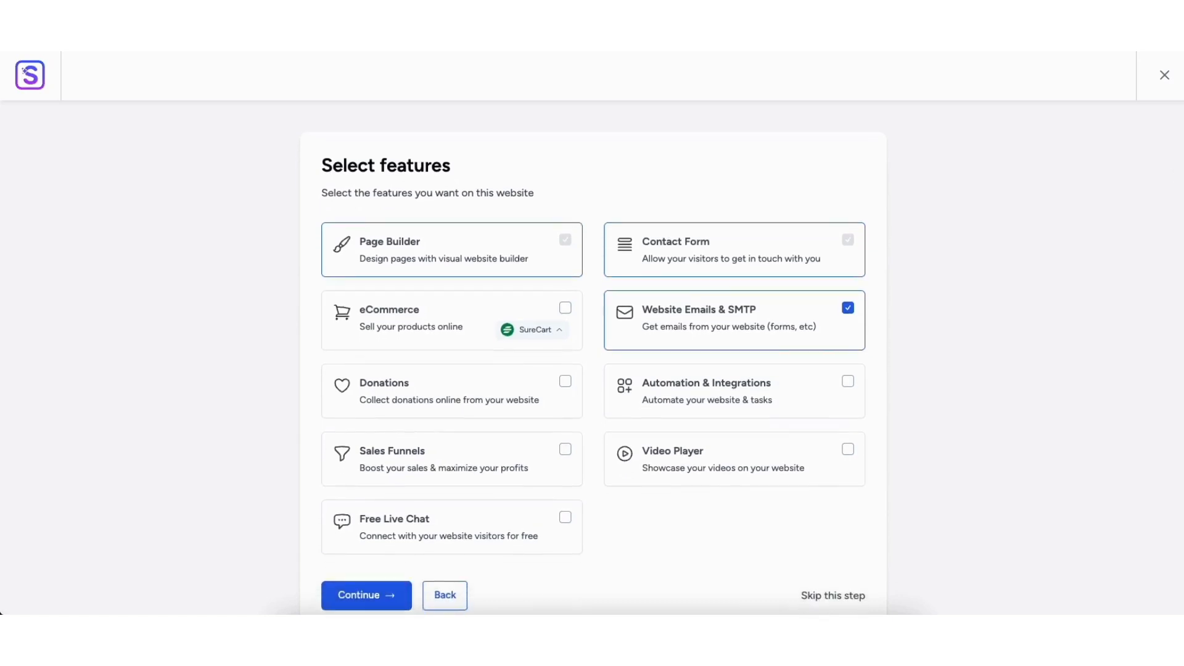
{"action": "left_click", "coordinate": [848, 322]}
{"action": "left_click", "coordinate": [848, 322]}
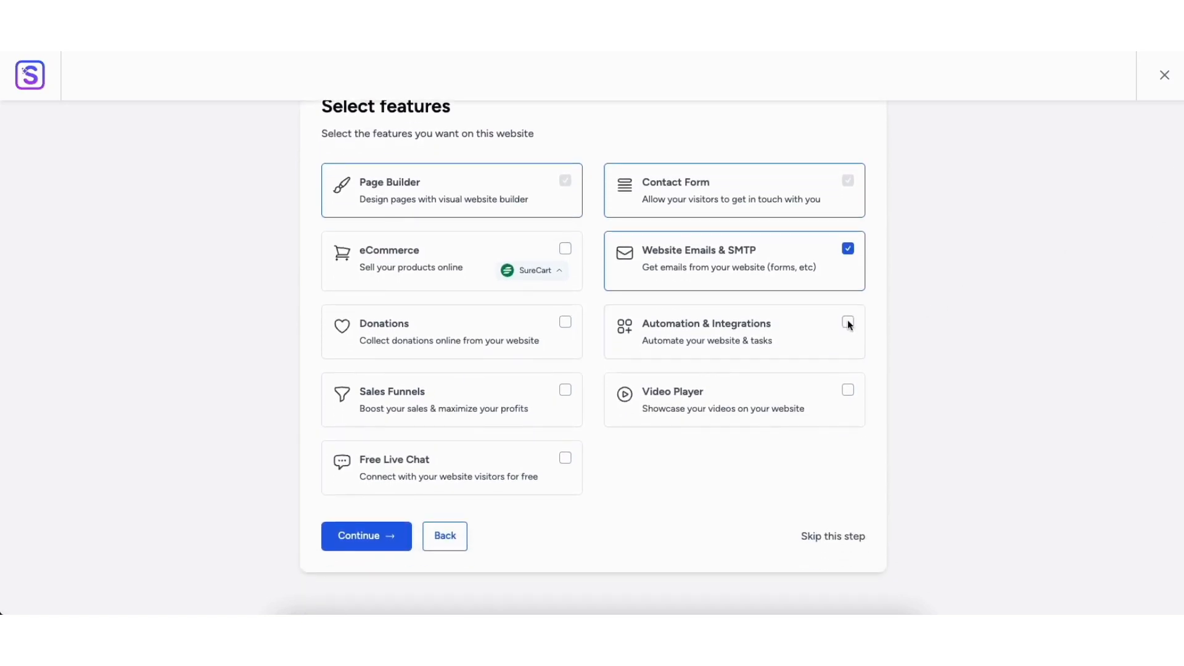
{"action": "left_click", "coordinate": [811, 537]}
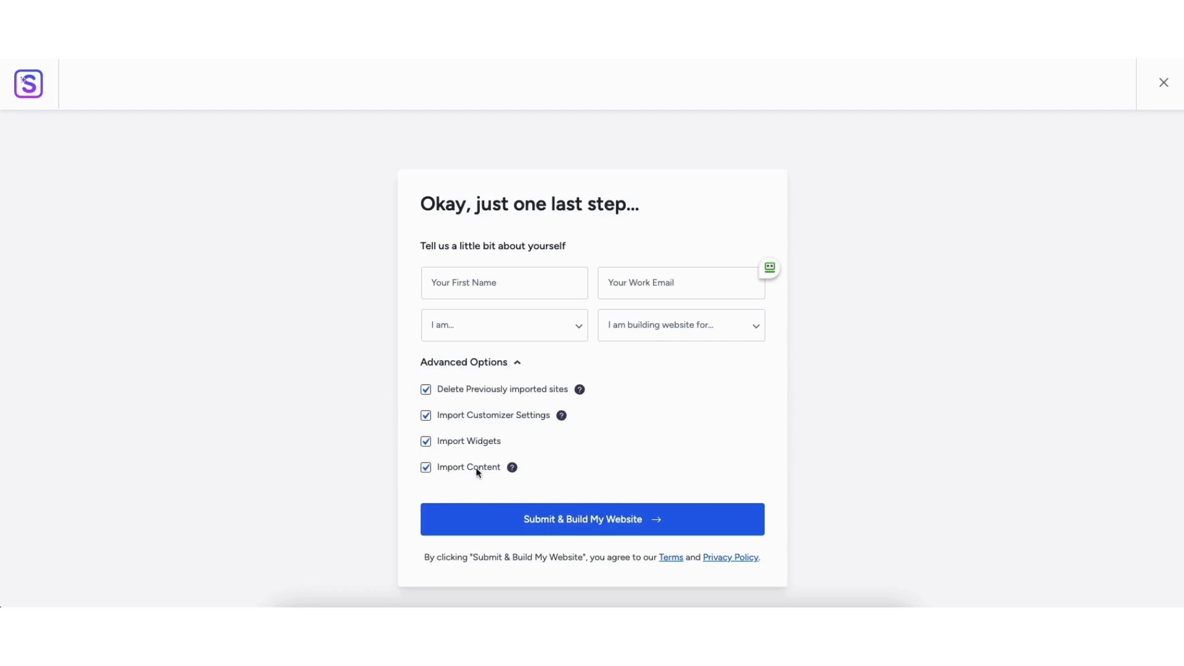
{"action": "left_click", "coordinate": [505, 512]}
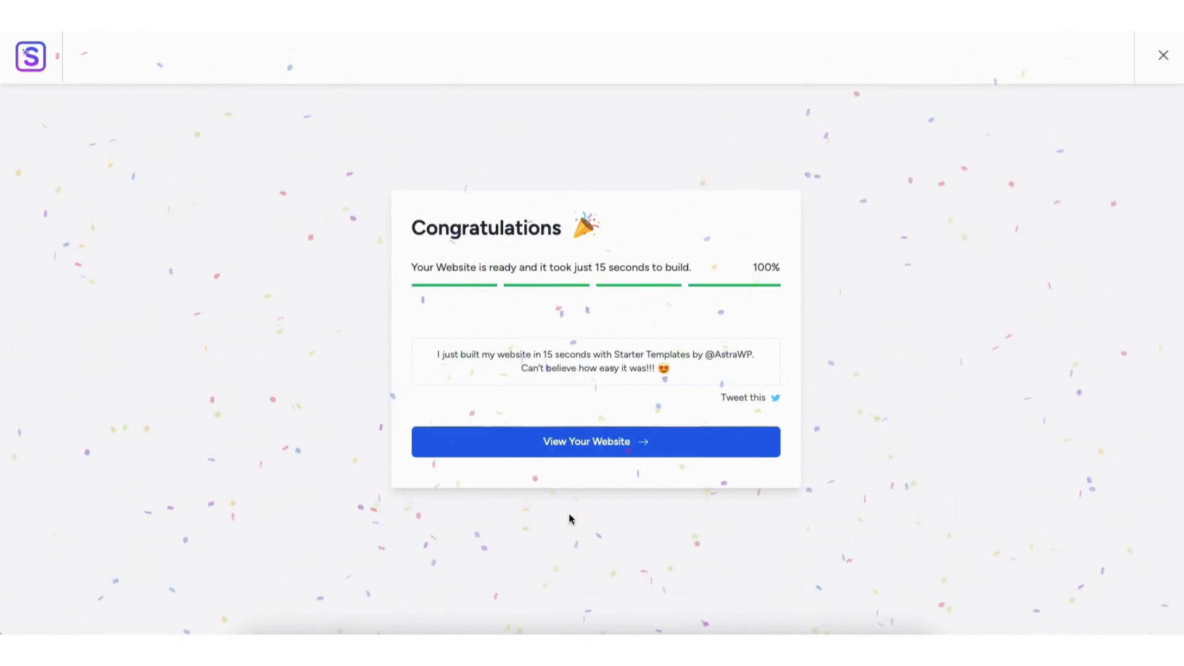
Step: View the newly built website, look over its home page and open that page for editing with Elementor
{"action": "left_click", "coordinate": [570, 443]}
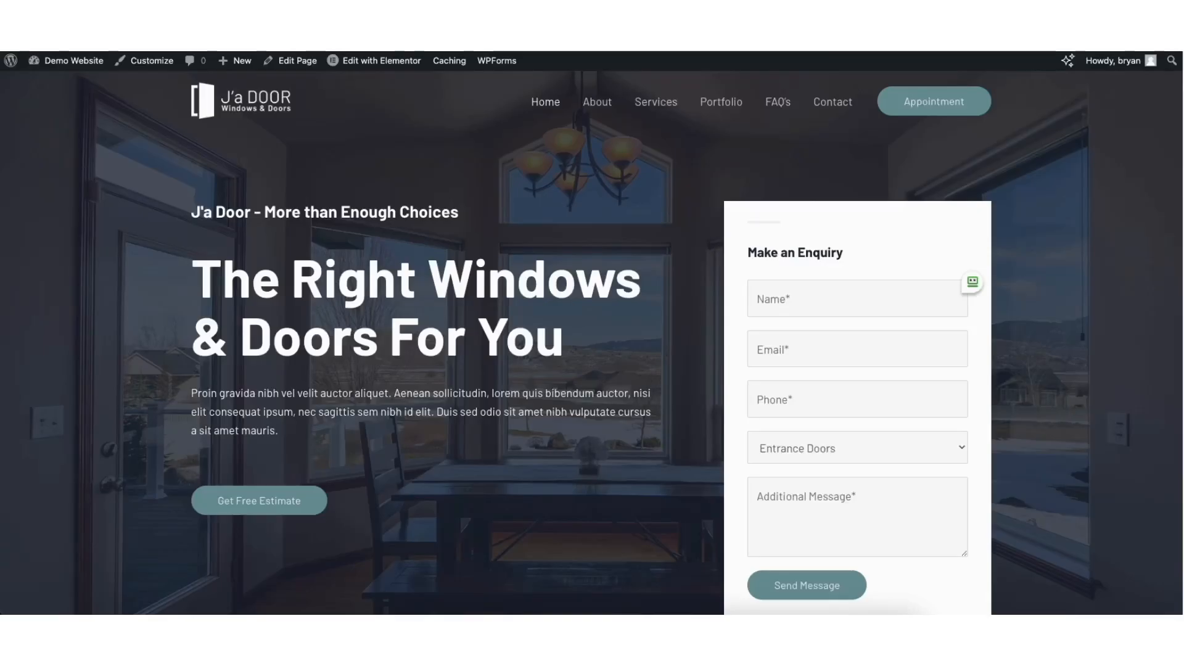
{"action": "scroll", "coordinate": [565, 440], "scroll_direction": "down", "scroll_amount": 10}
{"action": "scroll", "coordinate": [1180, 305], "scroll_direction": "down", "scroll_amount": 12}
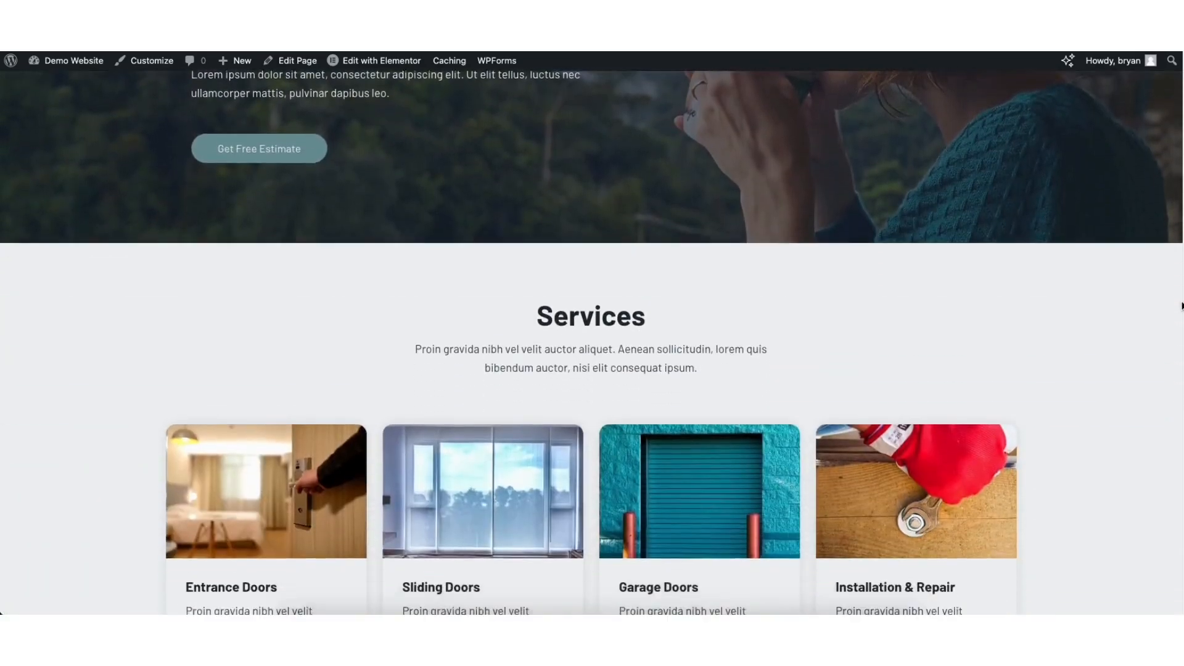
{"action": "scroll", "coordinate": [1180, 306], "scroll_direction": "down", "scroll_amount": 3}
{"action": "mouse_move", "coordinate": [369, 64]}
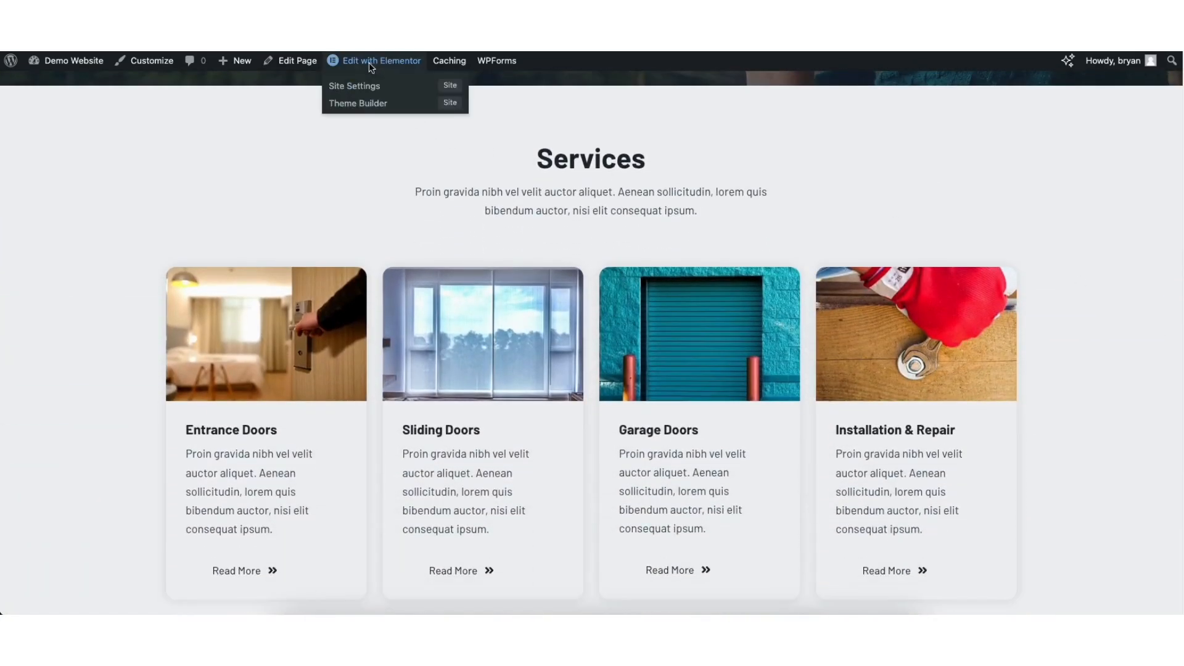
{"action": "left_click", "coordinate": [369, 67]}
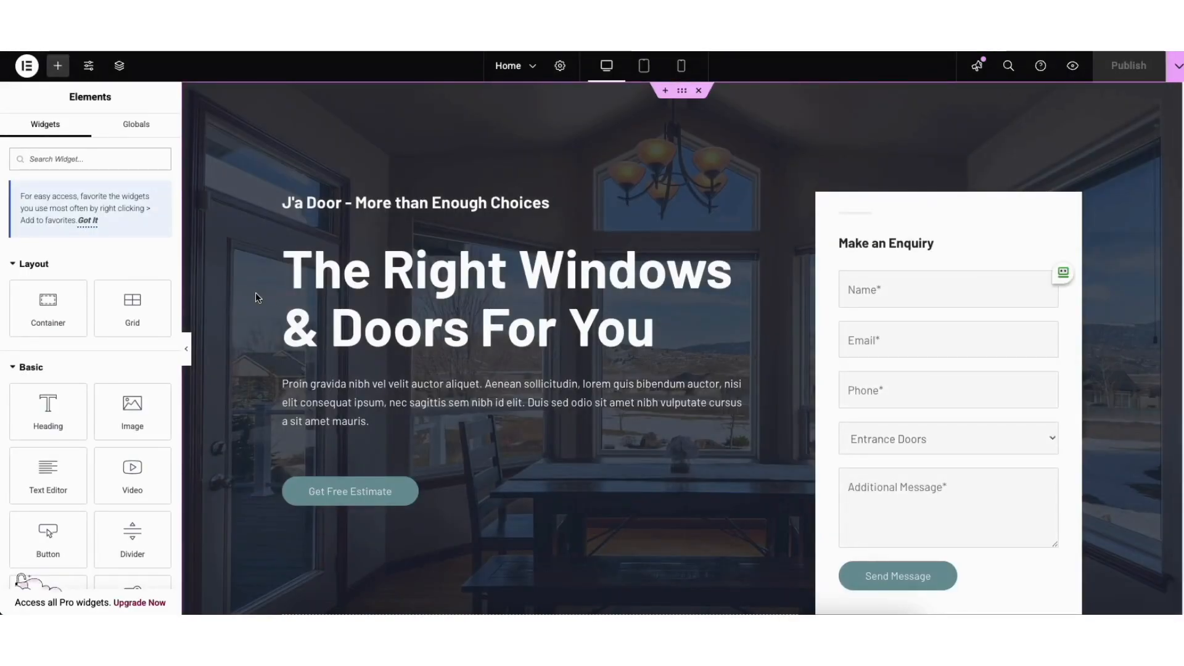
Step: Replace the hero section's main heading text with "My Demo Service Business Website."
{"action": "left_click", "coordinate": [296, 268]}
{"action": "triple_click", "coordinate": [301, 264]}
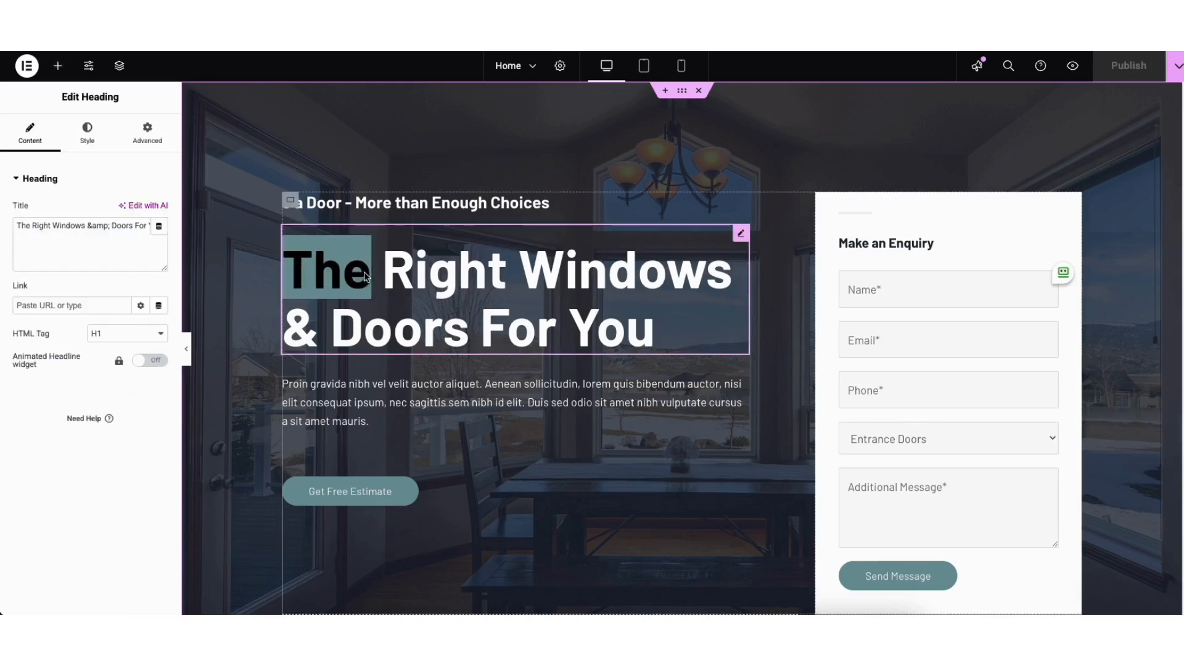
{"action": "left_click", "coordinate": [264, 268]}
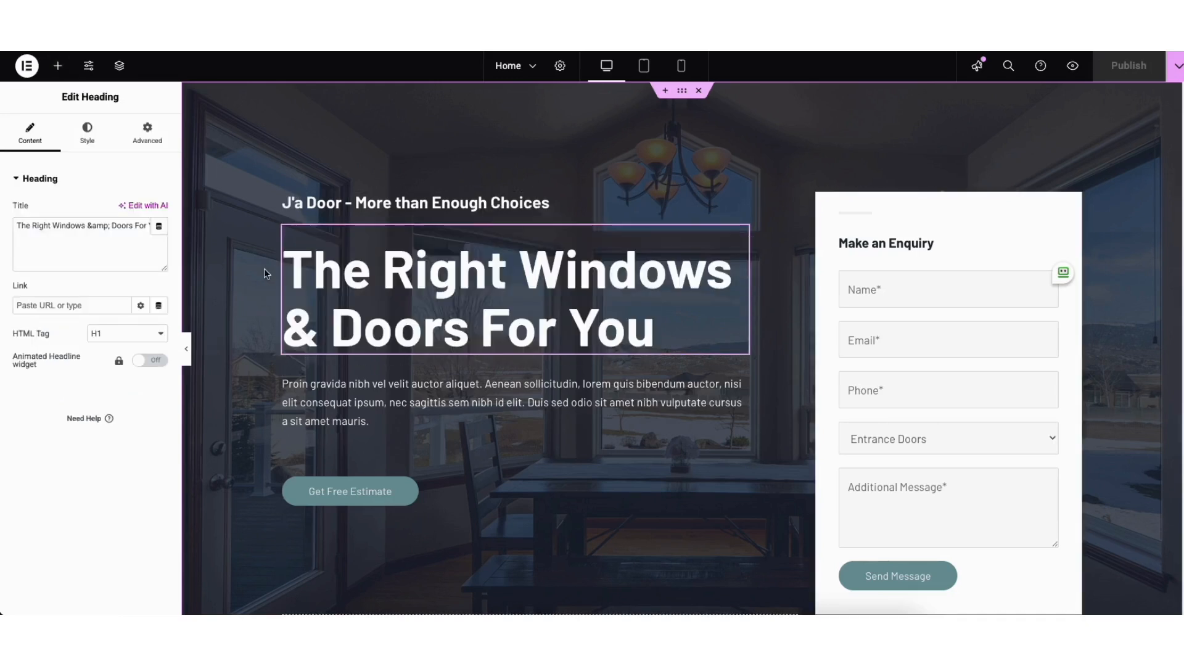
{"action": "left_click_drag", "start_coordinate": [293, 261], "coordinate": [644, 320]}
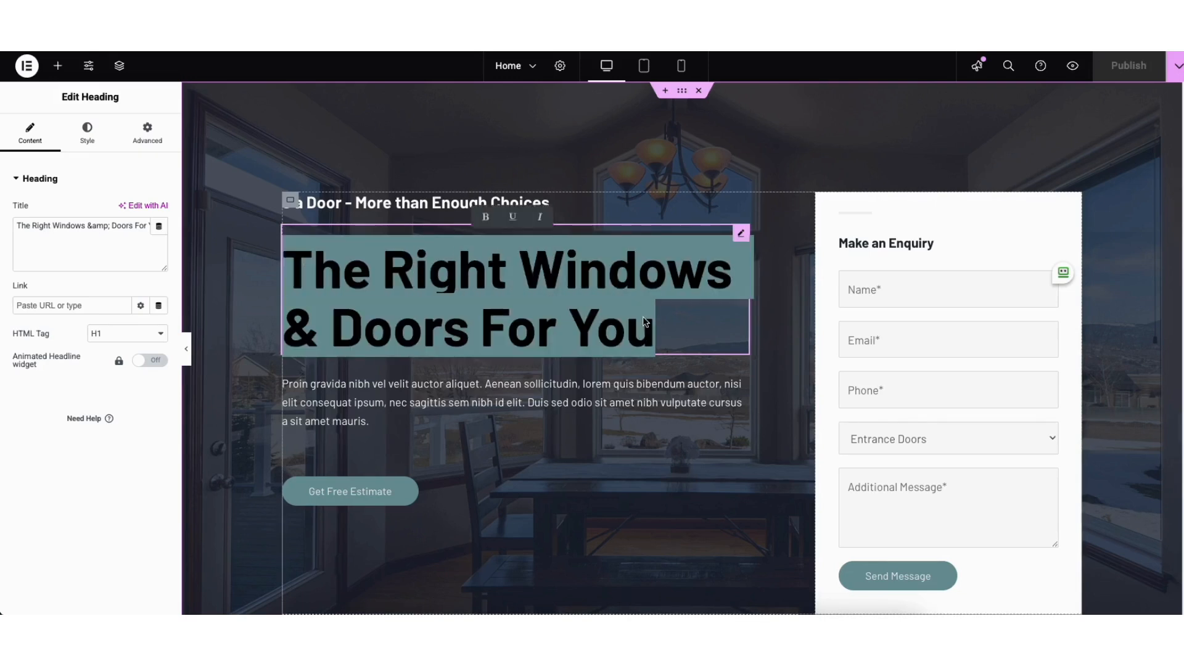
{"action": "type", "text": "My Demo"}
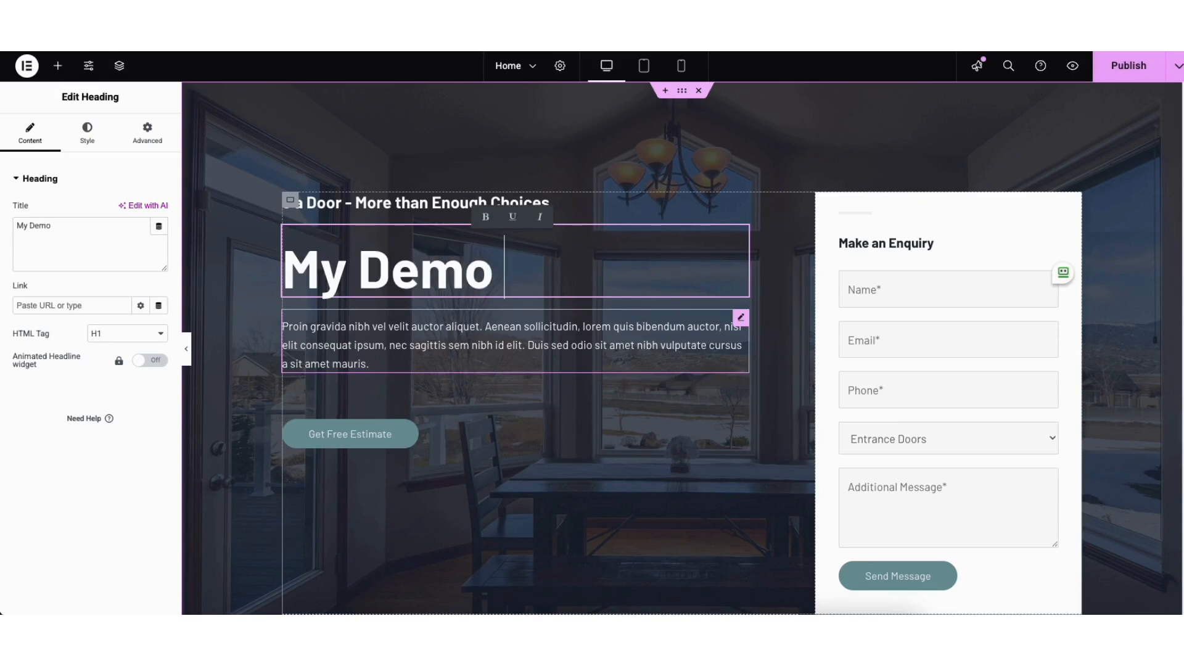
{"action": "type", "text": " Service Bu"}
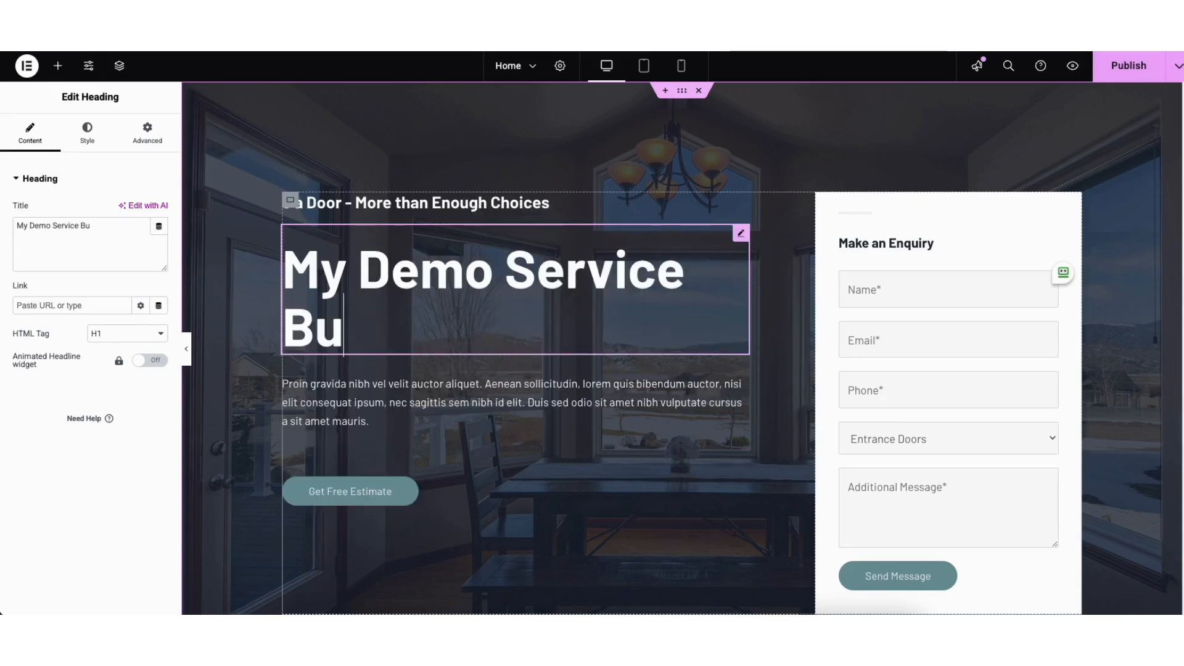
{"action": "type", "text": "siness Web"}
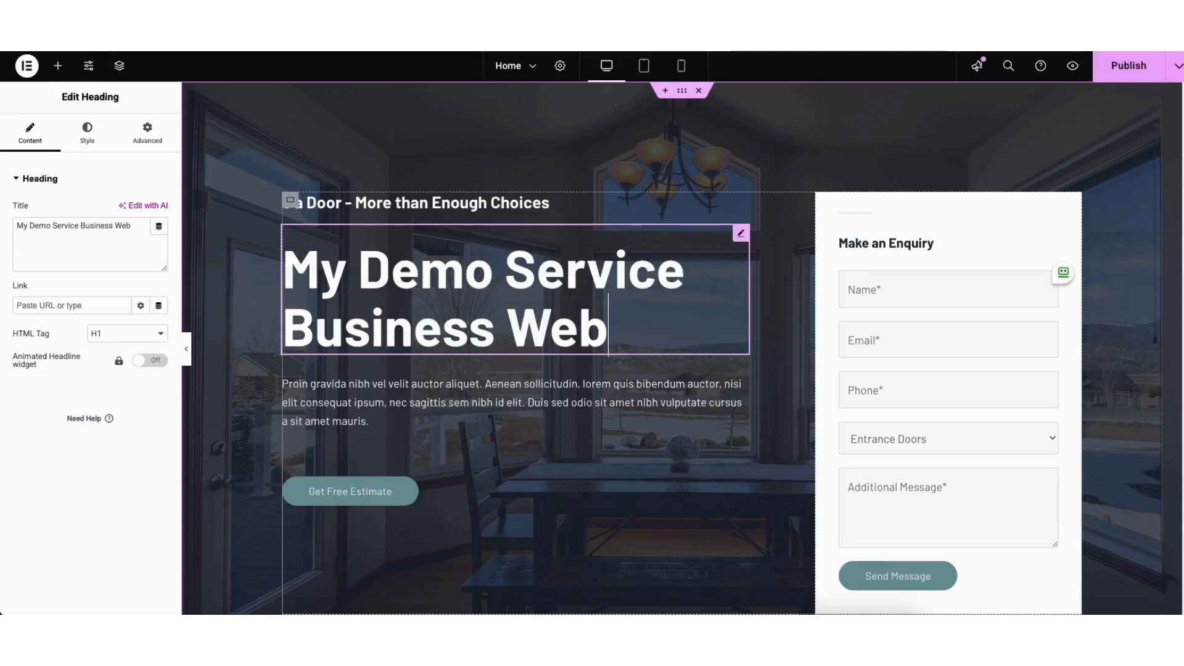
{"action": "type", "text": "site."}
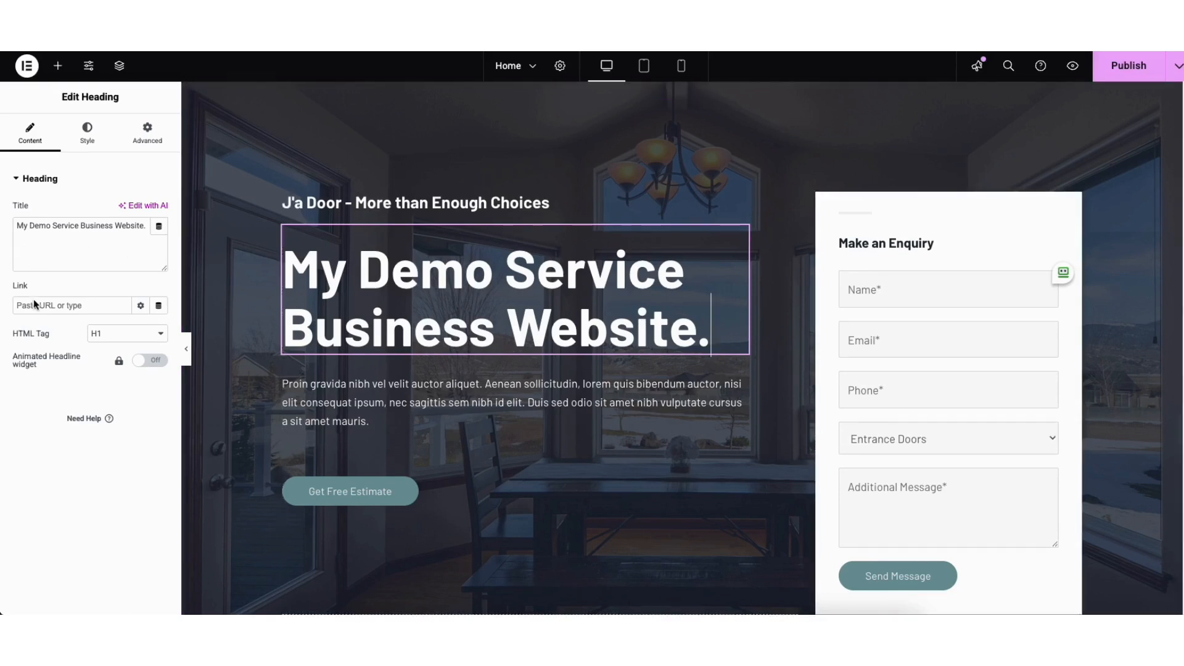
Step: Look through the main heading's HTML tag choices and its typography settings, including the font family list
{"action": "left_click", "coordinate": [93, 335]}
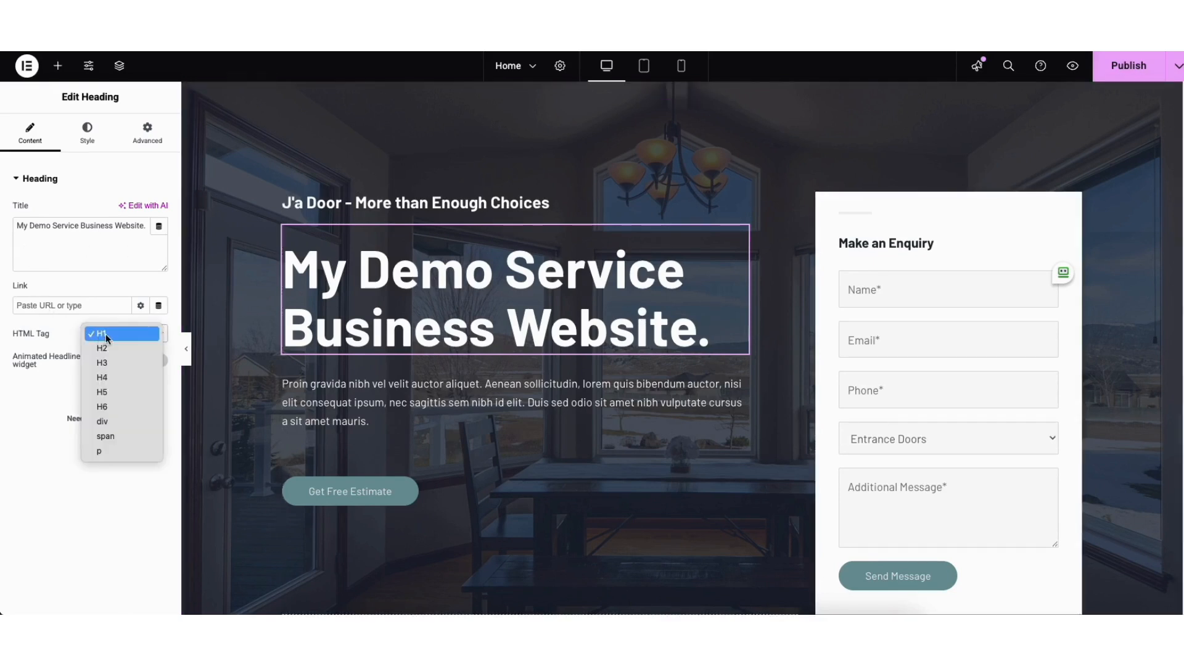
{"action": "left_click", "coordinate": [106, 337]}
{"action": "left_click", "coordinate": [88, 138]}
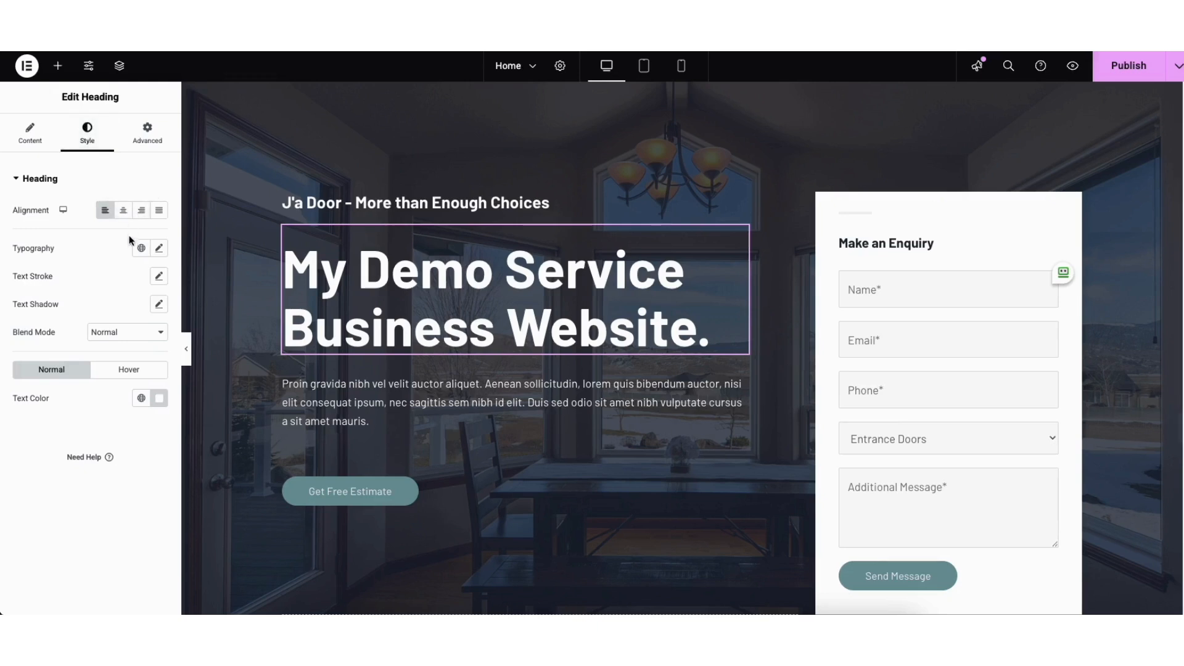
{"action": "left_click", "coordinate": [159, 249]}
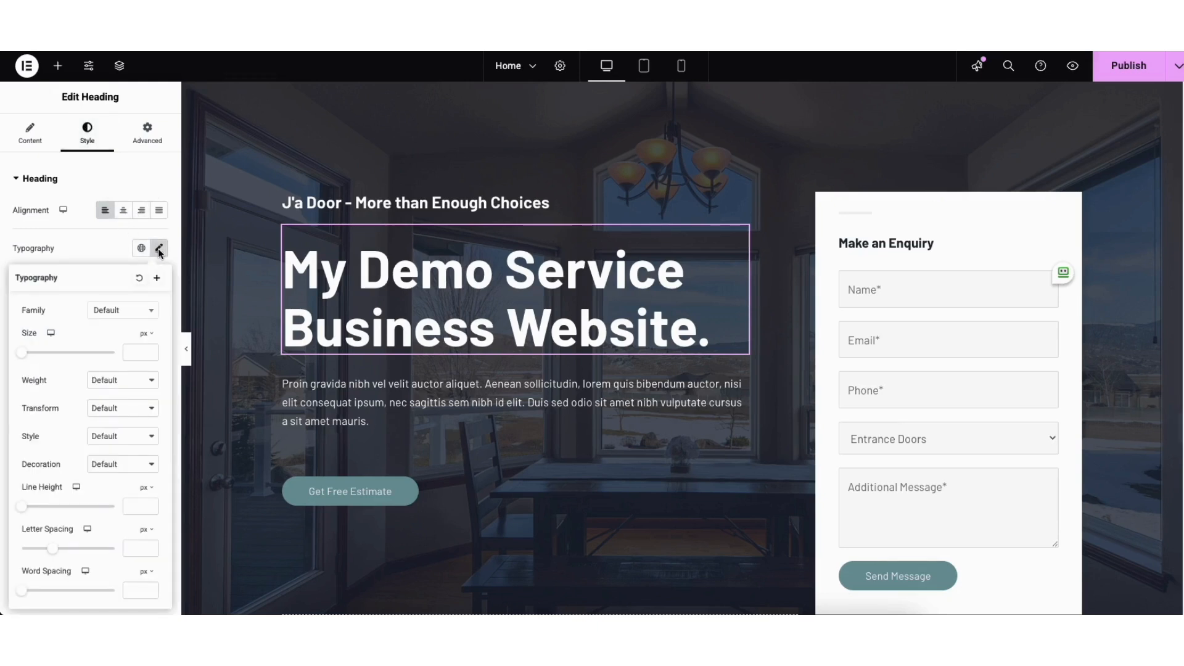
{"action": "left_click", "coordinate": [150, 312]}
{"action": "scroll", "coordinate": [154, 347], "scroll_direction": "down", "scroll_amount": 15}
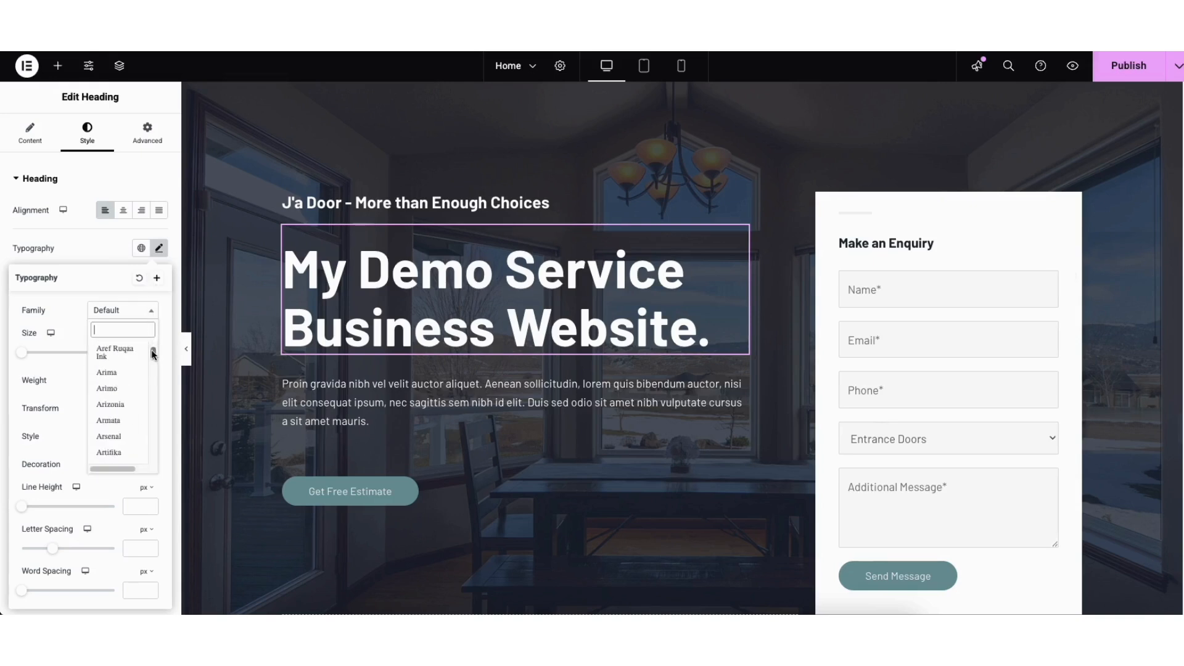
{"action": "left_click", "coordinate": [70, 329]}
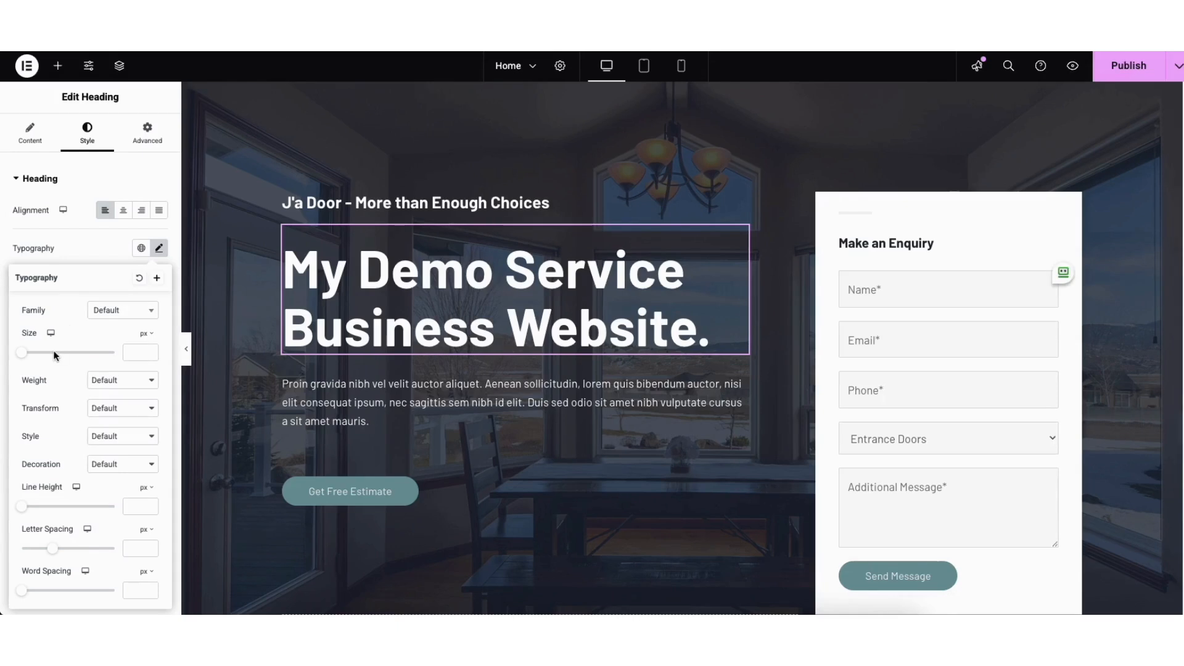
Step: Open the hero container's background style settings and choose window-home-banner-1.jpg from the media library as the background image
{"action": "right_click", "coordinate": [266, 141]}
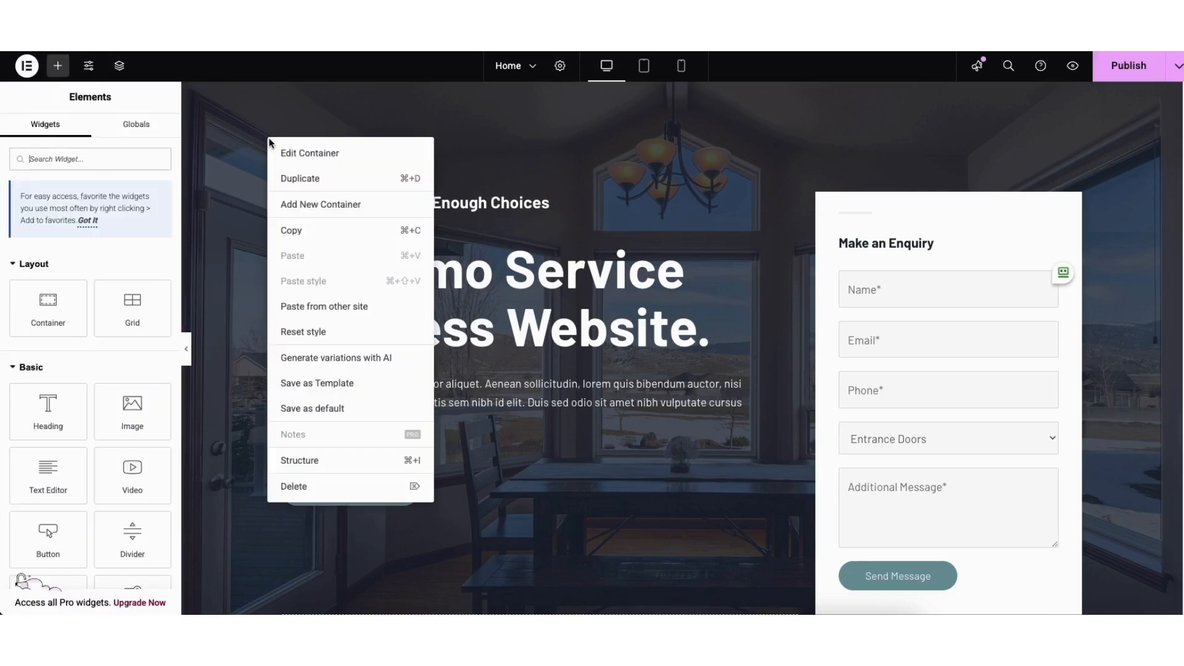
{"action": "left_click", "coordinate": [290, 154]}
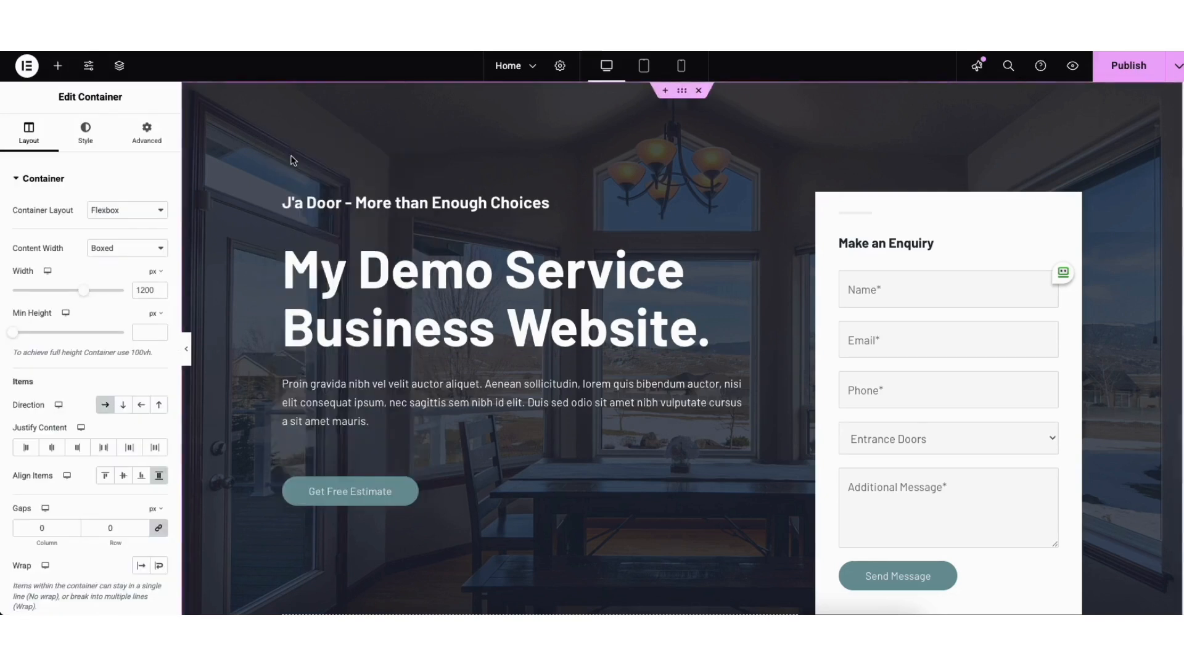
{"action": "left_click", "coordinate": [82, 135]}
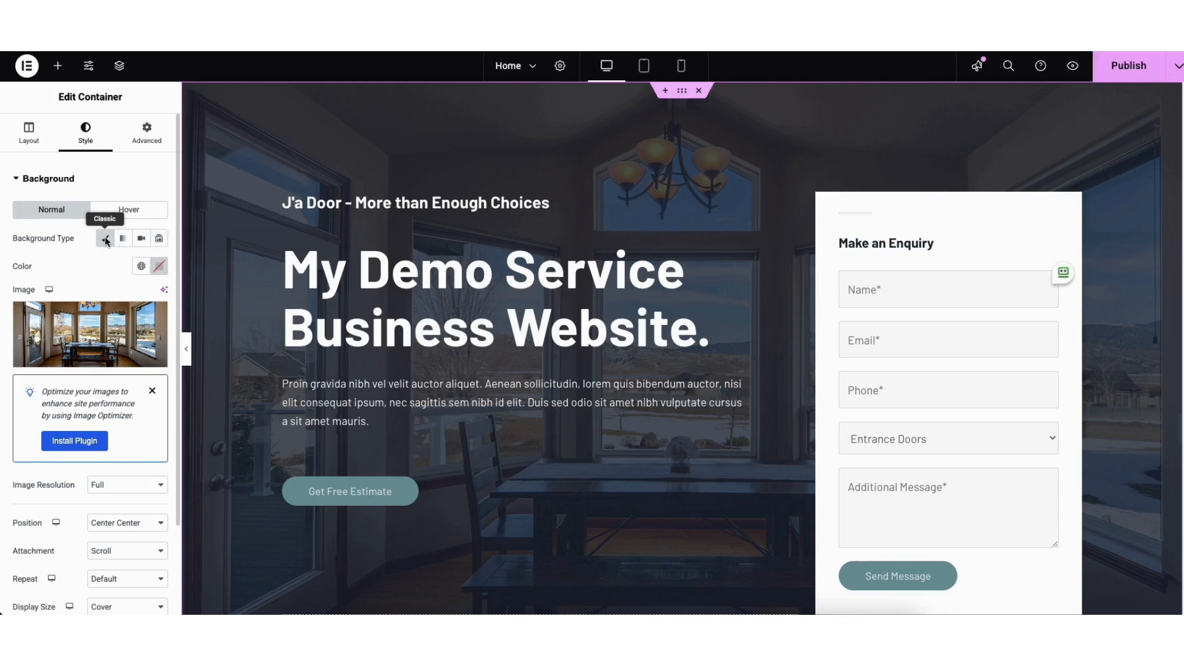
{"action": "mouse_move", "coordinate": [89, 313]}
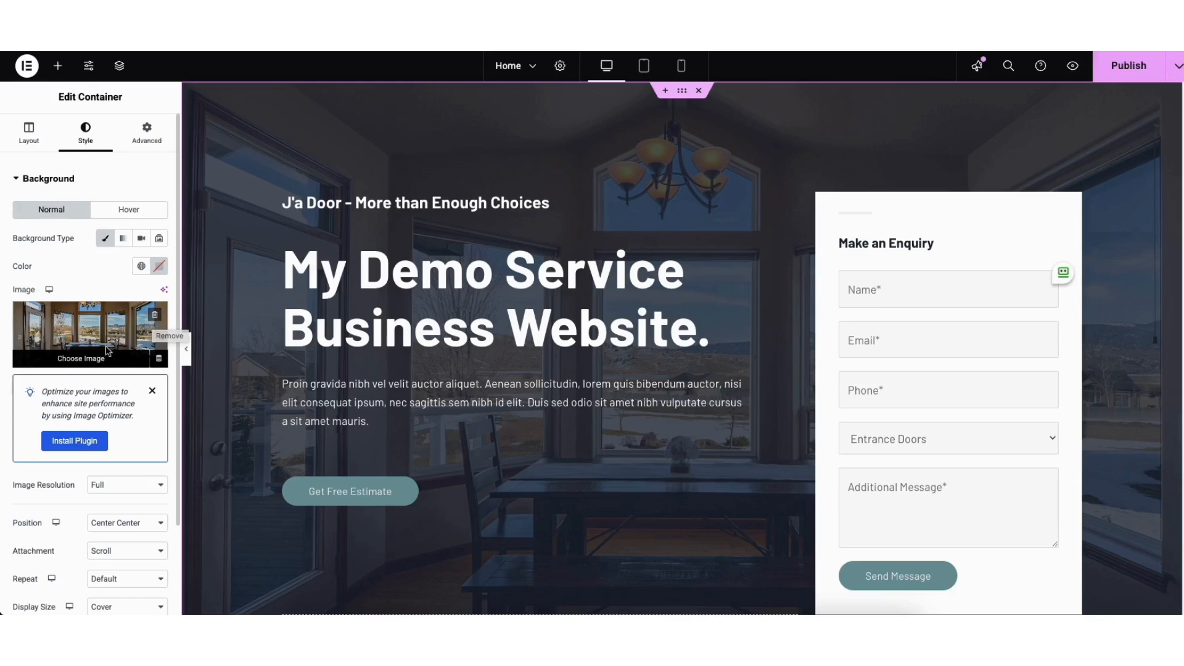
{"action": "left_click", "coordinate": [81, 356]}
{"action": "left_click", "coordinate": [186, 115]}
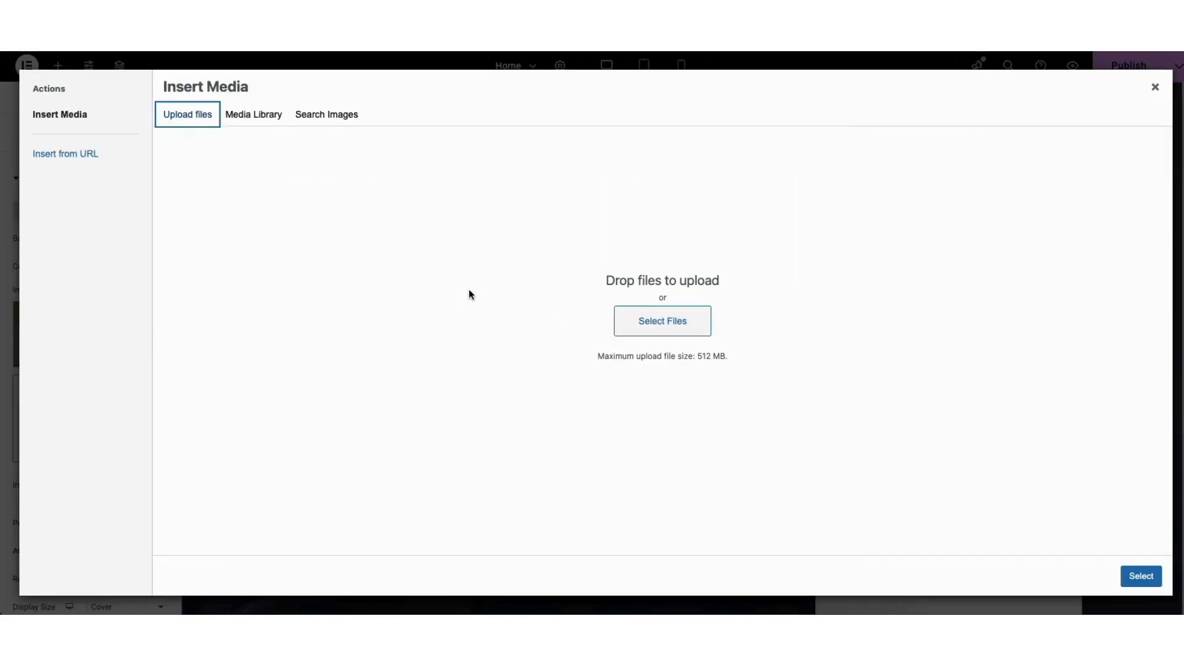
{"action": "left_click", "coordinate": [270, 118]}
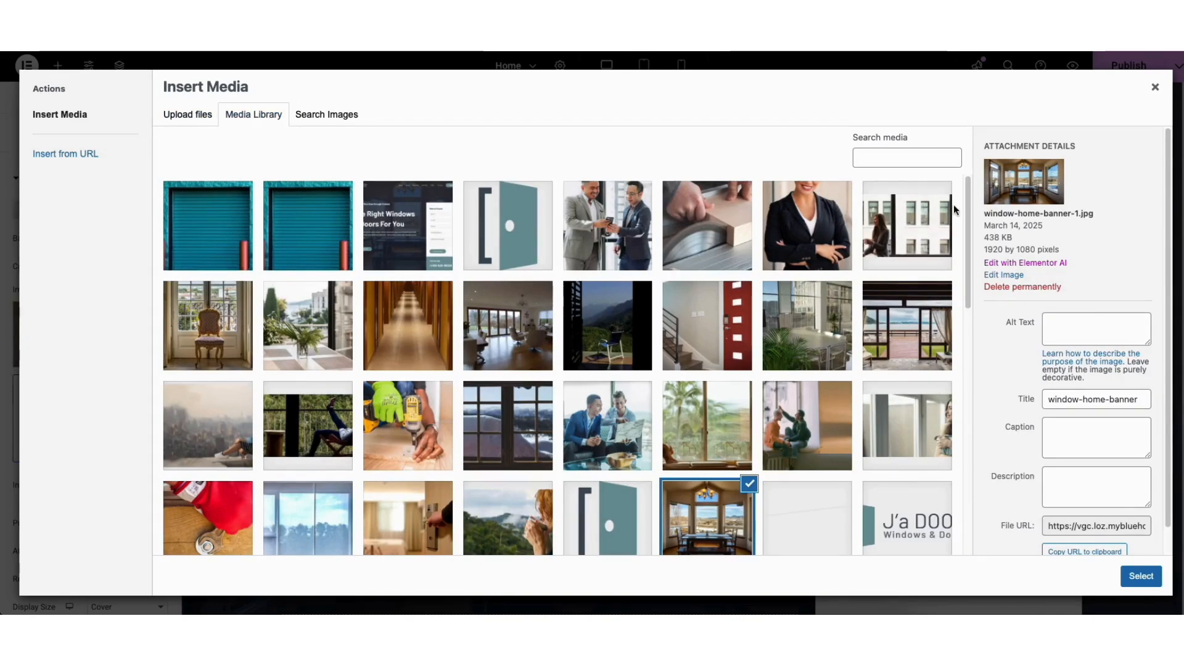
{"action": "scroll", "coordinate": [969, 192], "scroll_direction": "down", "scroll_amount": 1}
{"action": "scroll", "coordinate": [969, 193], "scroll_direction": "down", "scroll_amount": 3}
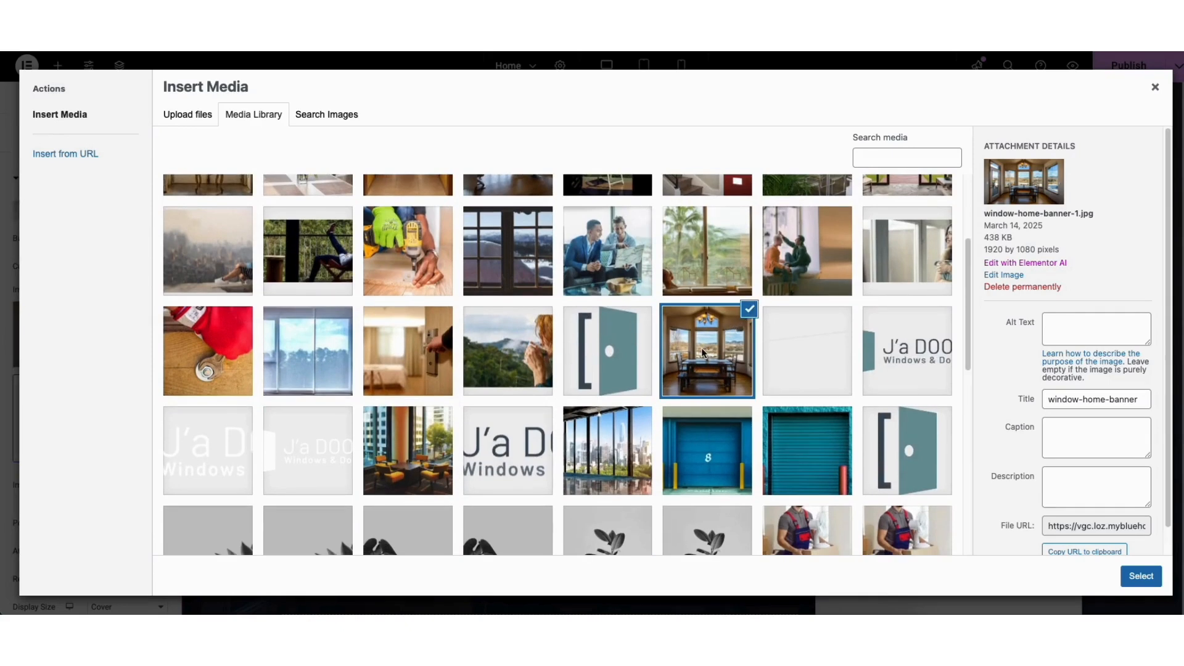
{"action": "left_click", "coordinate": [1139, 582]}
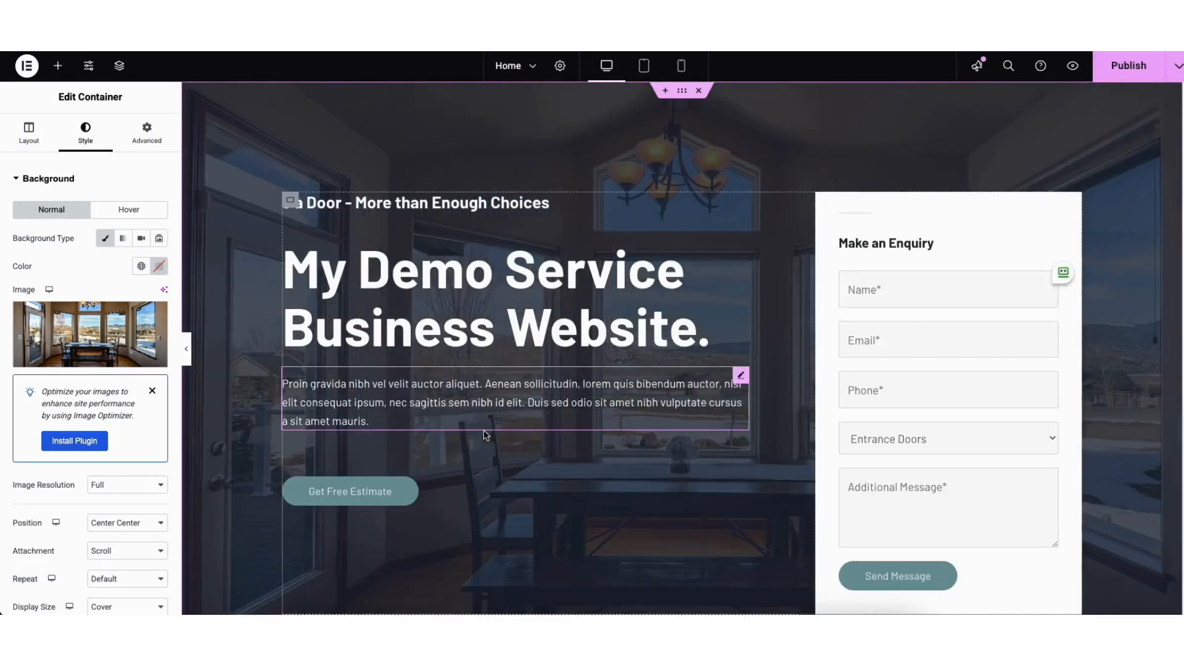
Step: Set the hero container's background overlay to the custom color #161C2C with an opacity of 0.79
{"action": "scroll", "coordinate": [181, 435], "scroll_direction": "down", "scroll_amount": 3}
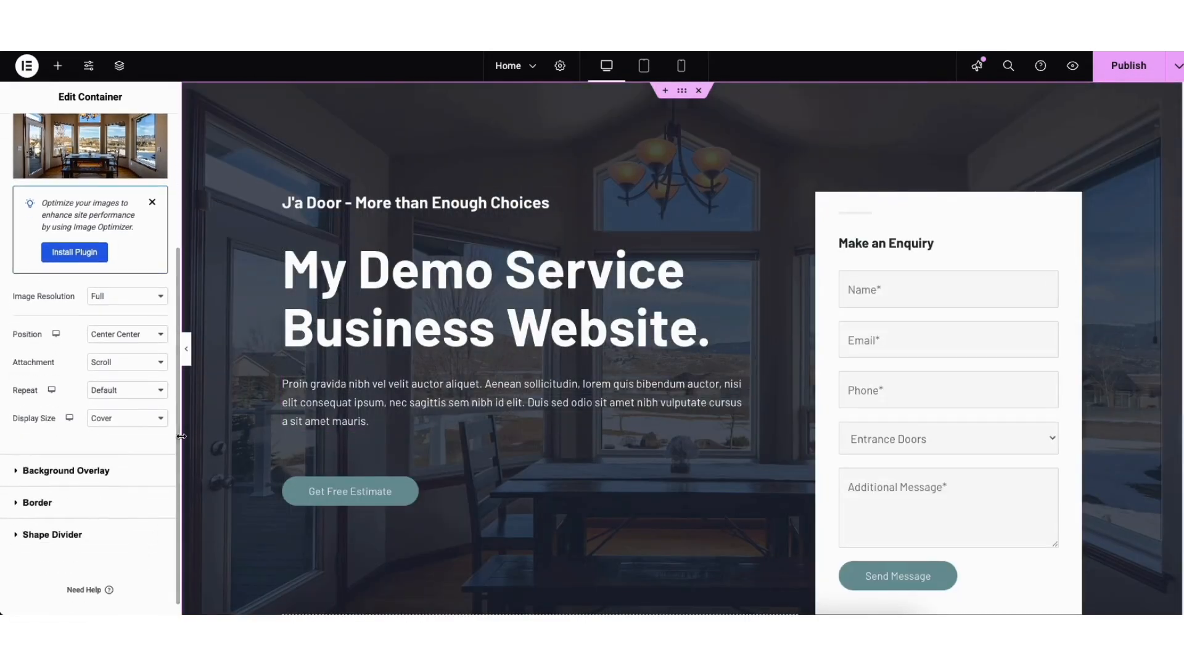
{"action": "left_click", "coordinate": [91, 469]}
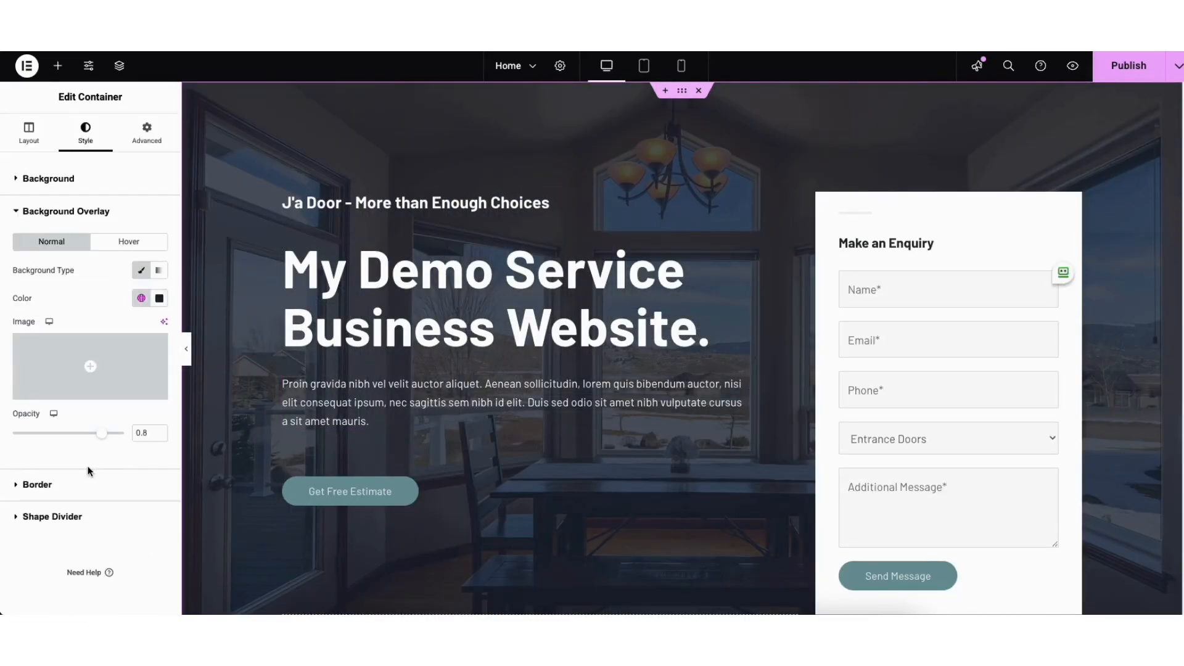
{"action": "left_click", "coordinate": [160, 298]}
{"action": "mouse_move", "coordinate": [156, 427]}
{"action": "left_mouse_down"}
{"action": "mouse_move", "coordinate": [214, 370]}
{"action": "mouse_move", "coordinate": [160, 434]}
{"action": "left_mouse_up"}
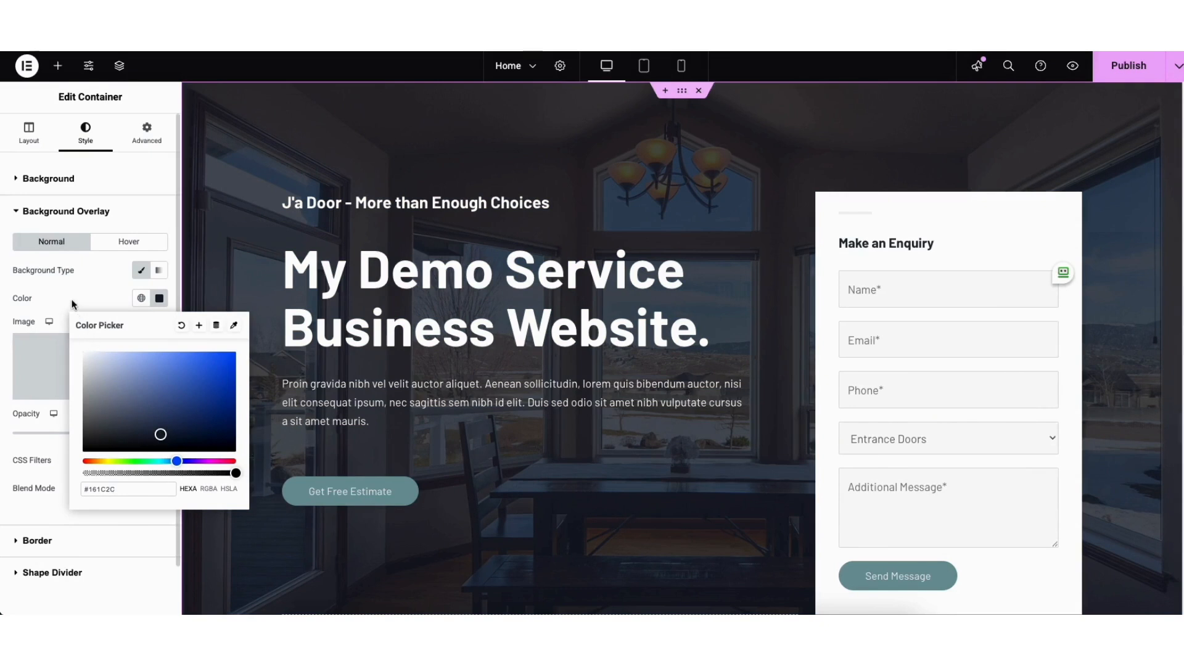
{"action": "left_click", "coordinate": [68, 321]}
{"action": "mouse_move", "coordinate": [99, 436]}
{"action": "left_mouse_down"}
{"action": "mouse_move", "coordinate": [17, 436]}
{"action": "mouse_move", "coordinate": [98, 440]}
{"action": "left_mouse_up"}
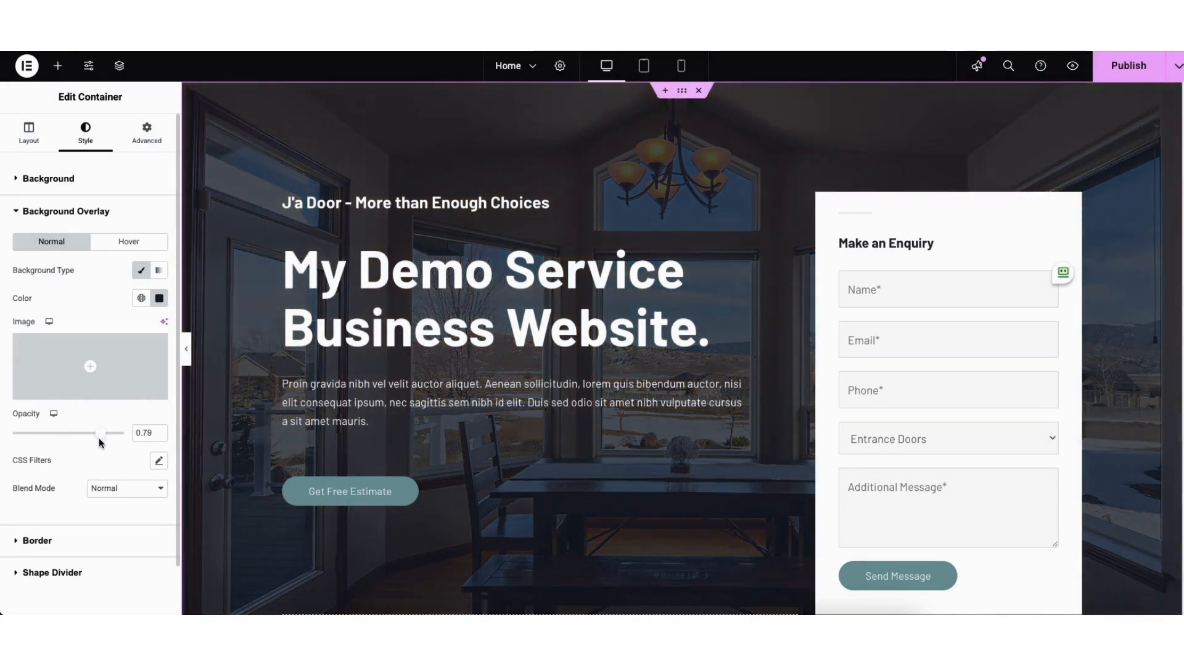
Step: Look through the hero's Get Free Estimate button settings, including its text, link options and size choices
{"action": "left_click", "coordinate": [304, 498]}
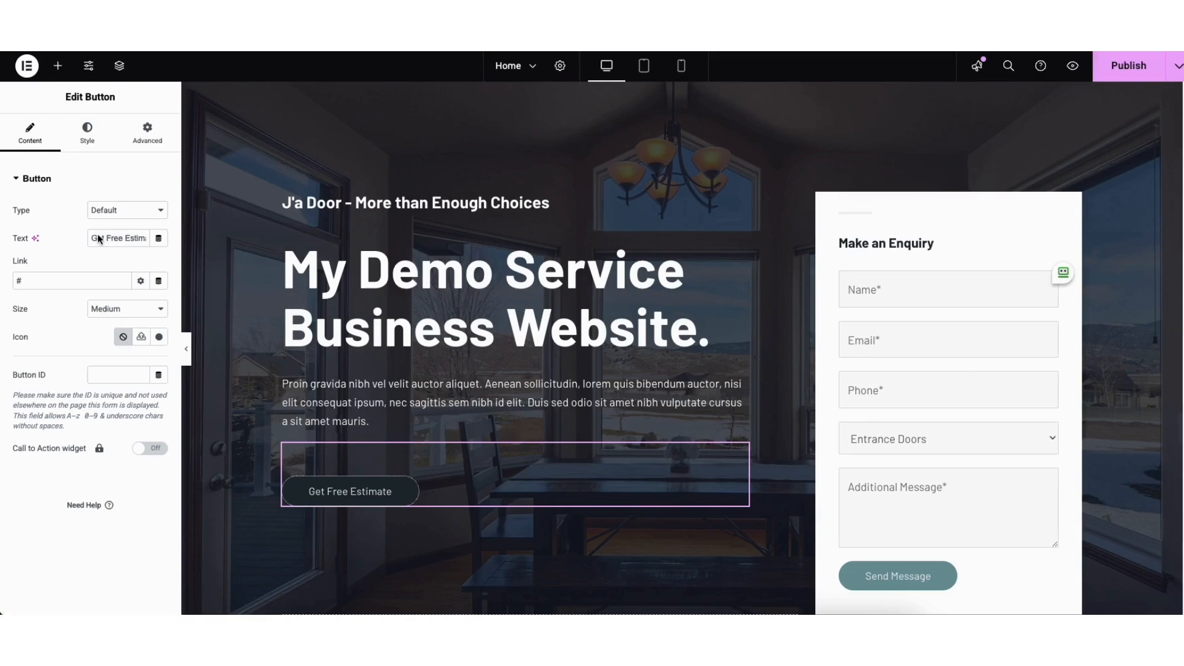
{"action": "left_click_drag", "start_coordinate": [92, 239], "coordinate": [142, 245]}
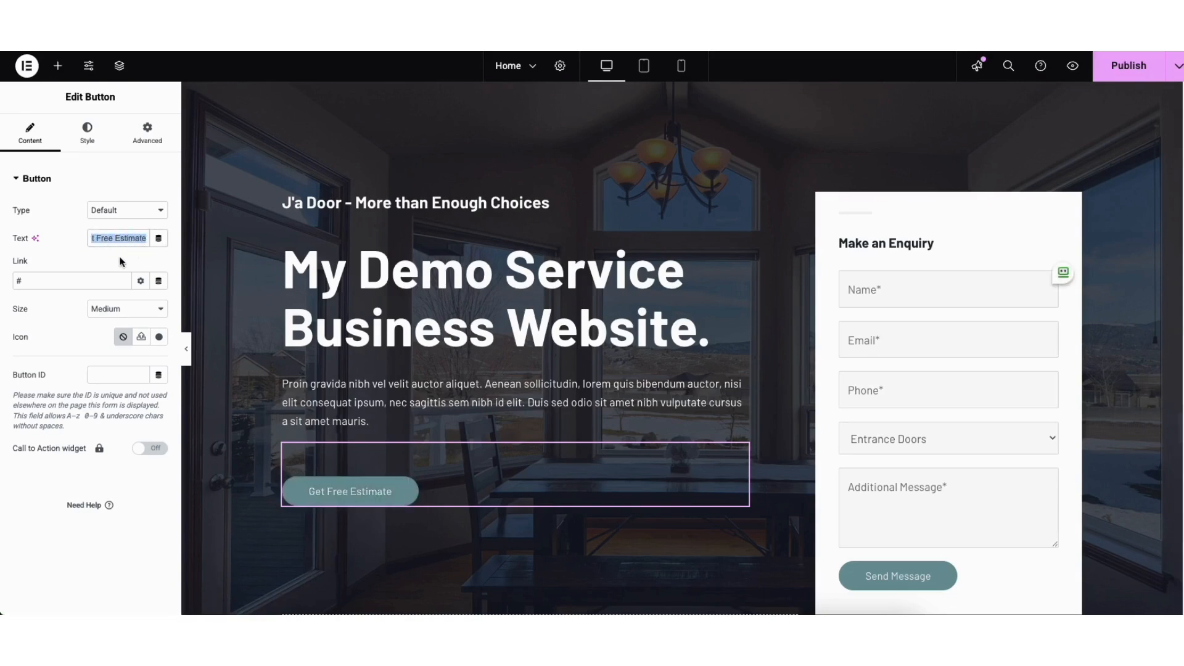
{"action": "left_click", "coordinate": [119, 263]}
{"action": "left_click", "coordinate": [140, 281]}
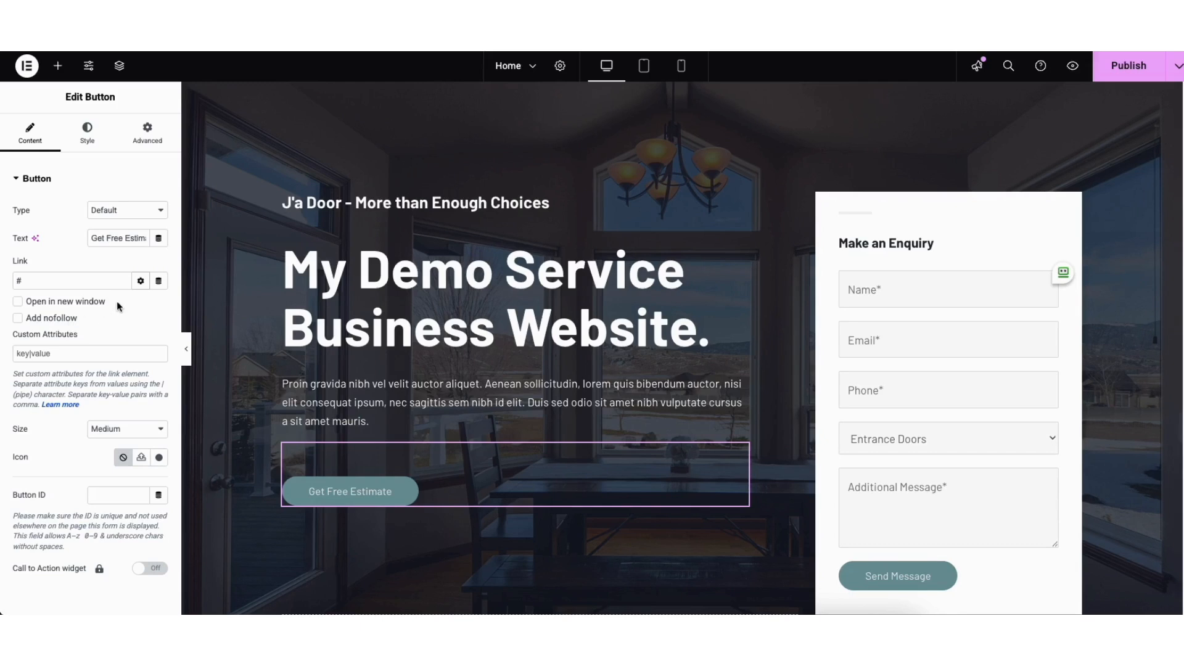
{"action": "left_click", "coordinate": [140, 281]}
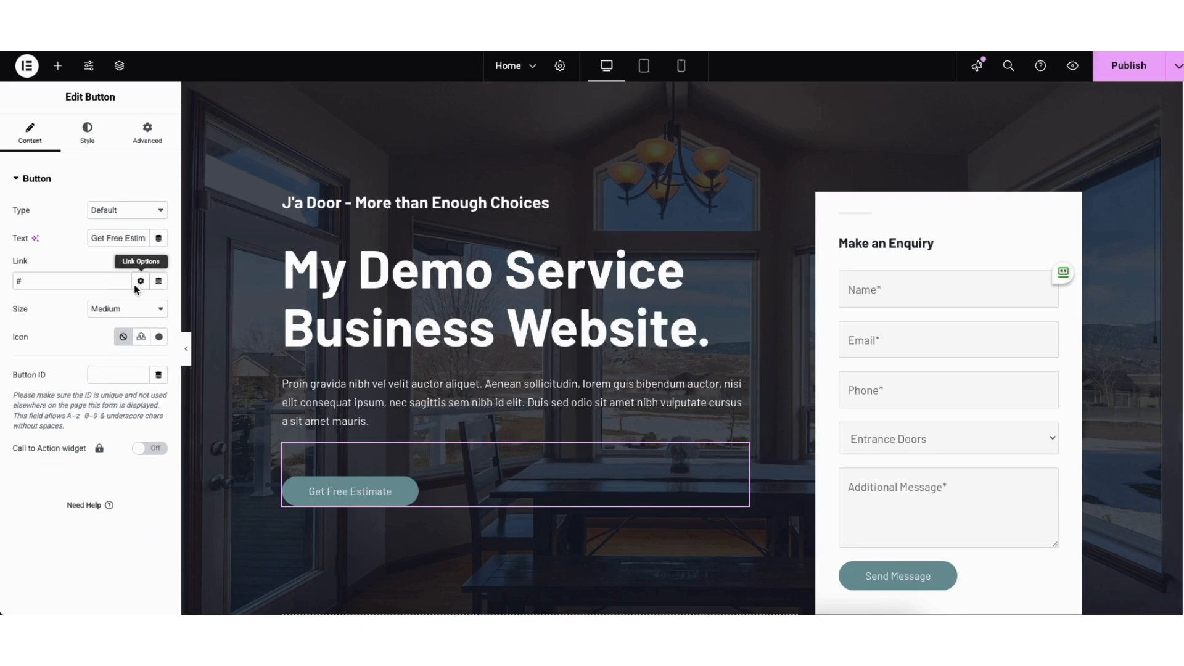
{"action": "left_click", "coordinate": [111, 312]}
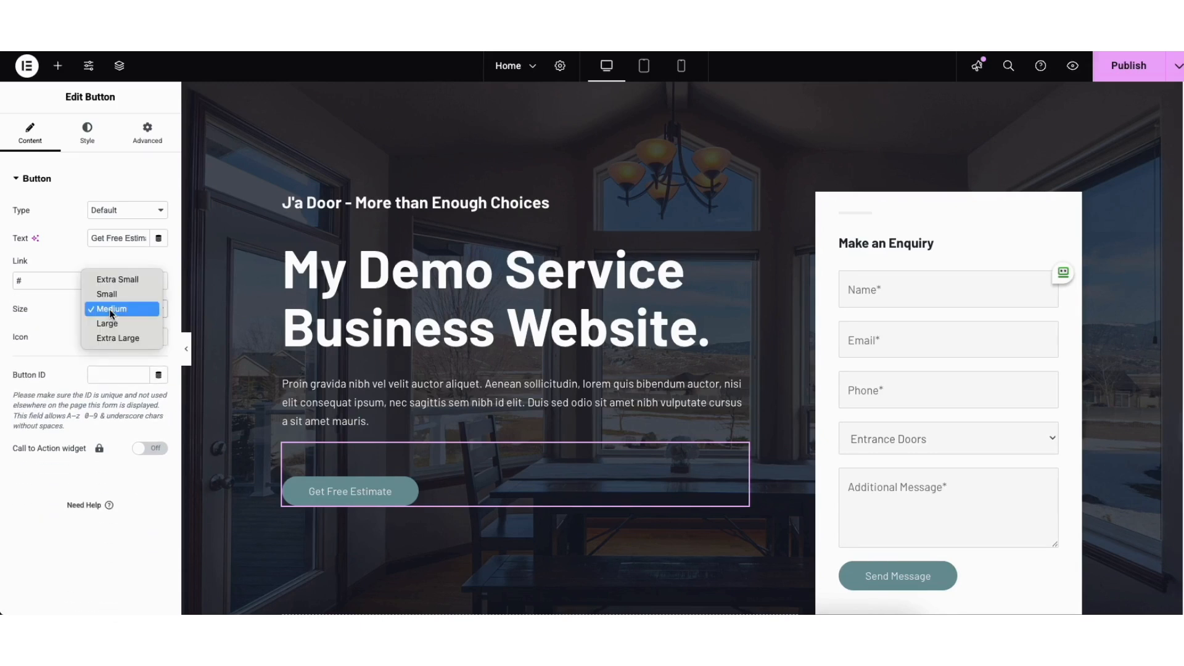
{"action": "left_click", "coordinate": [111, 311]}
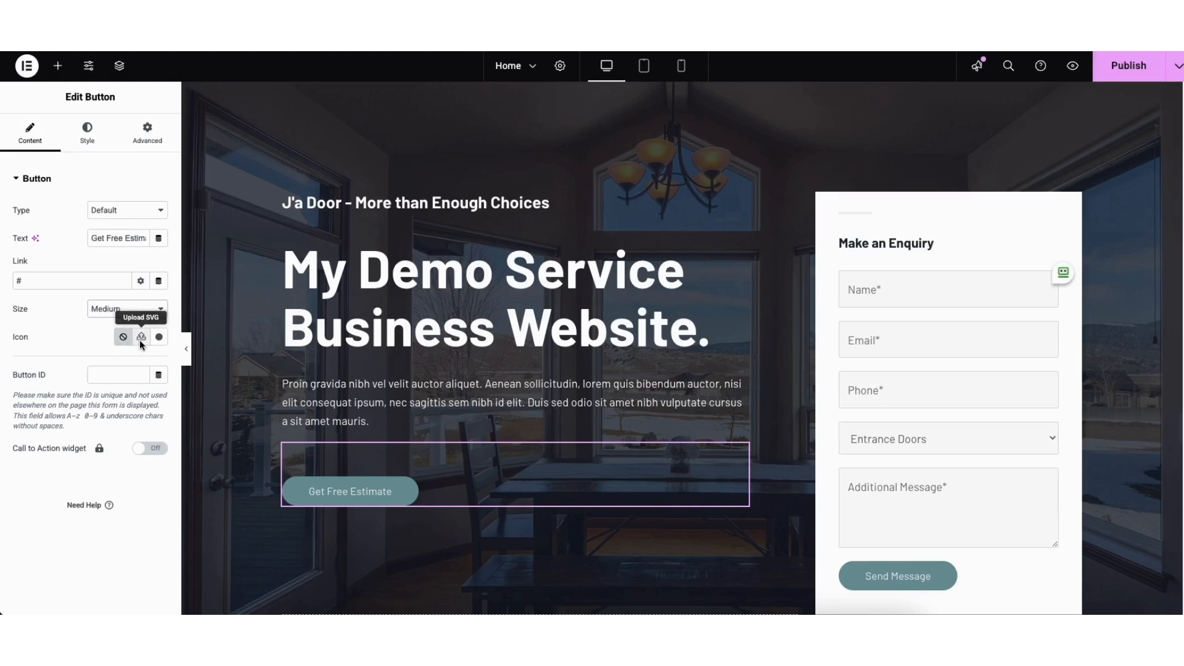
Step: Browse the icon library for the hero button without inserting an icon, and view the button's normal and hover style settings
{"action": "left_click", "coordinate": [159, 338]}
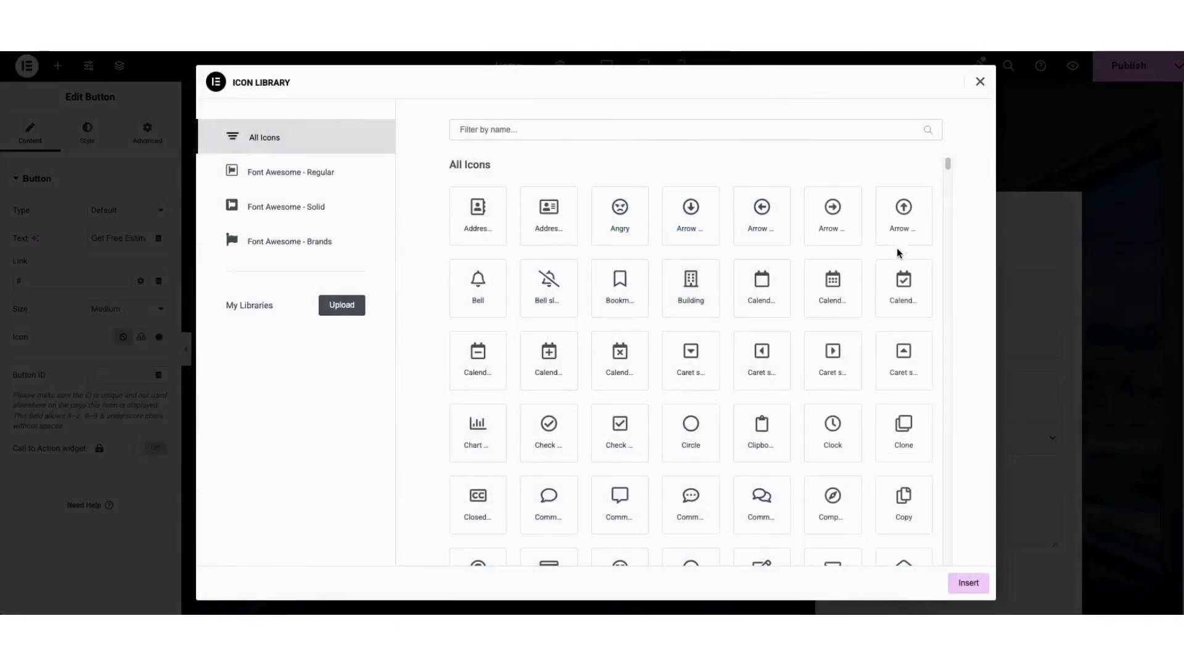
{"action": "left_click_drag", "start_coordinate": [947, 164], "coordinate": [948, 193]}
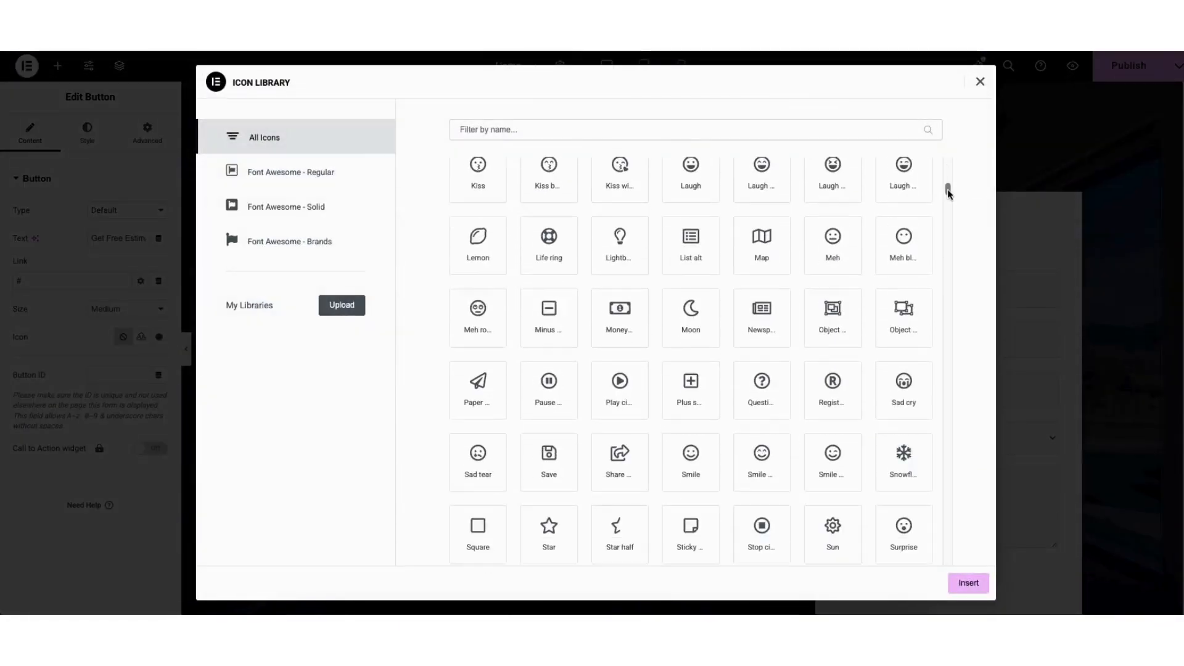
{"action": "left_click", "coordinate": [980, 82]}
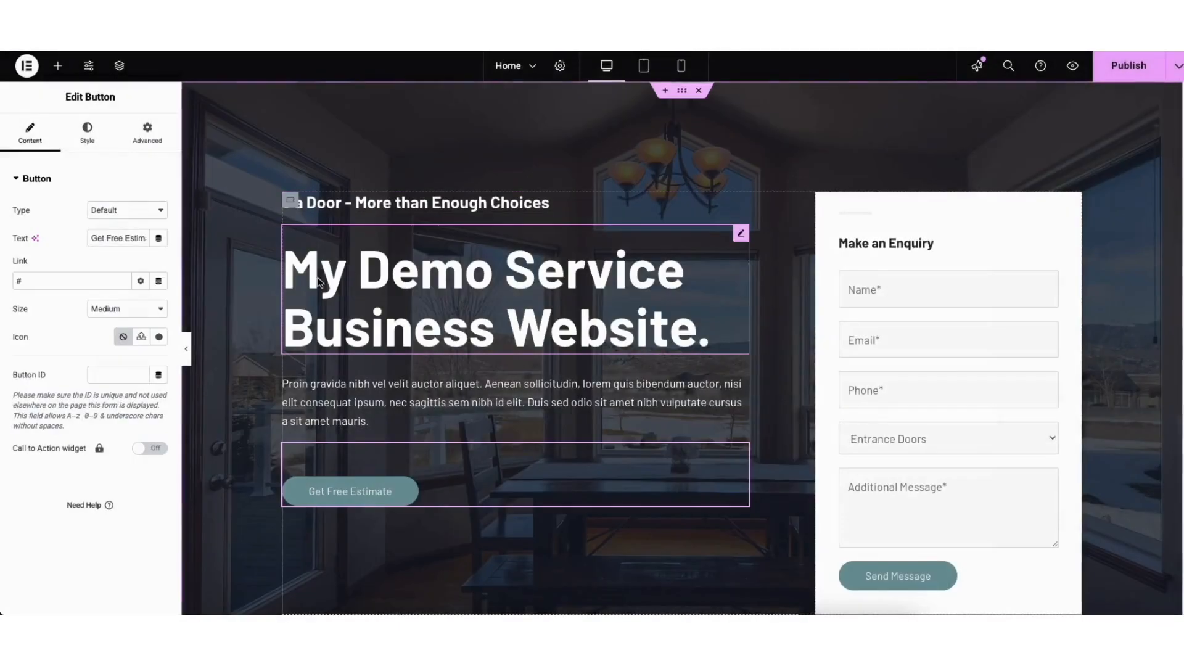
{"action": "left_click", "coordinate": [82, 128]}
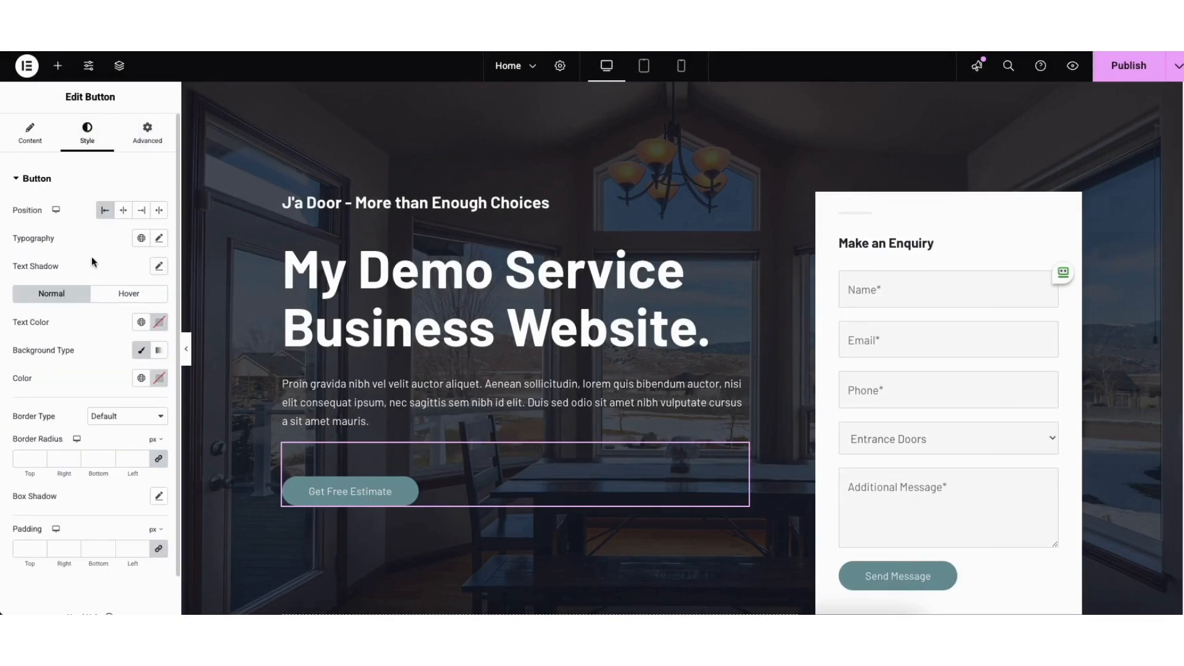
{"action": "left_click", "coordinate": [114, 299]}
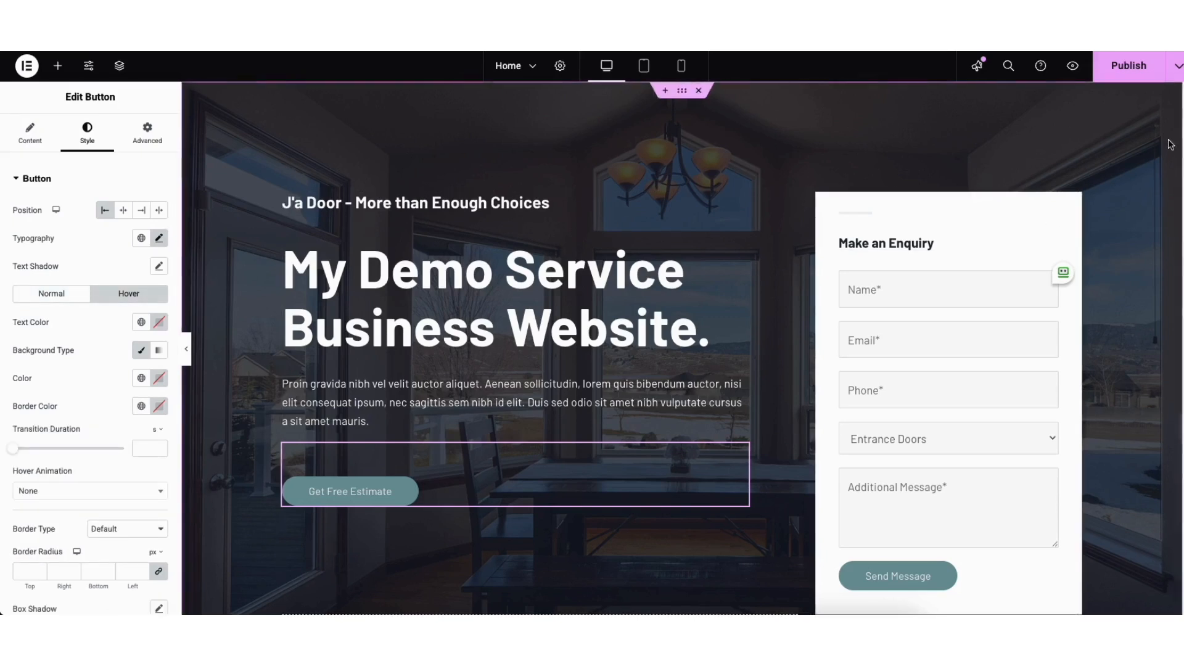
Step: Insert a Heading widget between the About Us subheading and paragraph, and delete it again
{"action": "scroll", "coordinate": [1168, 207], "scroll_direction": "down", "scroll_amount": 10}
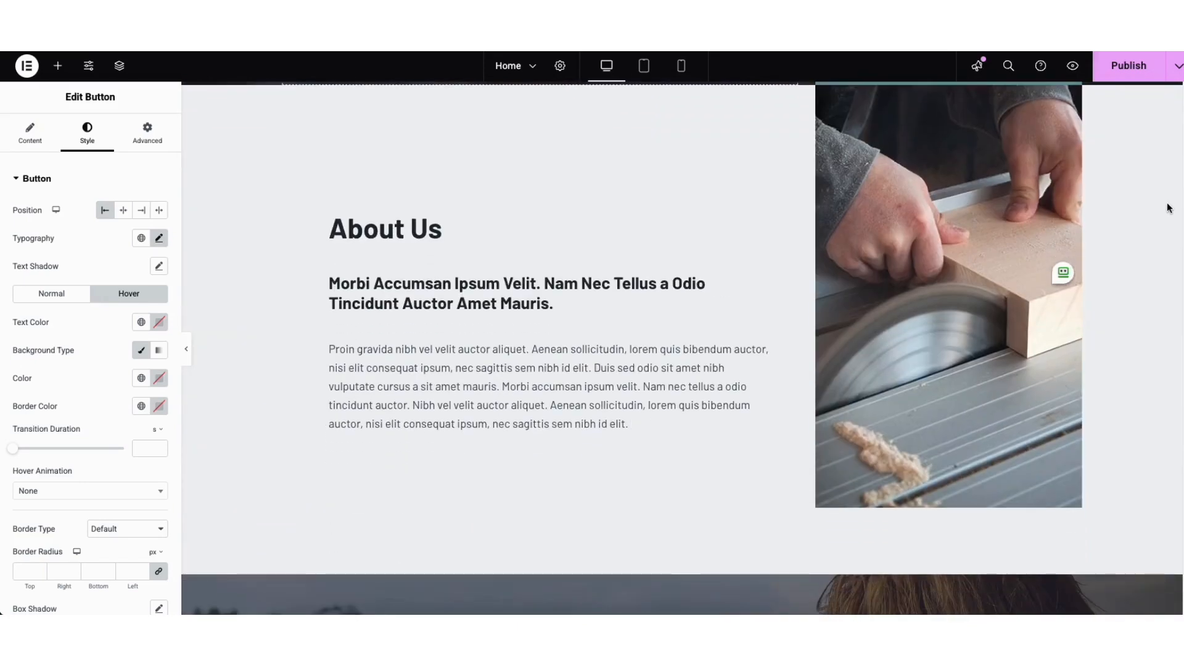
{"action": "left_click", "coordinate": [57, 66]}
{"action": "left_click_drag", "start_coordinate": [48, 408], "coordinate": [431, 337]}
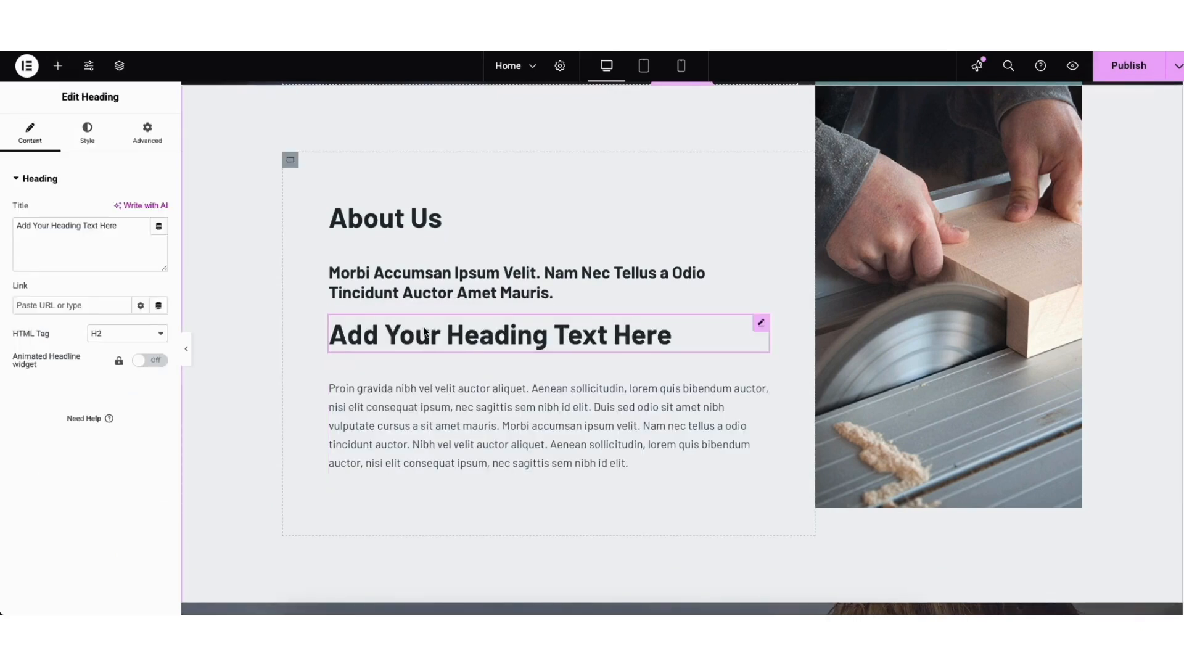
{"action": "right_click", "coordinate": [425, 332]}
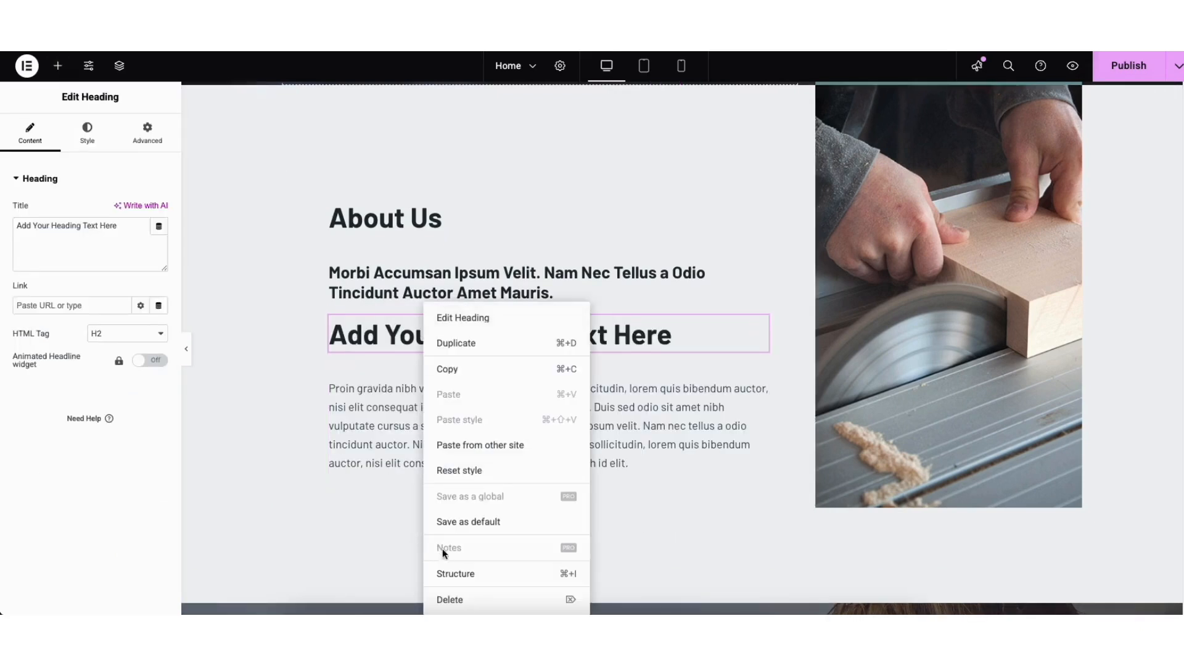
{"action": "left_click", "coordinate": [452, 599]}
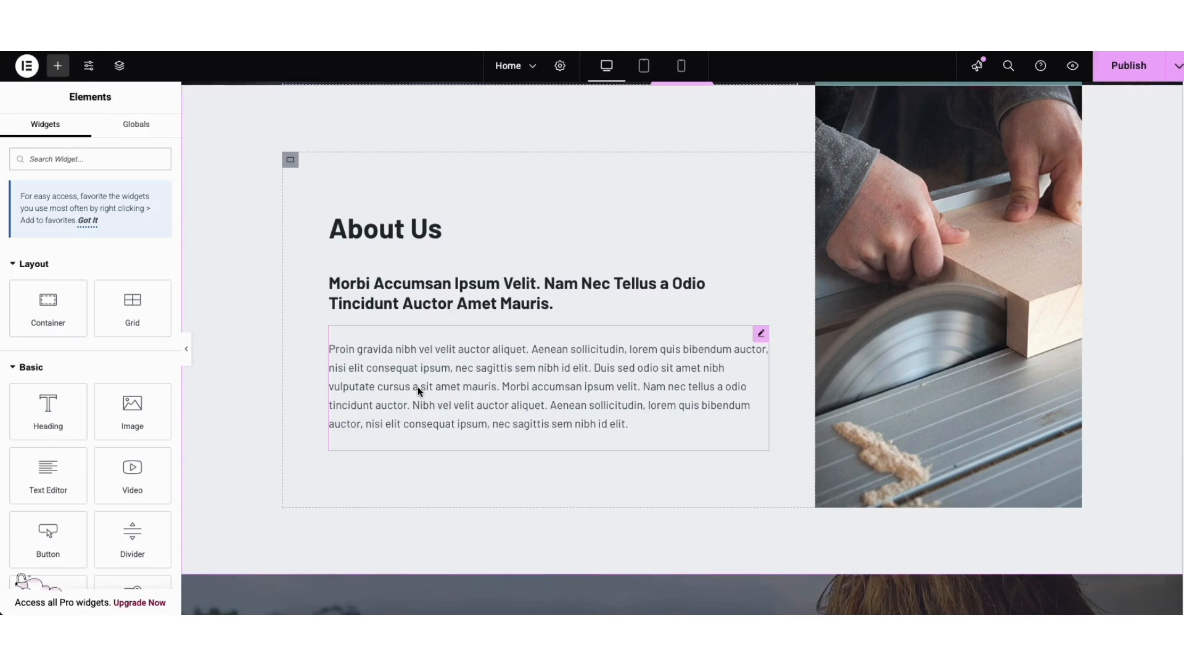
Step: Duplicate the About Us subheading, trying the copy below the paragraph before placing it directly under the original
{"action": "right_click", "coordinate": [404, 297]}
{"action": "left_click", "coordinate": [432, 337]}
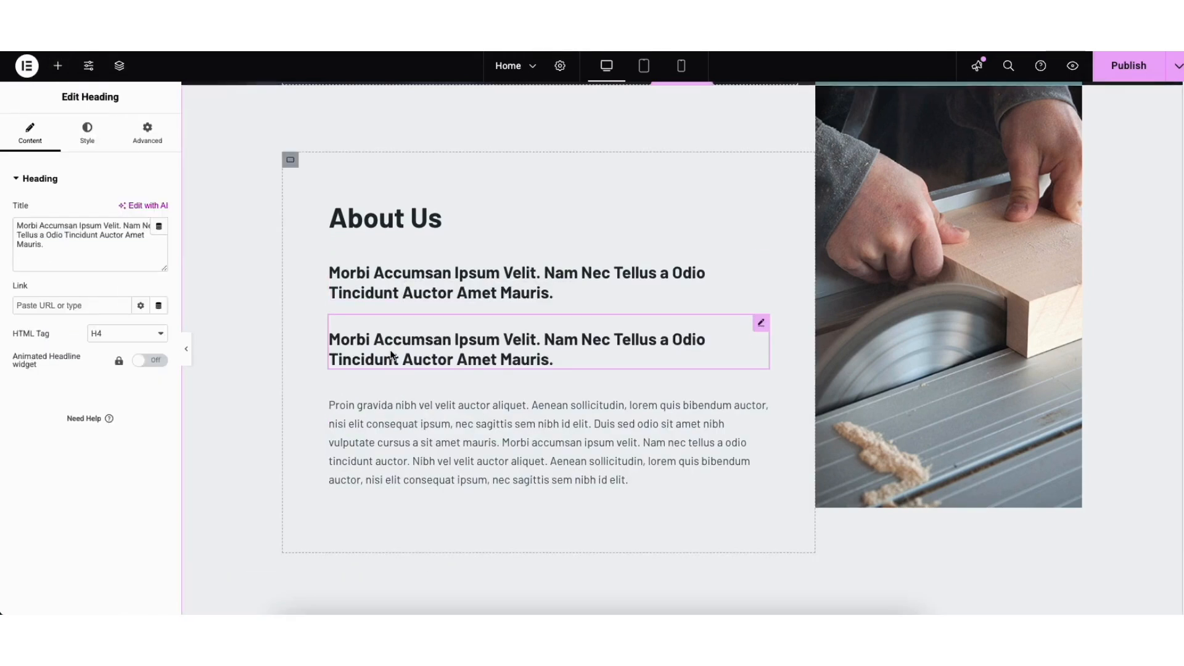
{"action": "mouse_move", "coordinate": [763, 328]}
{"action": "left_mouse_down"}
{"action": "mouse_move", "coordinate": [766, 349]}
{"action": "mouse_move", "coordinate": [667, 478]}
{"action": "left_mouse_up"}
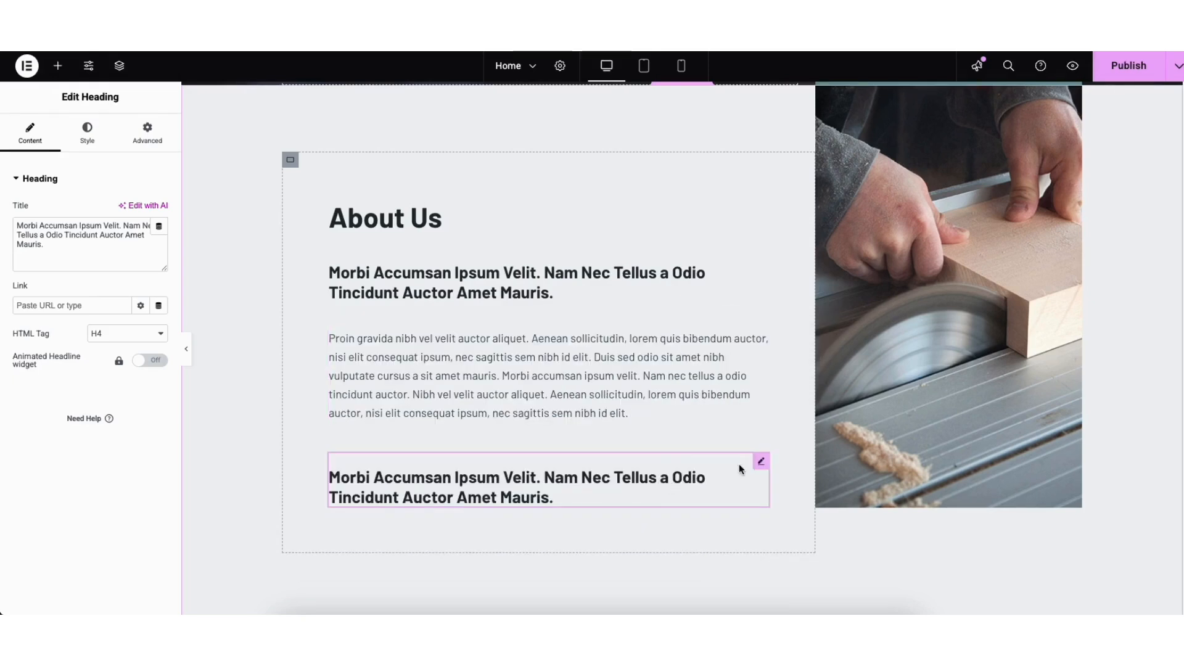
{"action": "left_click_drag", "start_coordinate": [759, 461], "coordinate": [674, 328]}
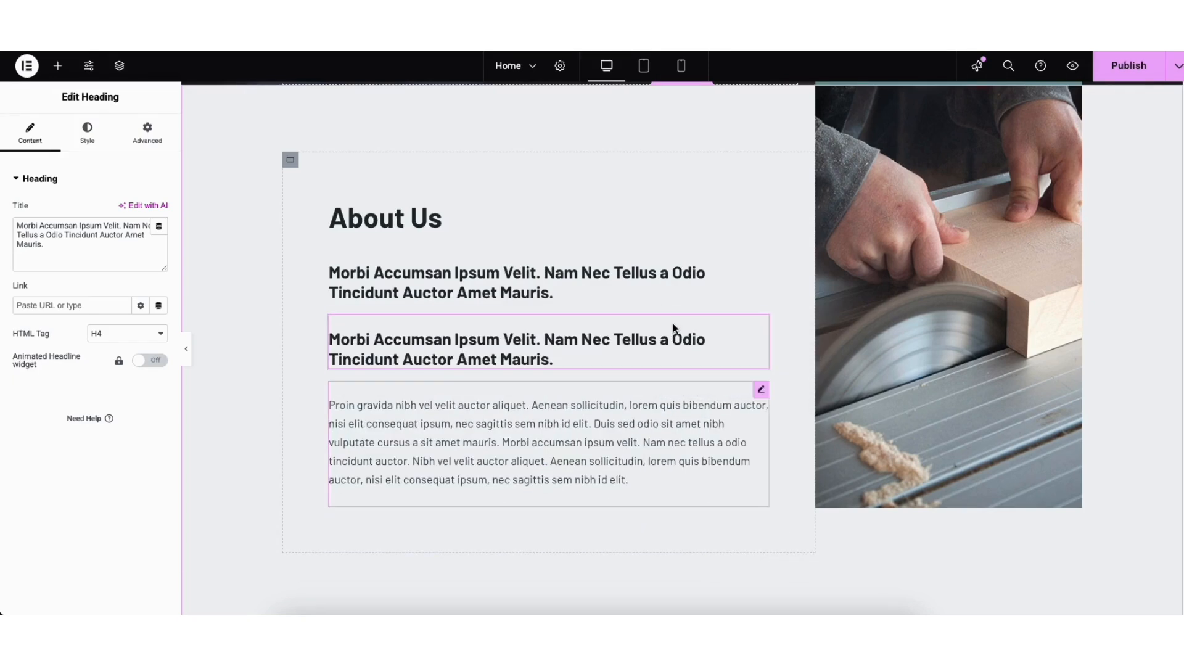
Step: Add a Text Editor widget between the duplicated subheading and the existing About Us paragraph
{"action": "left_click", "coordinate": [58, 65]}
{"action": "left_click_drag", "start_coordinate": [47, 497], "coordinate": [427, 393]}
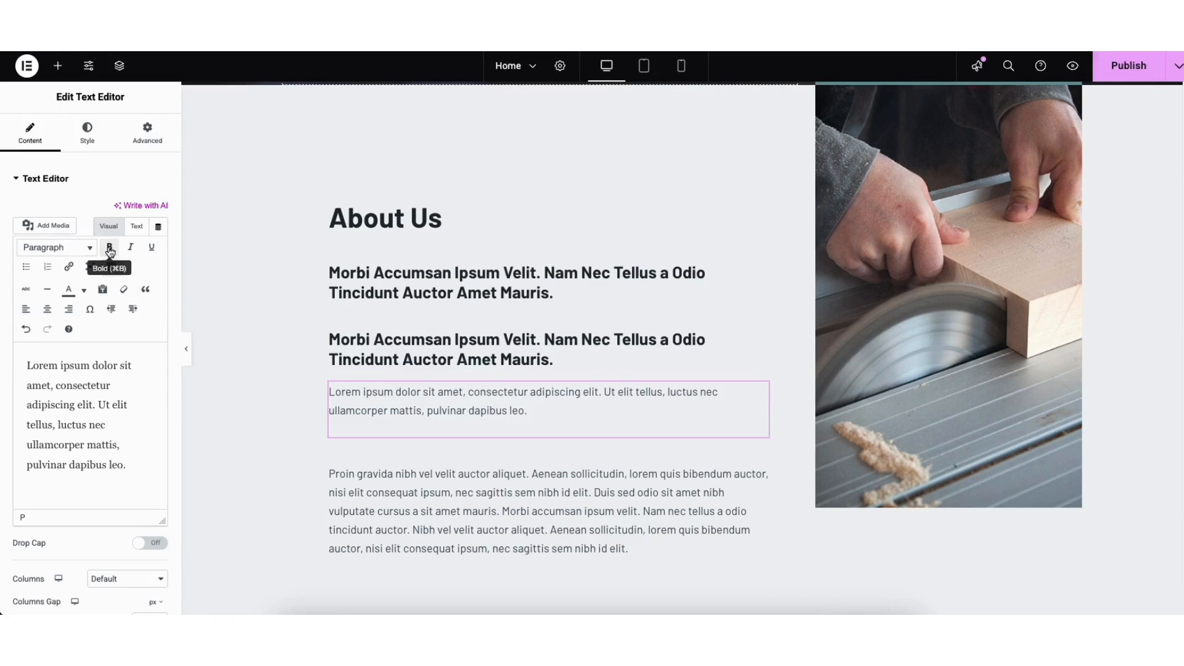
Step: Look through the new text widget's formatting tools, including the detailed link options, text color choices, undo and redo
{"action": "left_click", "coordinate": [69, 269]}
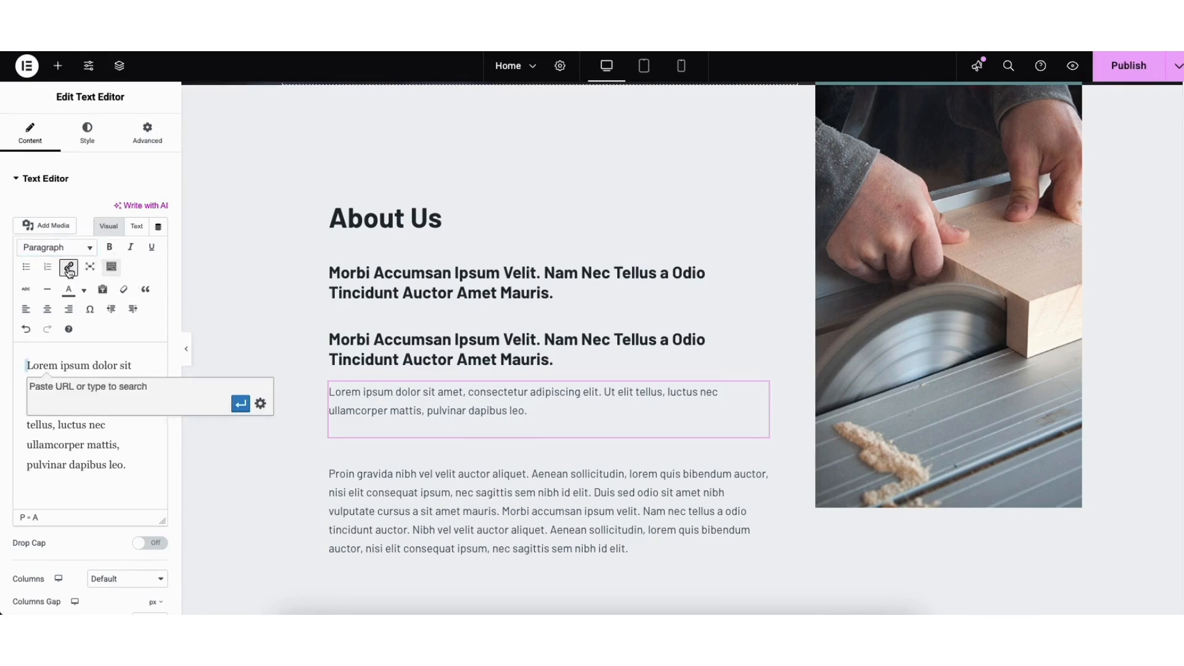
{"action": "left_click", "coordinate": [260, 404]}
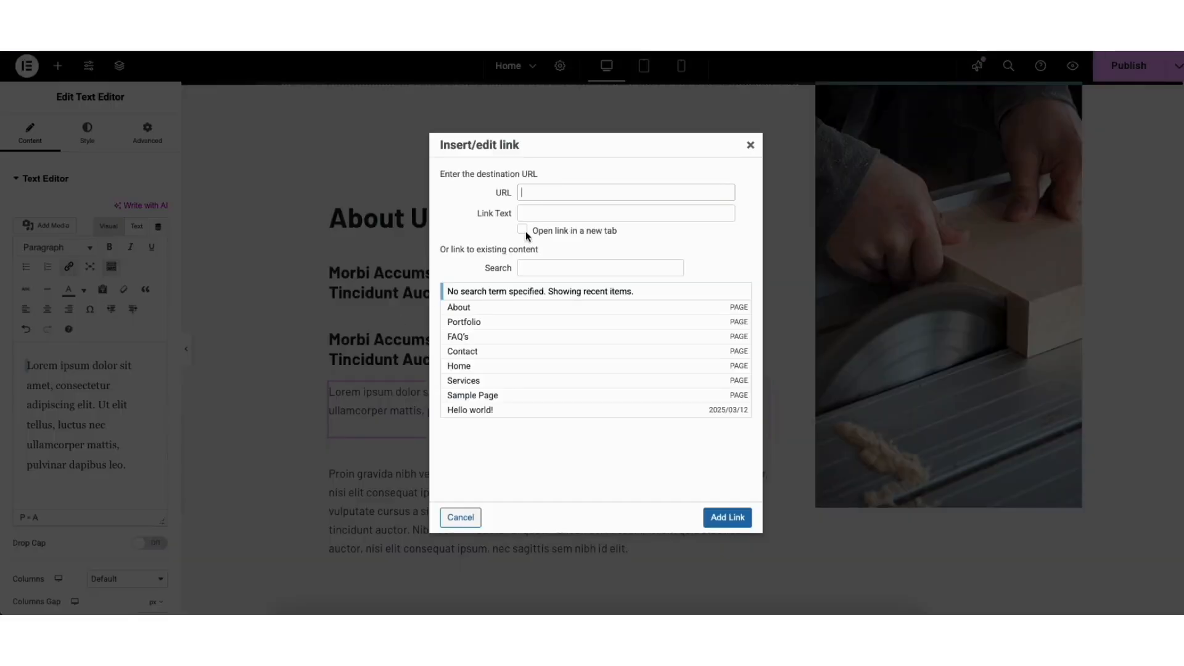
{"action": "left_click", "coordinate": [751, 145]}
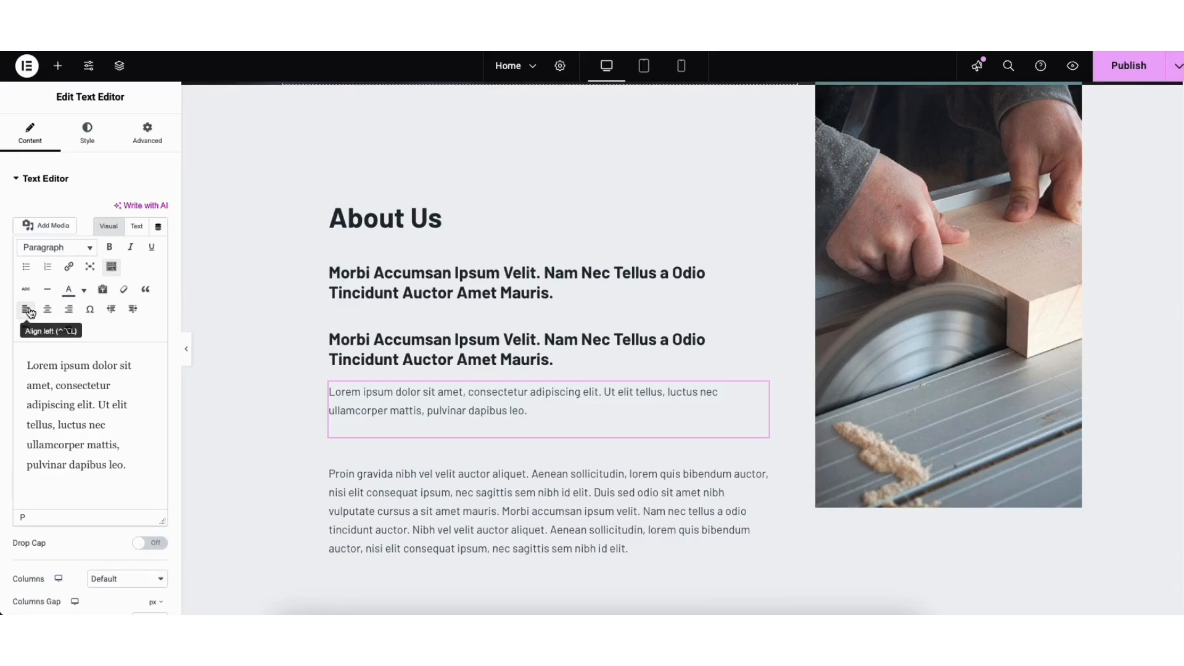
{"action": "left_click", "coordinate": [84, 291]}
{"action": "left_click", "coordinate": [84, 294]}
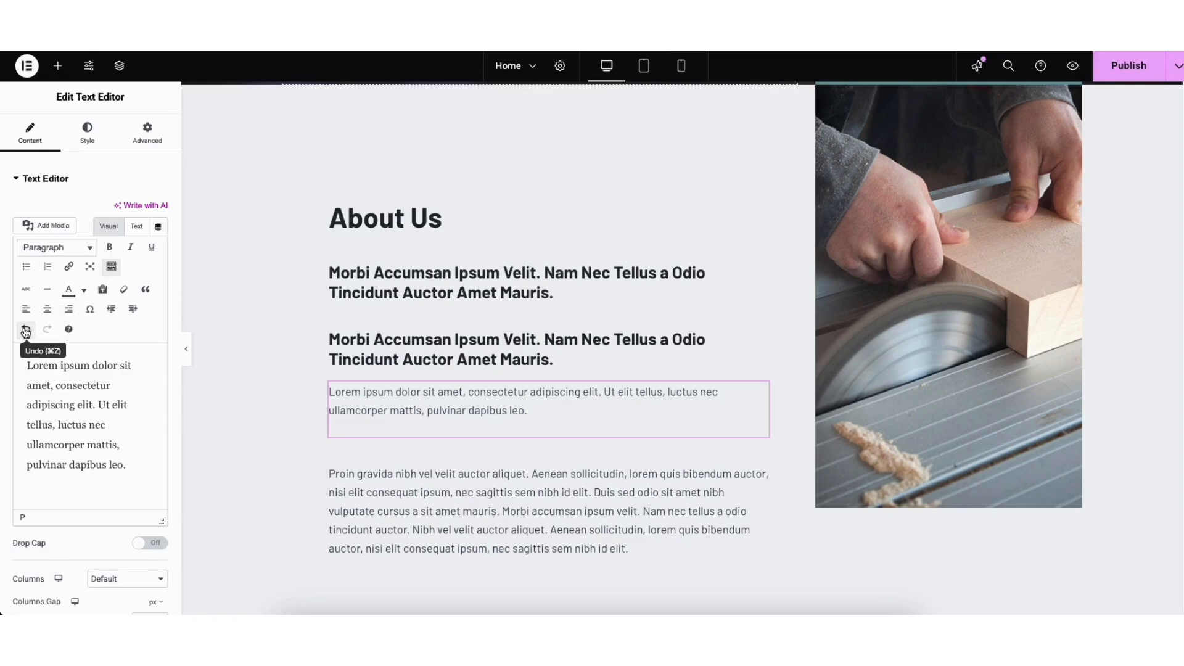
{"action": "left_click", "coordinate": [26, 330]}
{"action": "left_click", "coordinate": [48, 330]}
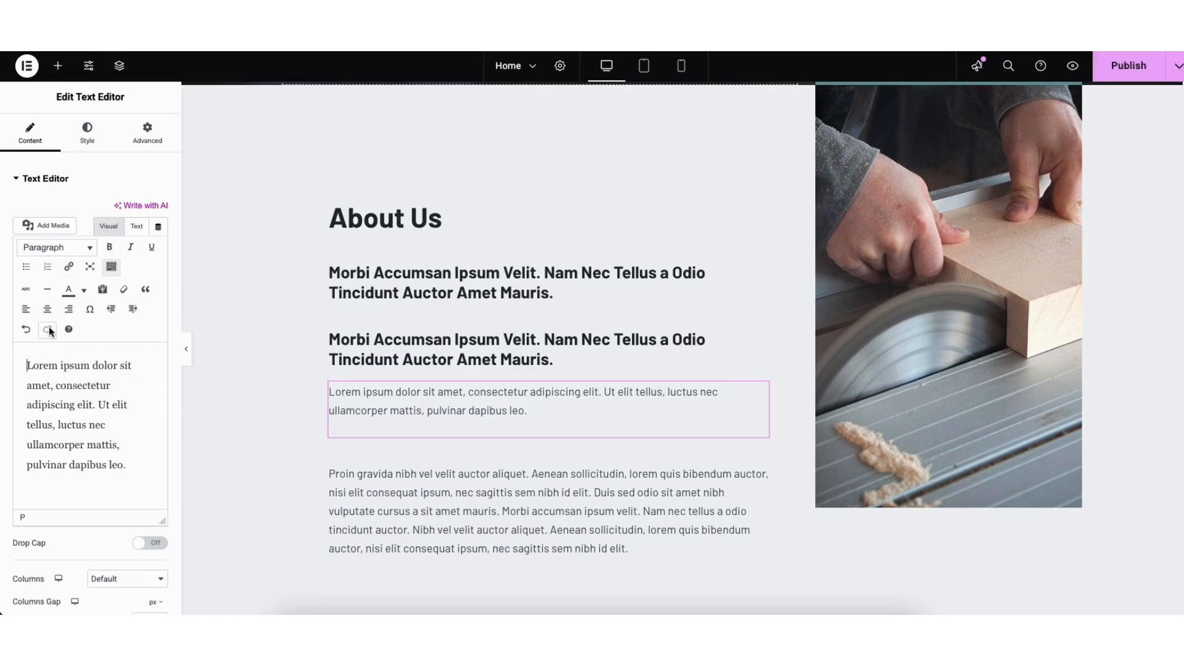
Step: Examine the new text widget's style options, including its typography settings and font family list
{"action": "left_click", "coordinate": [86, 146]}
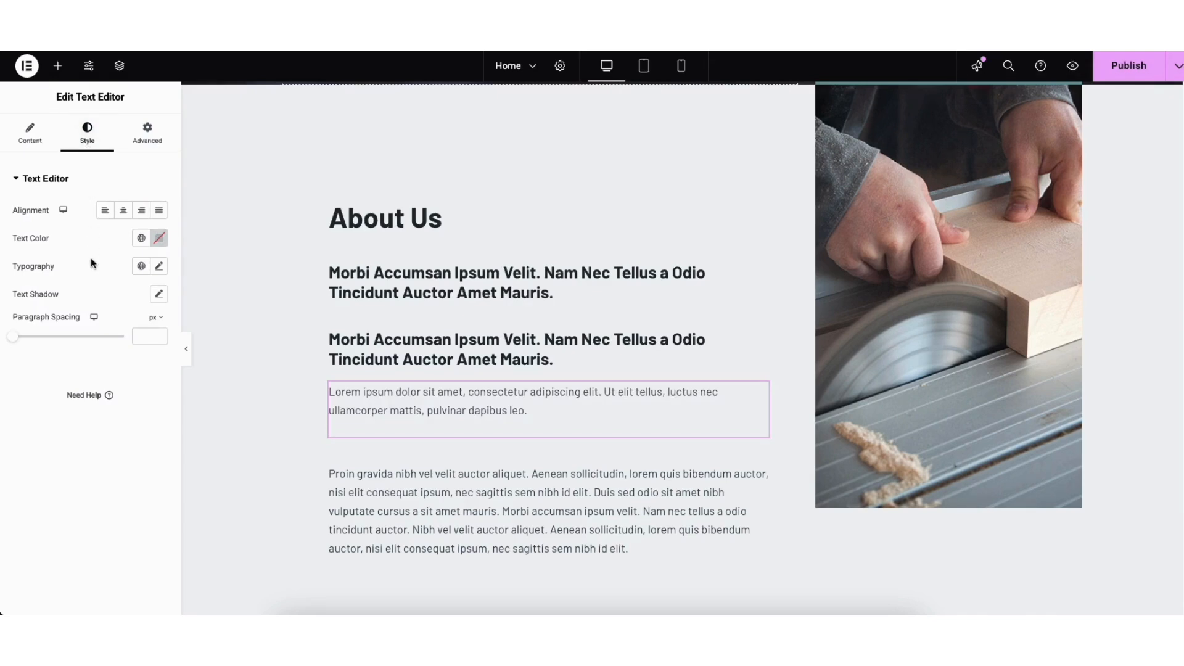
{"action": "left_click", "coordinate": [159, 267]}
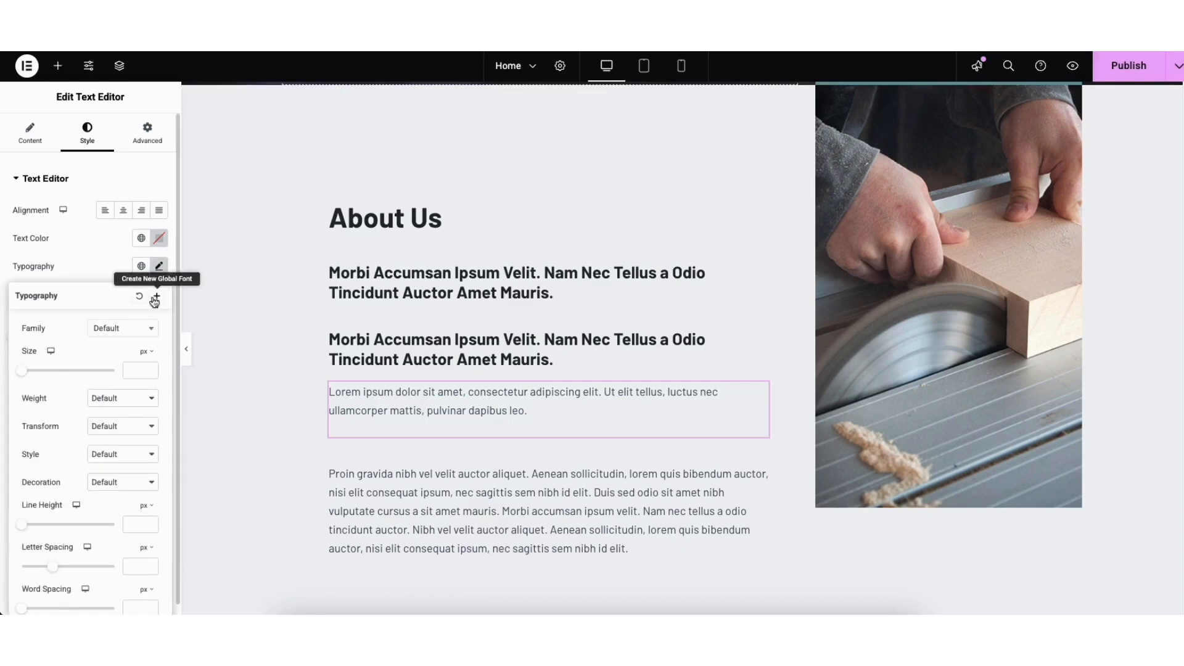
{"action": "left_click", "coordinate": [148, 333]}
{"action": "left_click_drag", "start_coordinate": [153, 362], "coordinate": [153, 383]}
{"action": "left_click", "coordinate": [71, 337]}
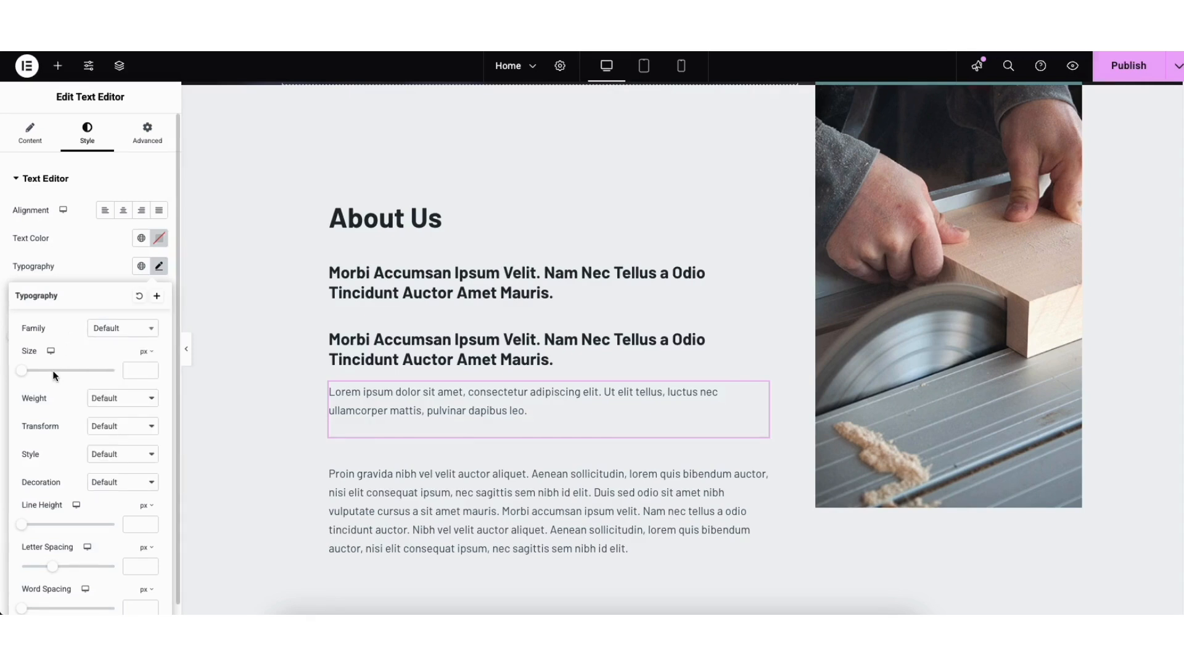
Step: Reselect window-banner-01-1.jpg from the media library as the About Us section's image, after viewing the file upload option
{"action": "left_click", "coordinate": [918, 270]}
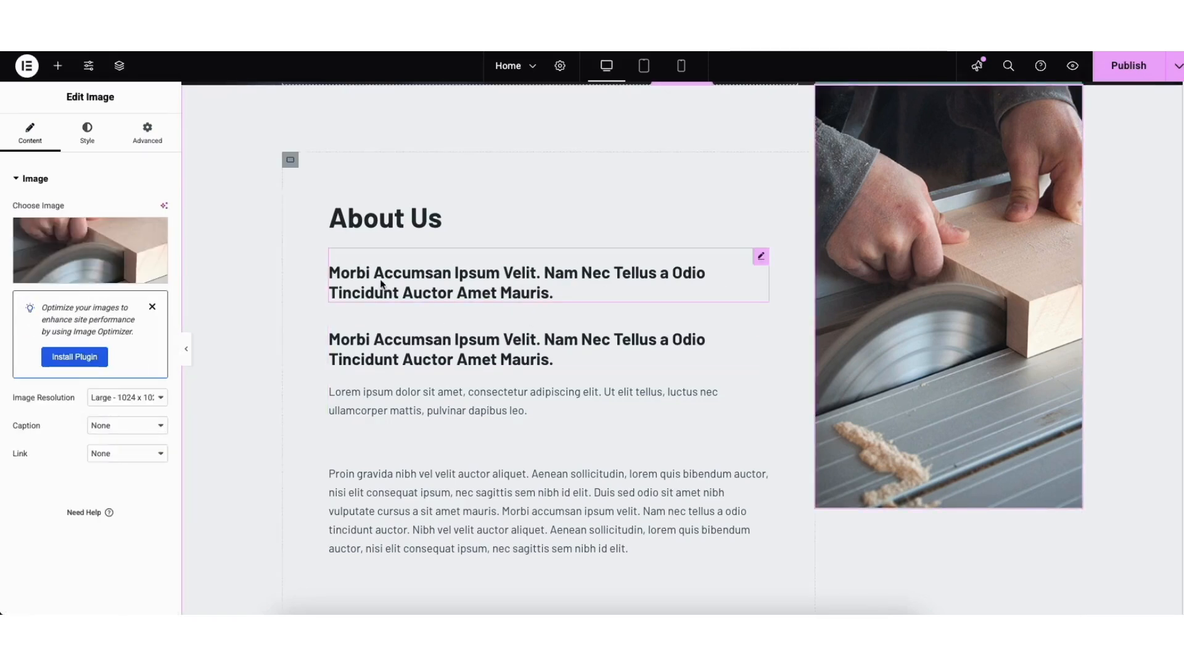
{"action": "mouse_move", "coordinate": [149, 245]}
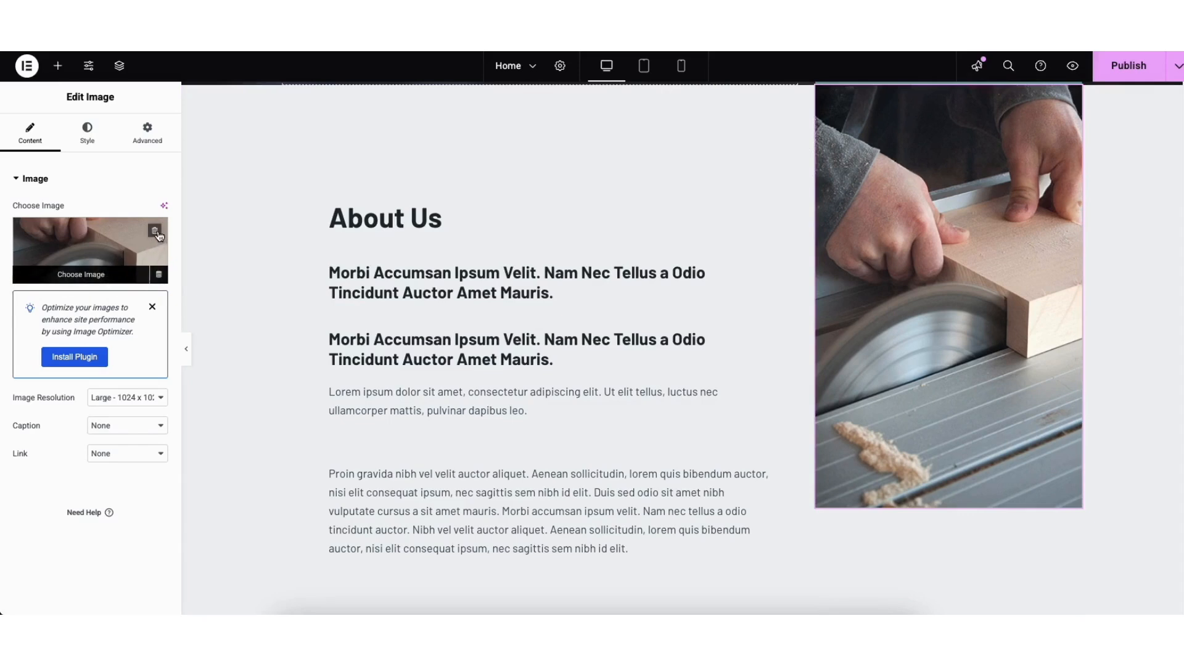
{"action": "left_click", "coordinate": [75, 276]}
{"action": "left_click", "coordinate": [186, 126]}
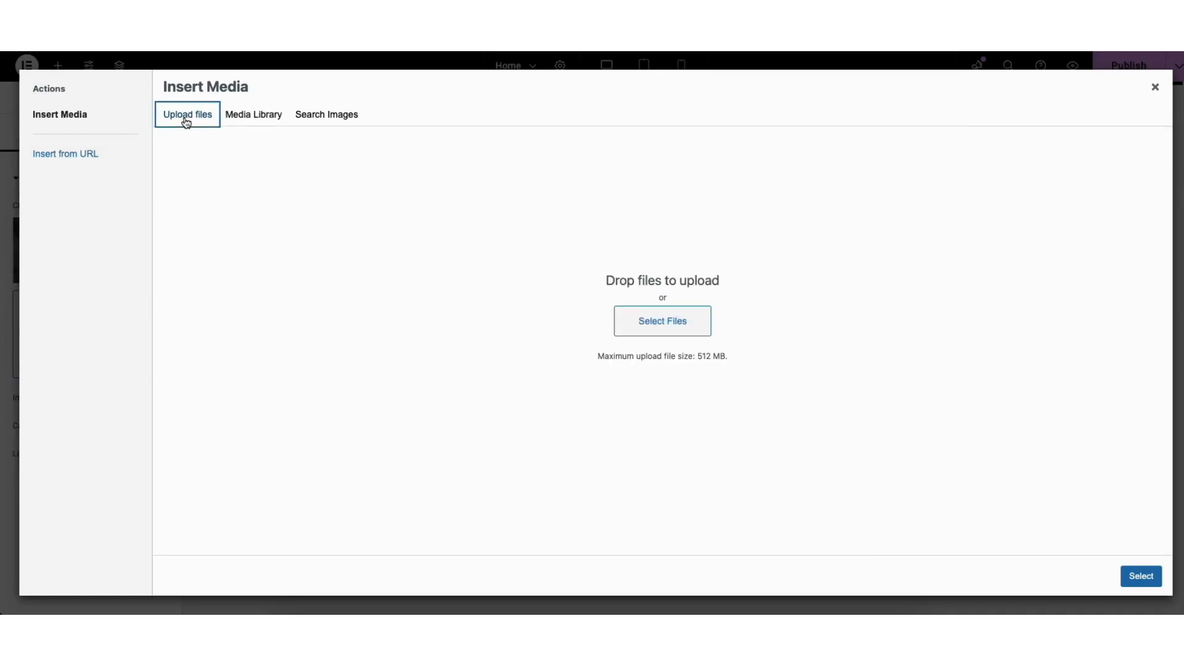
{"action": "left_click", "coordinate": [244, 123]}
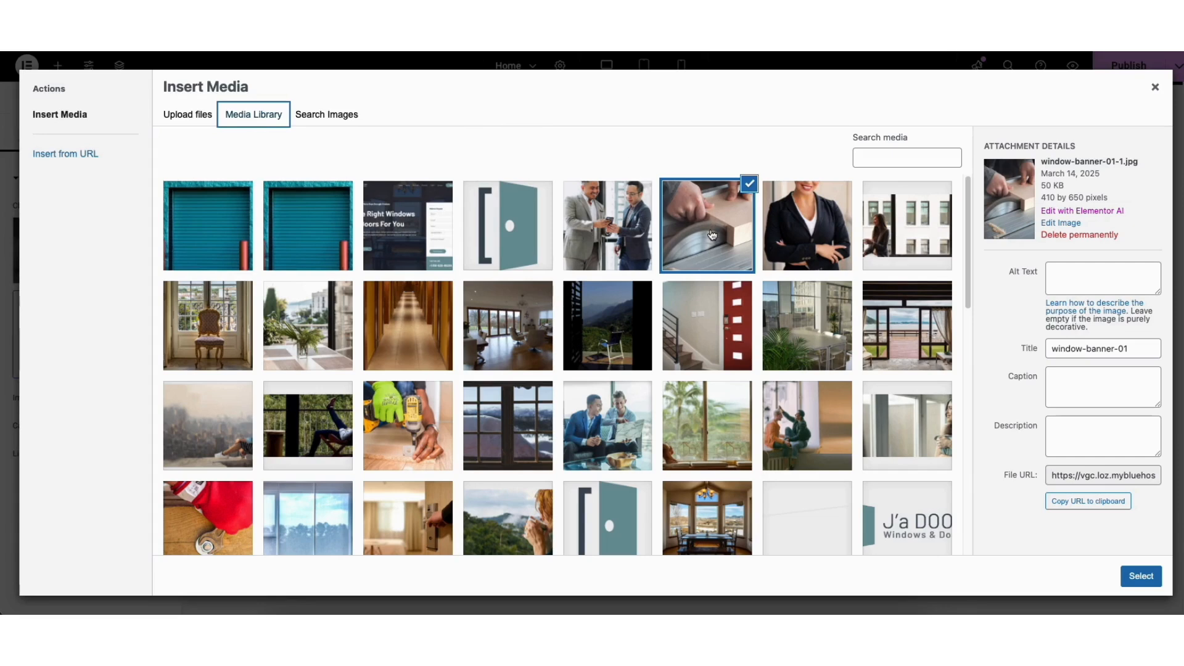
{"action": "left_click", "coordinate": [1141, 577]}
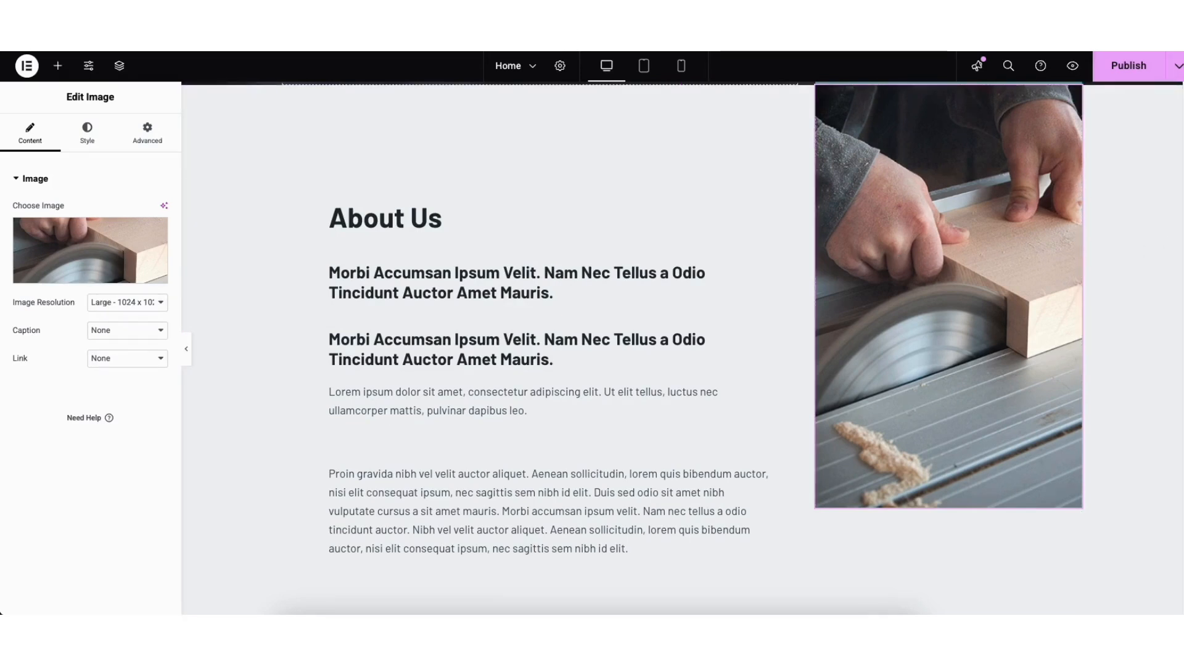
Step: Examine the background style settings of the "Sleep in Absolute Peace" banner container, including its background image
{"action": "scroll", "coordinate": [1165, 265], "scroll_direction": "down", "scroll_amount": 8}
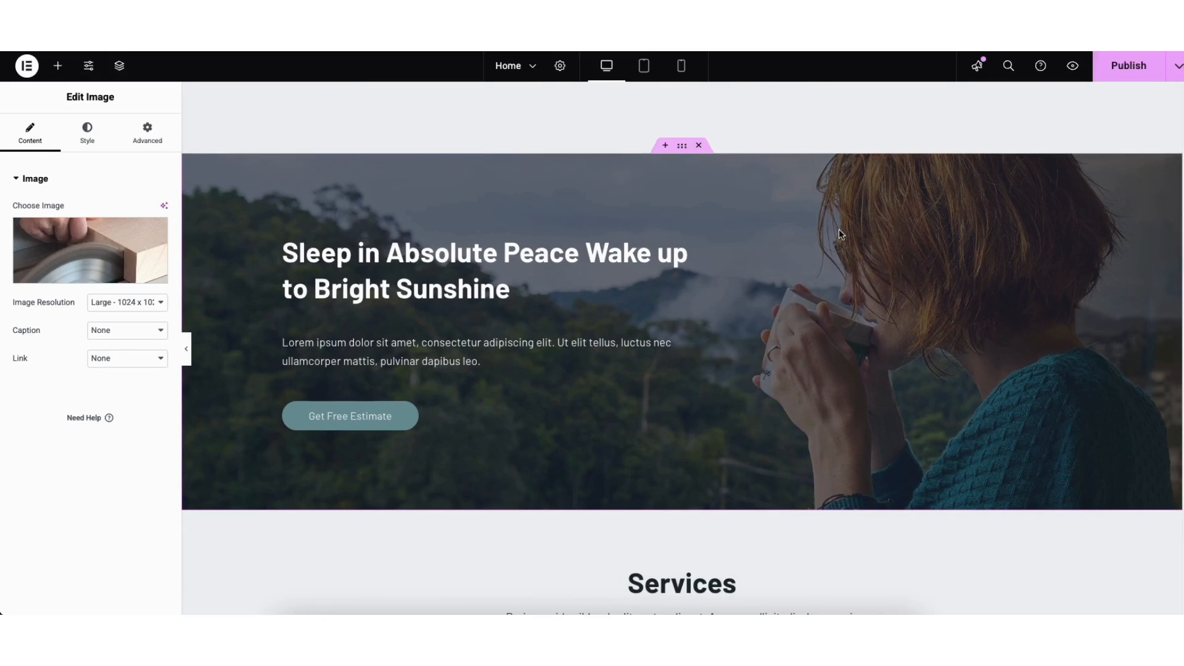
{"action": "right_click", "coordinate": [224, 200]}
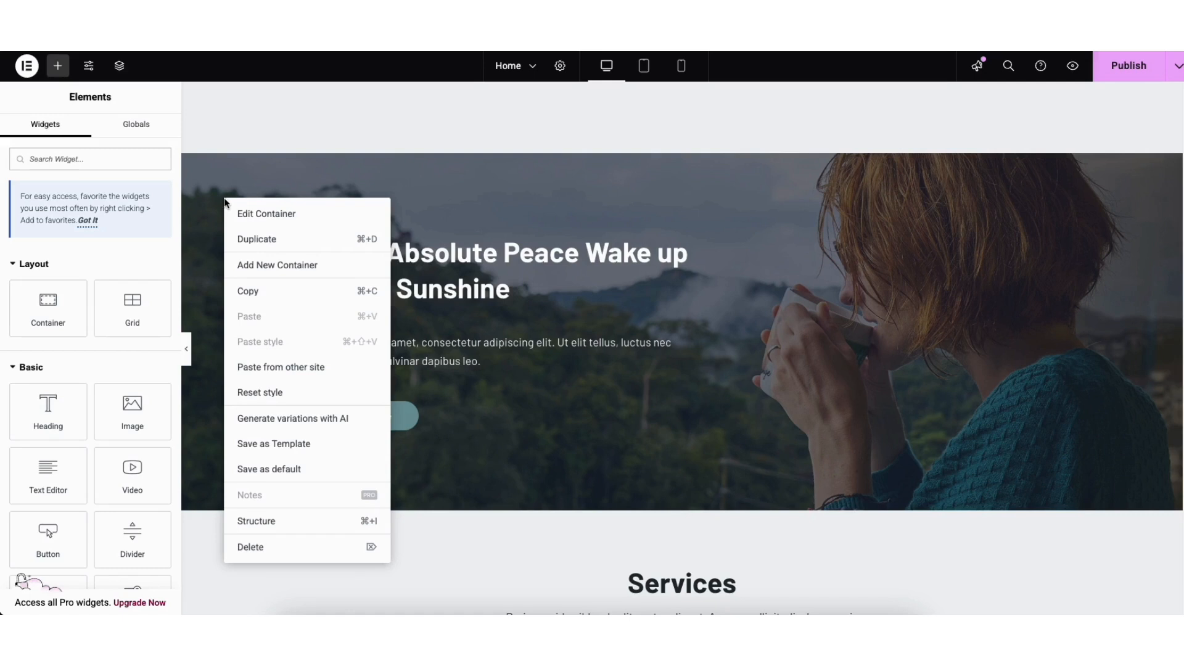
{"action": "left_click", "coordinate": [247, 214]}
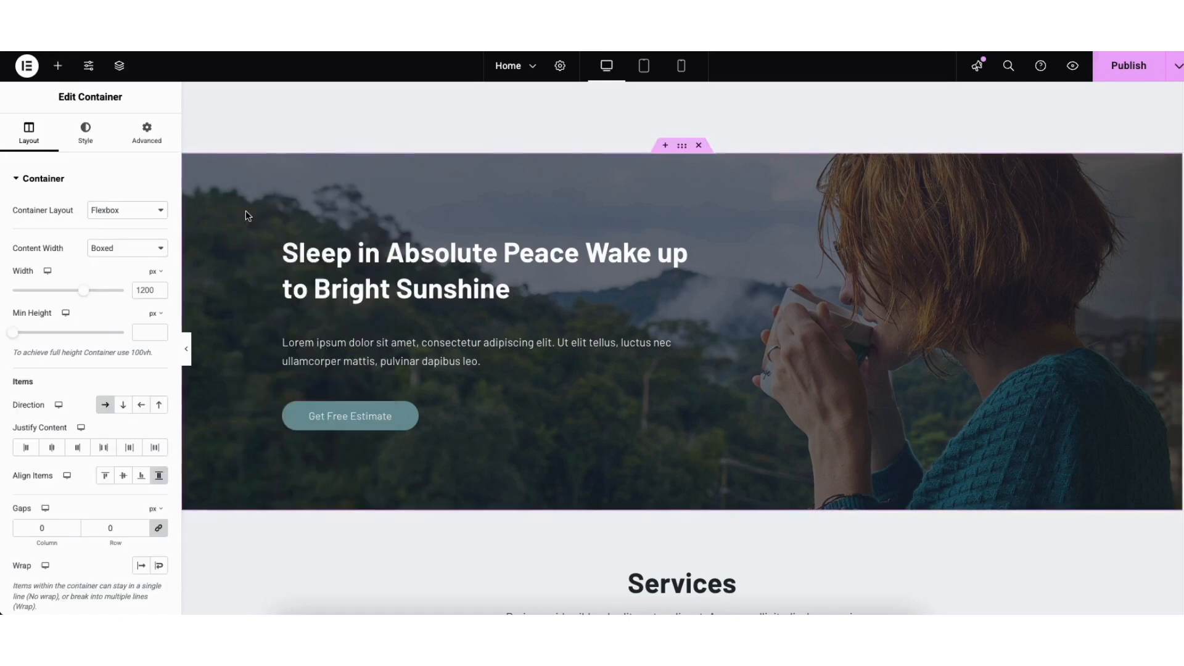
{"action": "left_click", "coordinate": [86, 140]}
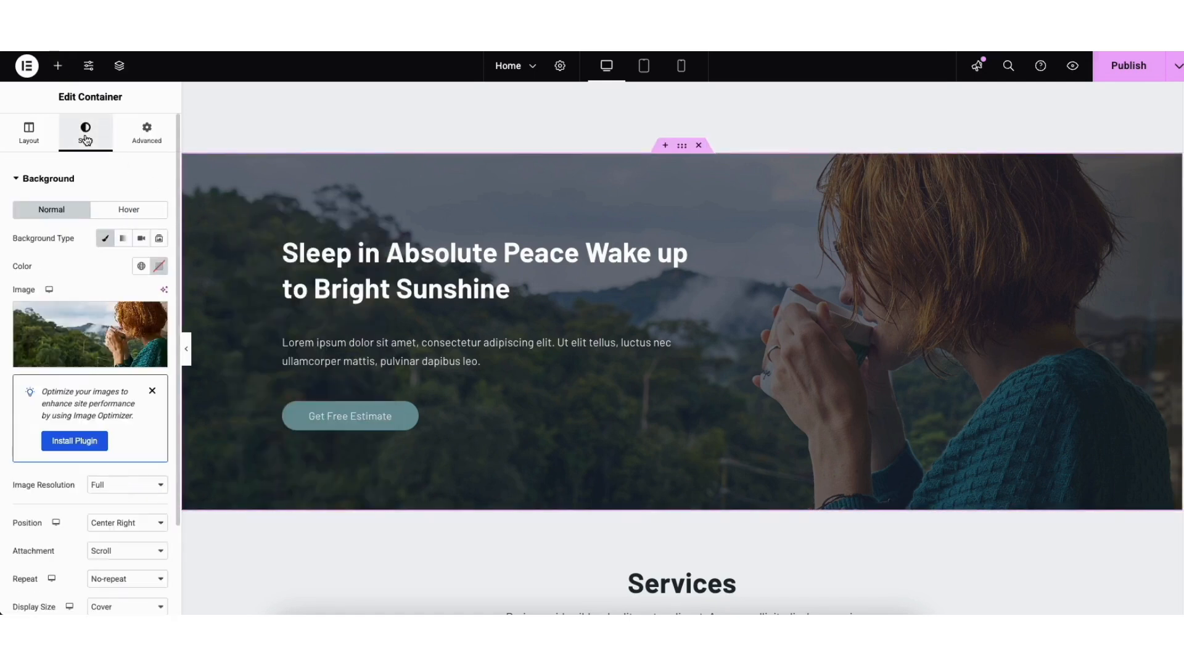
{"action": "mouse_move", "coordinate": [83, 340]}
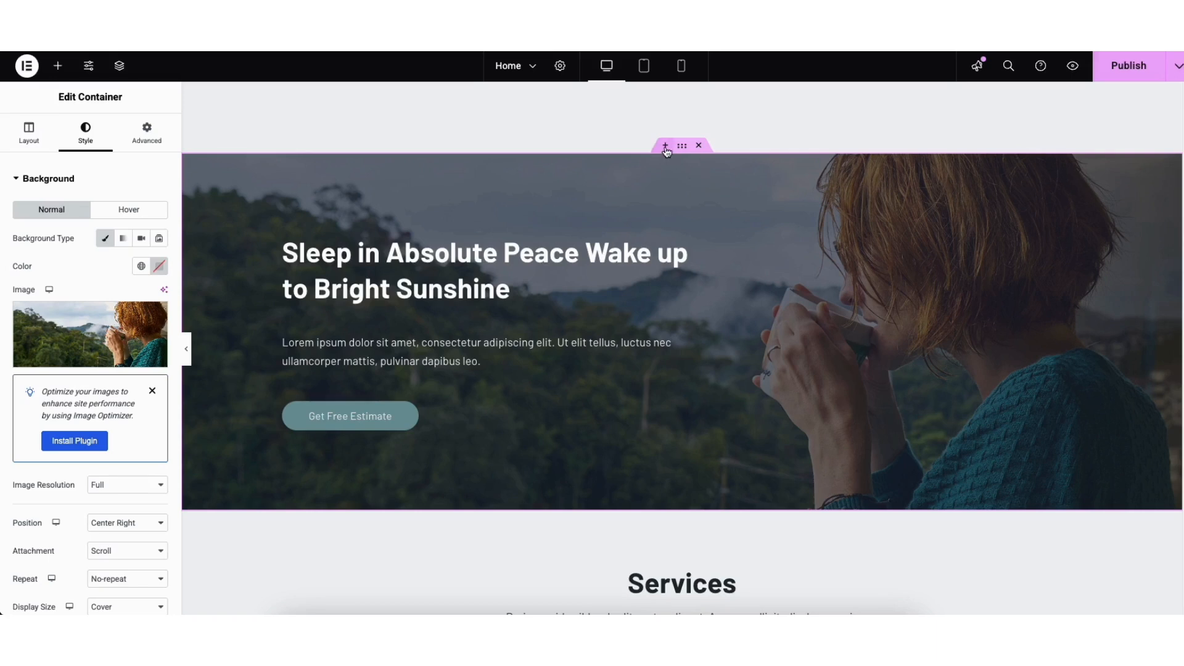
Step: Add a three-column Flexbox container with a wide middle column above the banner and place a Heading widget in that middle column
{"action": "left_click", "coordinate": [665, 147]}
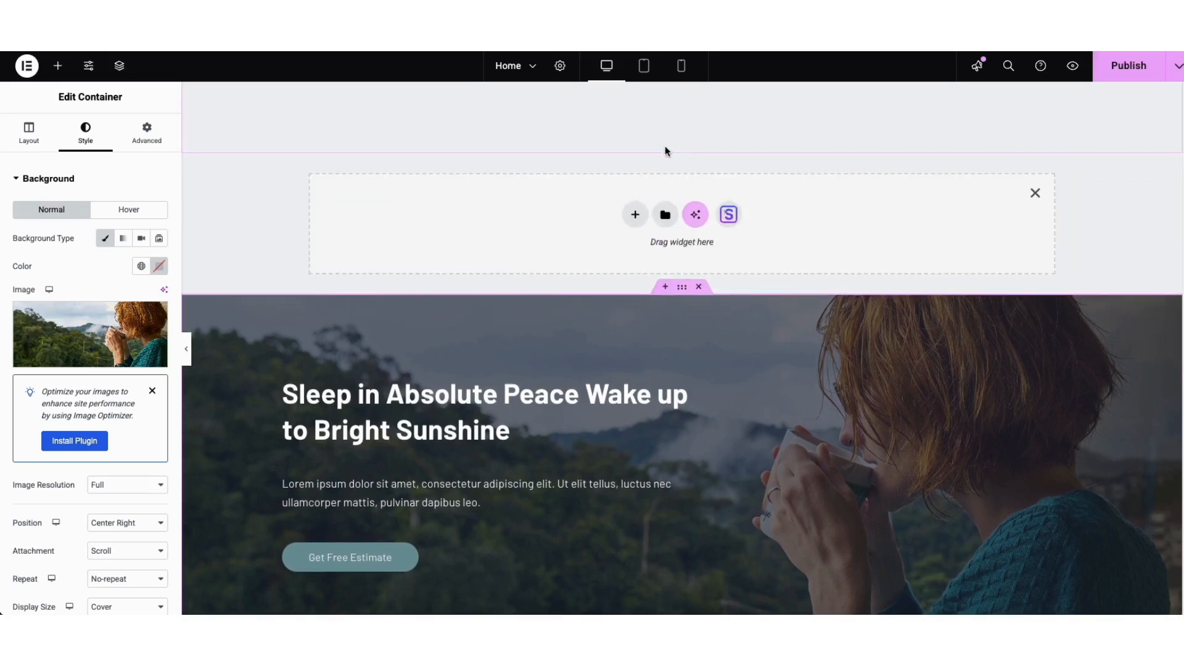
{"action": "left_click", "coordinate": [636, 212]}
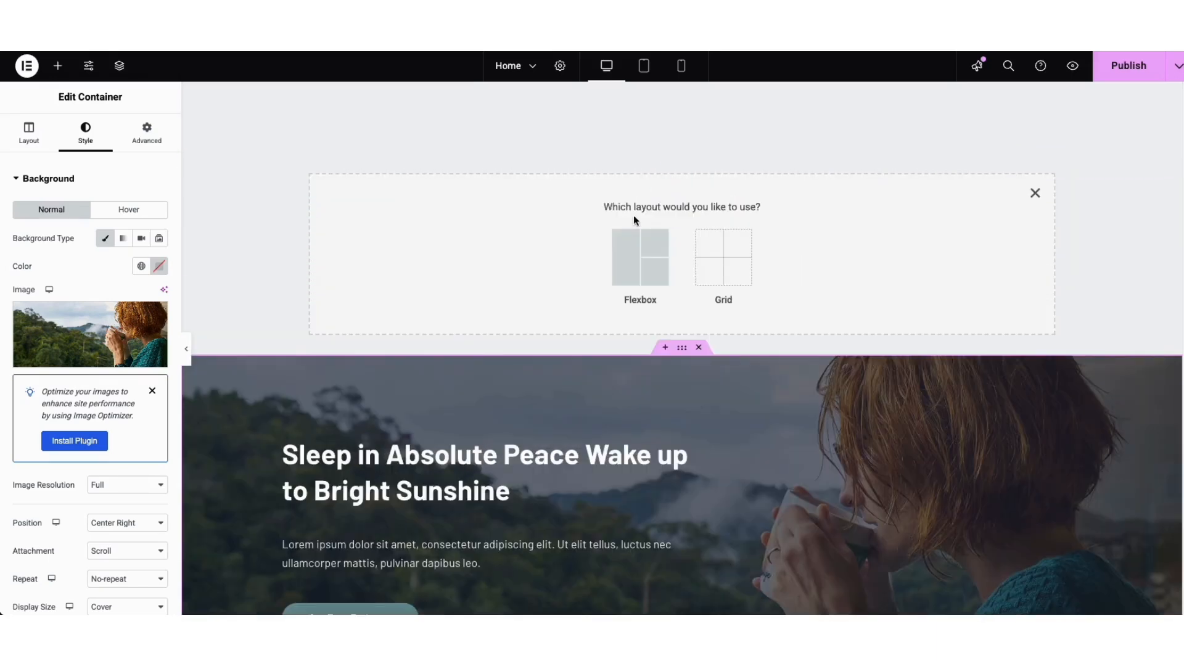
{"action": "left_click", "coordinate": [632, 267]}
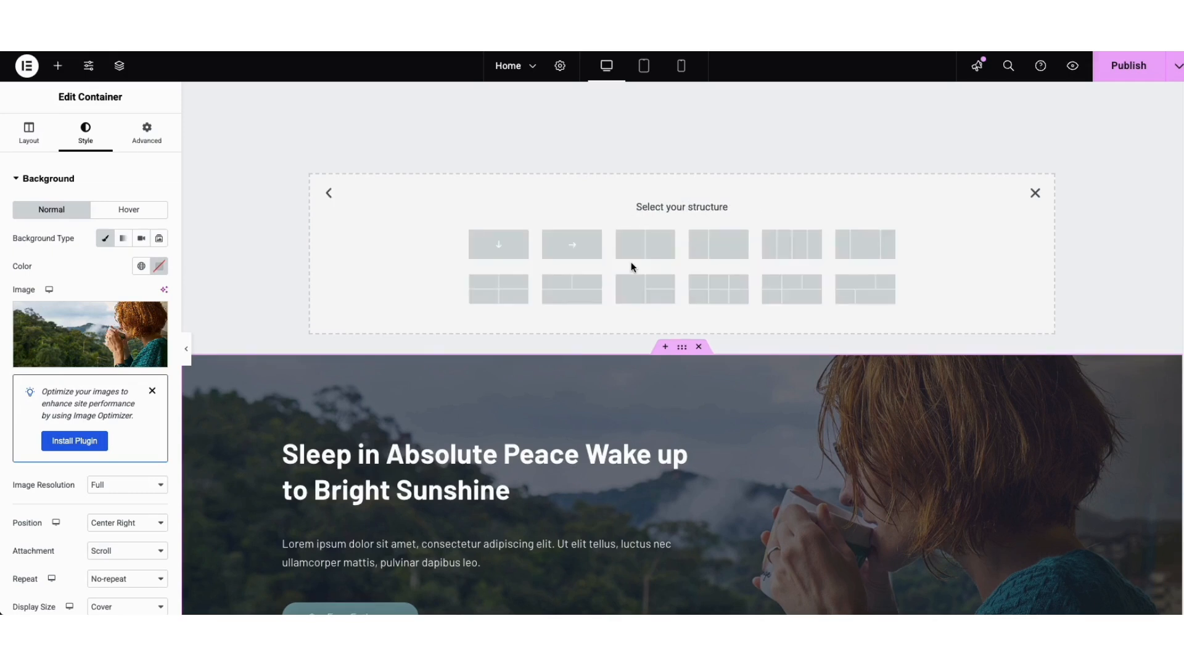
{"action": "left_click", "coordinate": [866, 252]}
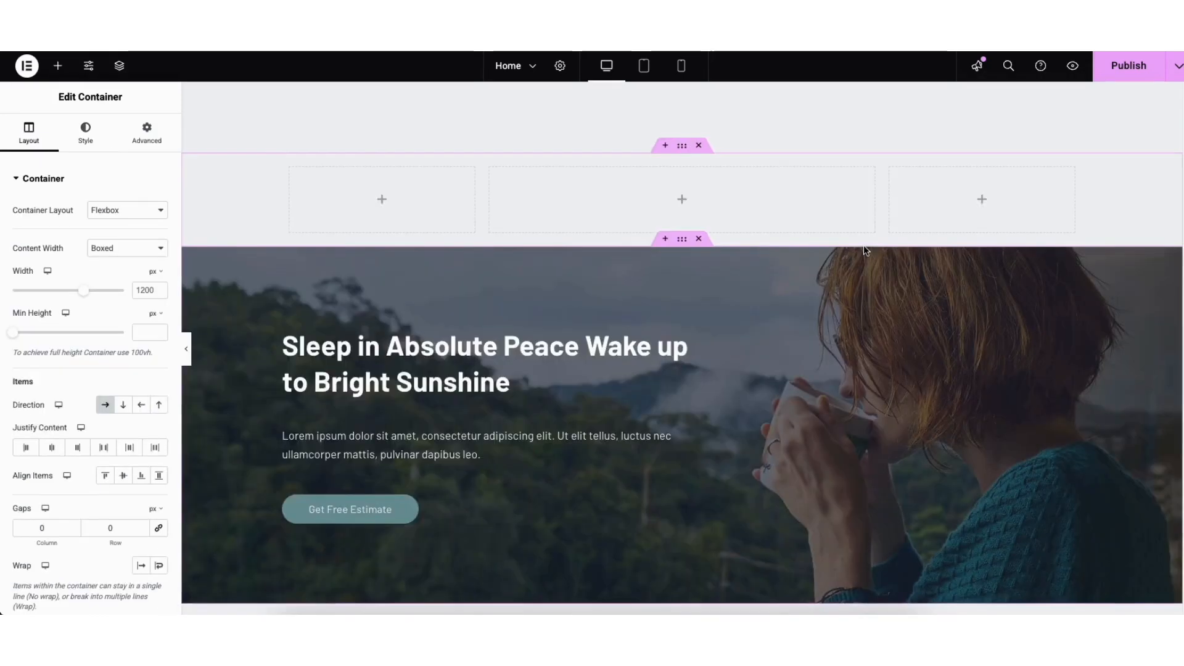
{"action": "left_click", "coordinate": [58, 66]}
{"action": "left_click_drag", "start_coordinate": [48, 410], "coordinate": [666, 216]}
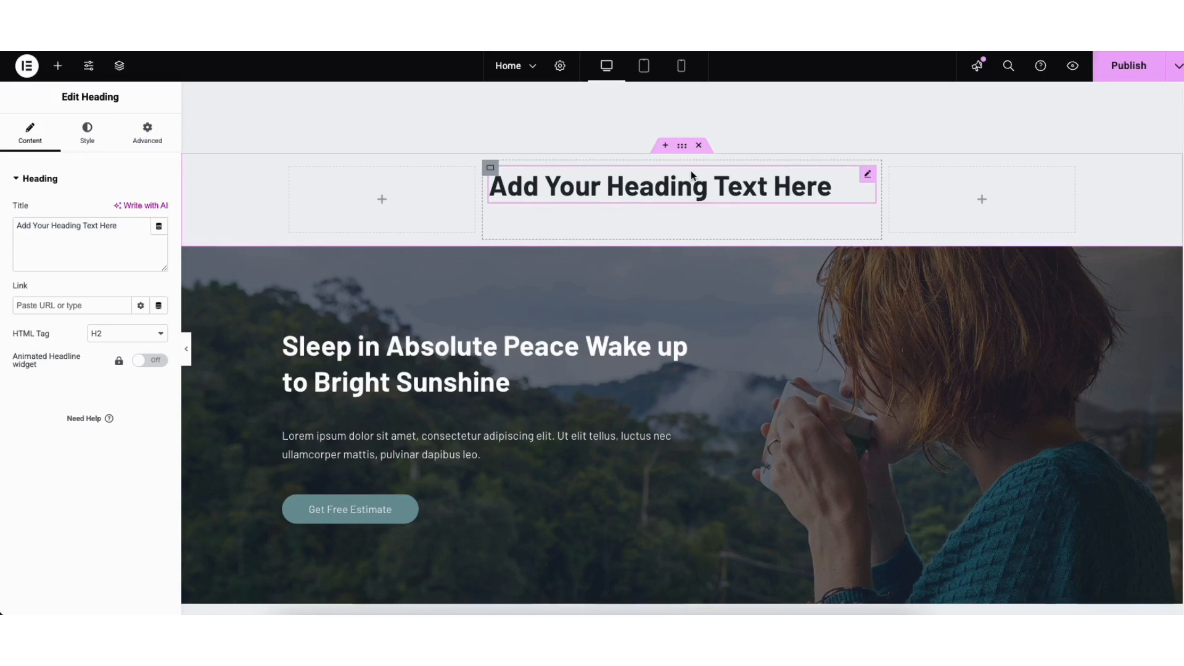
Step: Delete the new three-column container above the banner and try repositioning the banner container
{"action": "left_click", "coordinate": [682, 146]}
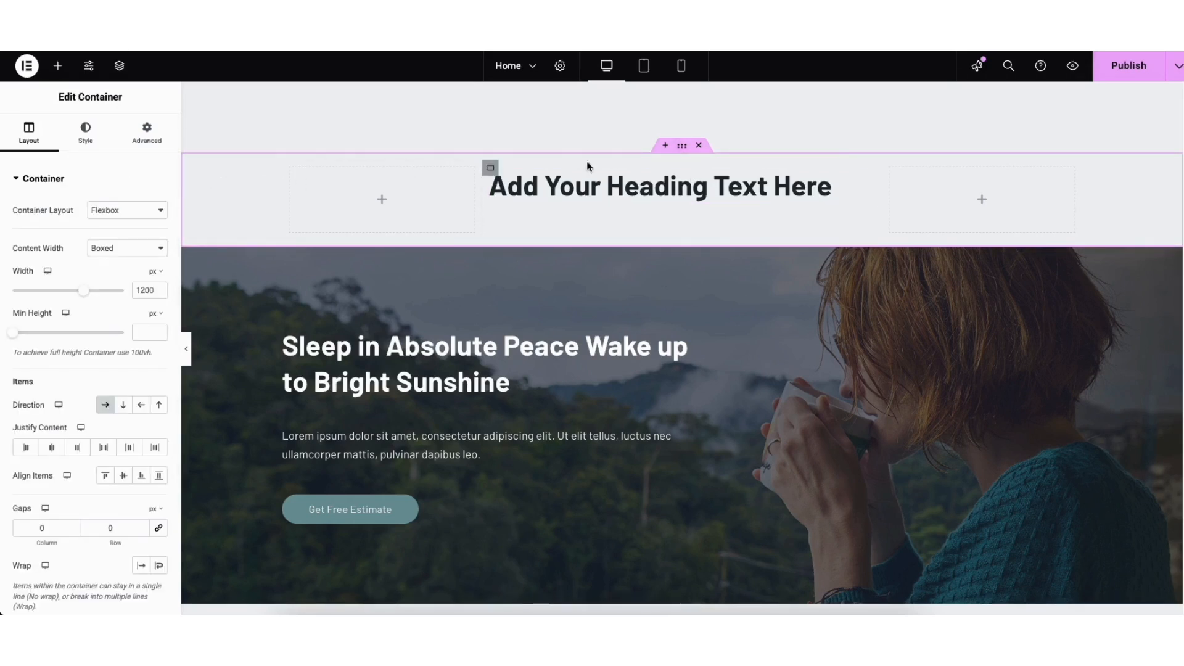
{"action": "left_click", "coordinate": [699, 146]}
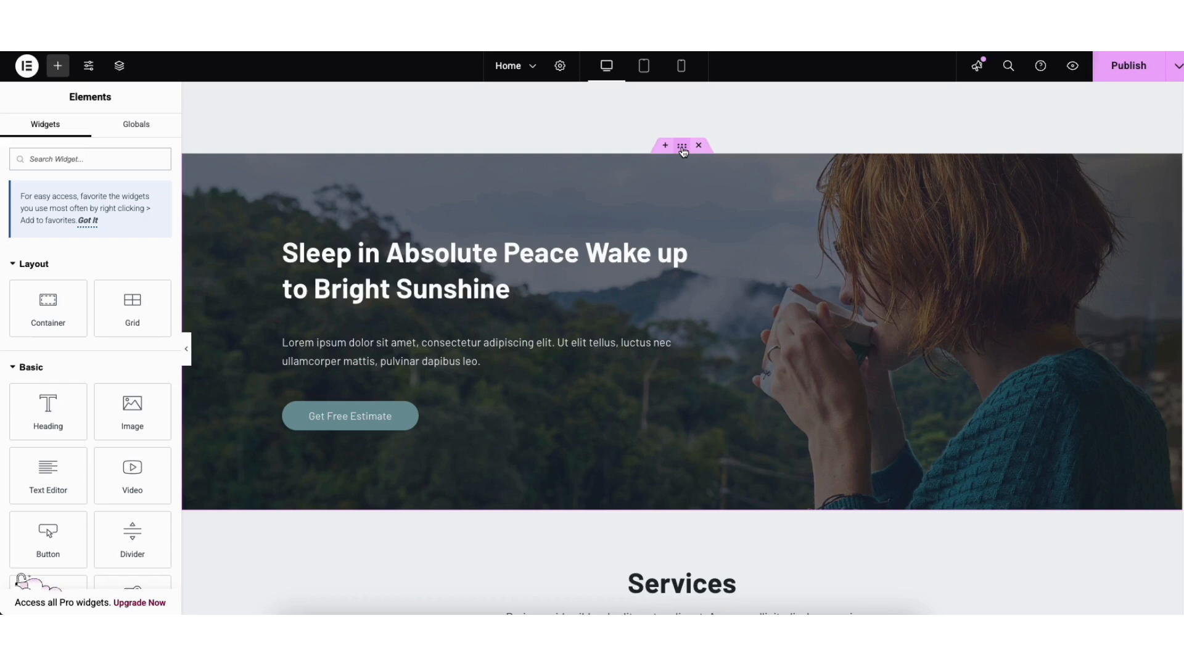
{"action": "left_click_drag", "start_coordinate": [683, 146], "coordinate": [630, 162]}
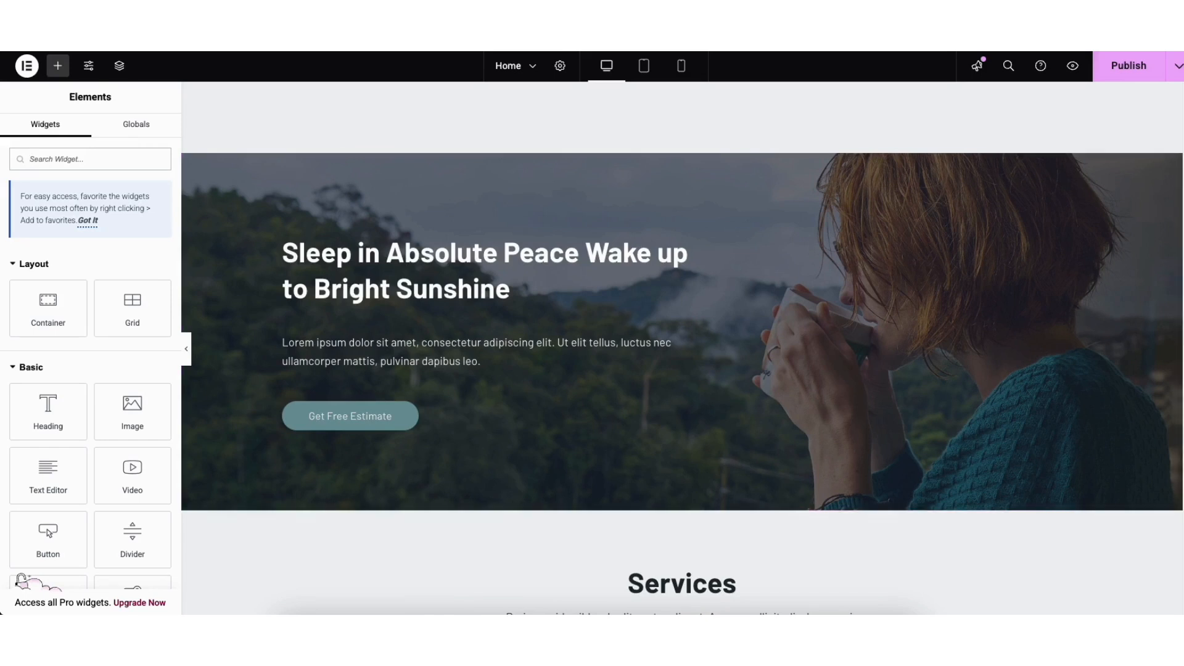
Step: Open the starter template library from the empty area at the end of the page and browse its blocks
{"action": "scroll", "coordinate": [1181, 529], "scroll_direction": "down", "scroll_amount": 20}
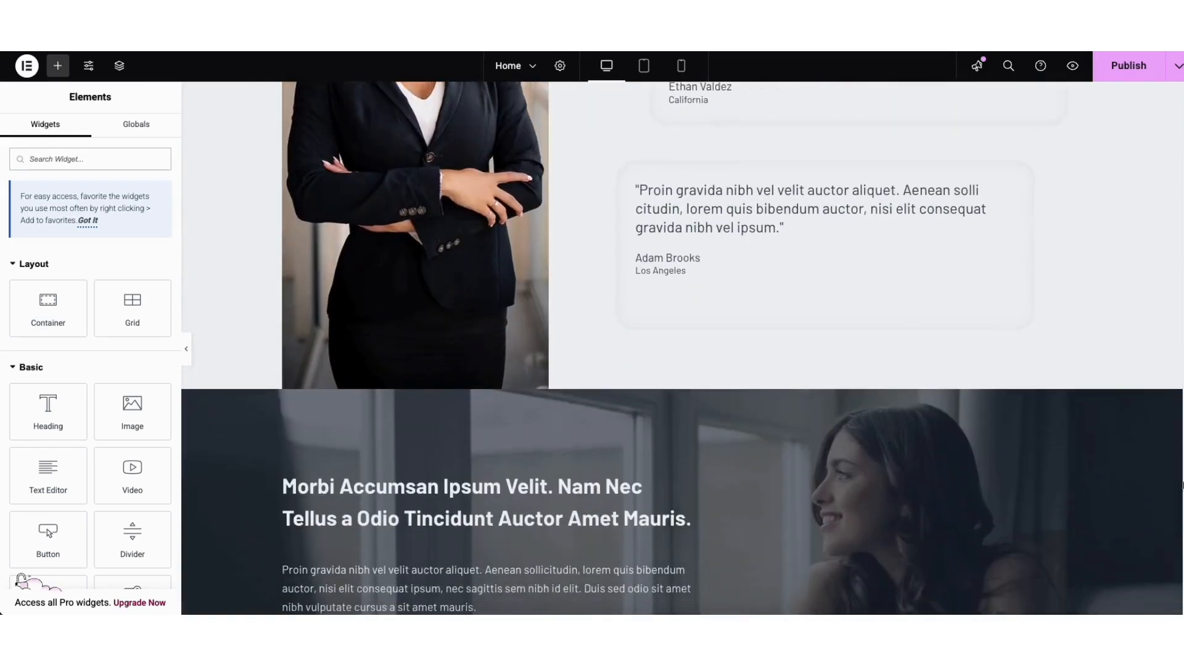
{"action": "scroll", "coordinate": [1181, 529], "scroll_direction": "down", "scroll_amount": 3}
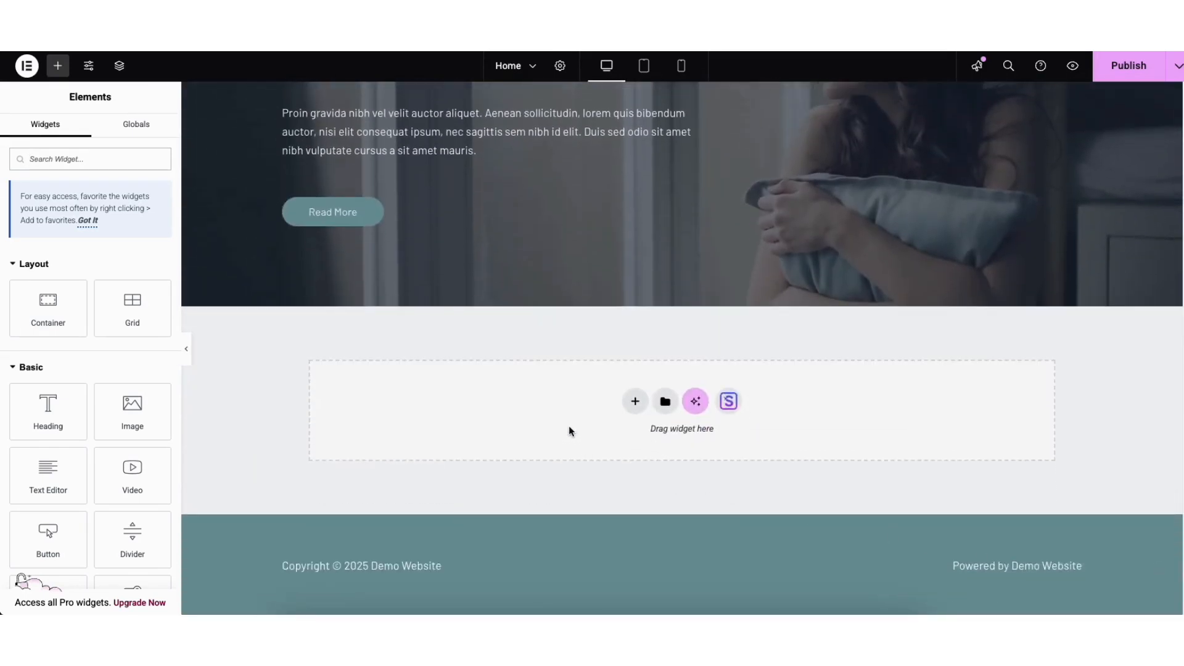
{"action": "left_click", "coordinate": [730, 410]}
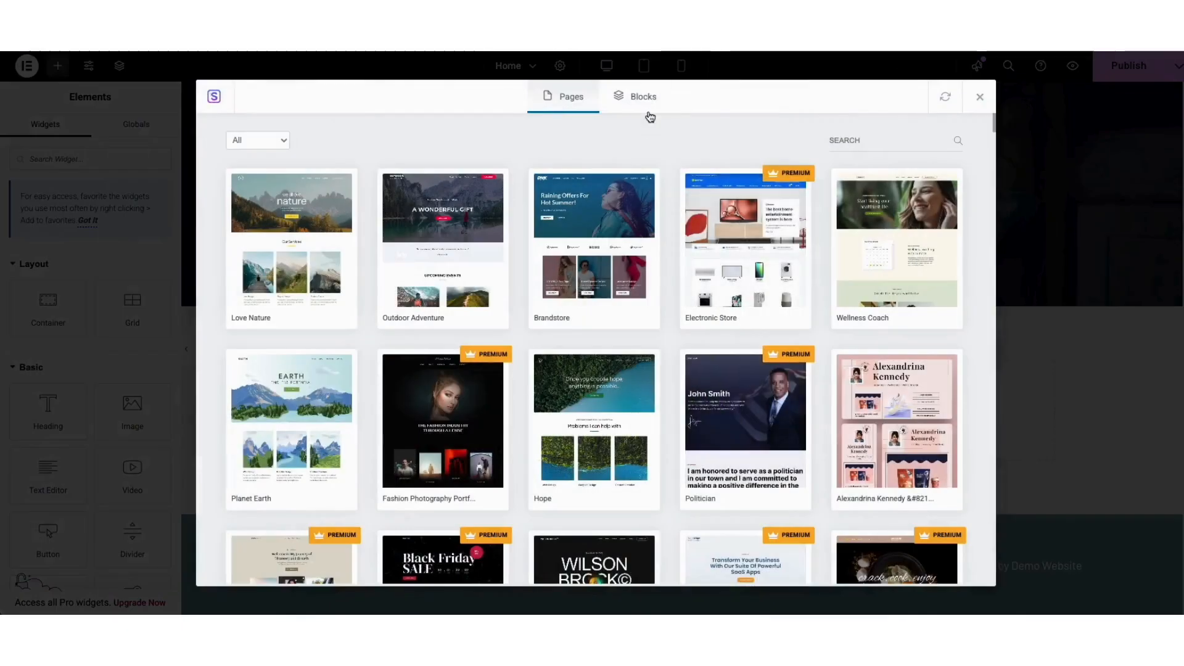
{"action": "left_click", "coordinate": [648, 108]}
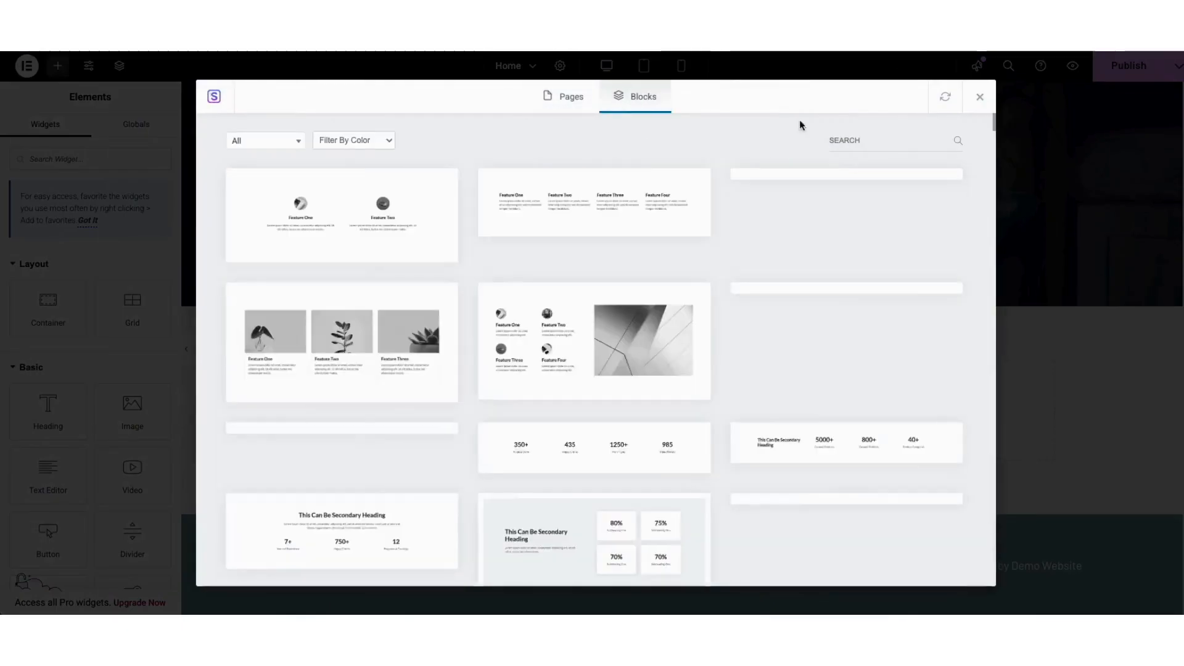
{"action": "mouse_move", "coordinate": [990, 122]}
{"action": "left_mouse_down"}
{"action": "mouse_move", "coordinate": [993, 180]}
{"action": "mouse_move", "coordinate": [993, 105]}
{"action": "left_mouse_up"}
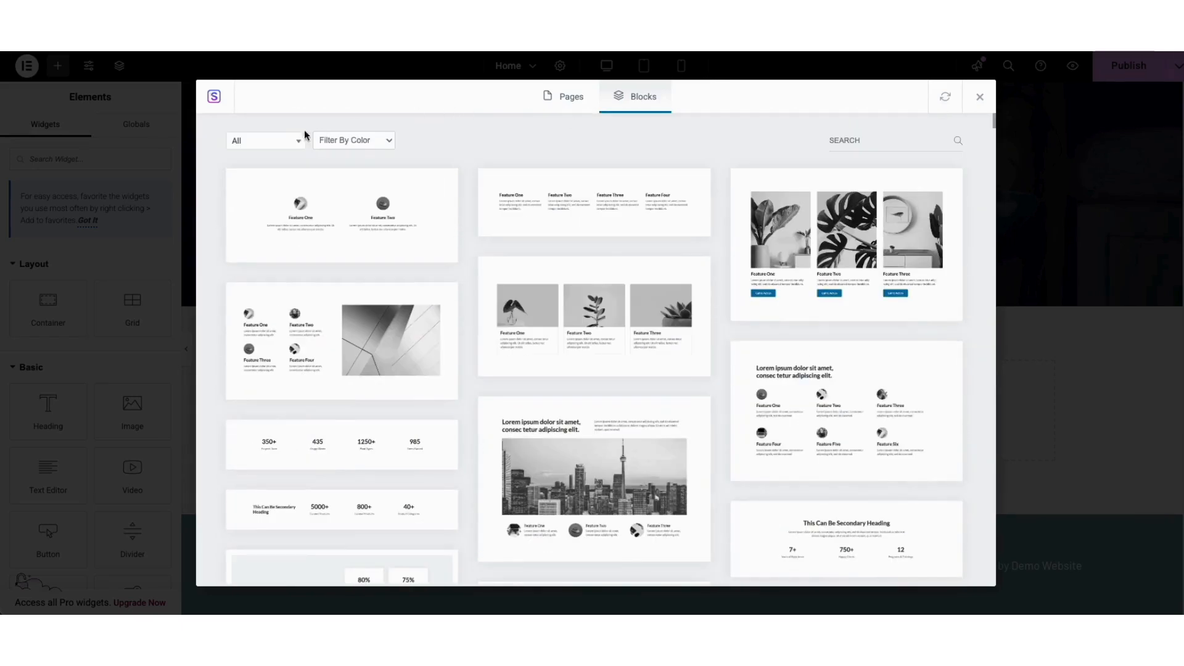
Step: Check the block category list and import the block with three plant image cards titled Feature One, Feature Two and Feature Three
{"action": "left_click", "coordinate": [285, 141]}
{"action": "left_click_drag", "start_coordinate": [293, 190], "coordinate": [299, 246]}
{"action": "left_click", "coordinate": [459, 144]}
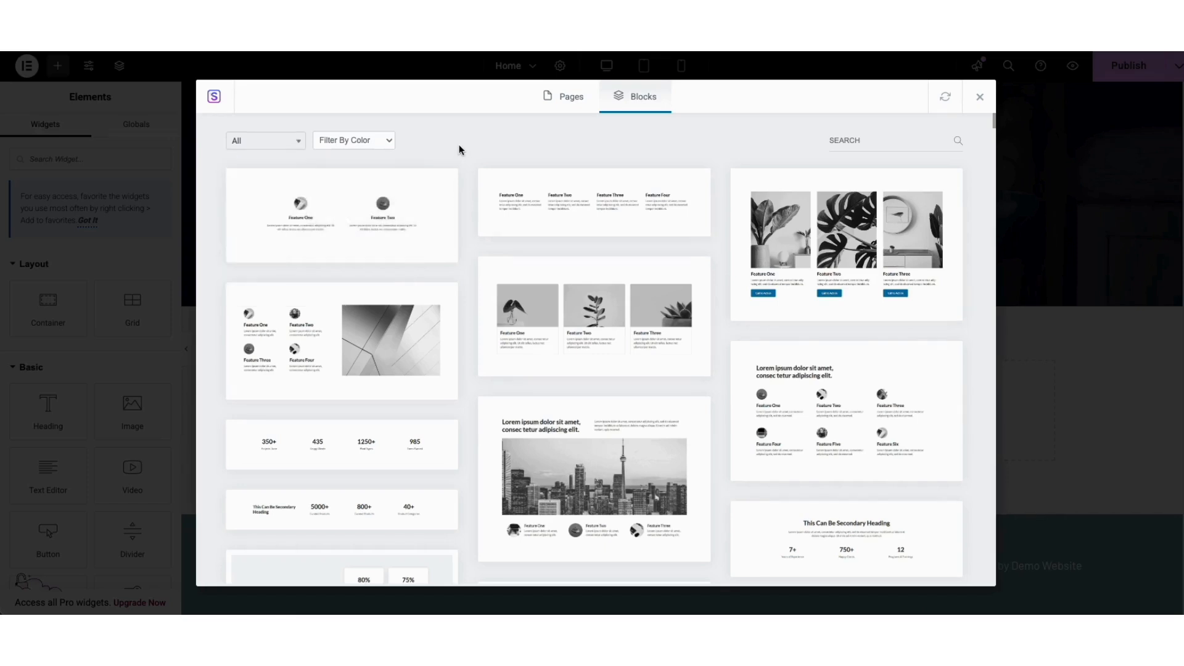
{"action": "left_click", "coordinate": [578, 311]}
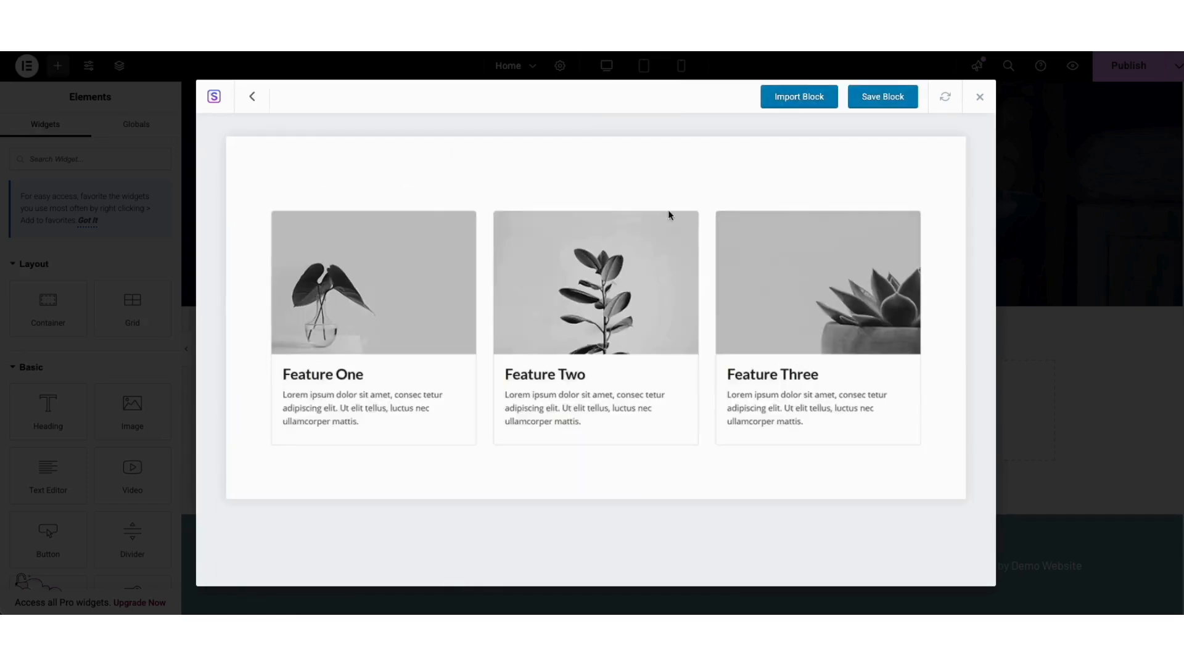
{"action": "left_click", "coordinate": [787, 104]}
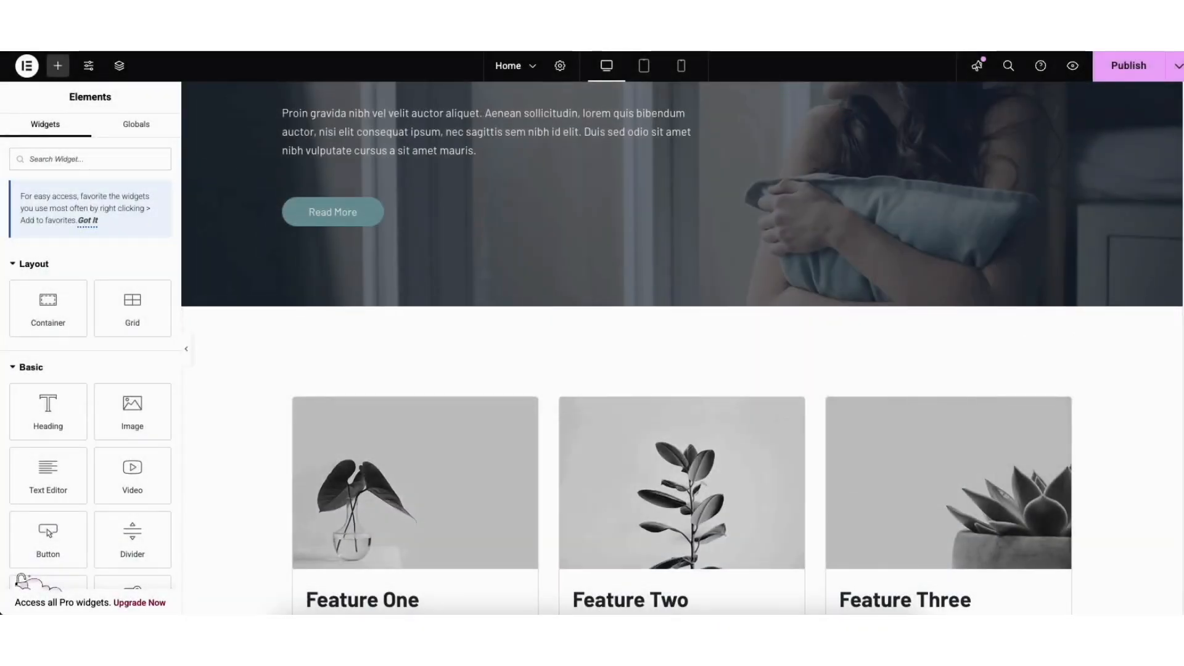
Step: Set the background color of the imported three-feature section to white, #FFFFFF
{"action": "scroll", "coordinate": [681, 348], "scroll_direction": "down", "scroll_amount": 2}
{"action": "scroll", "coordinate": [682, 348], "scroll_direction": "down", "scroll_amount": 1}
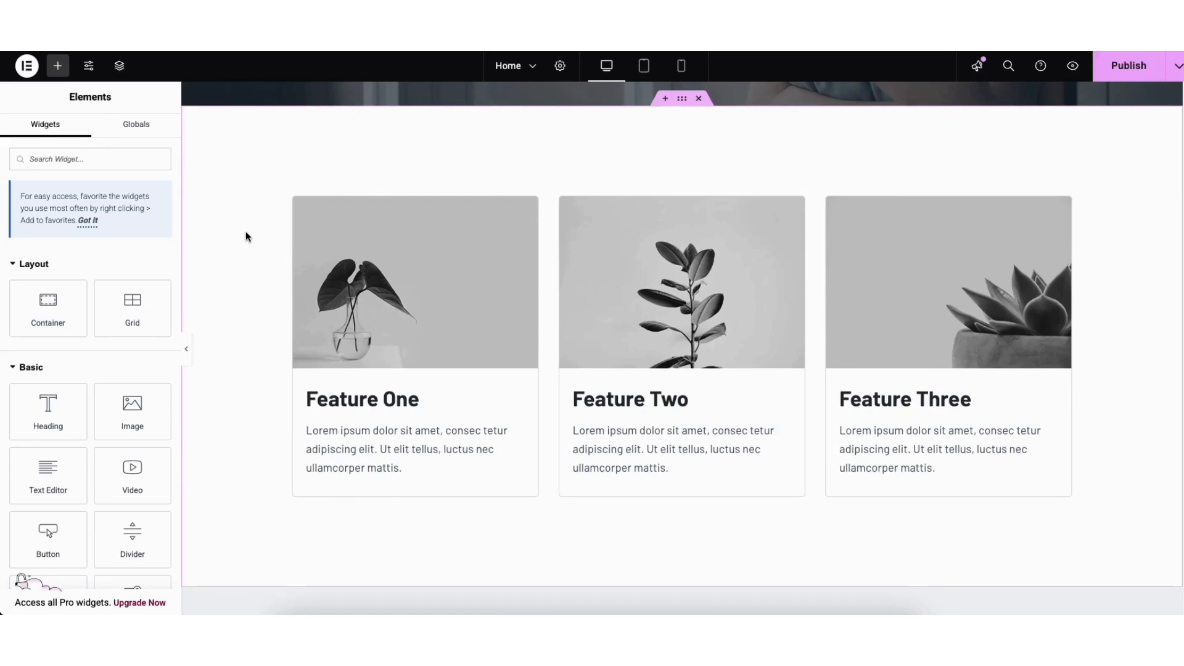
{"action": "right_click", "coordinate": [237, 143]}
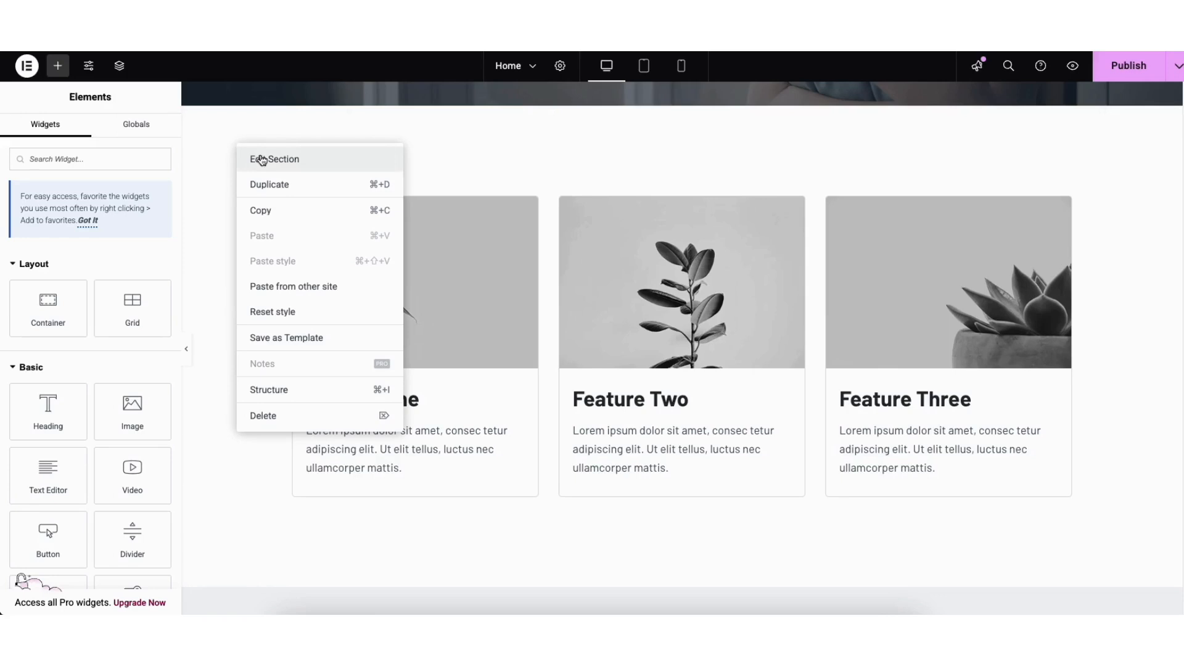
{"action": "left_click", "coordinate": [262, 159]}
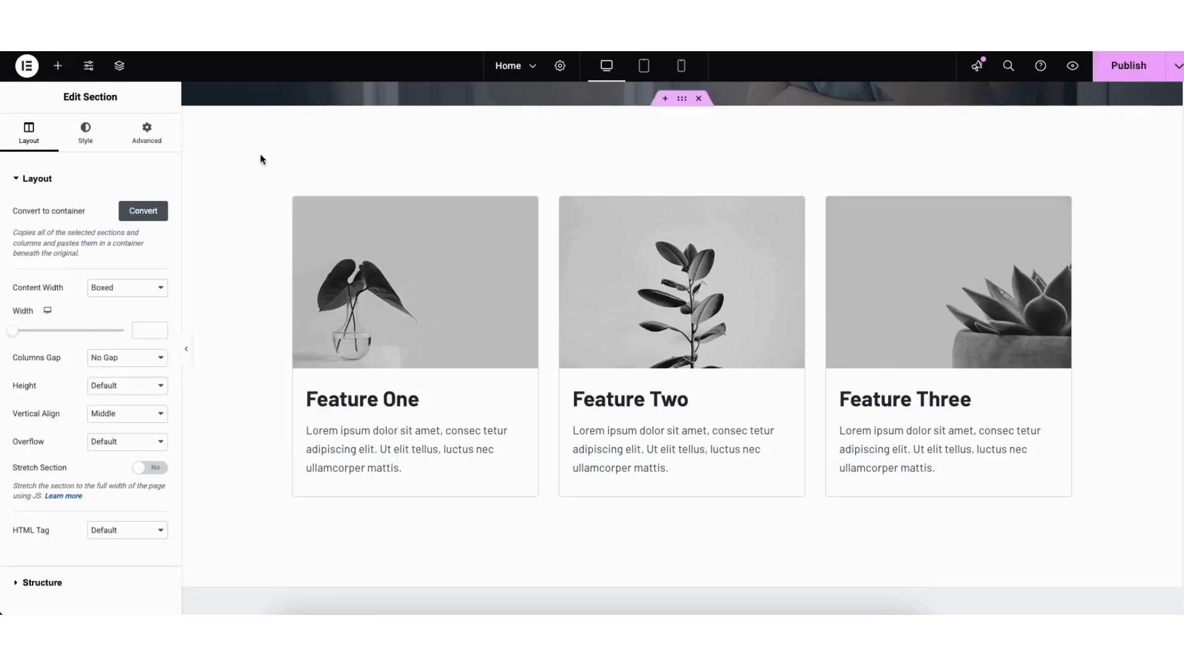
{"action": "left_click", "coordinate": [84, 139]}
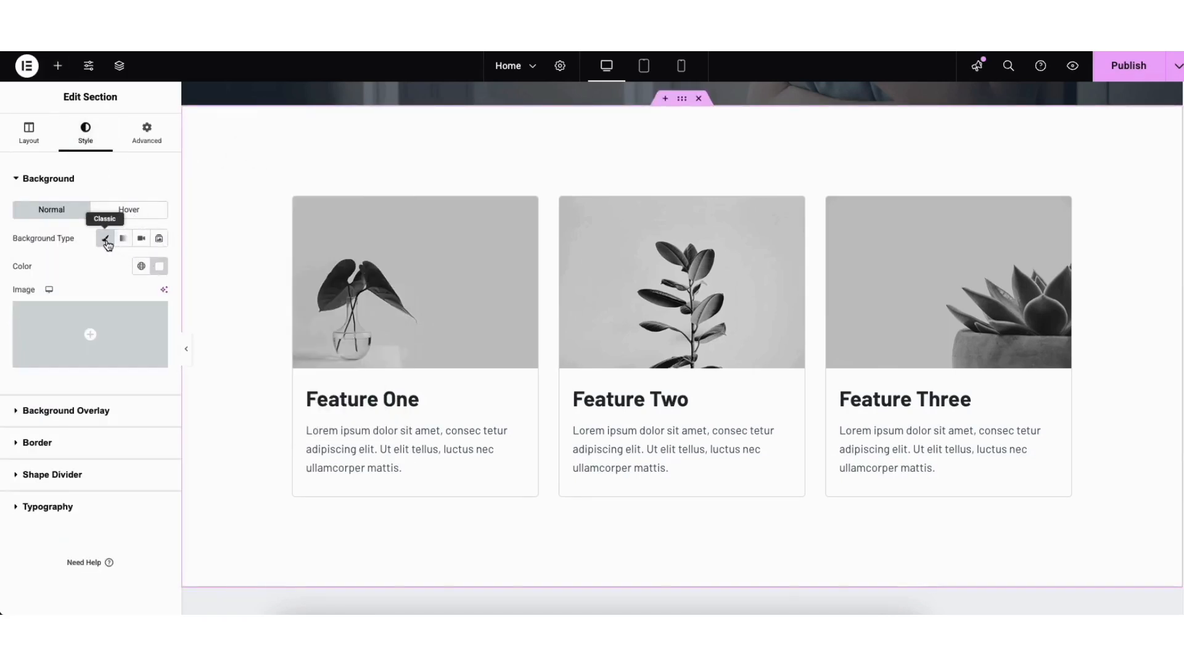
{"action": "left_click", "coordinate": [161, 269]}
{"action": "left_click_drag", "start_coordinate": [211, 343], "coordinate": [83, 319]}
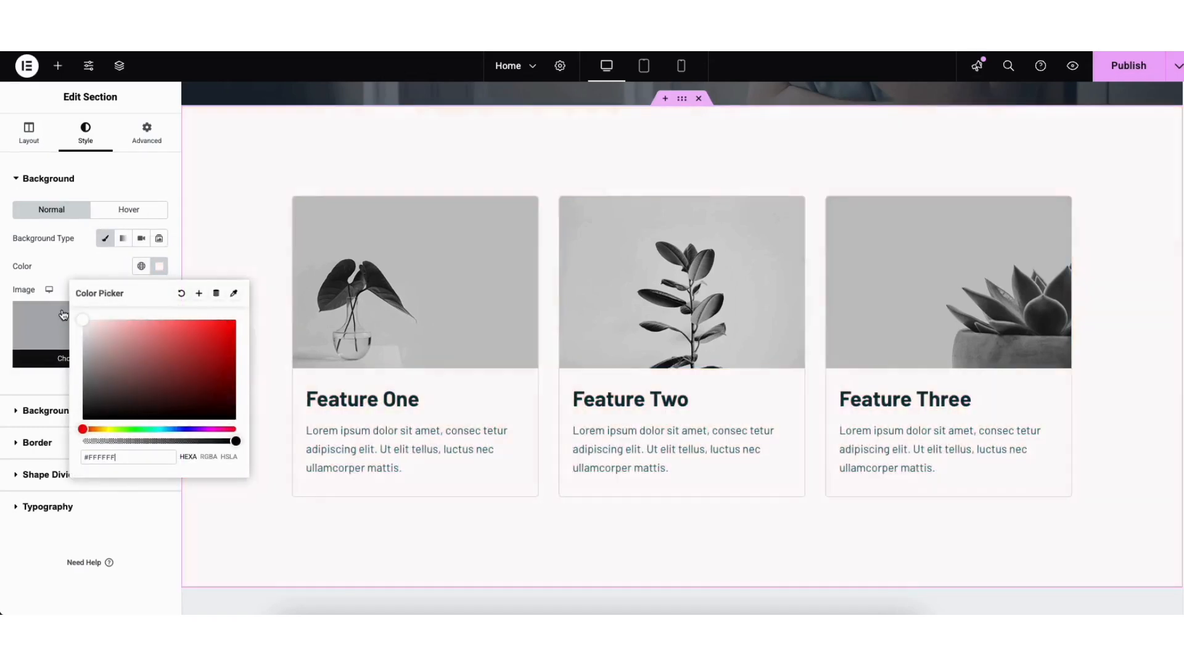
{"action": "left_click", "coordinate": [219, 228]}
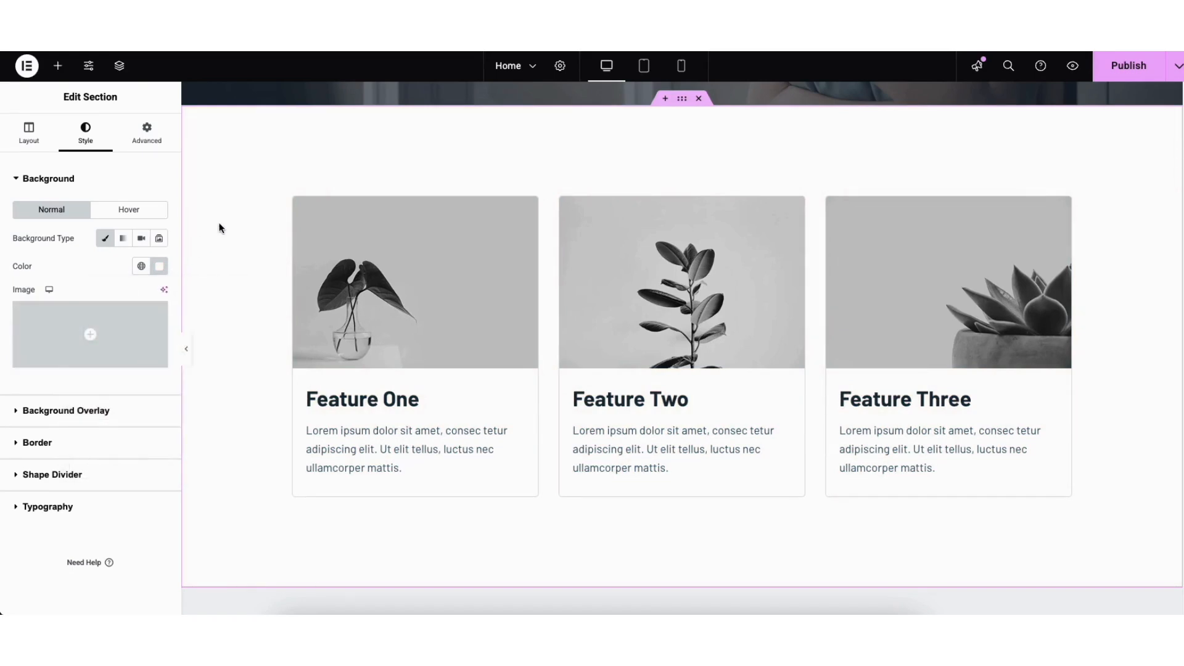
Step: Save the home page as a draft and open its preview
{"action": "scroll", "coordinate": [1182, 508], "scroll_direction": "up", "scroll_amount": 1}
{"action": "scroll", "coordinate": [1182, 508], "scroll_direction": "up", "scroll_amount": 15}
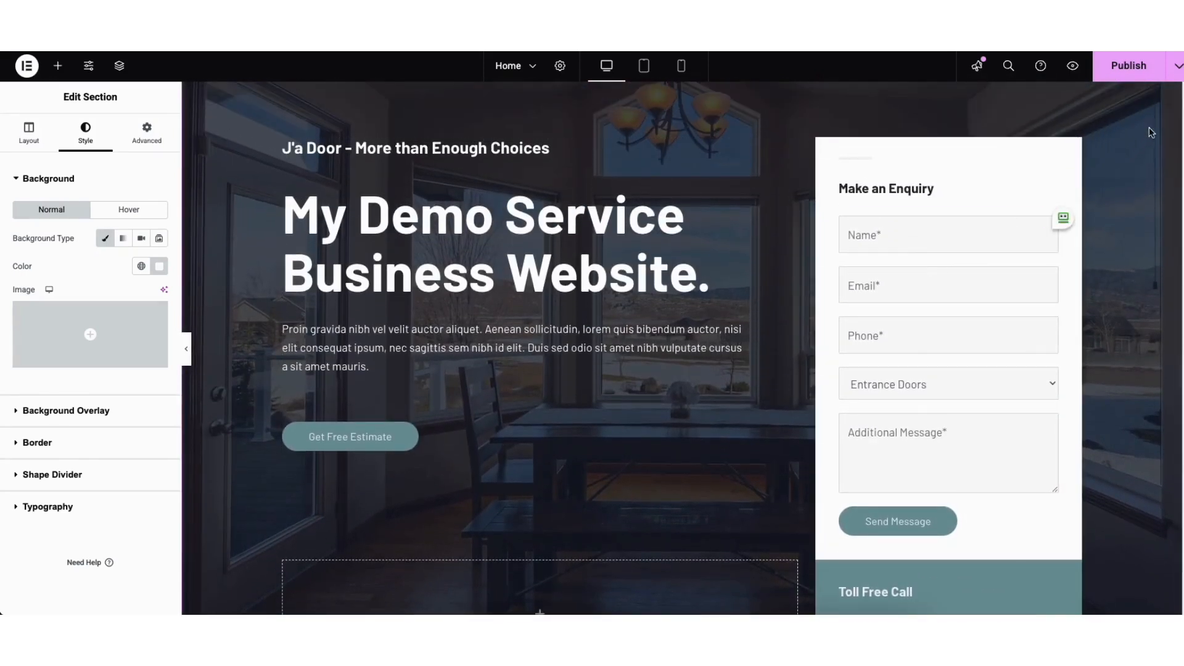
{"action": "left_click", "coordinate": [1178, 69]}
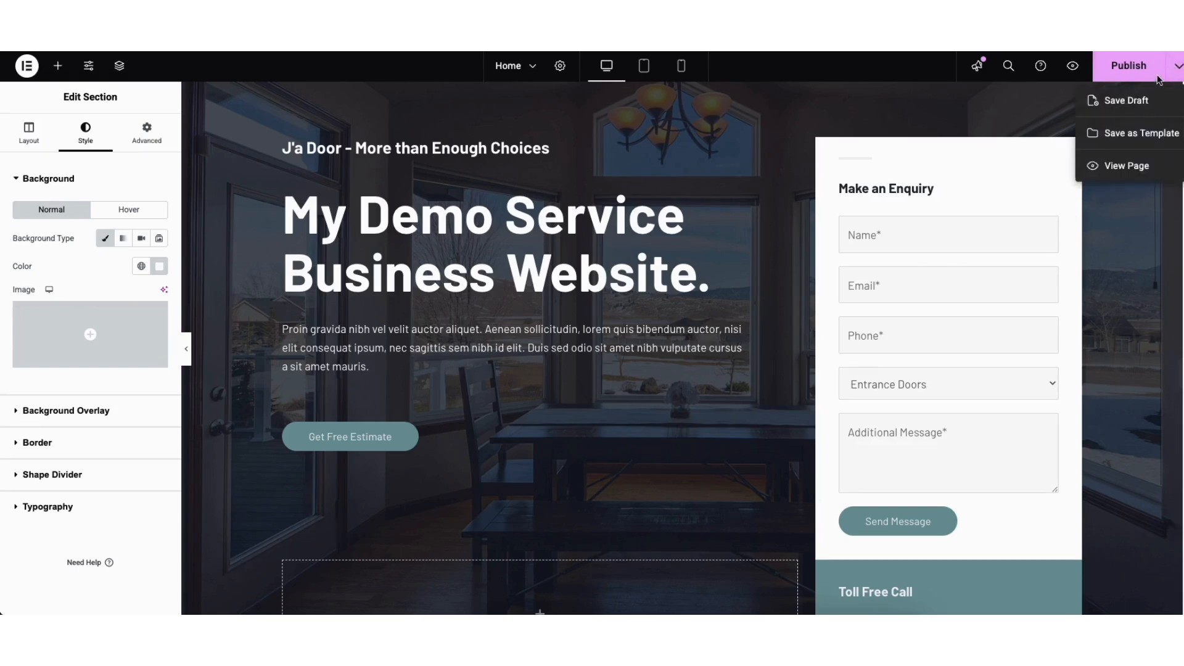
{"action": "left_click", "coordinate": [1131, 102]}
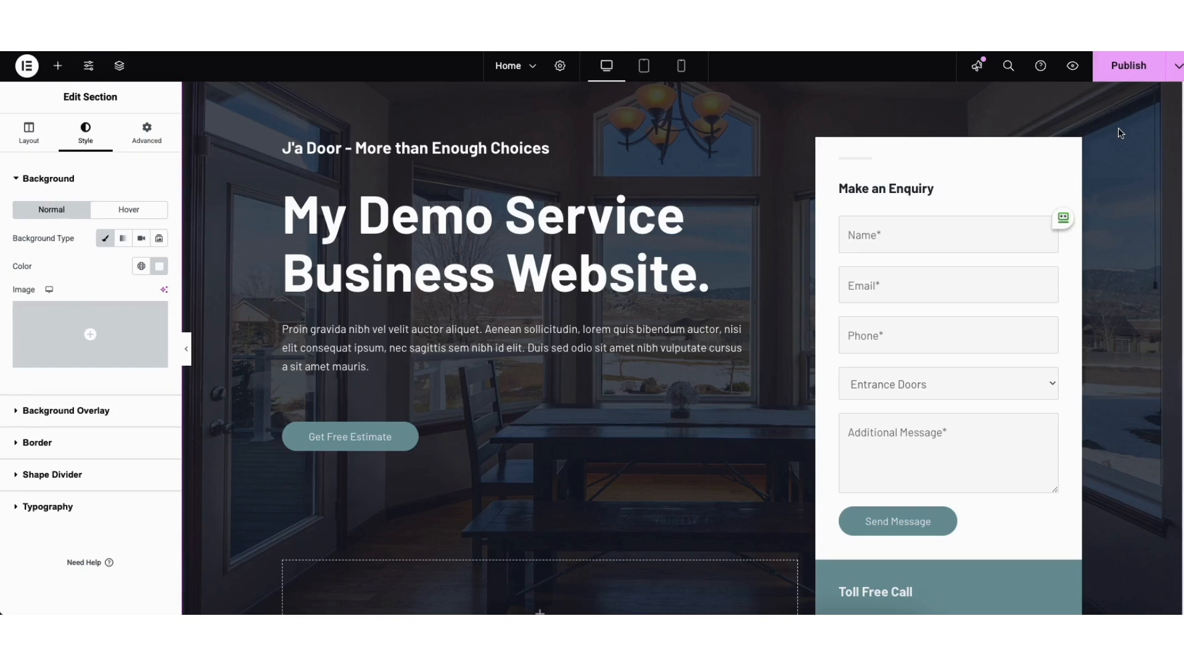
{"action": "left_click", "coordinate": [1073, 67]}
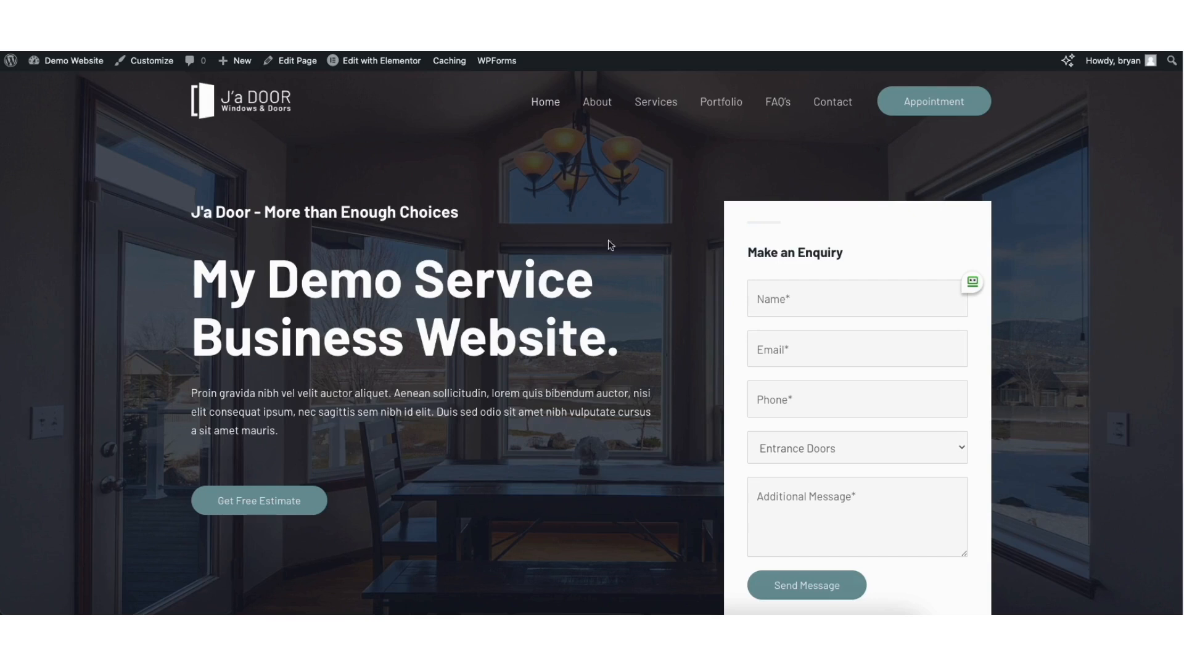
Step: View the Contact page's contact details and enquiry form, and go to the WordPress dashboard
{"action": "left_click", "coordinate": [830, 108]}
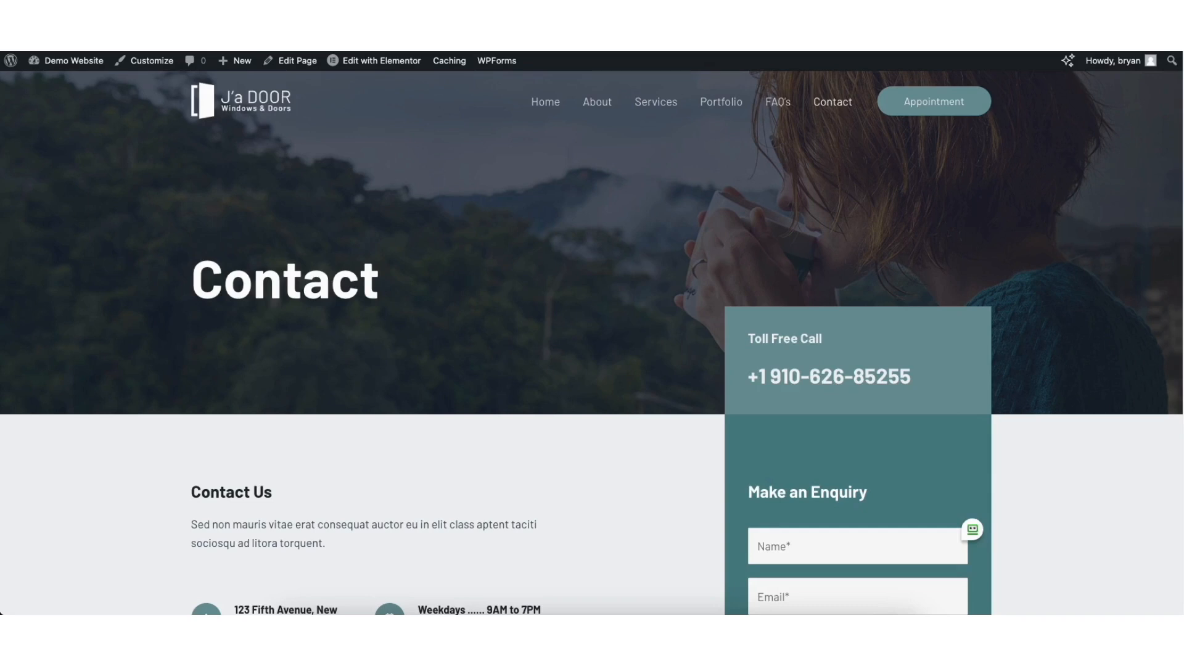
{"action": "scroll", "coordinate": [1179, 203], "scroll_direction": "down", "scroll_amount": 4}
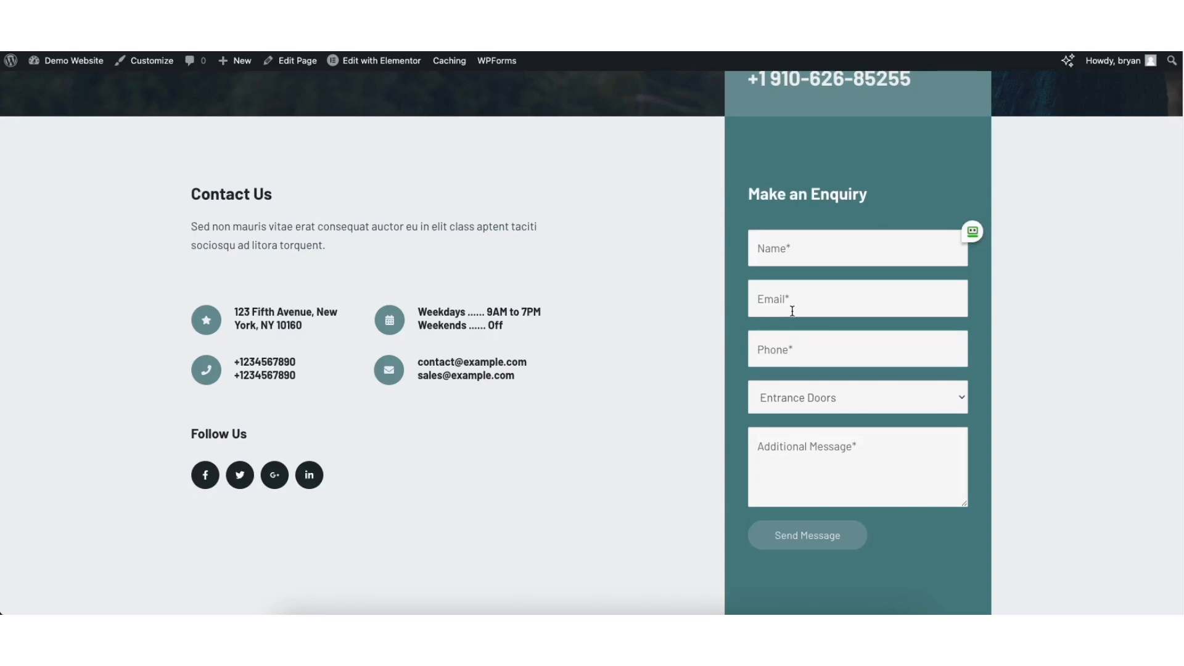
{"action": "mouse_move", "coordinate": [53, 66]}
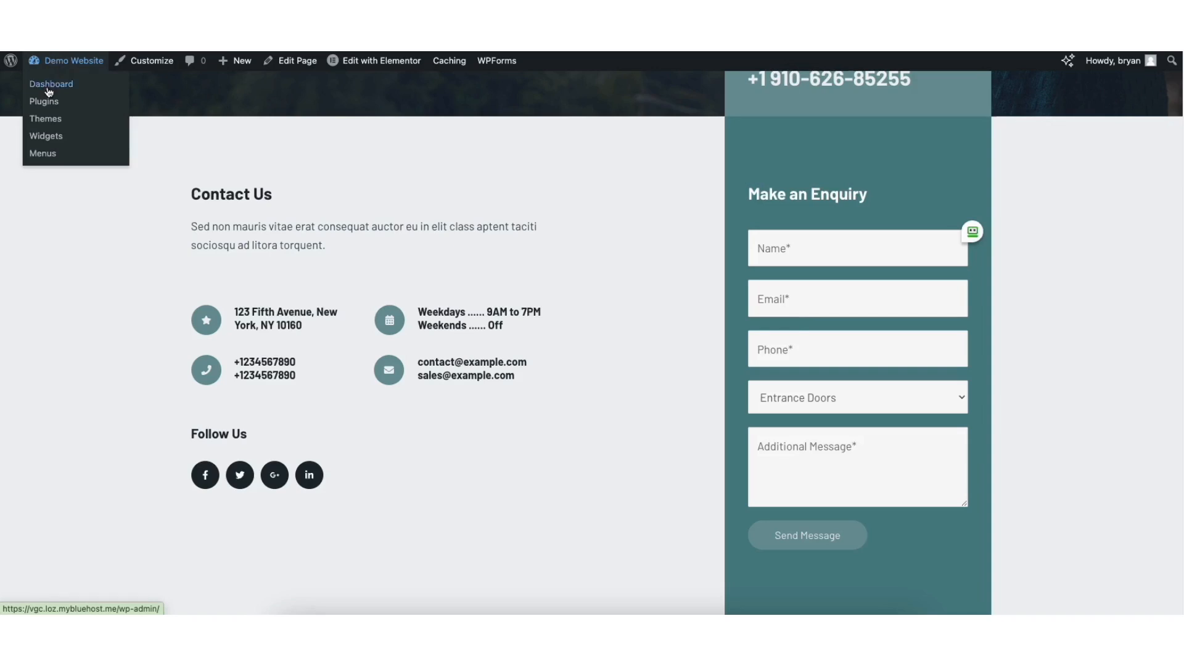
{"action": "left_click", "coordinate": [51, 85]}
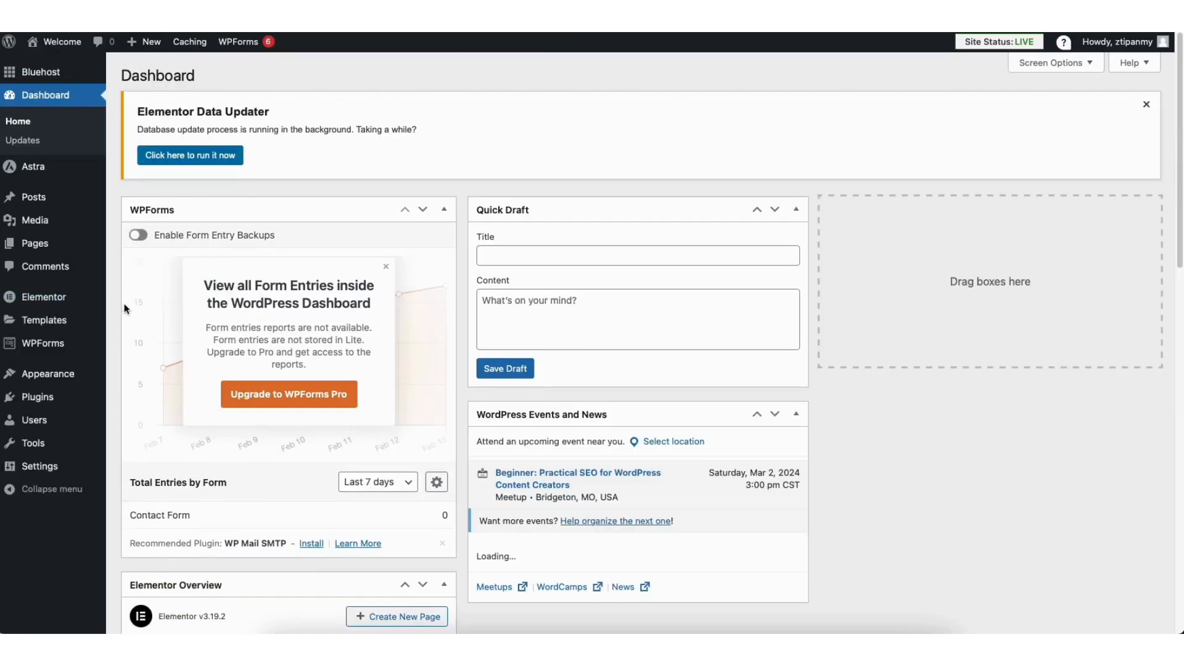
Step: Open the Contact Form in WPForms for editing and add a Single Line Text field between the Your Name and Email fields
{"action": "mouse_move", "coordinate": [30, 349]}
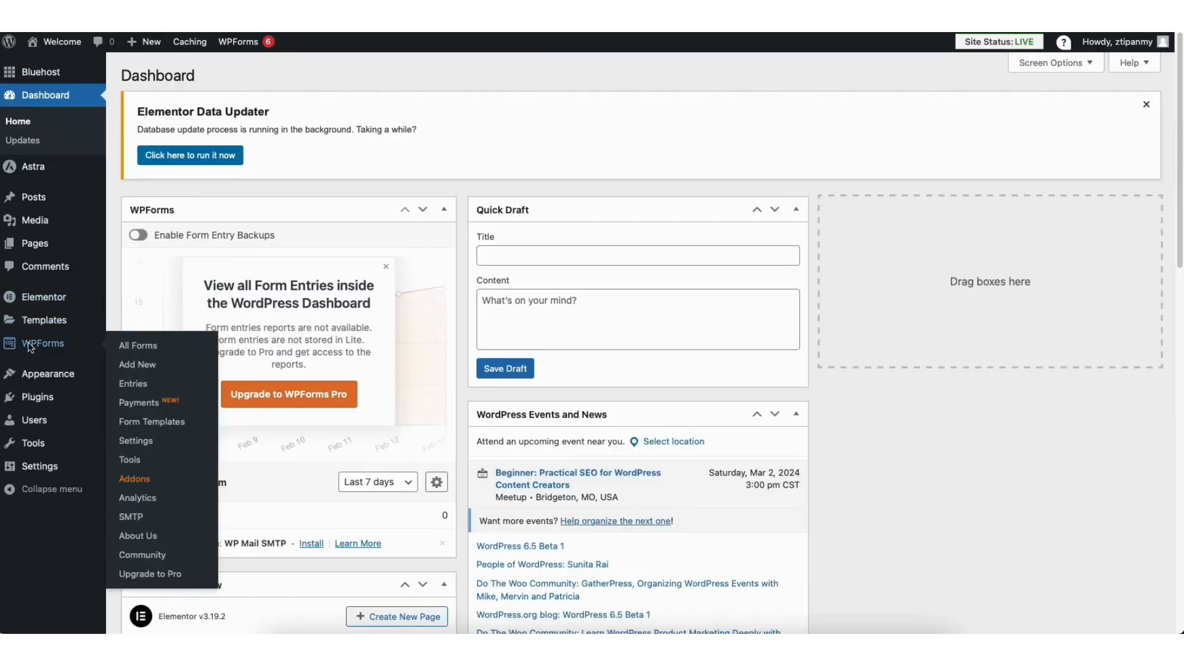
{"action": "left_click", "coordinate": [30, 347]}
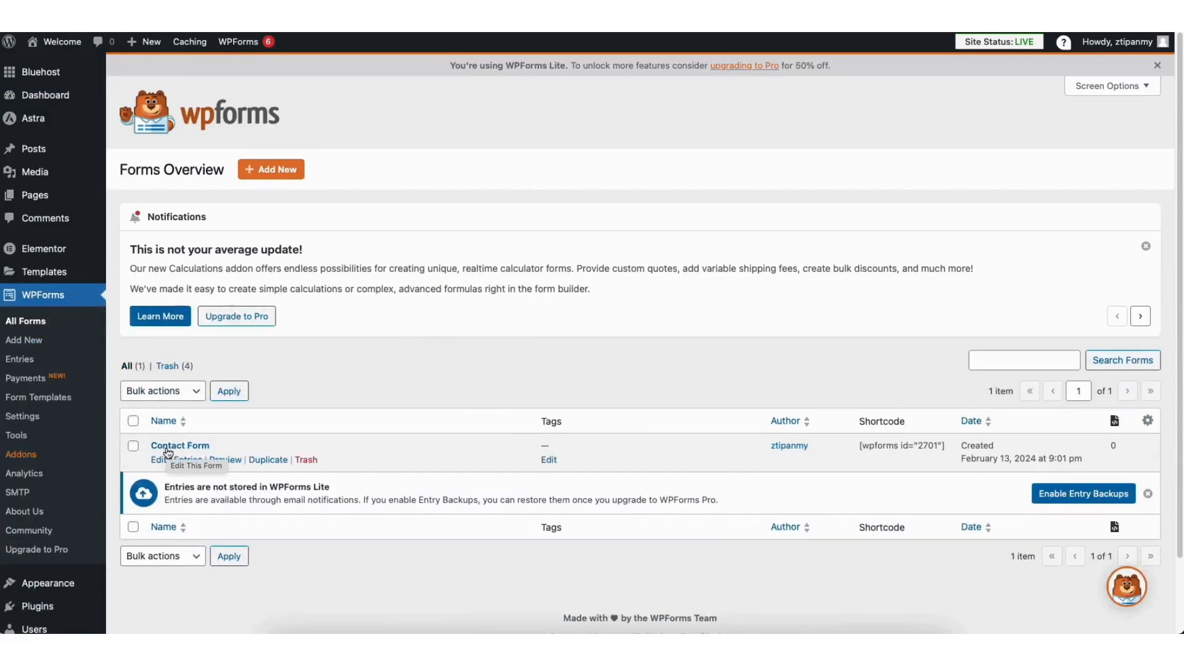
{"action": "left_click", "coordinate": [159, 460]}
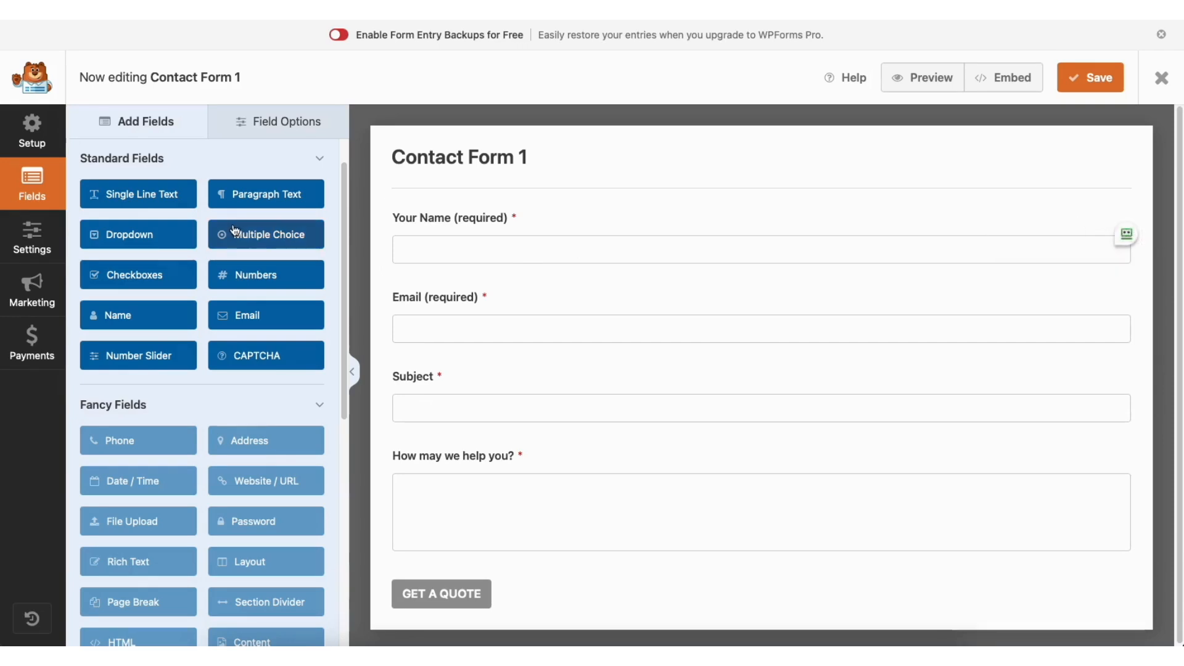
{"action": "mouse_move", "coordinate": [441, 223]}
{"action": "left_mouse_down"}
{"action": "mouse_move", "coordinate": [439, 306]}
{"action": "mouse_move", "coordinate": [439, 223]}
{"action": "left_mouse_up"}
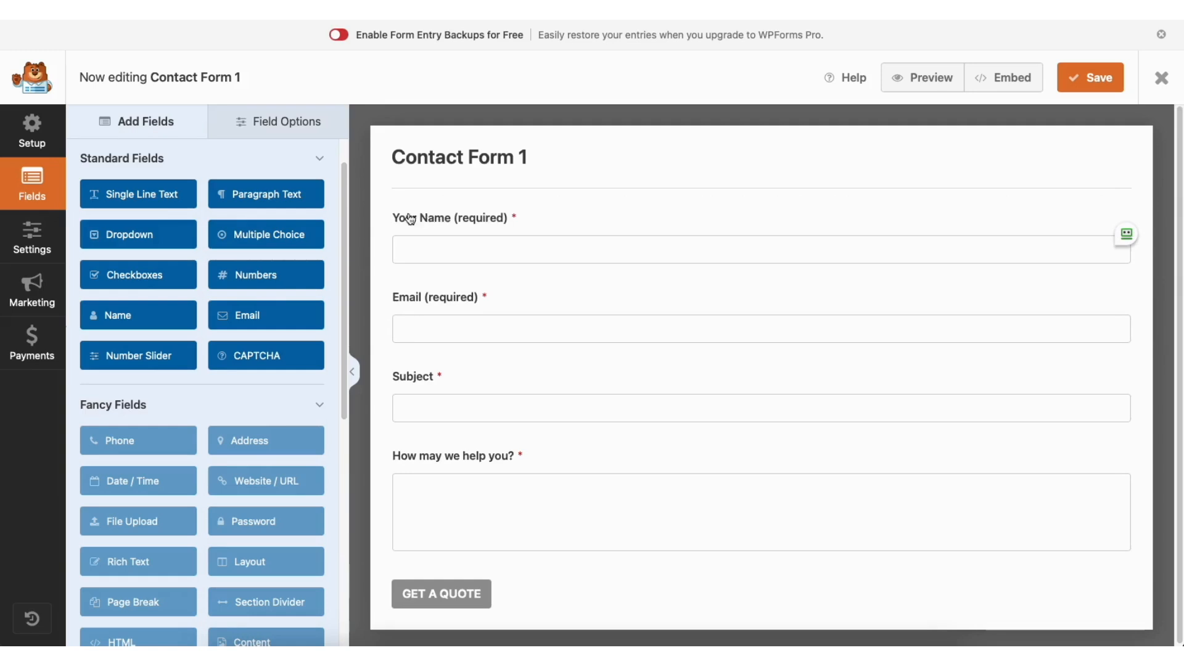
{"action": "left_click_drag", "start_coordinate": [156, 196], "coordinate": [462, 285]}
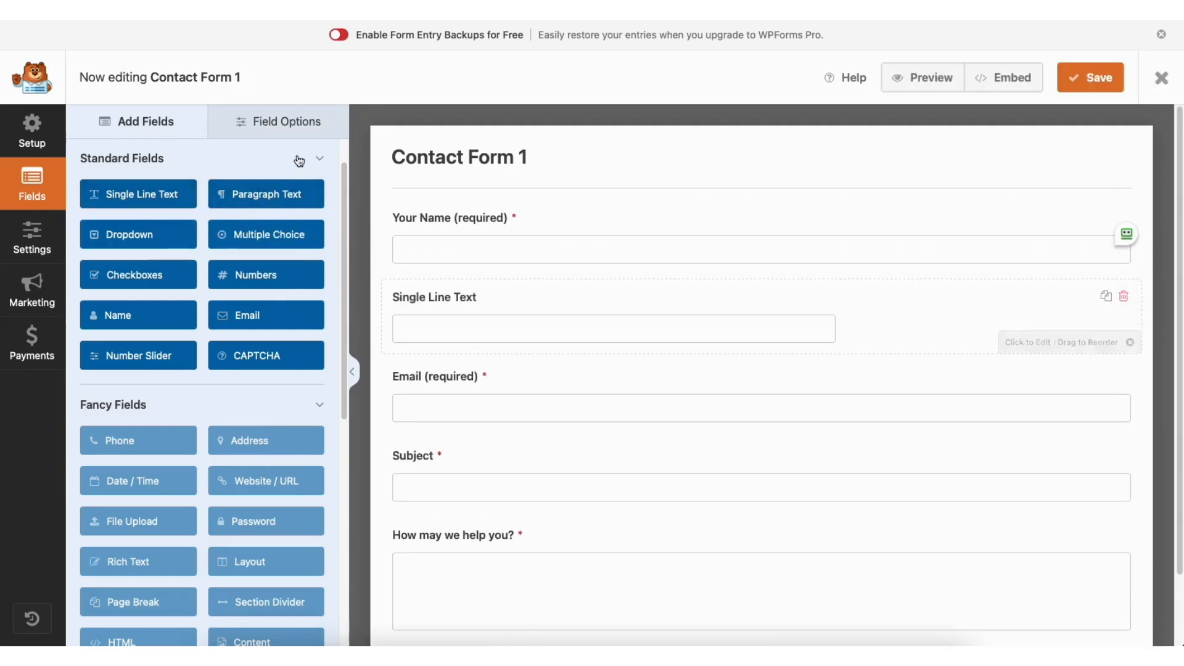
Step: Review the Your Name field's general and advanced options, including the Required switch and the field size choices
{"action": "left_click", "coordinate": [274, 120]}
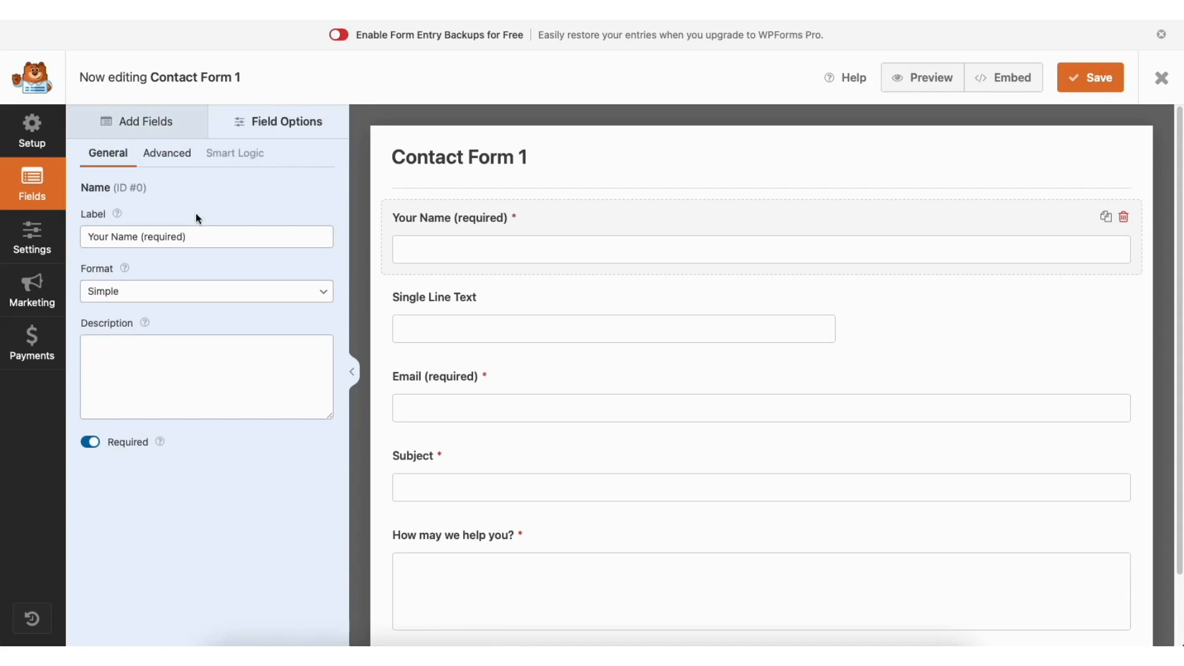
{"action": "left_click", "coordinate": [181, 236]}
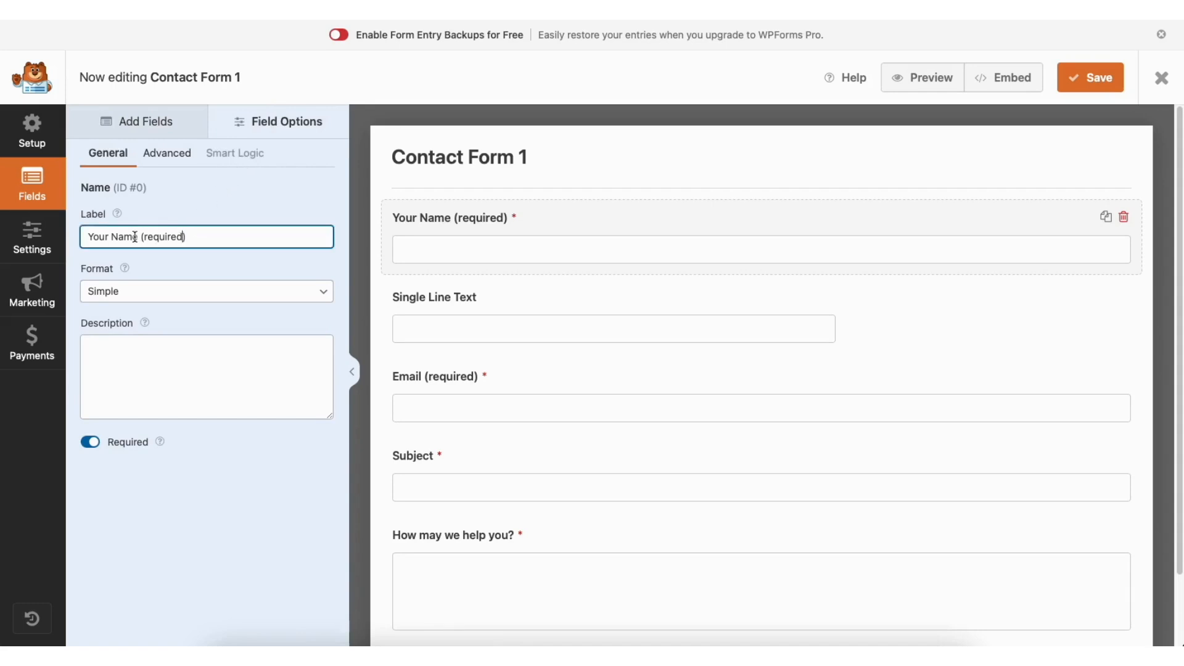
{"action": "left_click", "coordinate": [91, 442]}
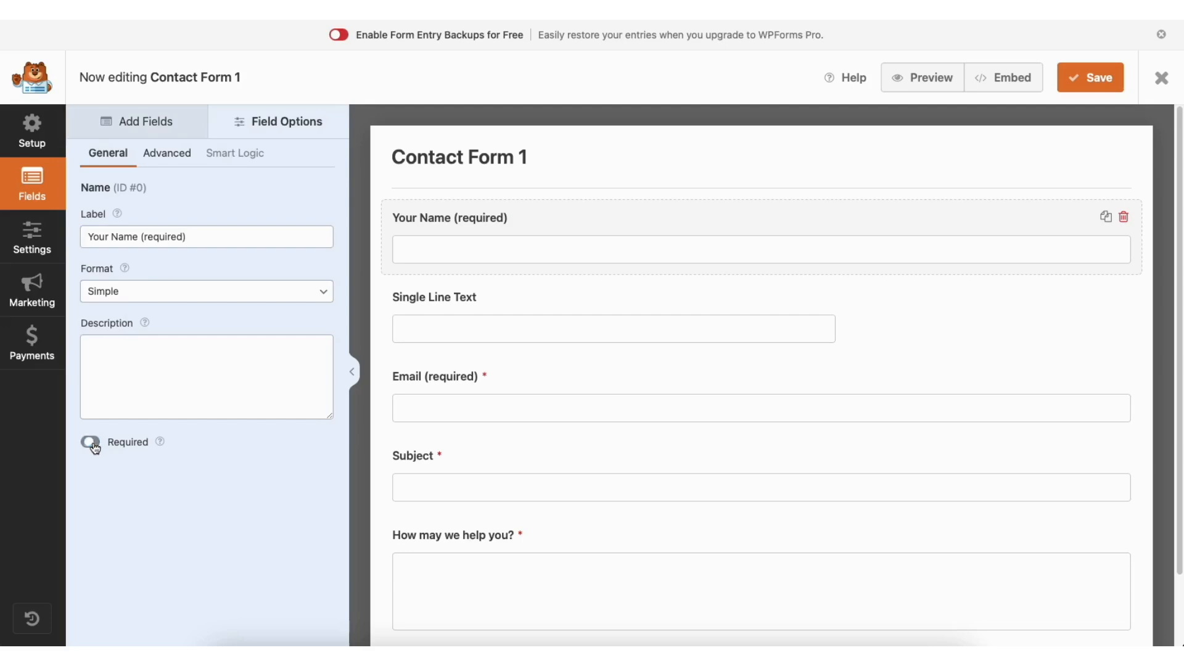
{"action": "left_click", "coordinate": [91, 442]}
{"action": "left_click", "coordinate": [183, 157]}
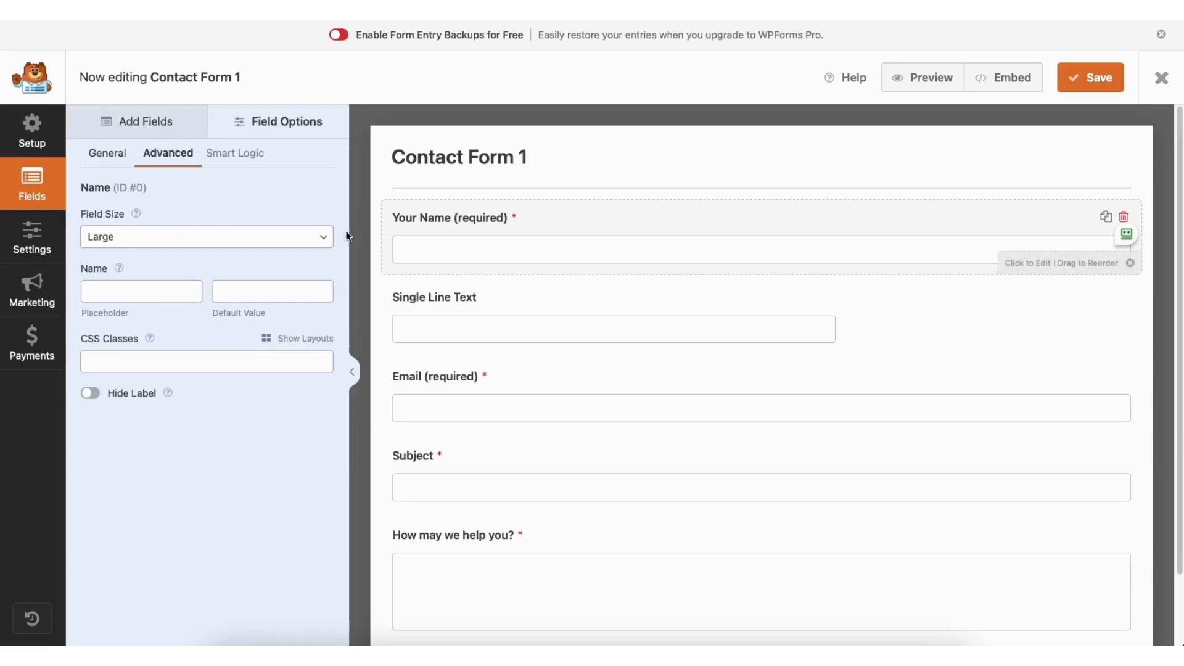
{"action": "left_click", "coordinate": [164, 239]}
{"action": "left_click", "coordinate": [162, 231]}
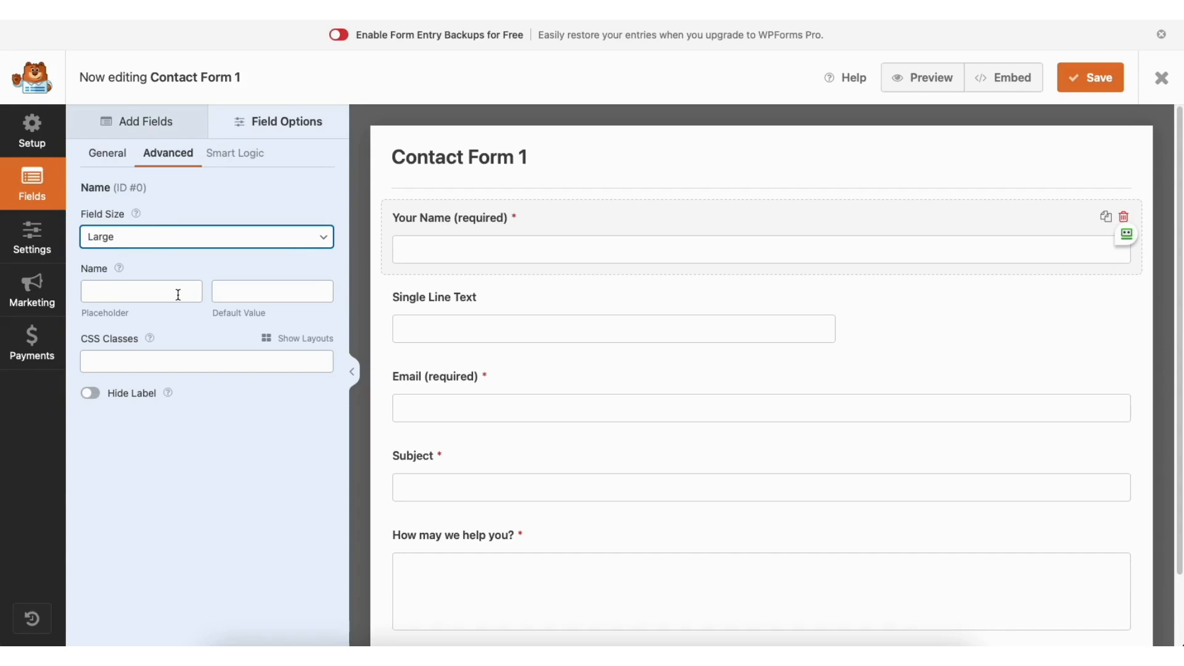
Step: Review the contact form's General, Spam Protection and Security, Notifications and Confirmations settings
{"action": "left_click", "coordinate": [39, 238]}
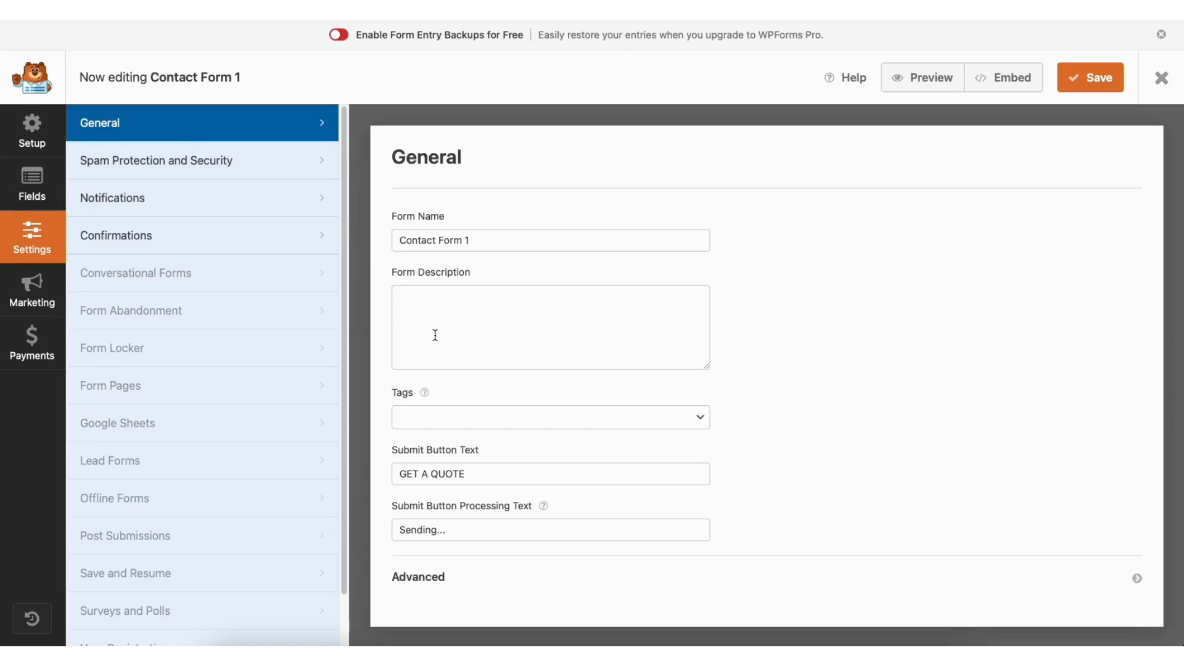
{"action": "left_click", "coordinate": [245, 164]}
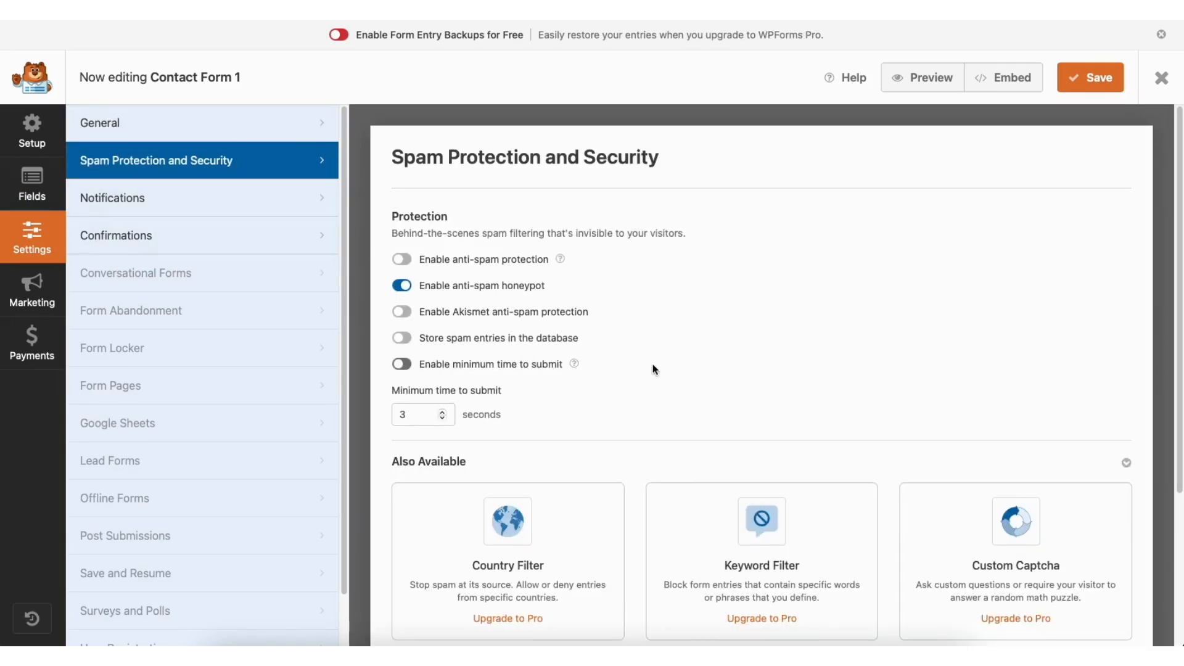
{"action": "left_click", "coordinate": [227, 202]}
{"action": "left_click_drag", "start_coordinate": [1178, 206], "coordinate": [1176, 332]}
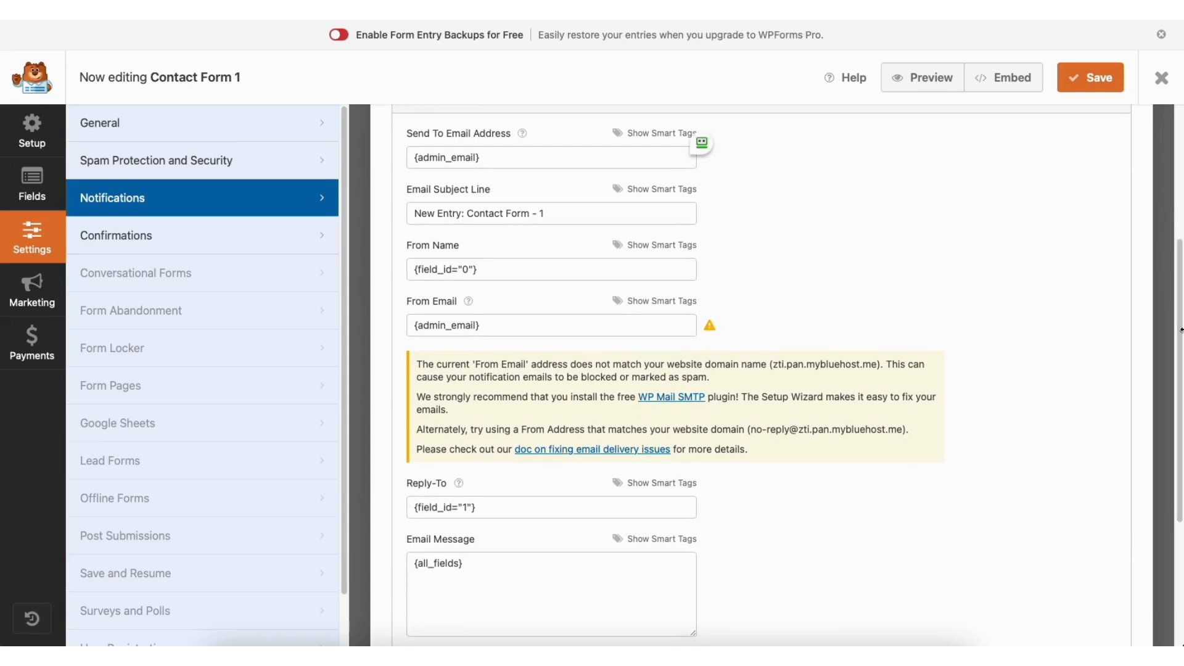
{"action": "left_click", "coordinate": [230, 239]}
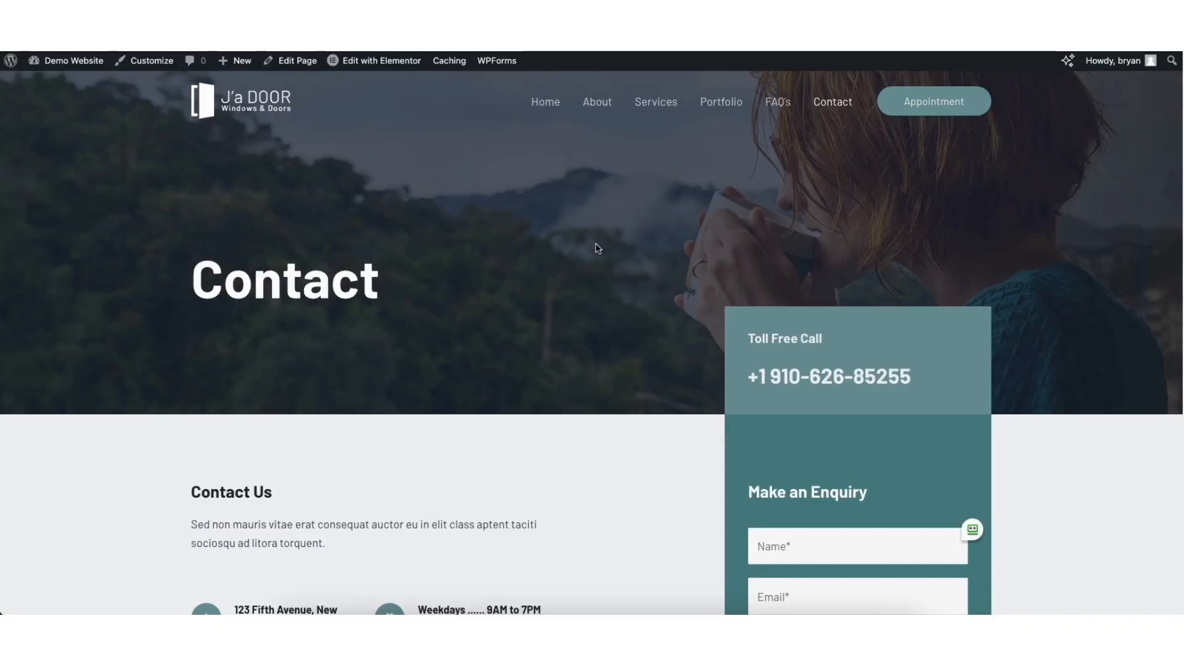
Step: Edit the Contact page with Elementor and set its Google Maps widget to zoom 12 and height 522 px
{"action": "left_click", "coordinate": [358, 61]}
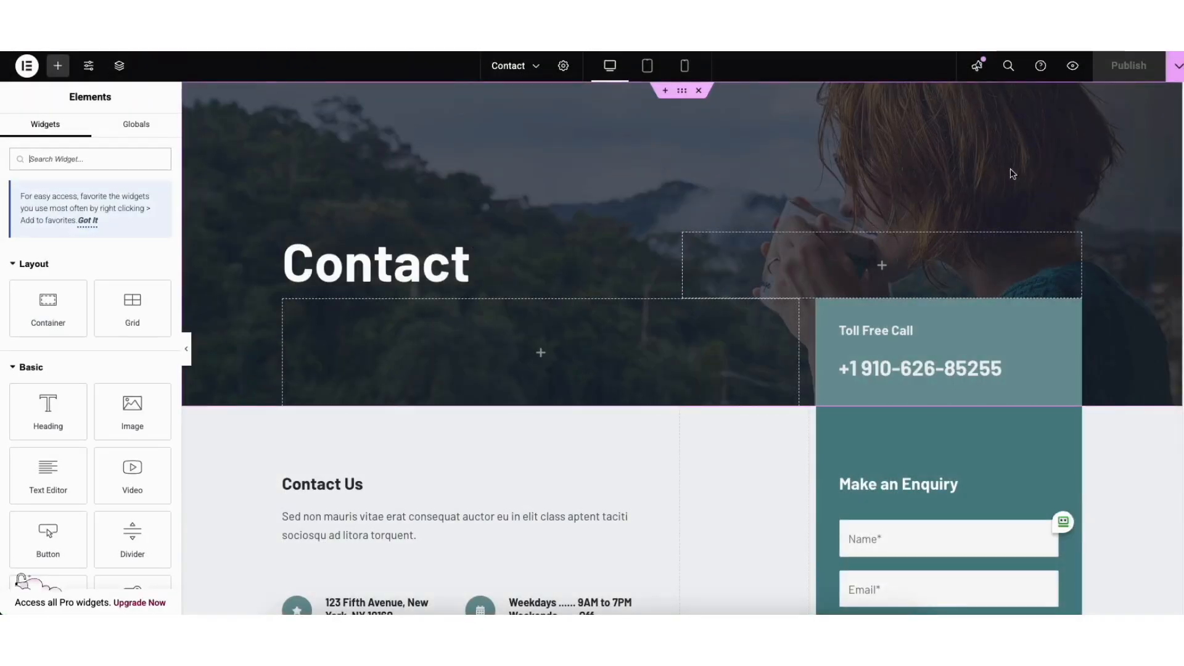
{"action": "scroll", "coordinate": [1175, 119], "scroll_direction": "down", "scroll_amount": 10}
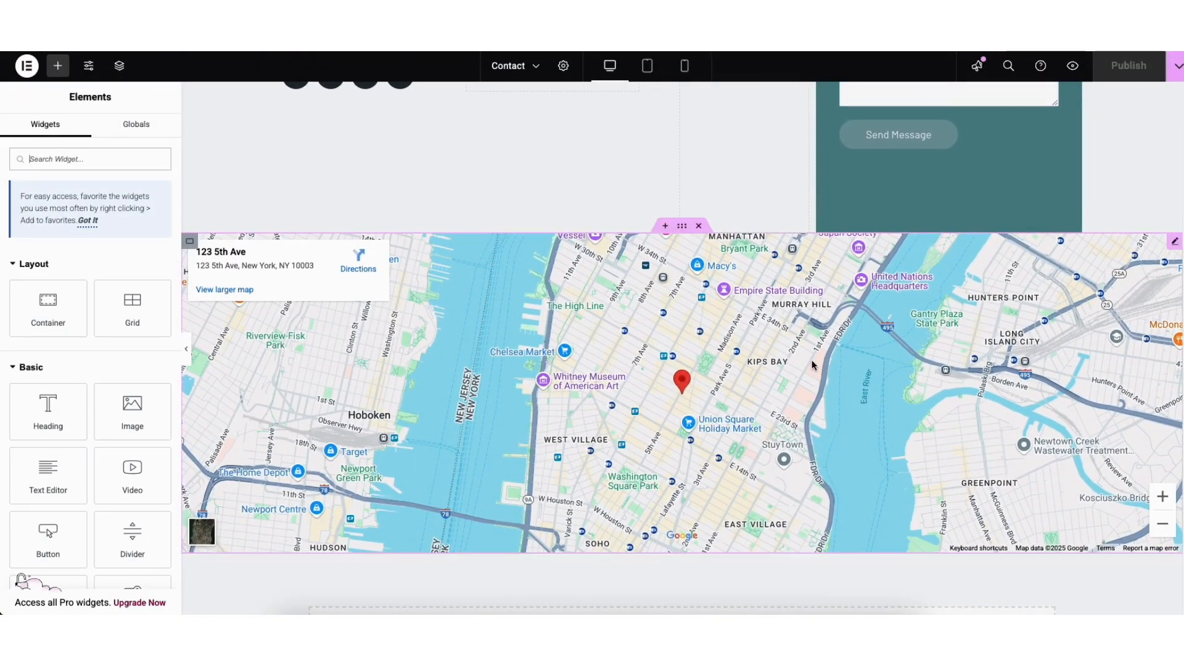
{"action": "left_click", "coordinate": [1172, 242]}
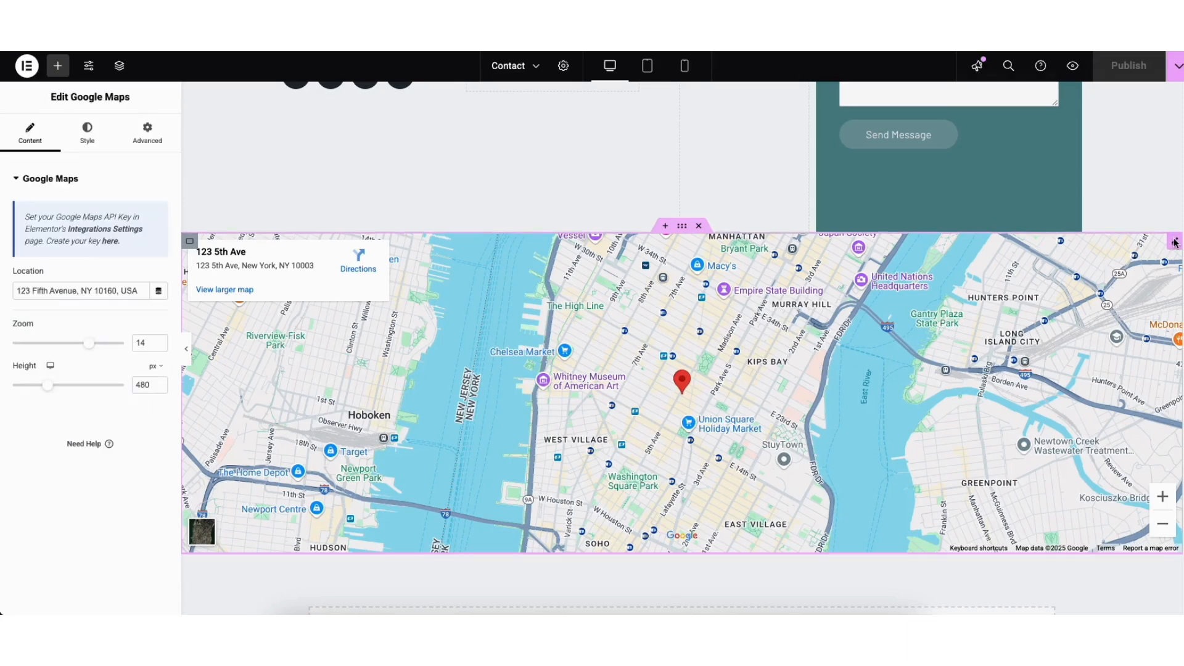
{"action": "left_click_drag", "start_coordinate": [21, 292], "coordinate": [140, 298]}
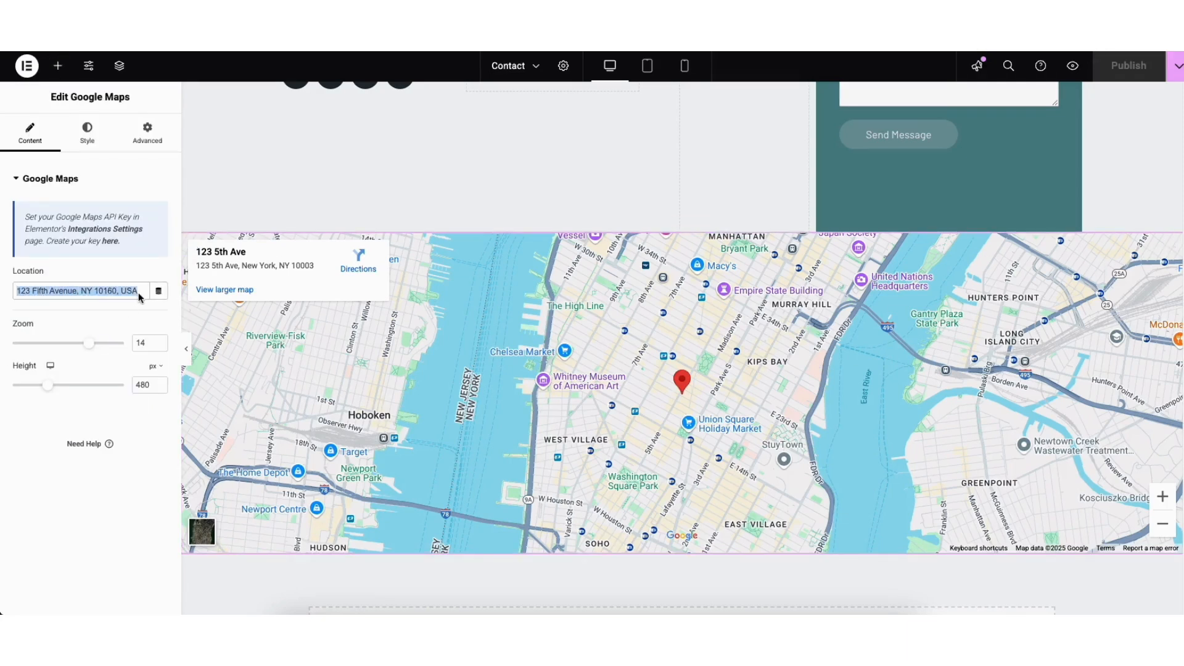
{"action": "left_click_drag", "start_coordinate": [89, 342], "coordinate": [79, 346]}
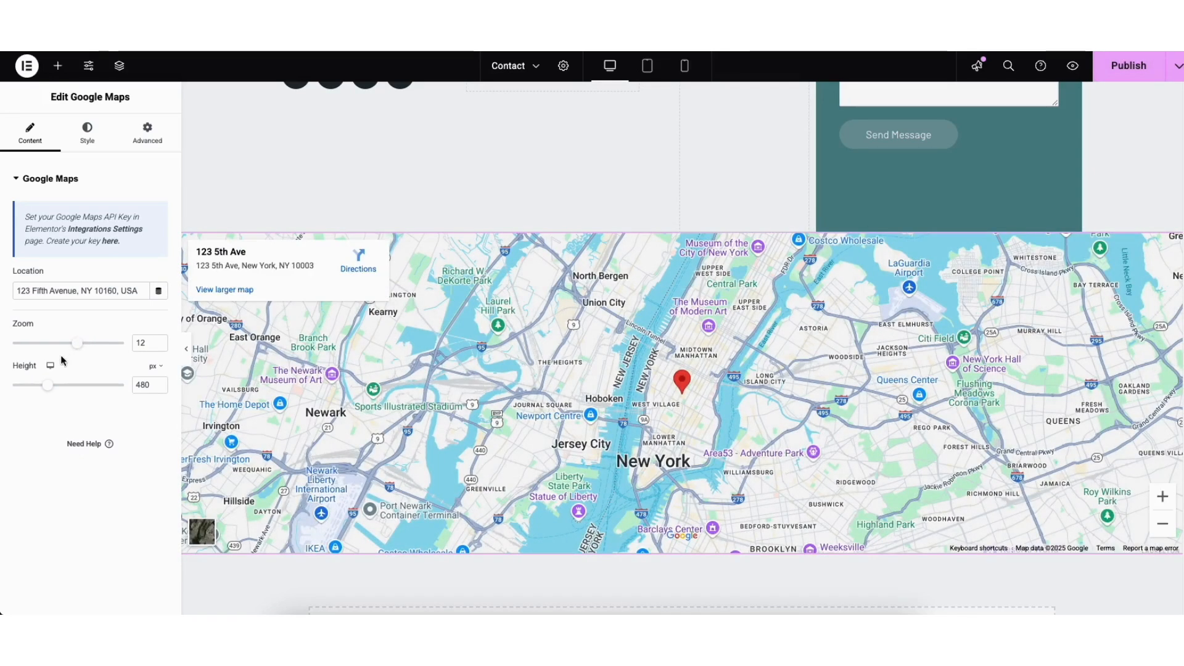
{"action": "left_click_drag", "start_coordinate": [47, 386], "coordinate": [56, 387]}
{"action": "left_click_drag", "start_coordinate": [61, 388], "coordinate": [52, 386]}
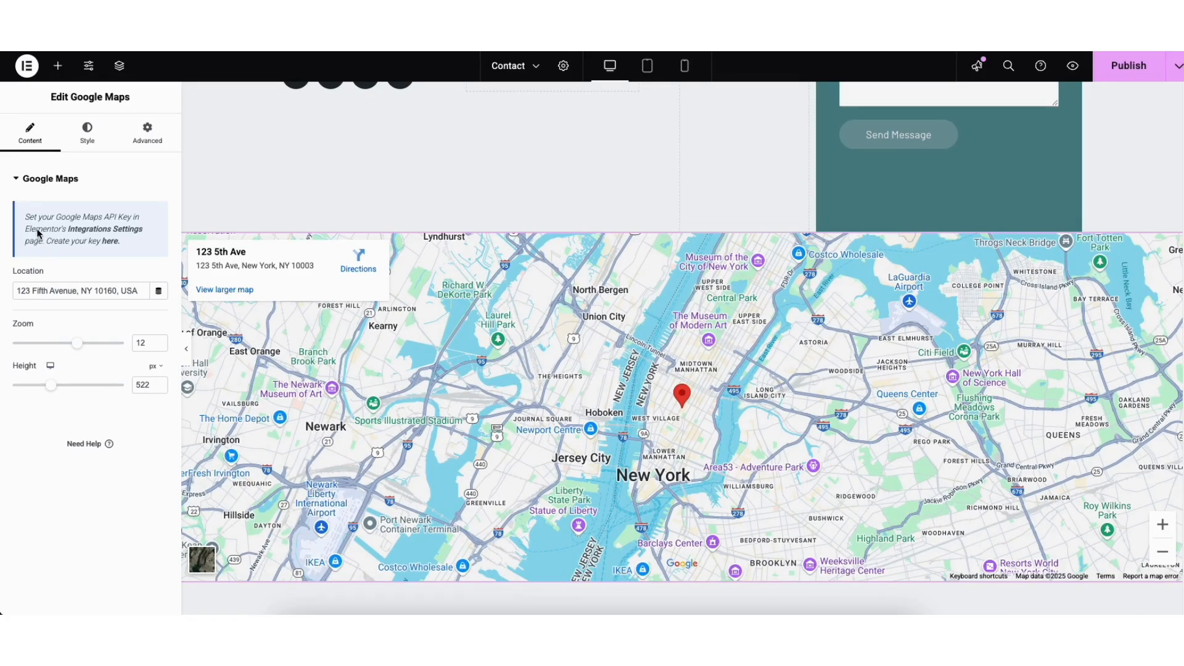
Step: Open the Google Maps API key guide from the map widget and go to the Google Maps Platform Credentials page
{"action": "left_click", "coordinate": [111, 241]}
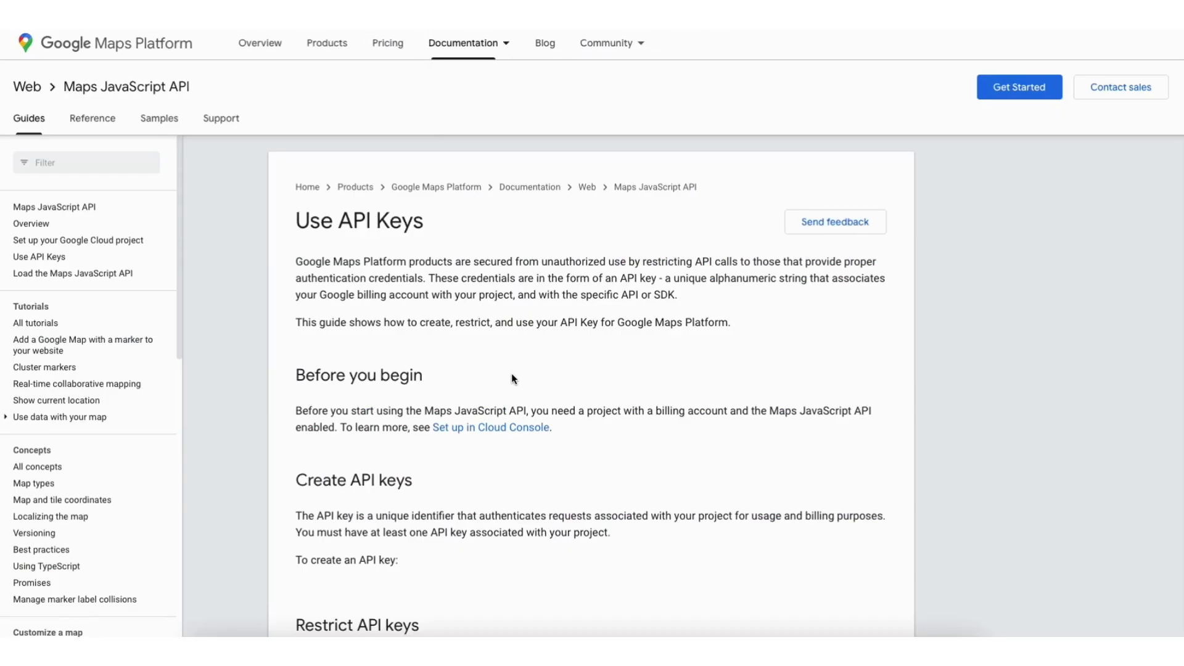
{"action": "scroll", "coordinate": [512, 377], "scroll_direction": "down", "scroll_amount": 6}
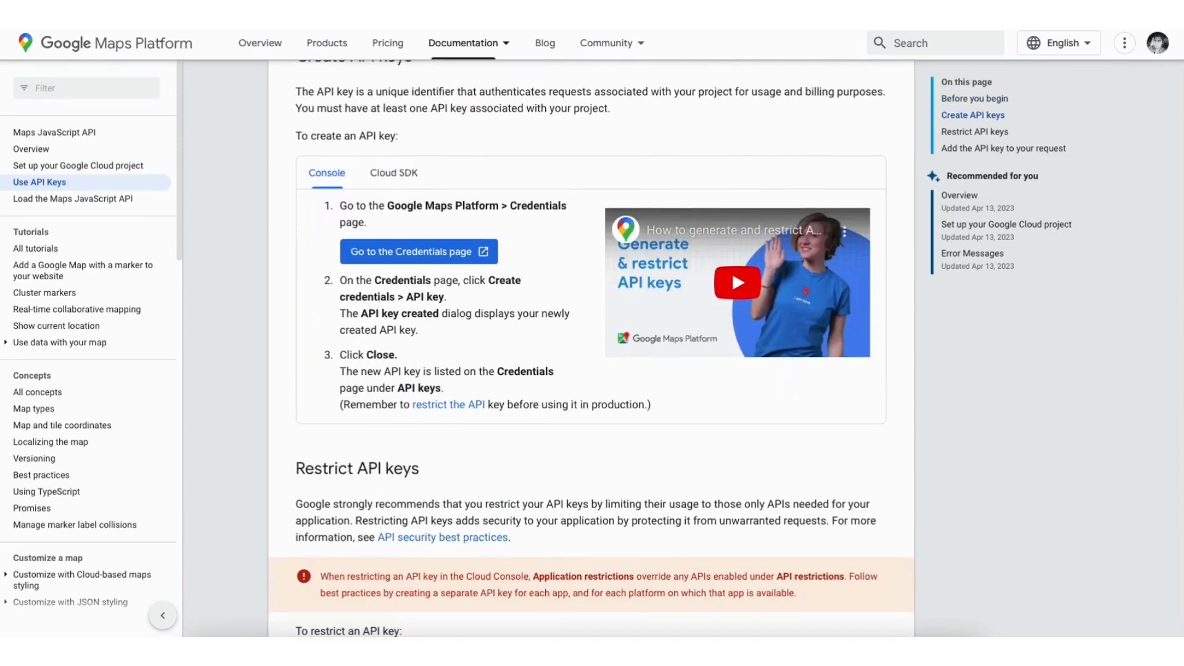
{"action": "left_click", "coordinate": [391, 249]}
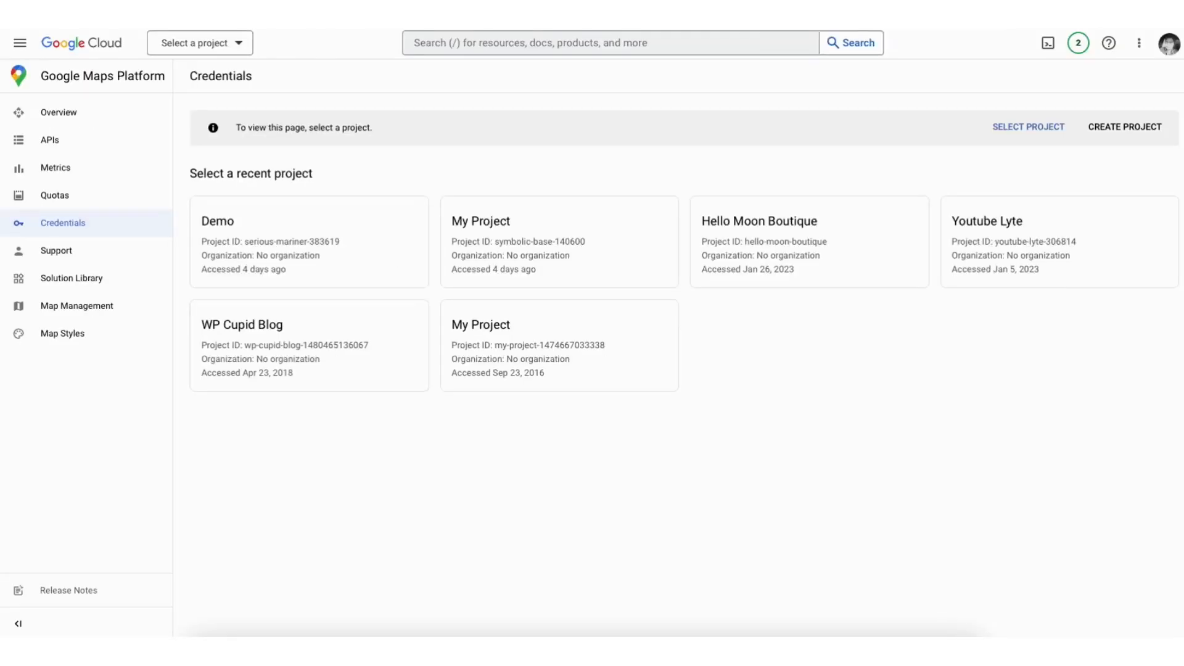
Step: Create a Google Cloud project named Demo1 with no organization, and open Elementor's Integrations Settings from the map widget
{"action": "left_click", "coordinate": [1125, 126]}
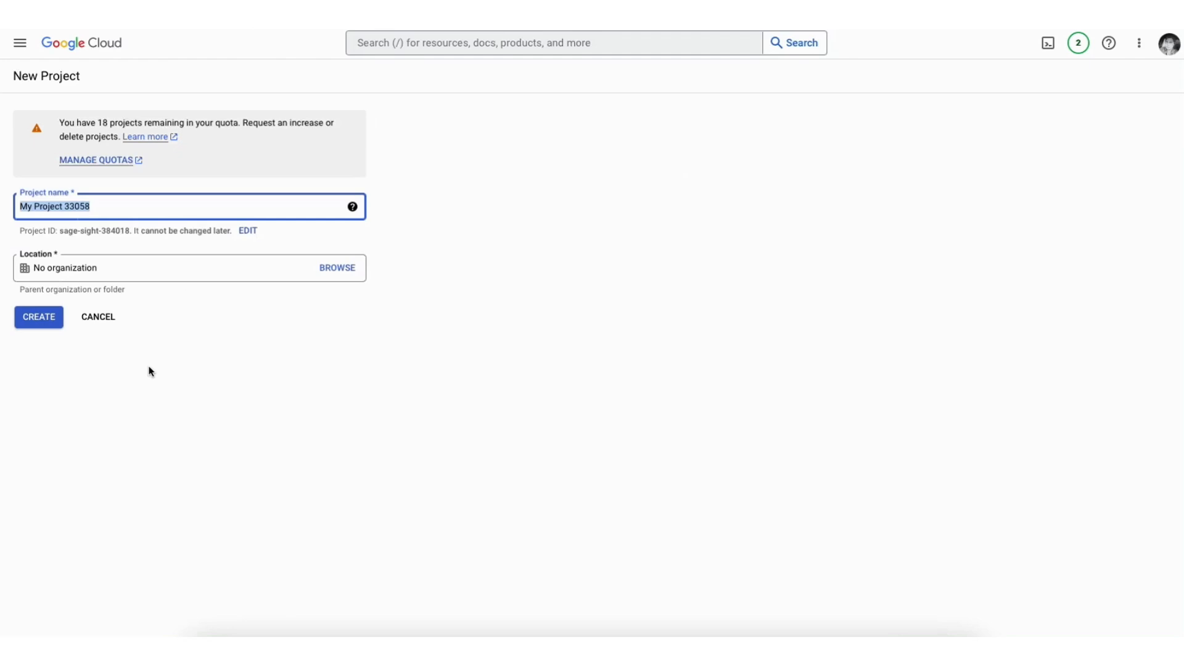
{"action": "type", "text": "Demo1"}
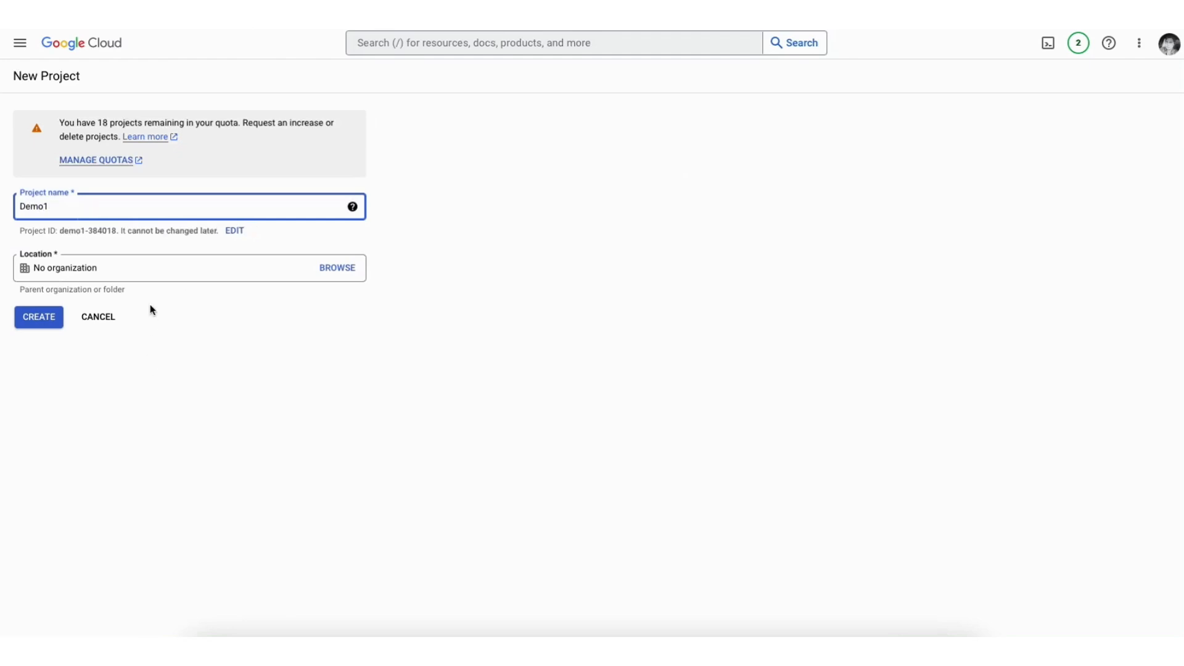
{"action": "left_click", "coordinate": [143, 269]}
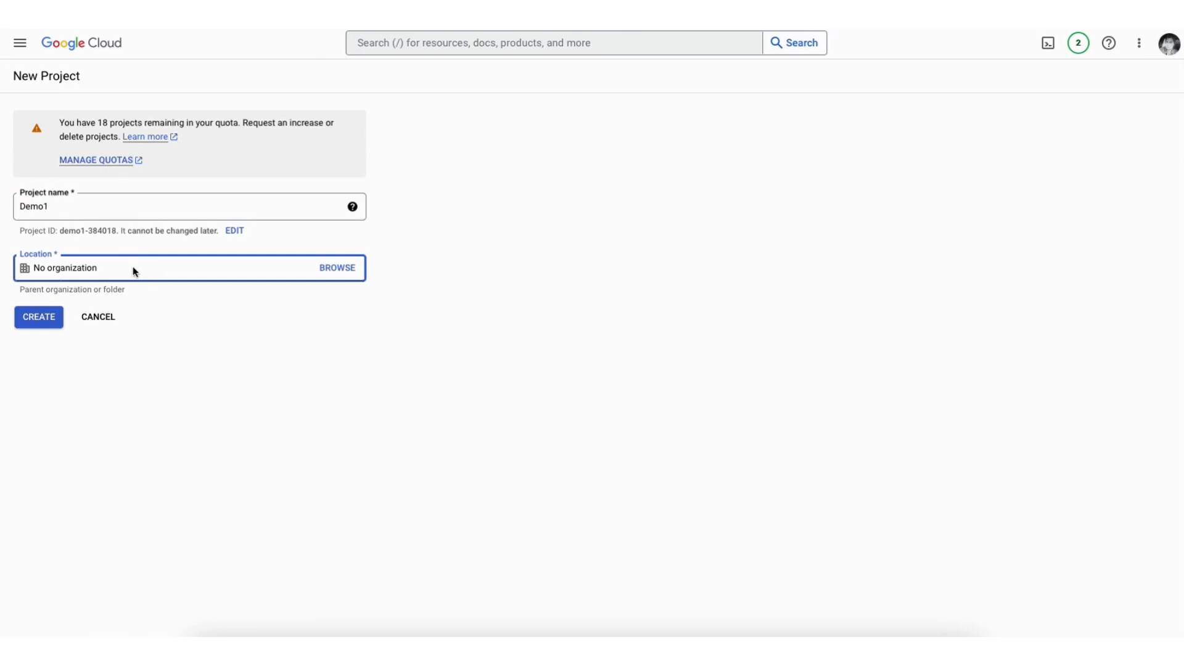
{"action": "left_click", "coordinate": [39, 318]}
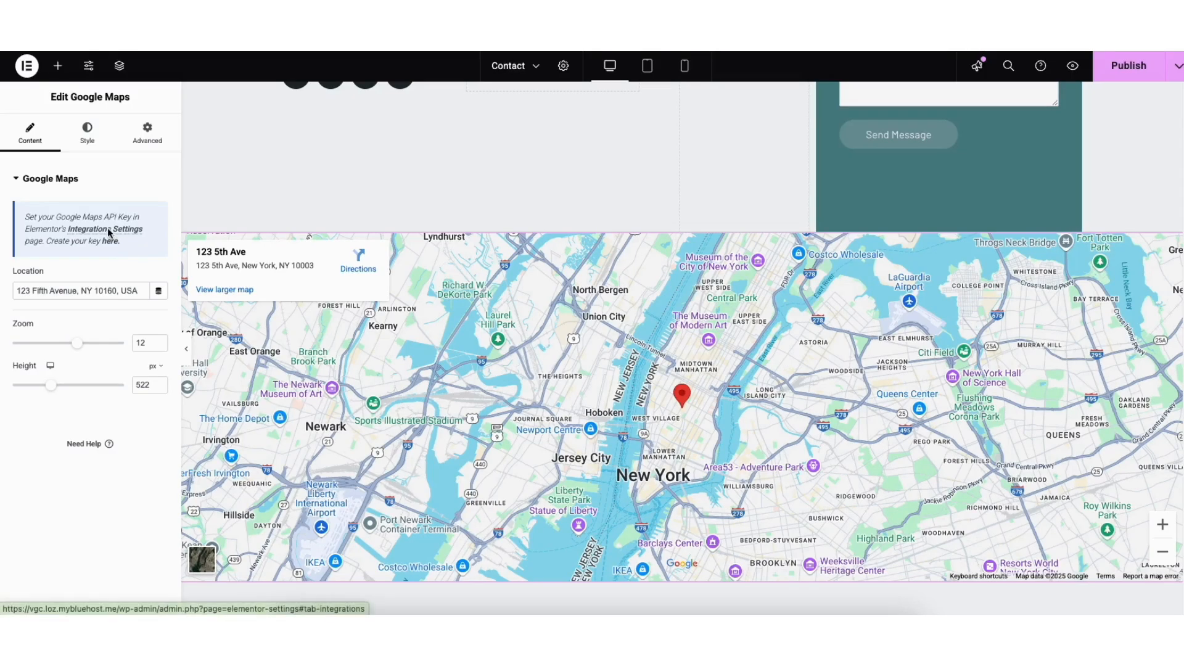
{"action": "left_click", "coordinate": [109, 232]}
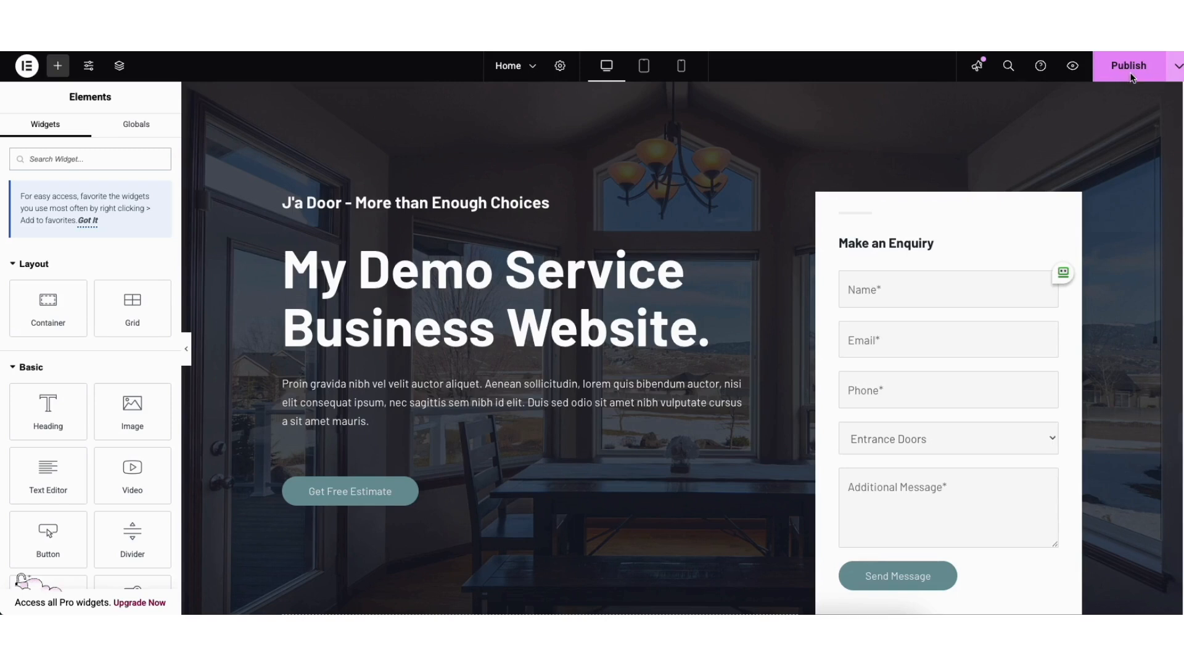
Step: Check the home page's save options and view its tablet and mobile layouts before returning to the desktop layout
{"action": "left_click", "coordinate": [1174, 74]}
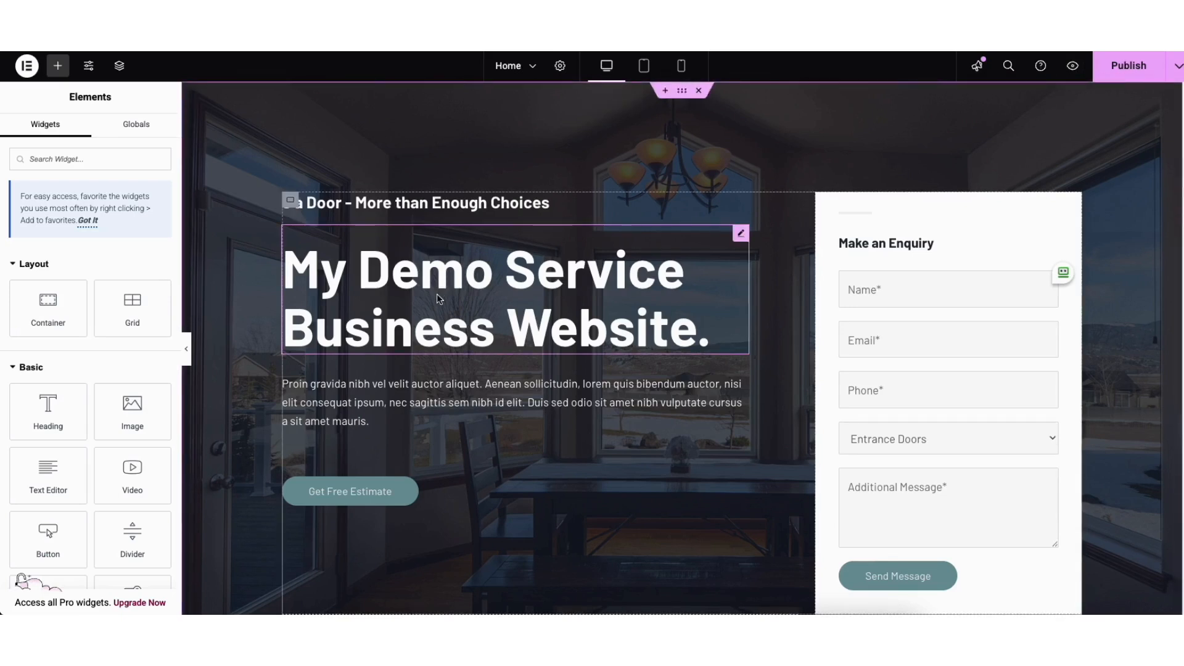
{"action": "left_click", "coordinate": [643, 66]}
{"action": "left_click_drag", "start_coordinate": [940, 118], "coordinate": [937, 213]}
{"action": "left_click", "coordinate": [681, 66]}
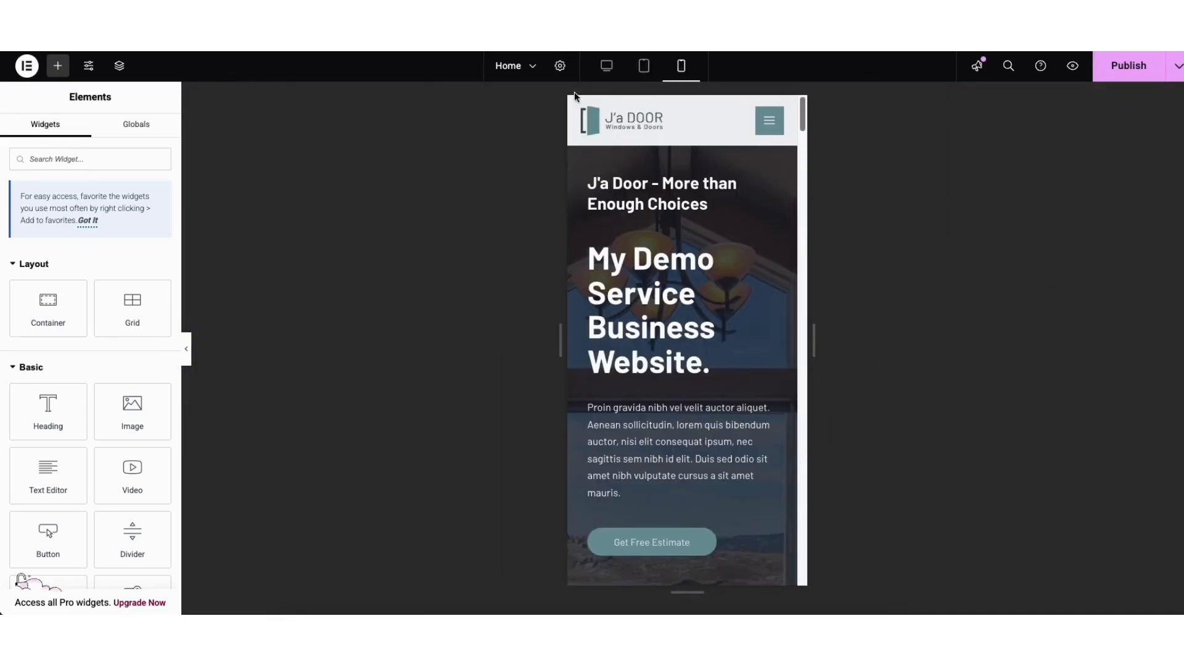
{"action": "left_click", "coordinate": [606, 66]}
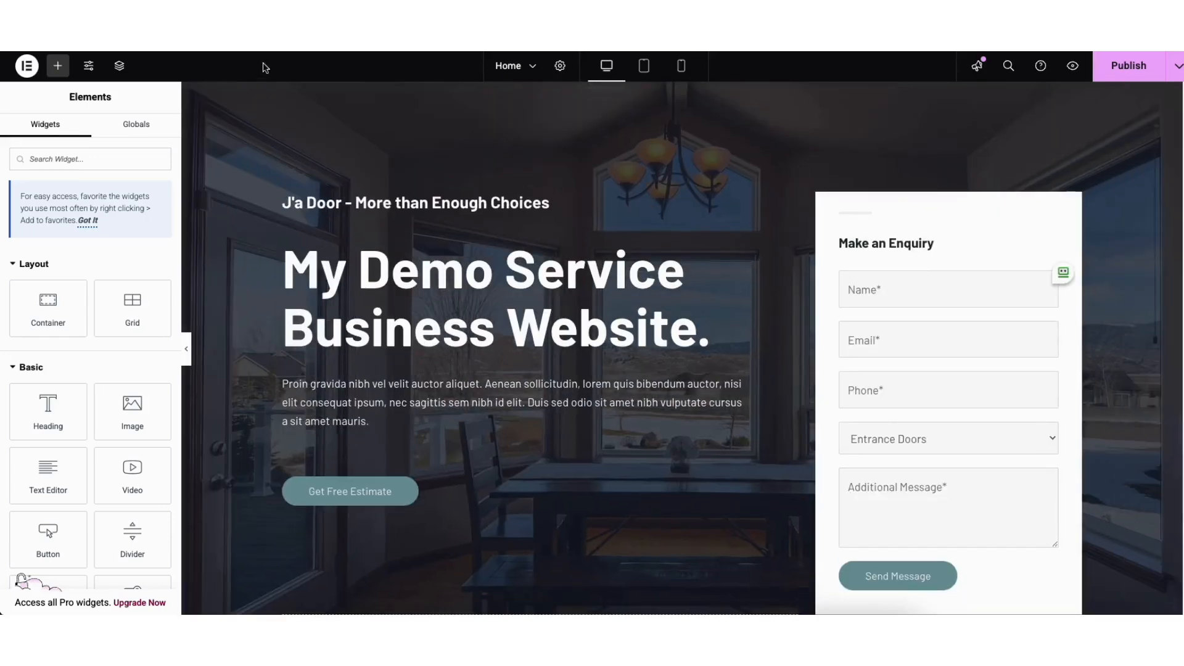
Step: View the Site Settings list for the home page, close it, and open the editor's History
{"action": "left_click", "coordinate": [89, 68]}
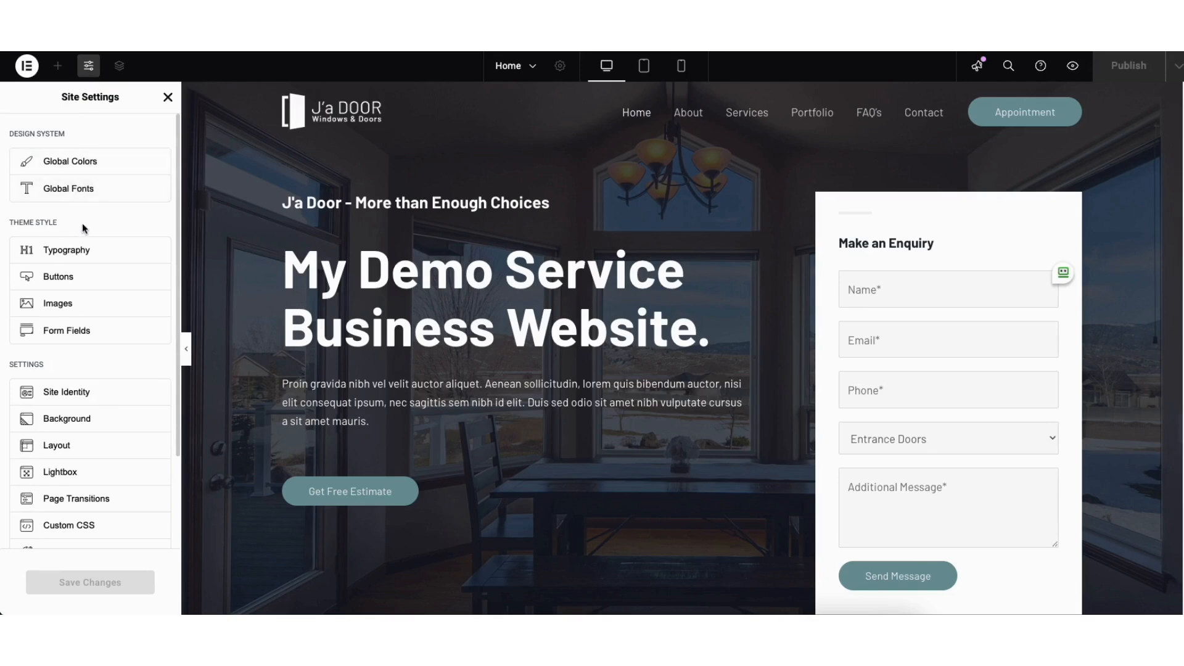
{"action": "left_click", "coordinate": [167, 97]}
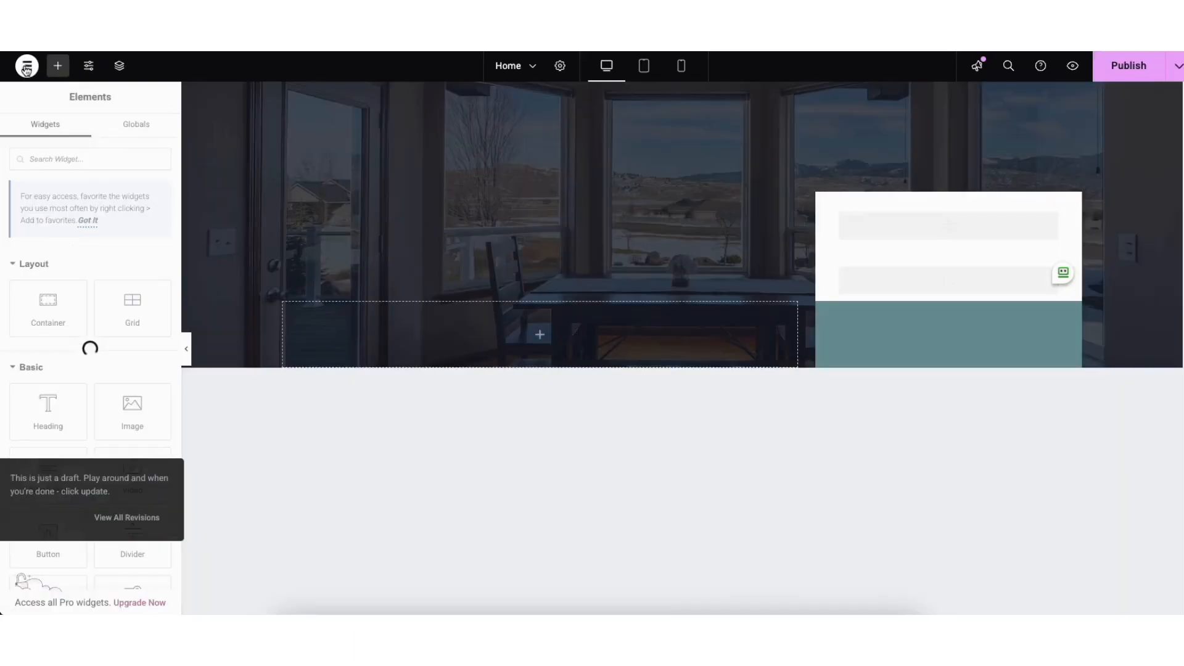
{"action": "left_click", "coordinate": [26, 65]}
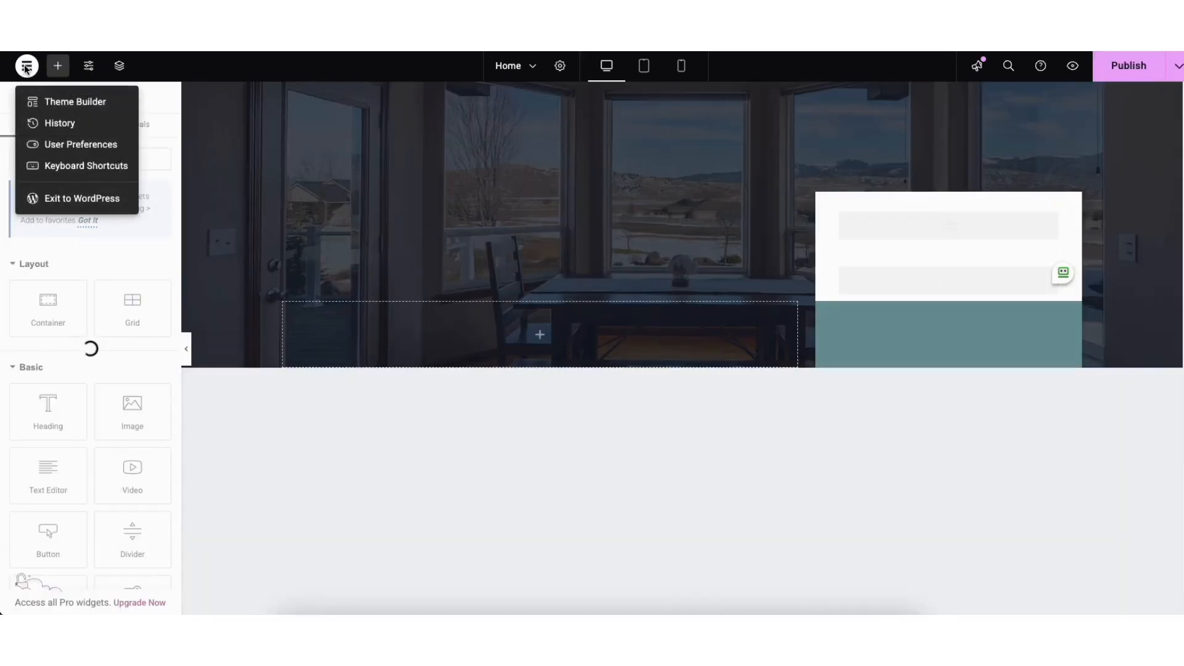
{"action": "left_click", "coordinate": [52, 124]}
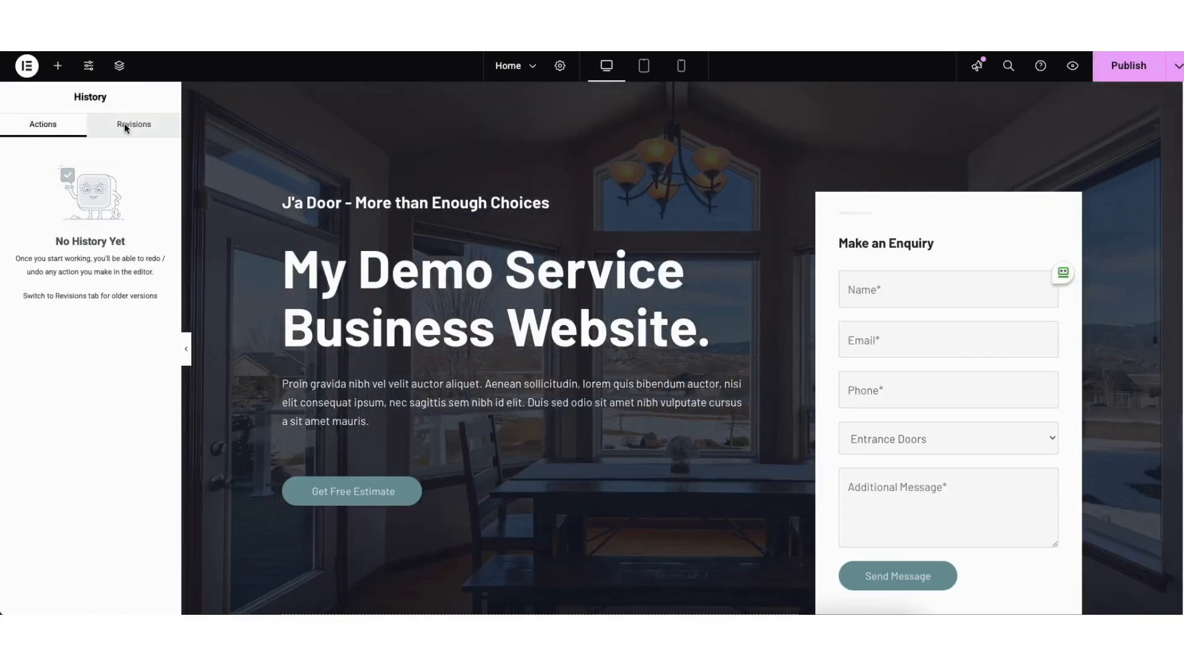
Step: View the home page's saved revisions, exit the Elementor editor and return to the WordPress dashboard
{"action": "left_click", "coordinate": [127, 124]}
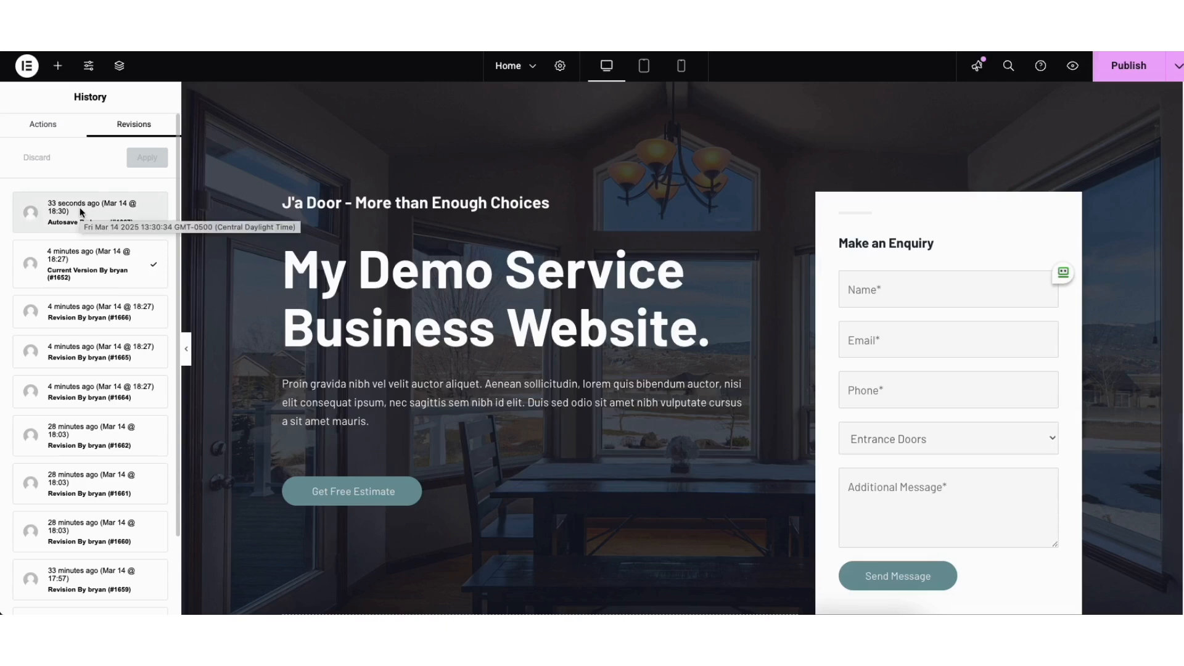
{"action": "left_click", "coordinate": [27, 69]}
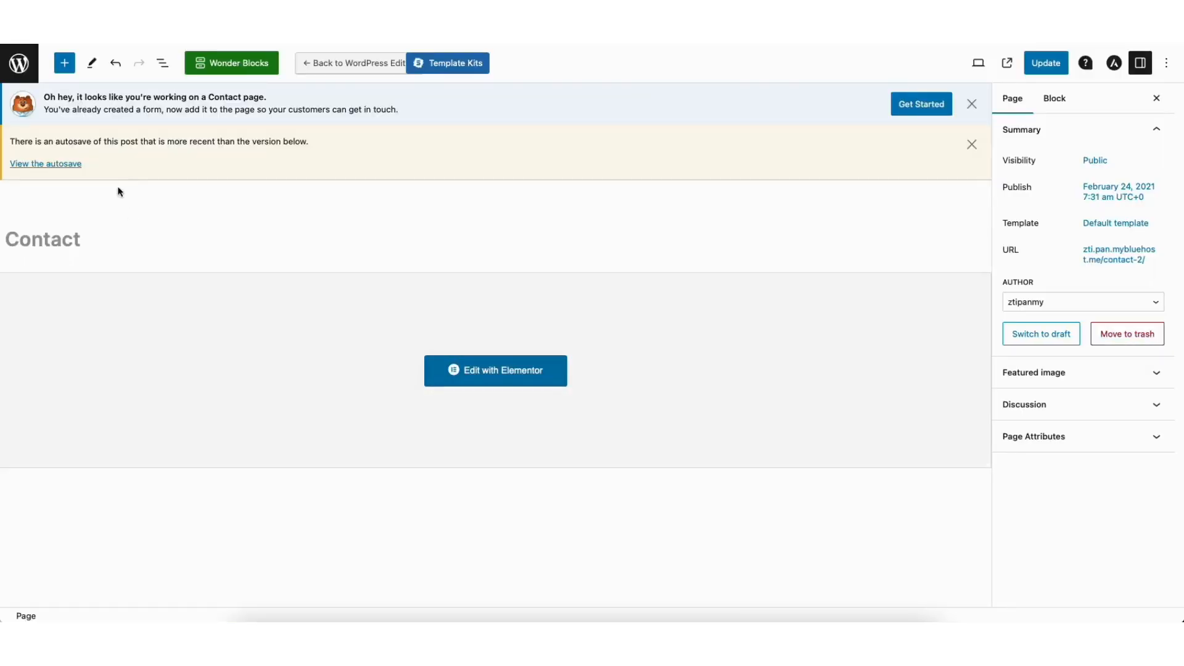
{"action": "left_click", "coordinate": [20, 64]}
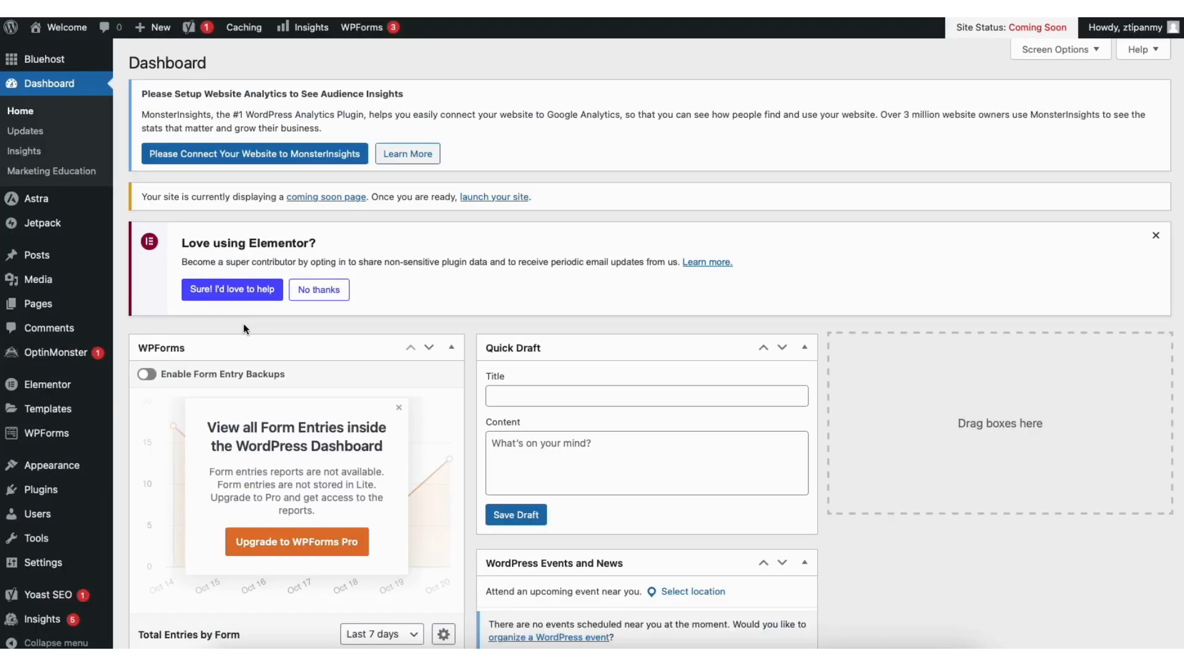
Step: View the list of all pages and look through the images in the Media Library
{"action": "mouse_move", "coordinate": [52, 308]}
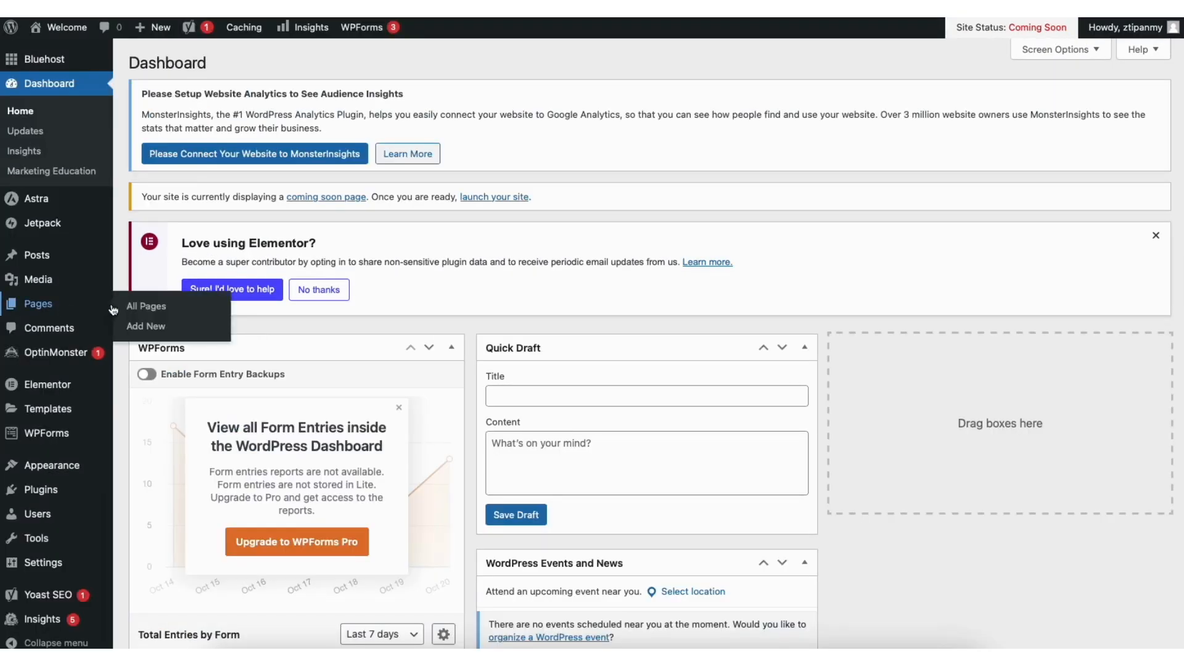
{"action": "left_click", "coordinate": [156, 306]}
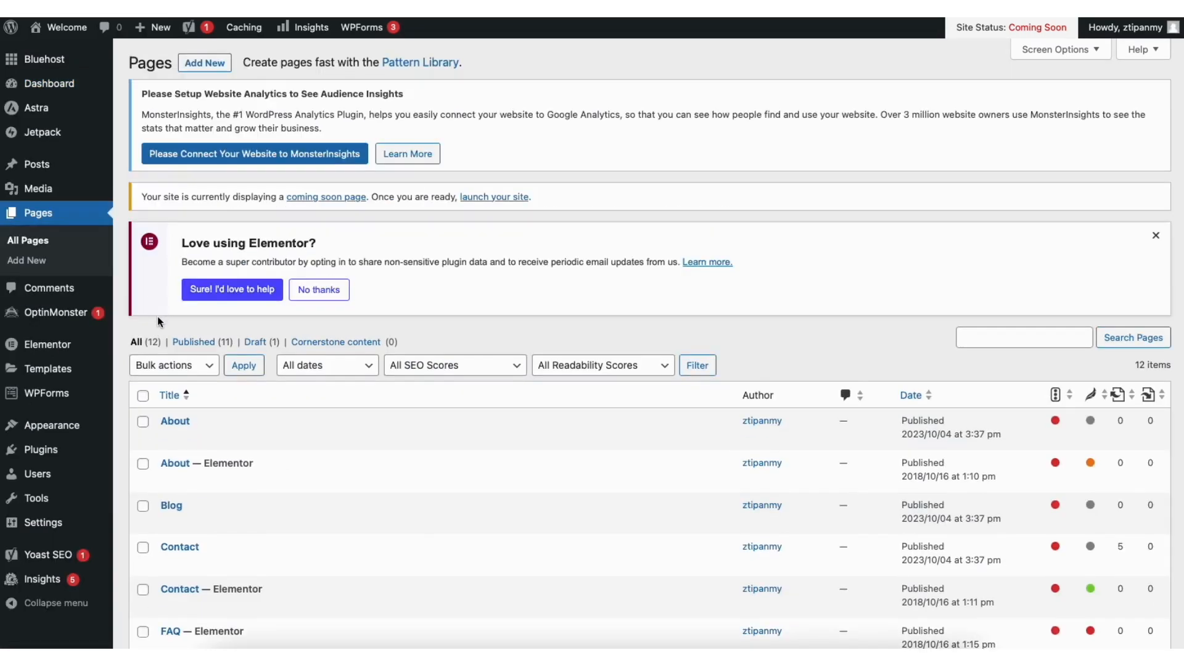
{"action": "mouse_move", "coordinate": [37, 192]}
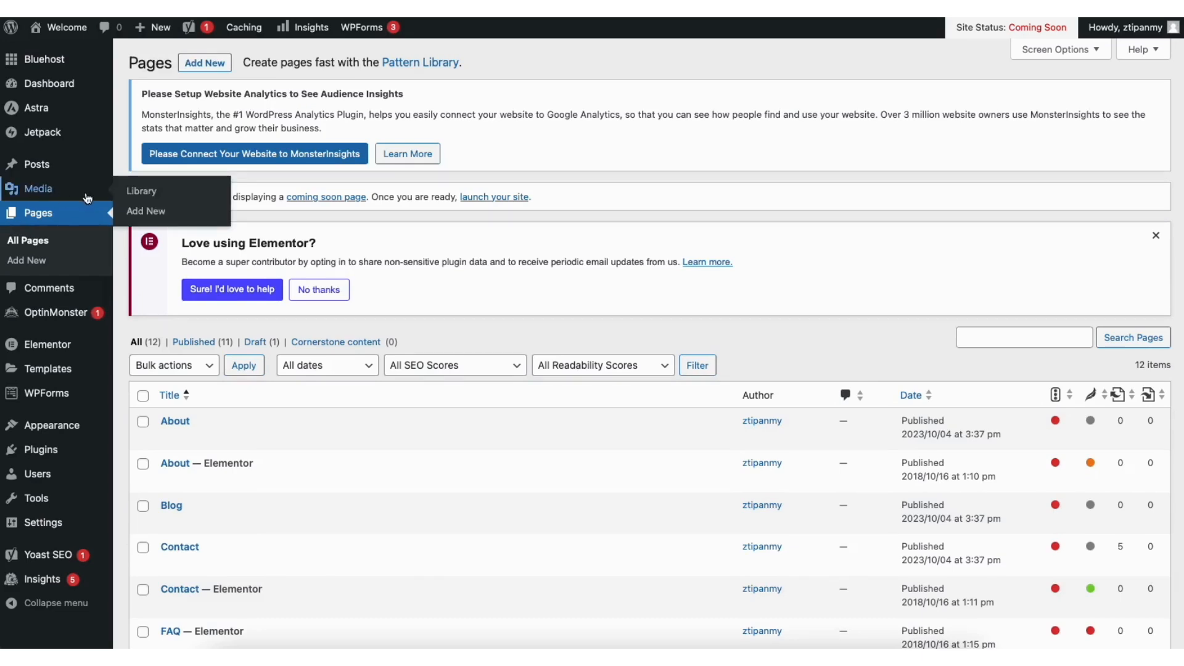
{"action": "left_click", "coordinate": [150, 191]}
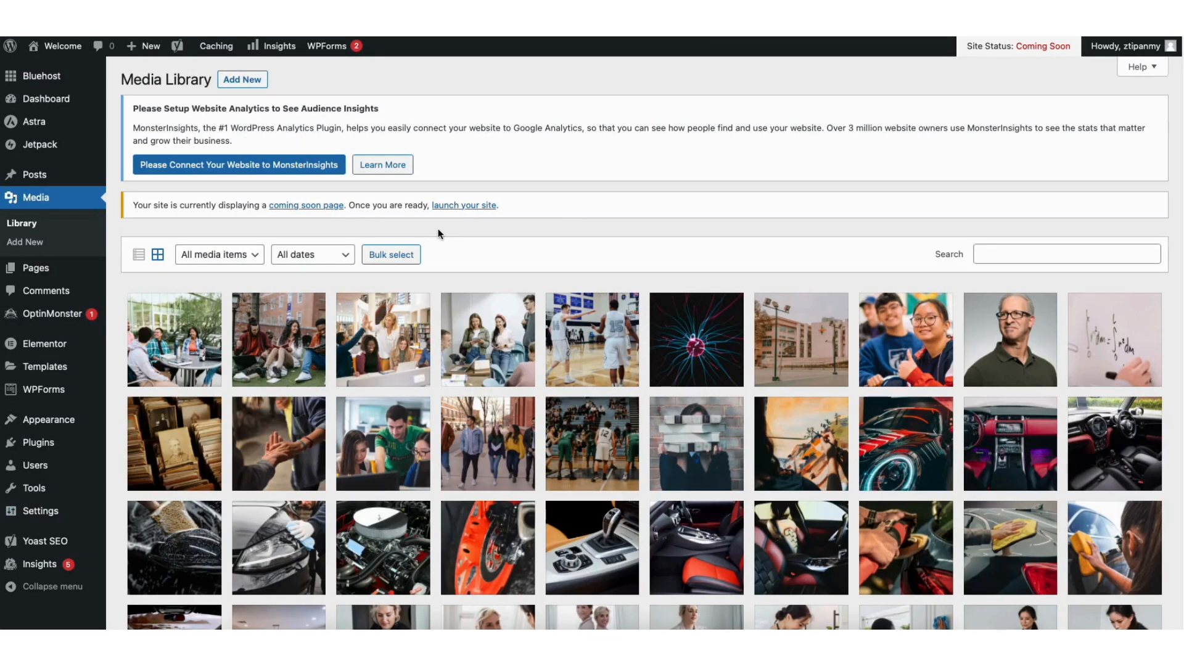
{"action": "scroll", "coordinate": [1175, 199], "scroll_direction": "down", "scroll_amount": 4}
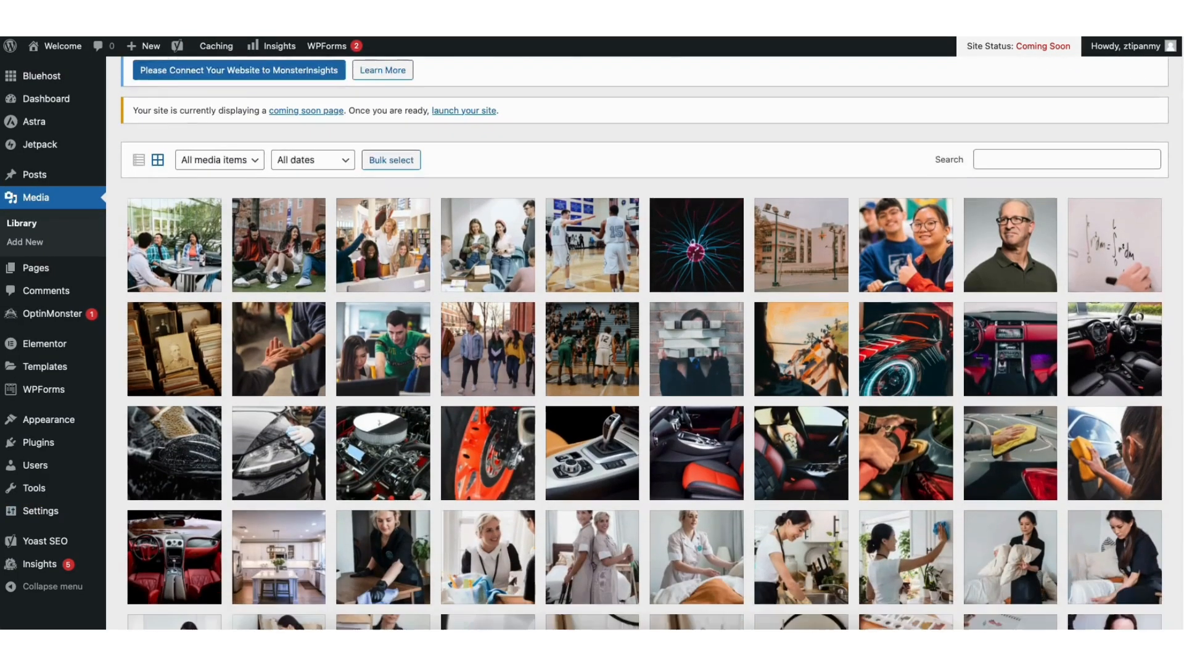
{"action": "scroll", "coordinate": [244, 90], "scroll_direction": "down", "scroll_amount": 2}
{"action": "scroll", "coordinate": [244, 90], "scroll_direction": "up", "scroll_amount": 6}
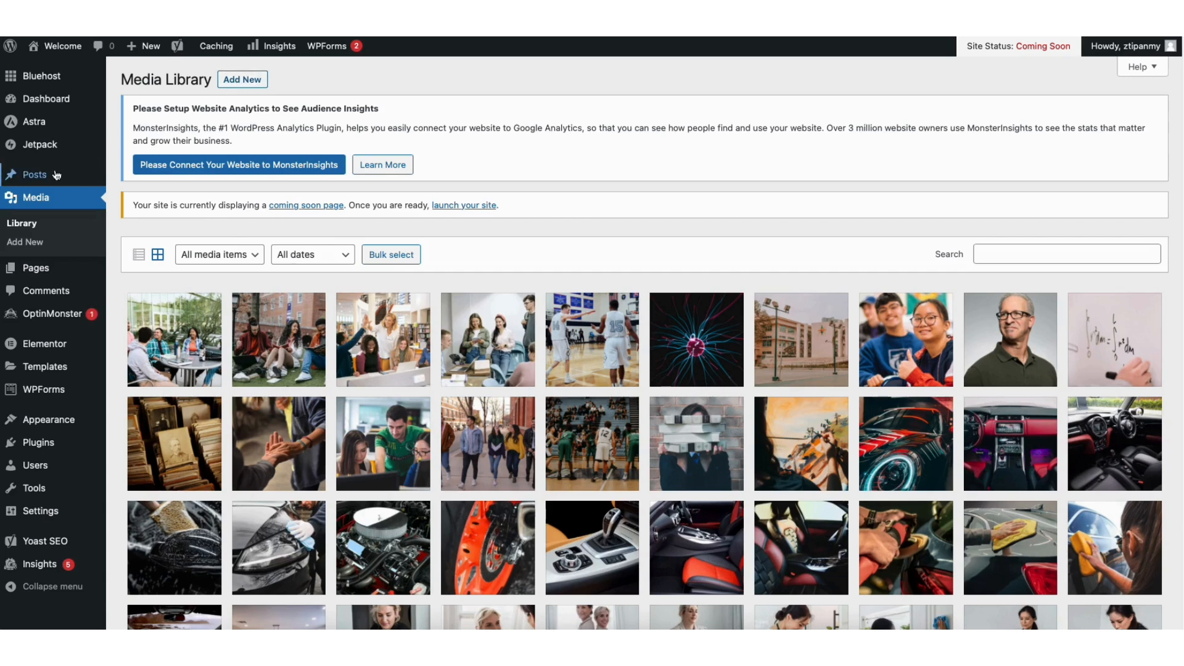
Step: View the list of all posts and the moderation options for the sample comment in Comments
{"action": "mouse_move", "coordinate": [44, 178]}
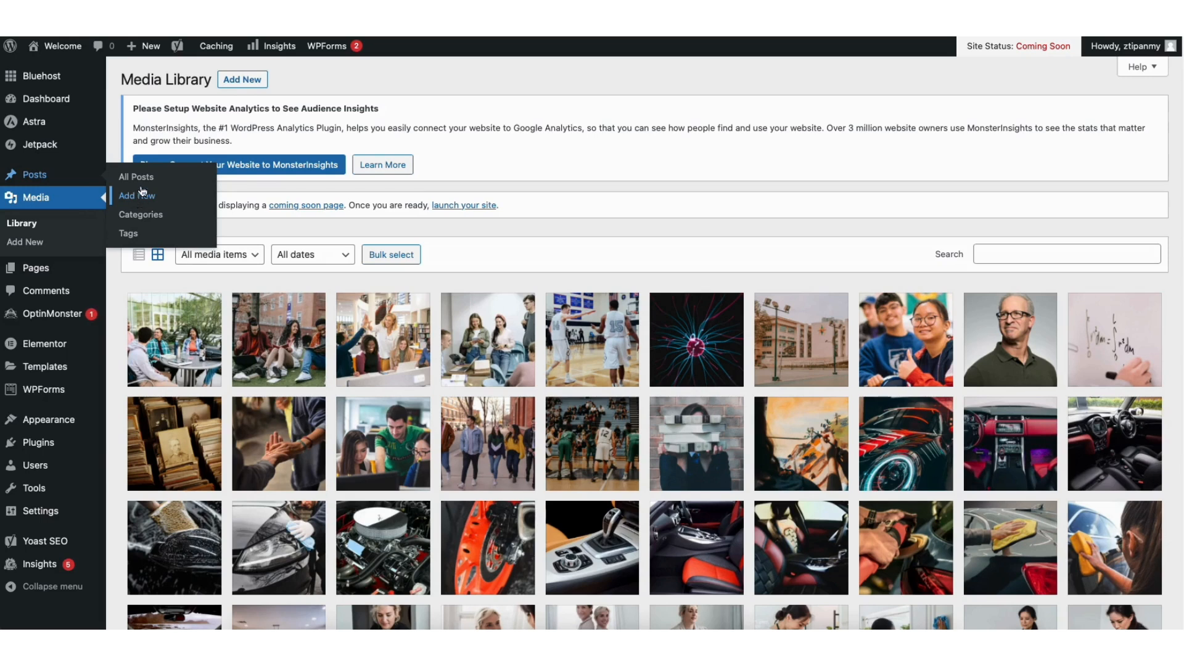
{"action": "left_click", "coordinate": [142, 181]}
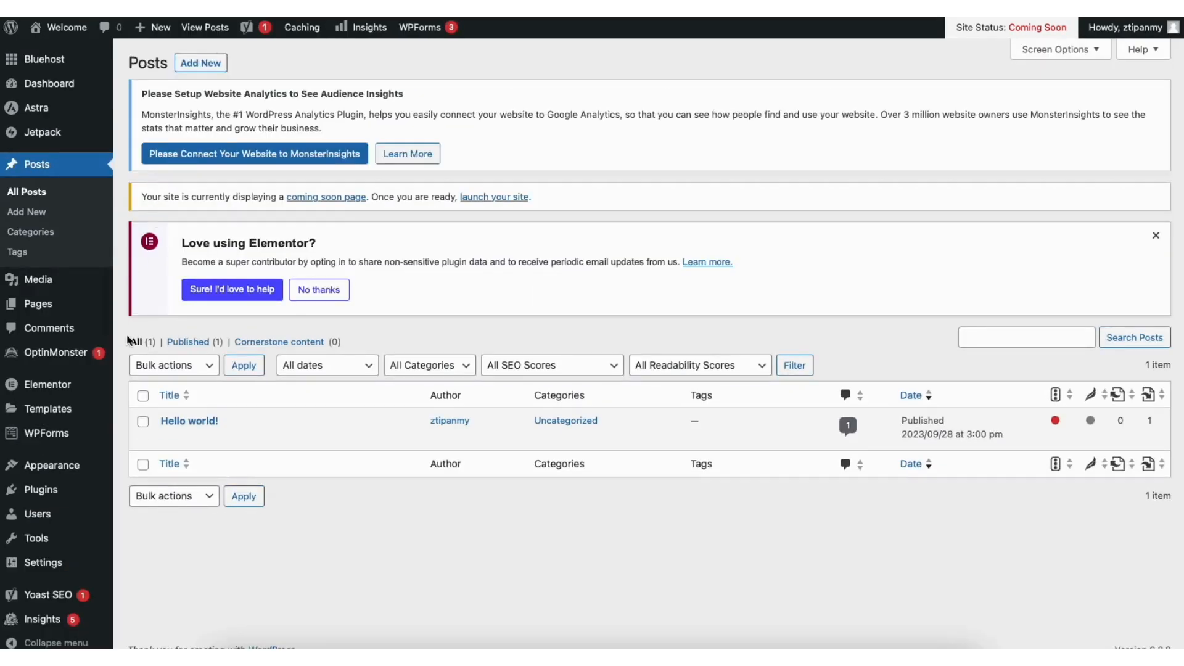
{"action": "left_click", "coordinate": [60, 328]}
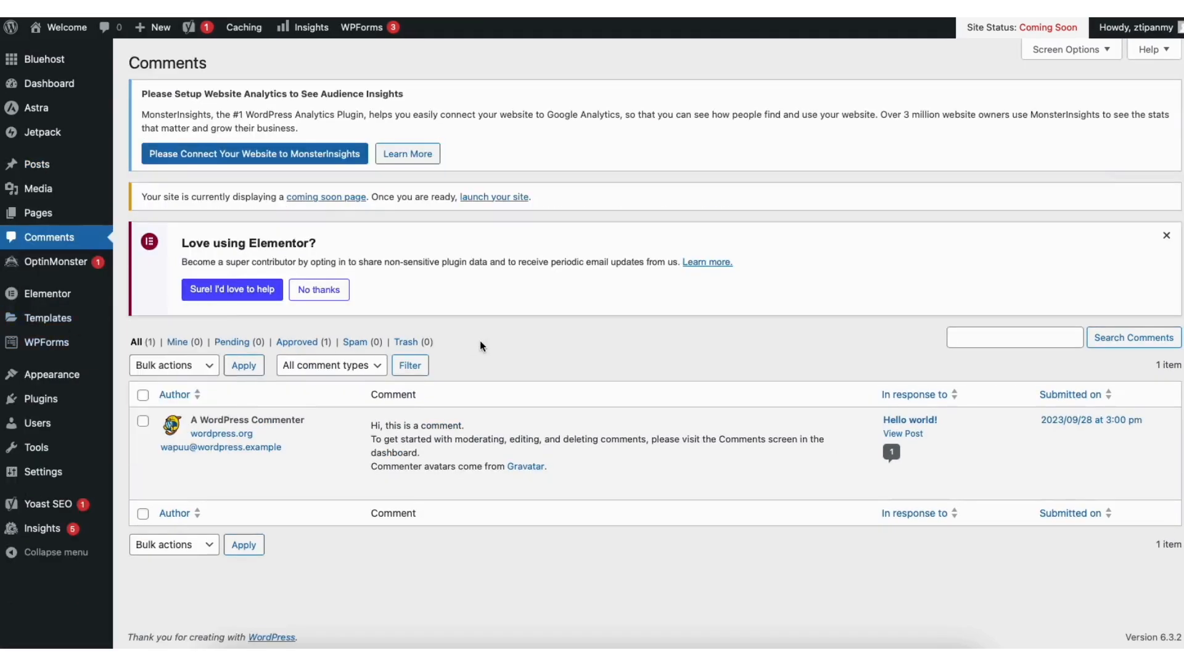
{"action": "mouse_move", "coordinate": [441, 490]}
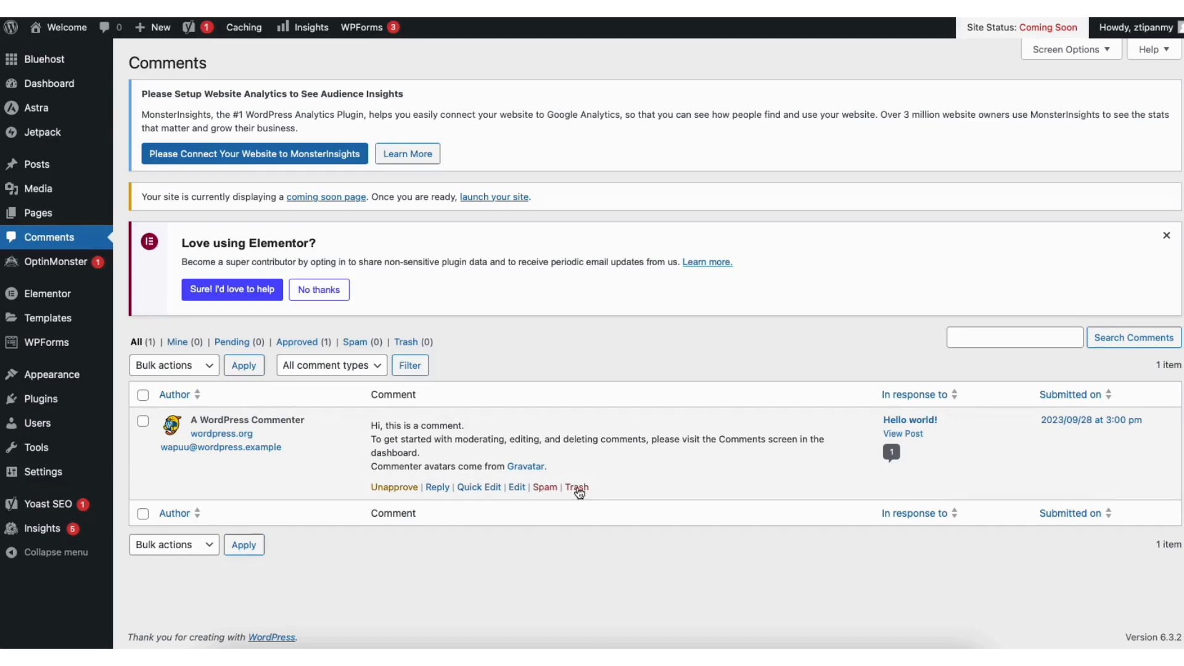
Step: Browse the featured plugins available to add to the site
{"action": "mouse_move", "coordinate": [41, 399]}
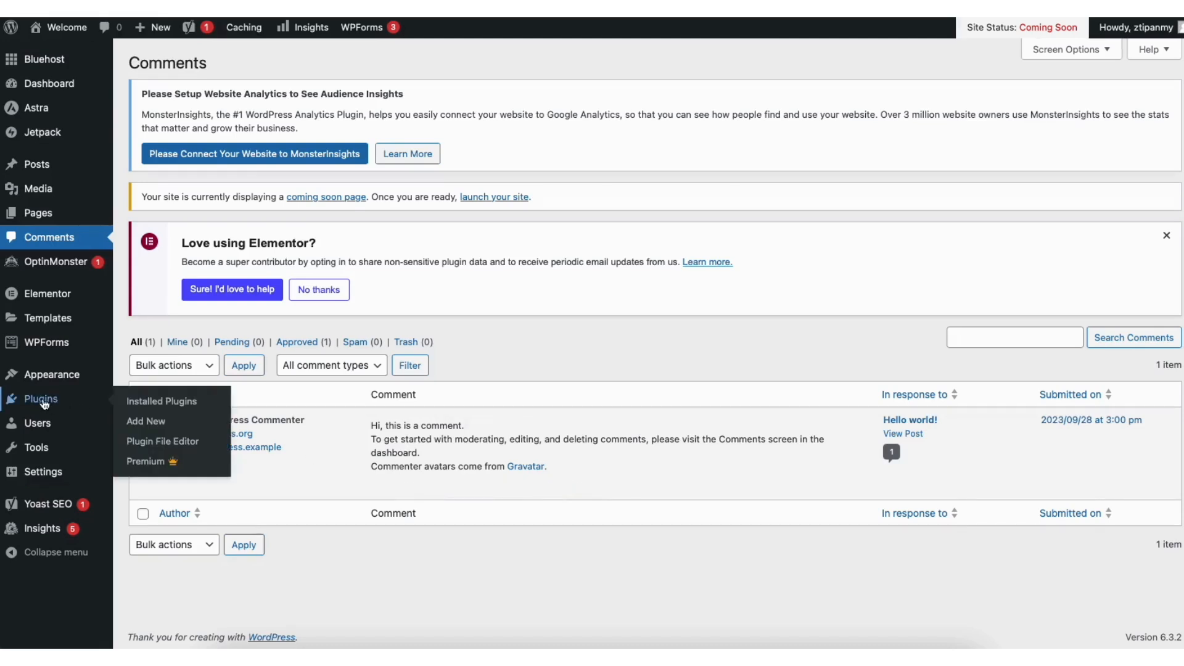
{"action": "left_click", "coordinate": [154, 422]}
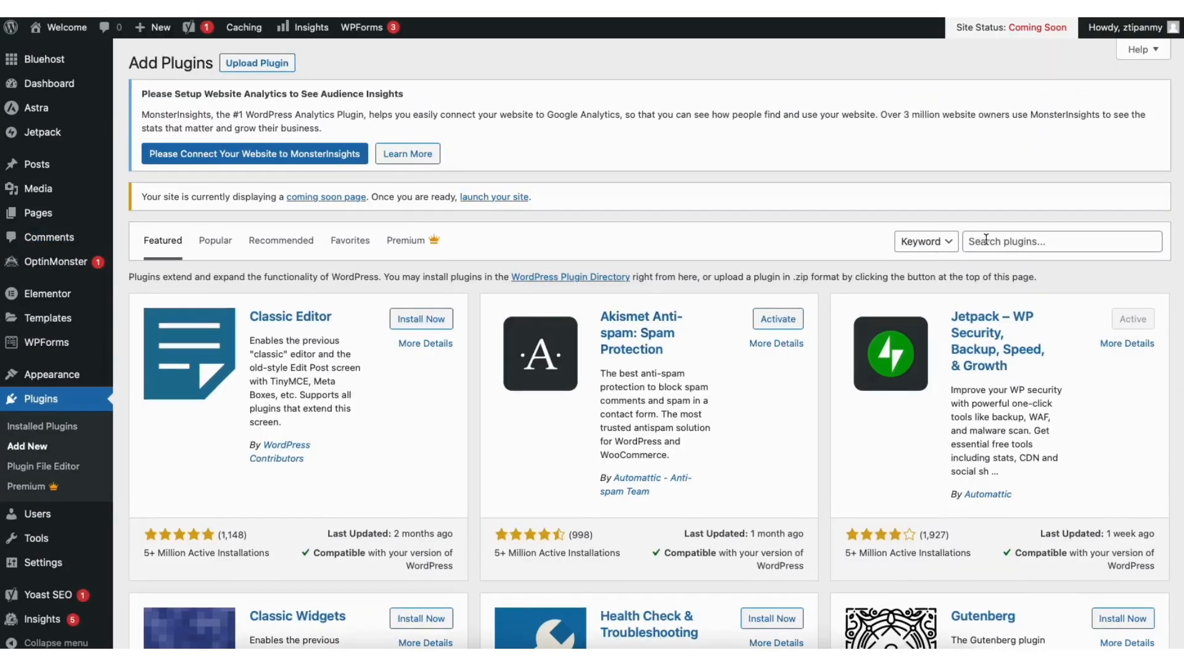
{"action": "scroll", "coordinate": [647, 342], "scroll_direction": "down", "scroll_amount": 3}
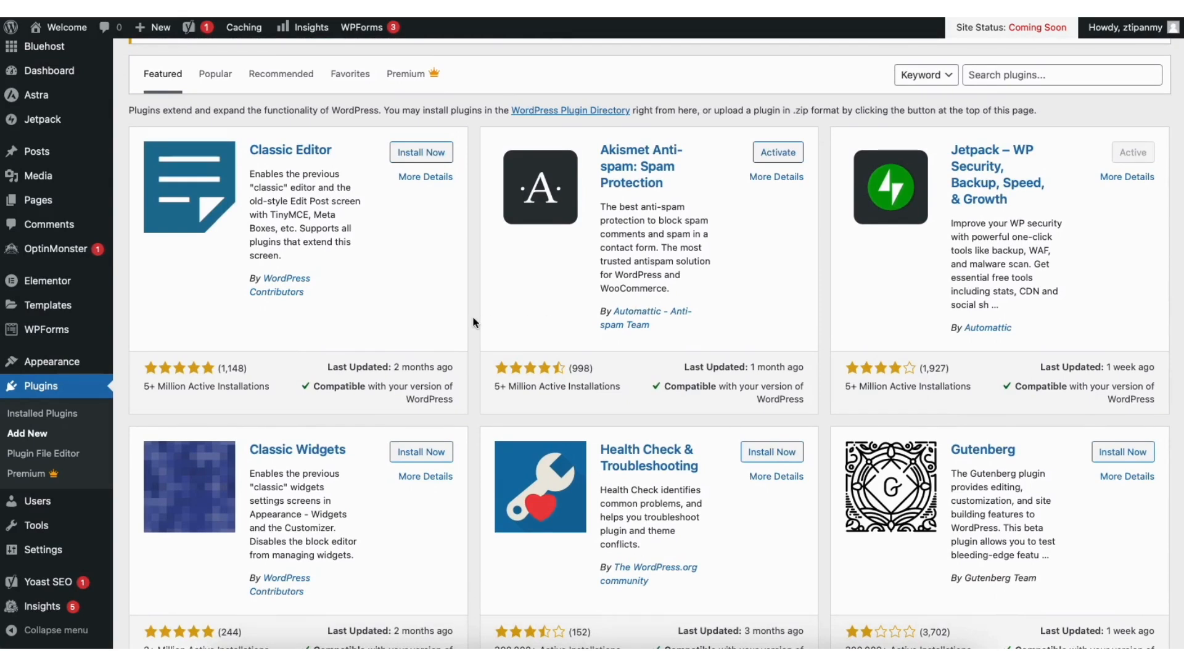
Step: Add Sample Page to the site's navigation menu and place it between Portfolio and FAQ's
{"action": "mouse_move", "coordinate": [72, 366]}
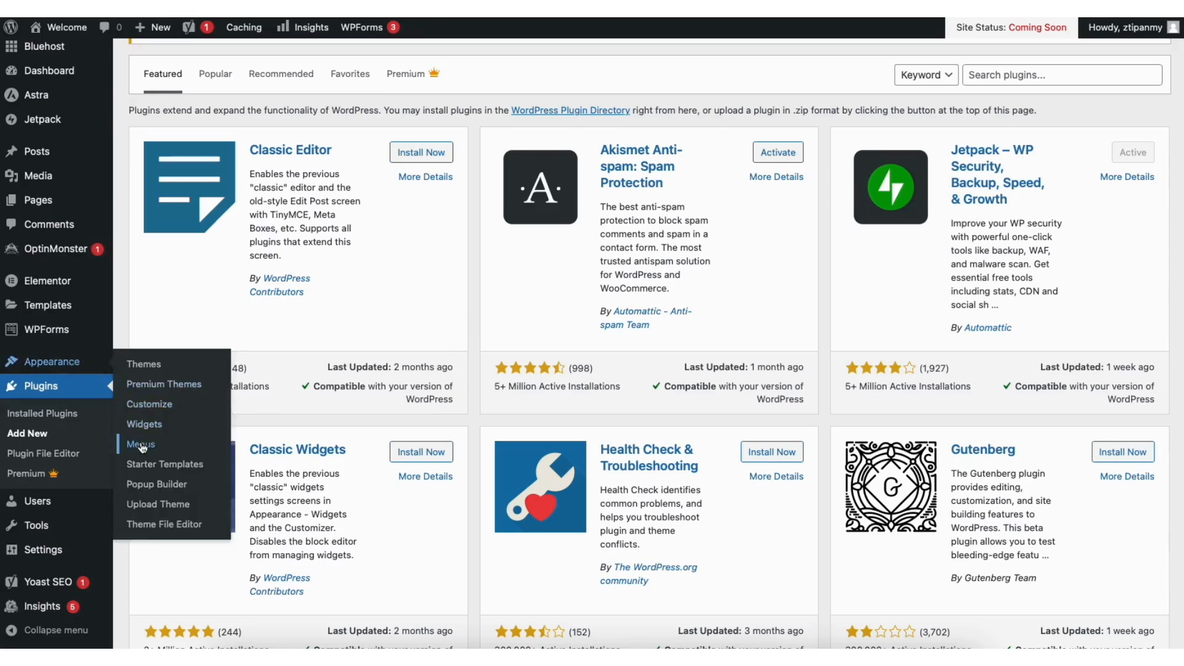
{"action": "left_click", "coordinate": [141, 444]}
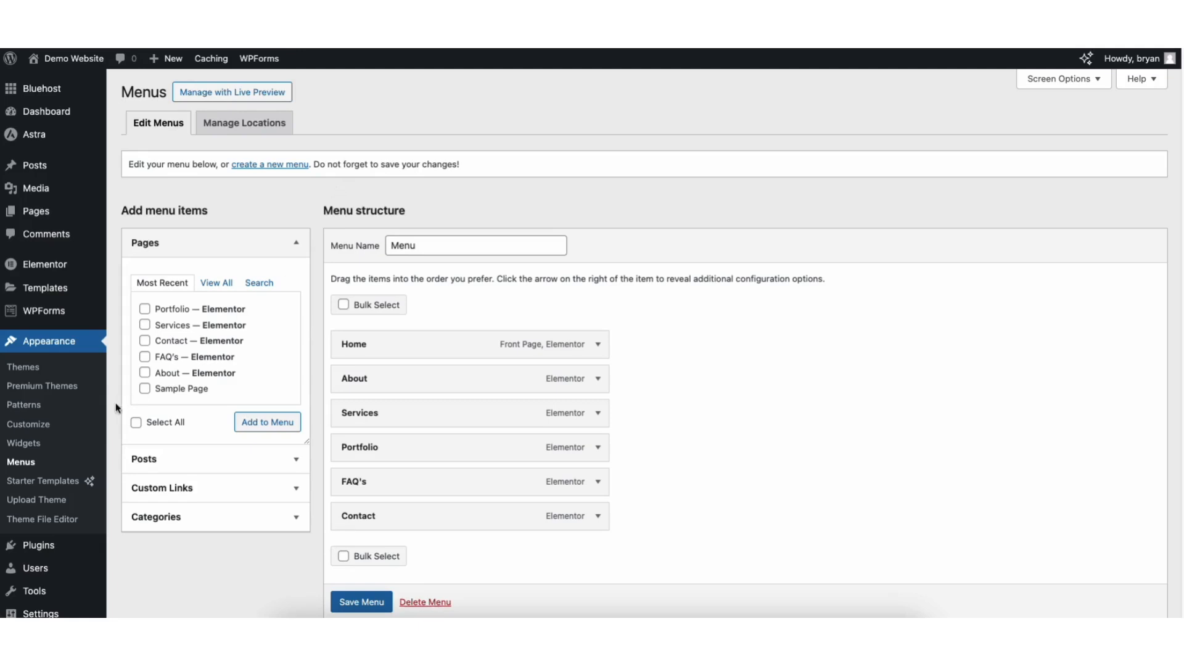
{"action": "left_click", "coordinate": [145, 389]}
{"action": "left_click", "coordinate": [284, 422]}
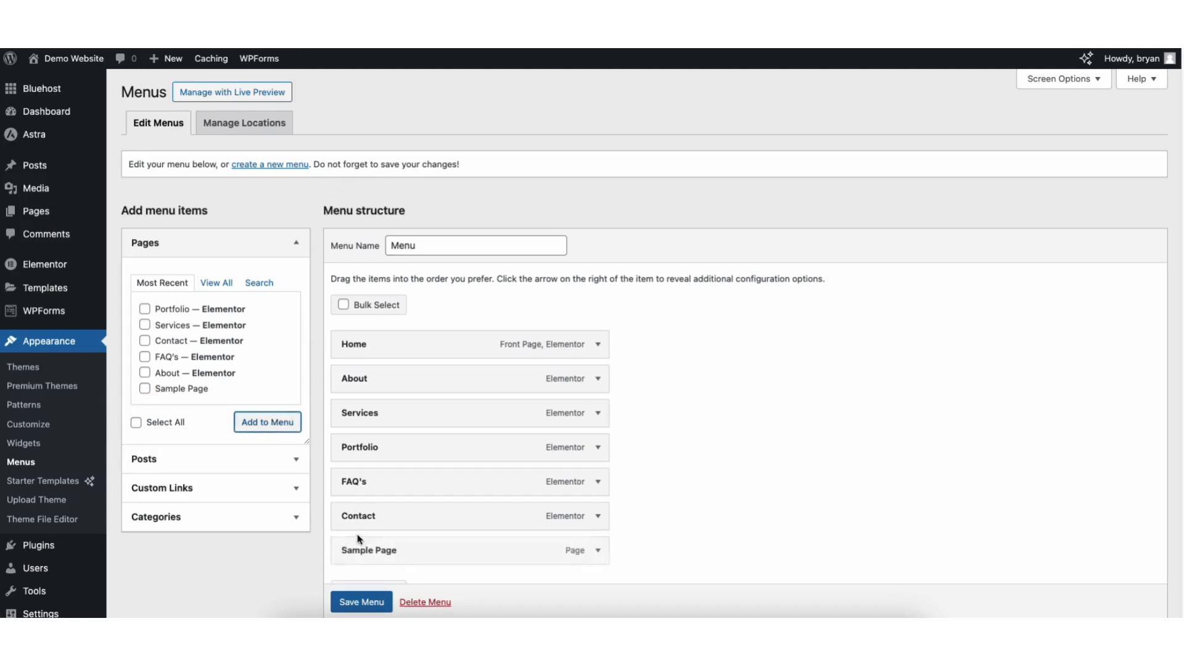
{"action": "left_click_drag", "start_coordinate": [358, 555], "coordinate": [357, 501]}
{"action": "left_click_drag", "start_coordinate": [359, 478], "coordinate": [355, 484]}
Step: Examine the Sample Page menu item's navigation label and remove option, and collapse its settings
{"action": "left_click", "coordinate": [600, 482]}
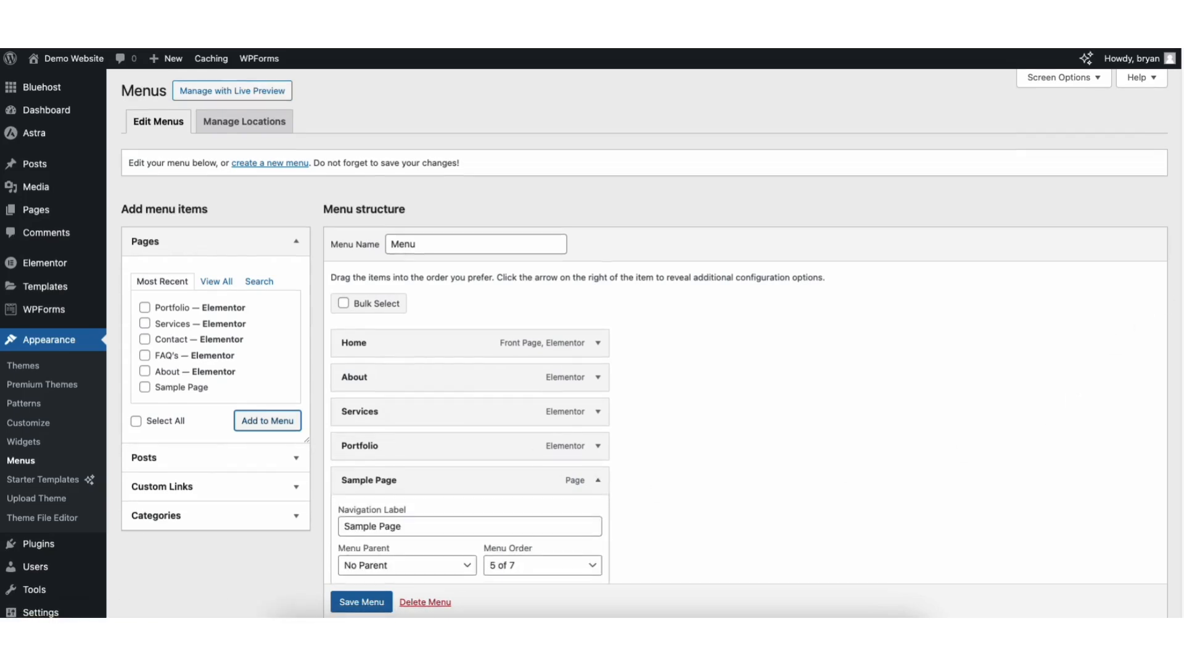
{"action": "scroll", "coordinate": [806, 385], "scroll_direction": "down", "scroll_amount": 4}
{"action": "left_click", "coordinate": [344, 310]}
{"action": "left_click_drag", "start_coordinate": [344, 310], "coordinate": [402, 319]}
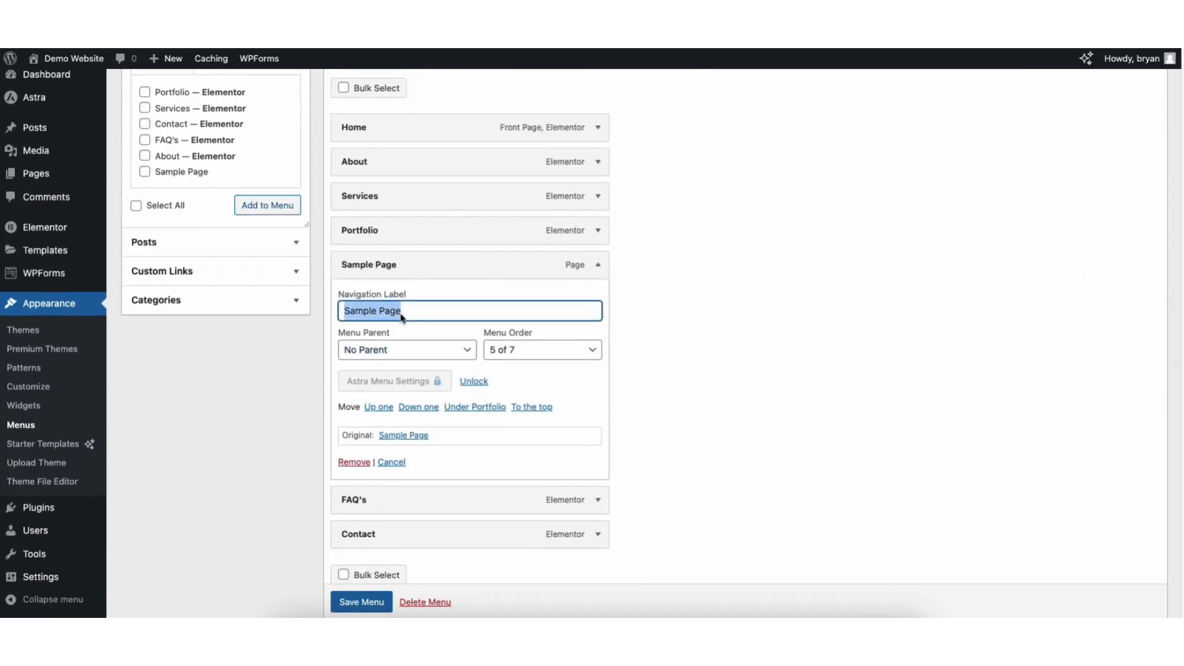
{"action": "left_click", "coordinate": [395, 312]}
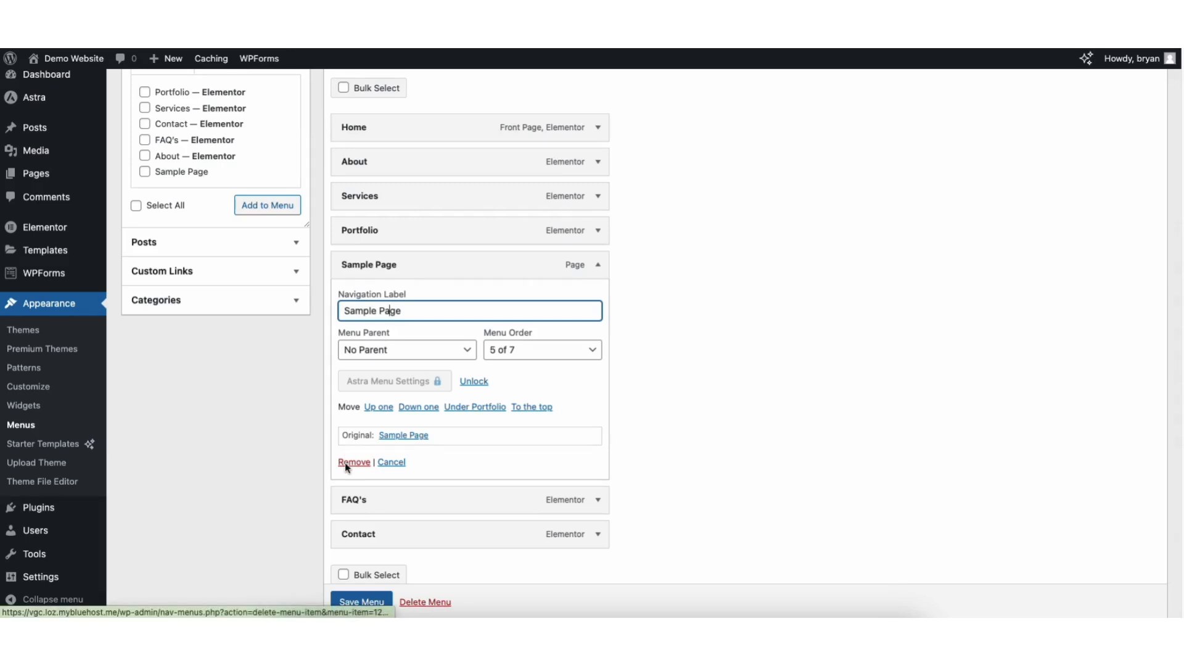
{"action": "left_click", "coordinate": [597, 265]}
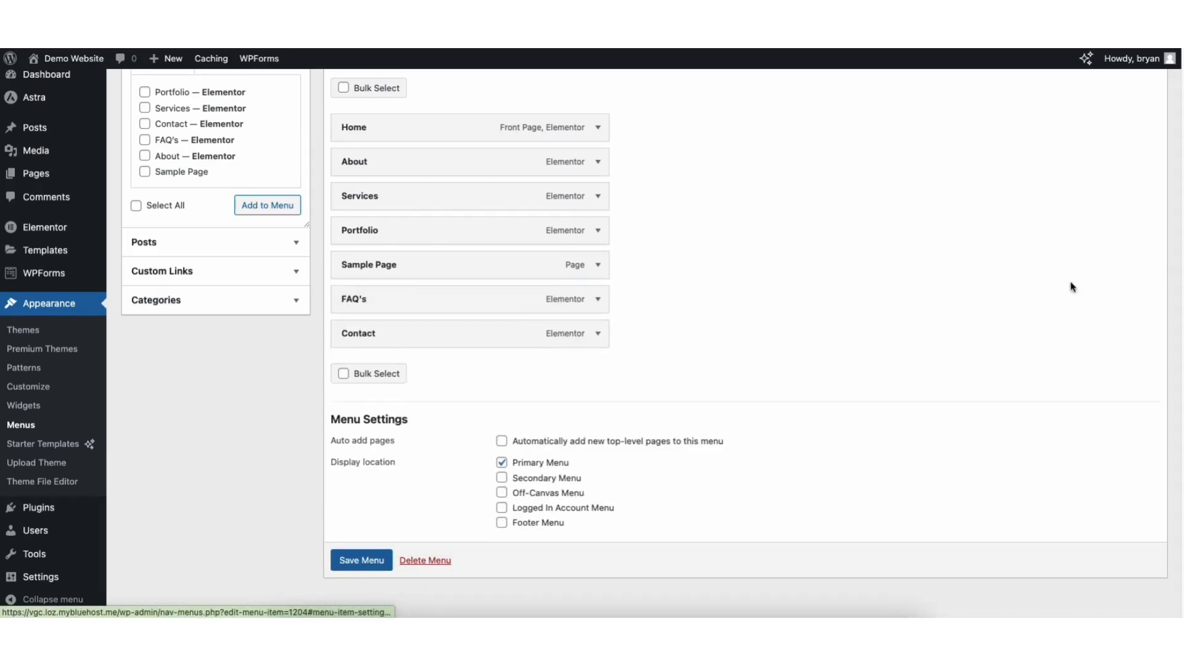
Step: Add a second Sample Page to the menu and nest both Sample Page items as sub items under Services
{"action": "scroll", "coordinate": [457, 146], "scroll_direction": "up", "scroll_amount": 5}
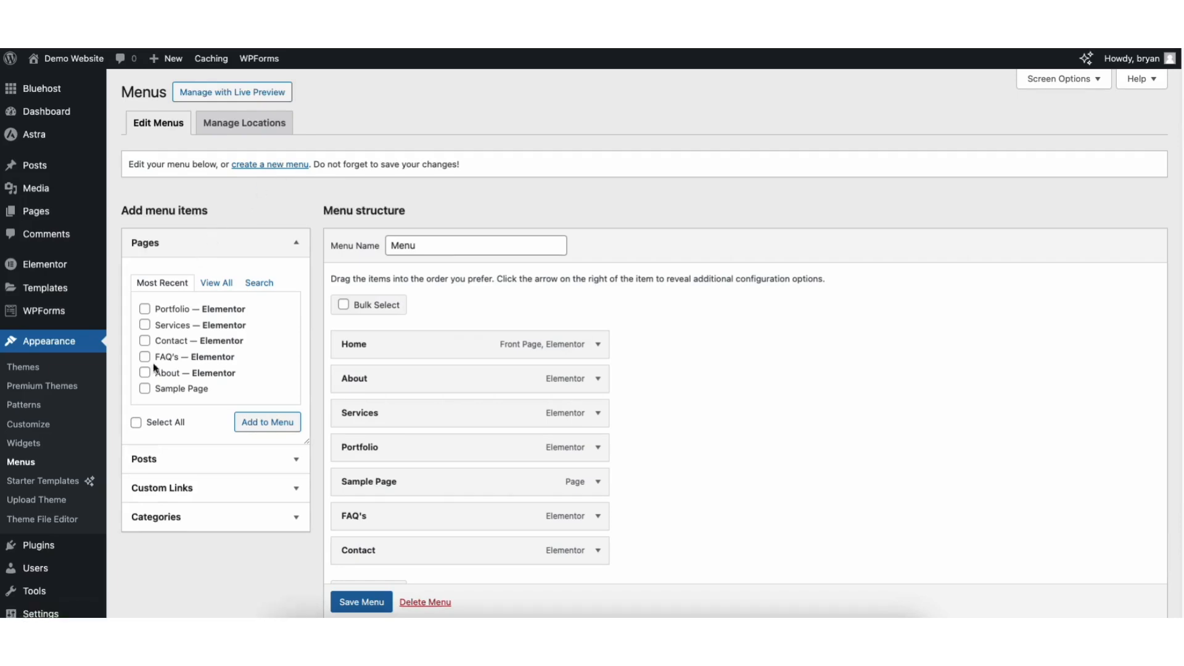
{"action": "left_click", "coordinate": [144, 388]}
{"action": "left_click", "coordinate": [267, 422]}
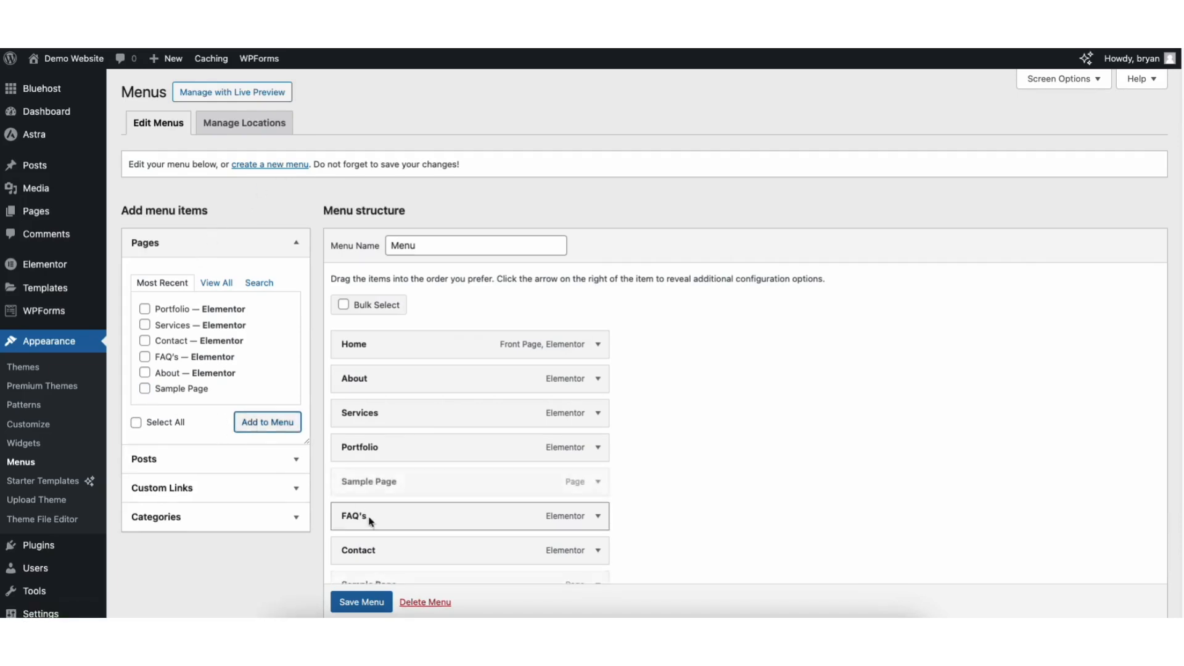
{"action": "left_click_drag", "start_coordinate": [375, 579], "coordinate": [399, 445]}
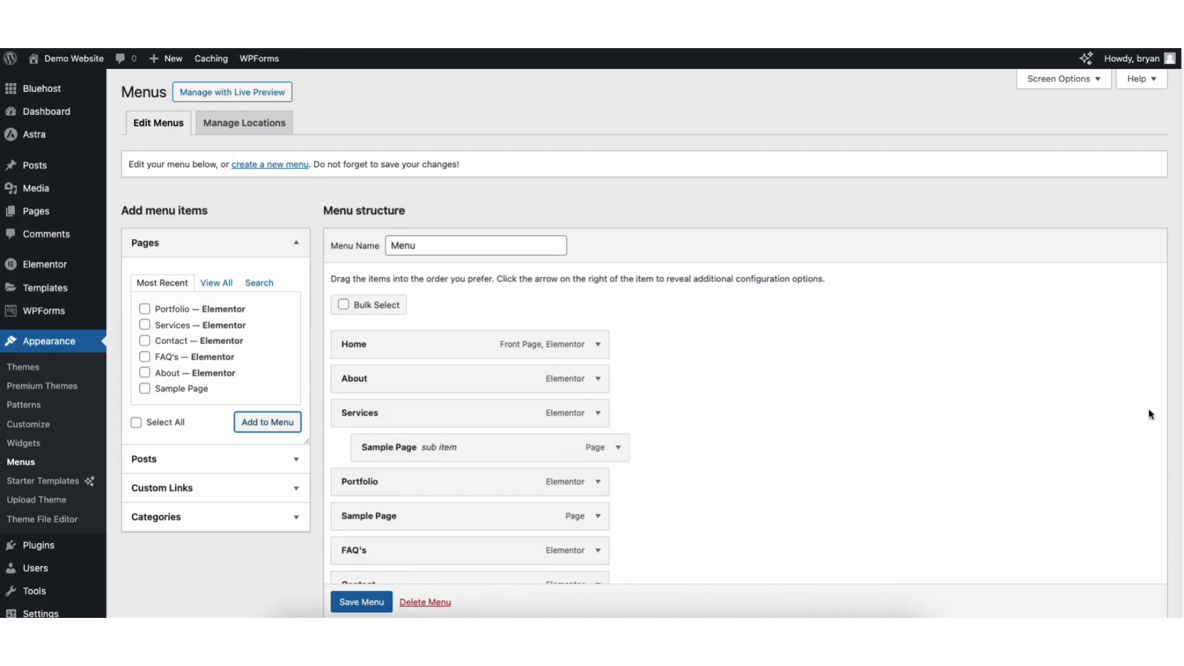
{"action": "left_click_drag", "start_coordinate": [358, 516], "coordinate": [383, 481]}
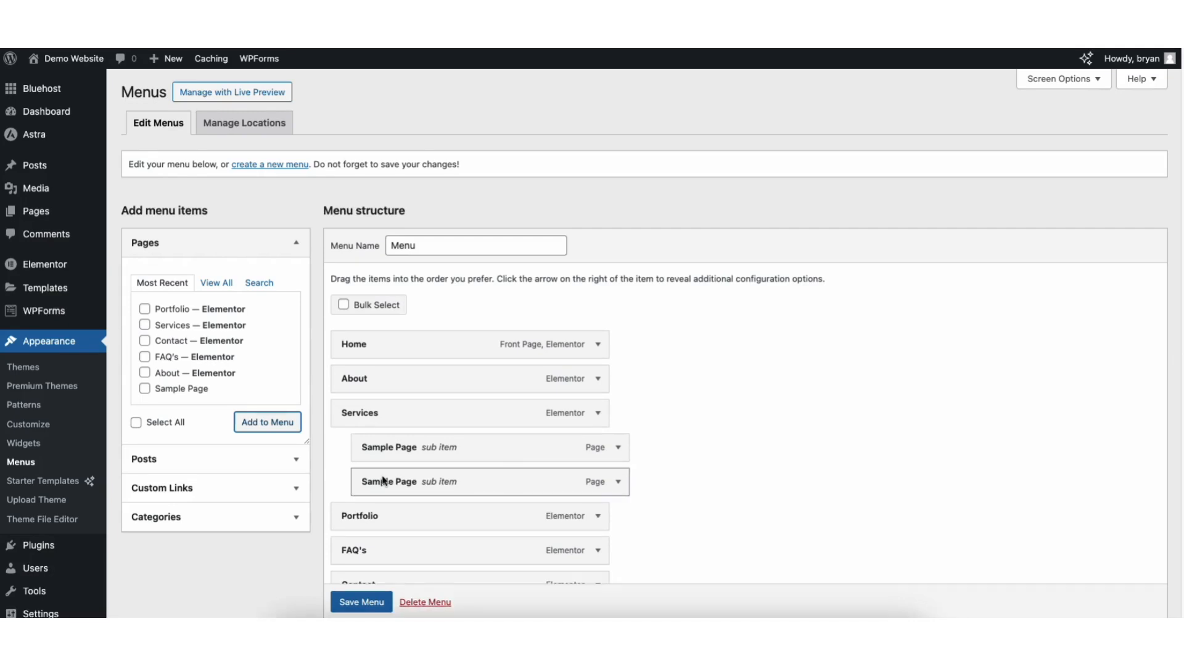
Step: Save the menu and check the Services submenu on the live site
{"action": "left_click", "coordinate": [357, 602]}
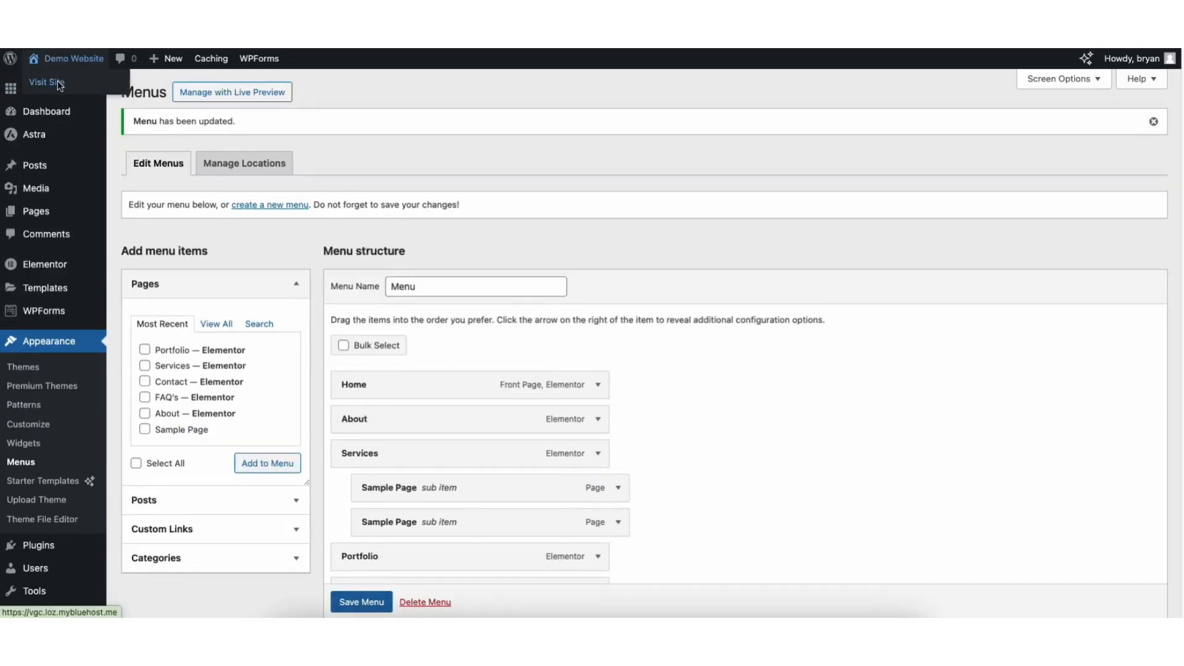
{"action": "left_click", "coordinate": [61, 86]}
{"action": "mouse_move", "coordinate": [632, 110]}
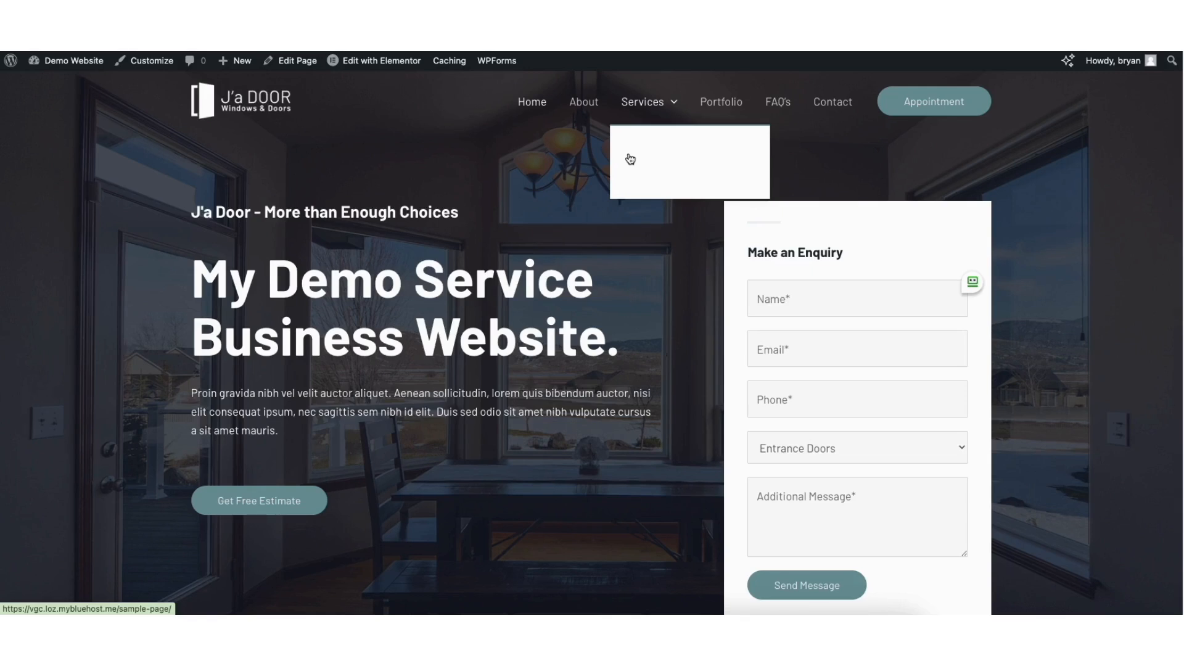
Step: Set the transparent header's submenu text/link normal color to the dark palette color #212930
{"action": "left_click", "coordinate": [148, 62]}
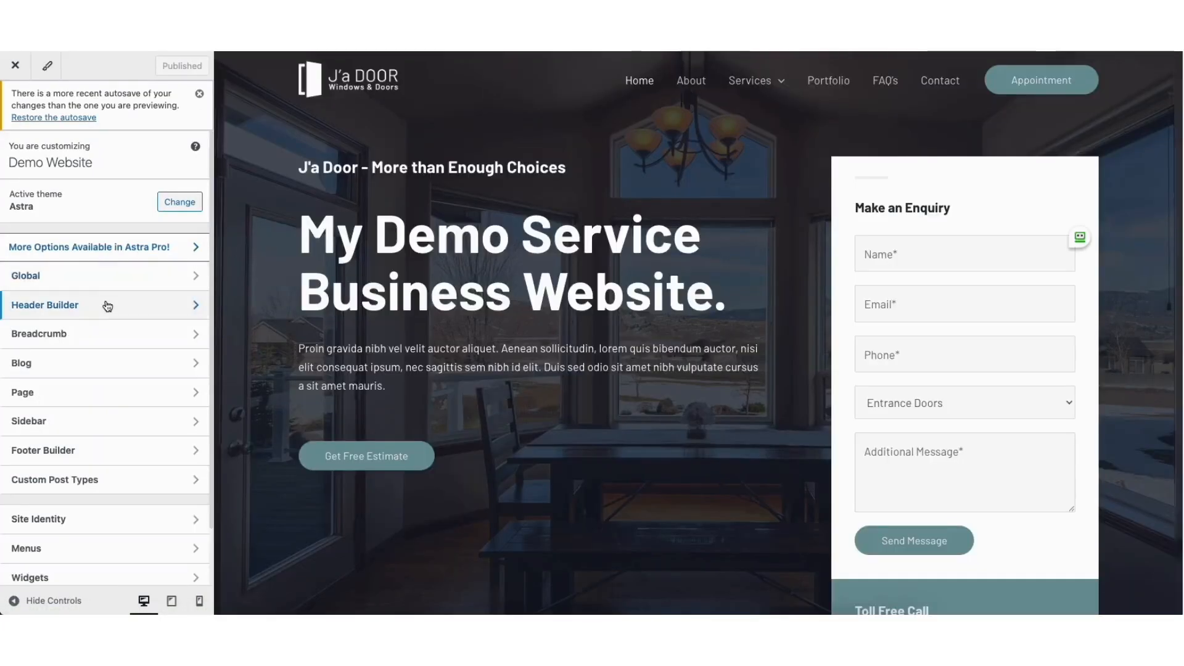
{"action": "left_click", "coordinate": [96, 305]}
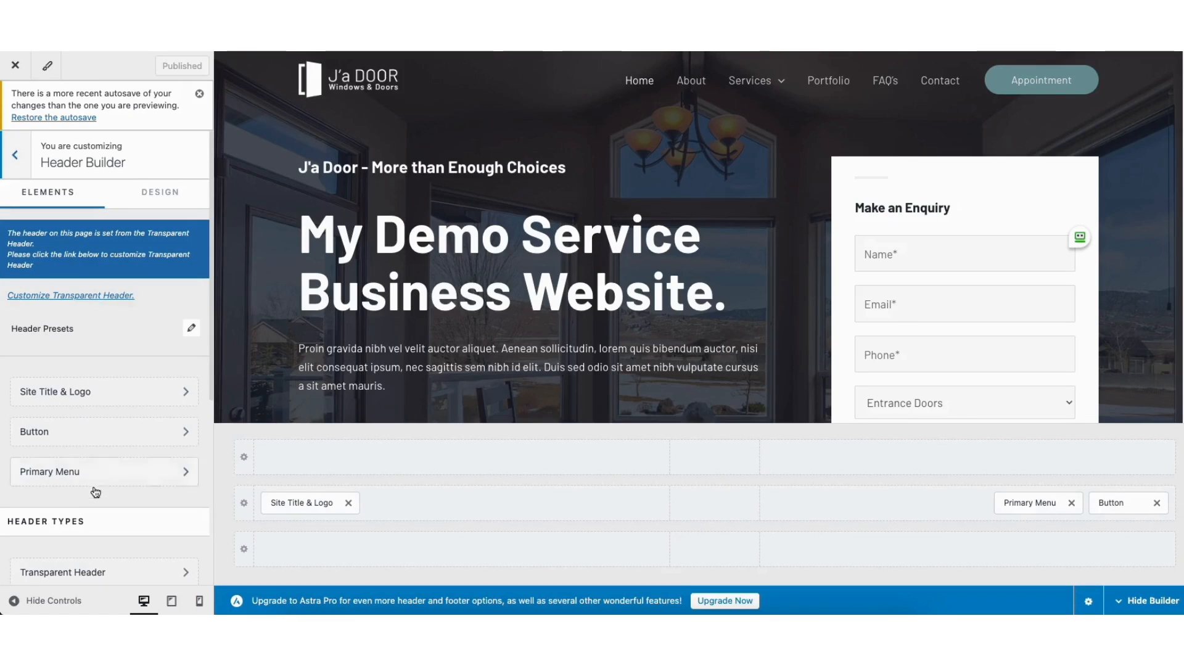
{"action": "left_click", "coordinate": [92, 570]}
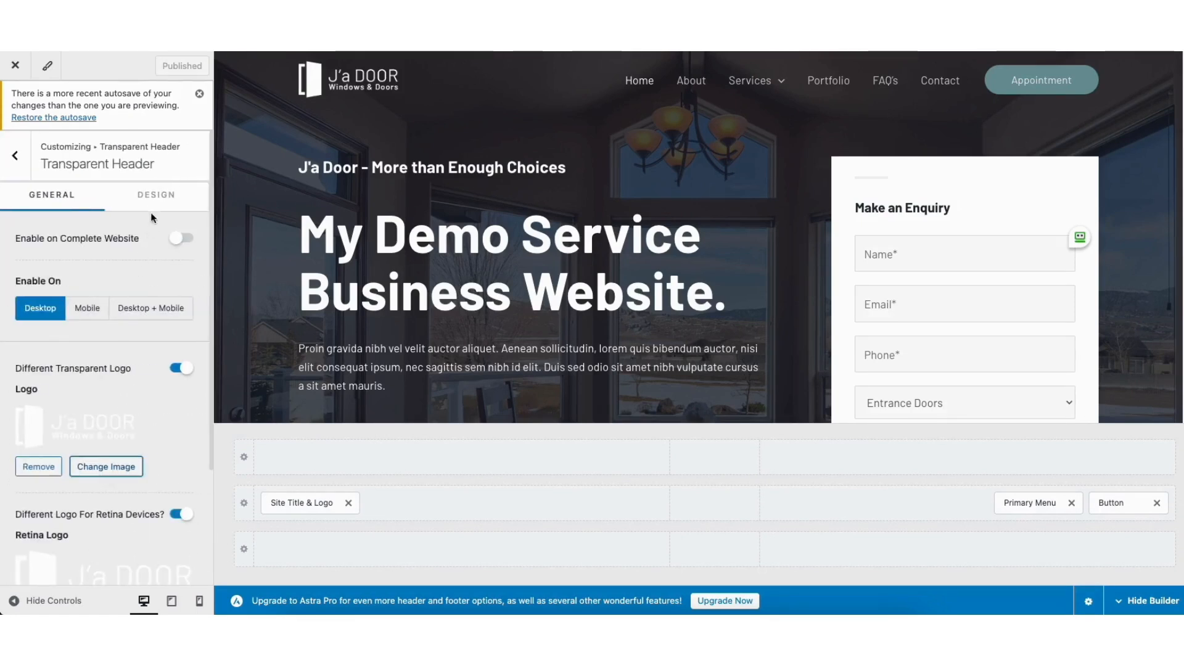
{"action": "left_click", "coordinate": [150, 196]}
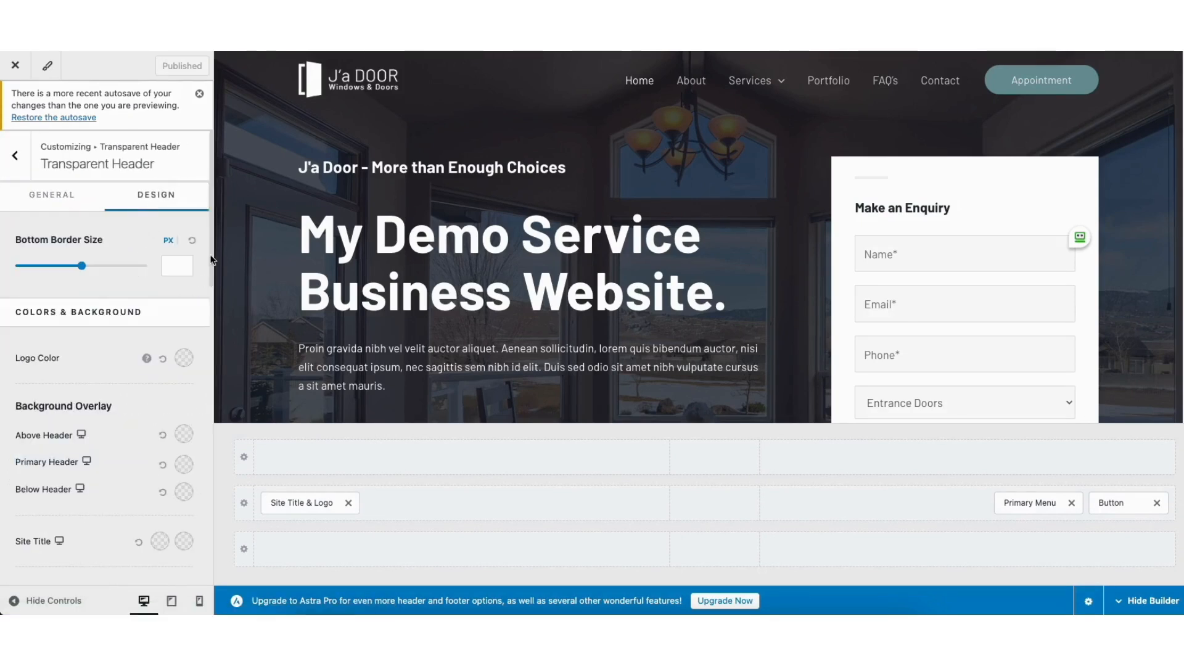
{"action": "scroll", "coordinate": [206, 285], "scroll_direction": "down", "scroll_amount": 6}
{"action": "scroll", "coordinate": [201, 379], "scroll_direction": "down", "scroll_amount": 3}
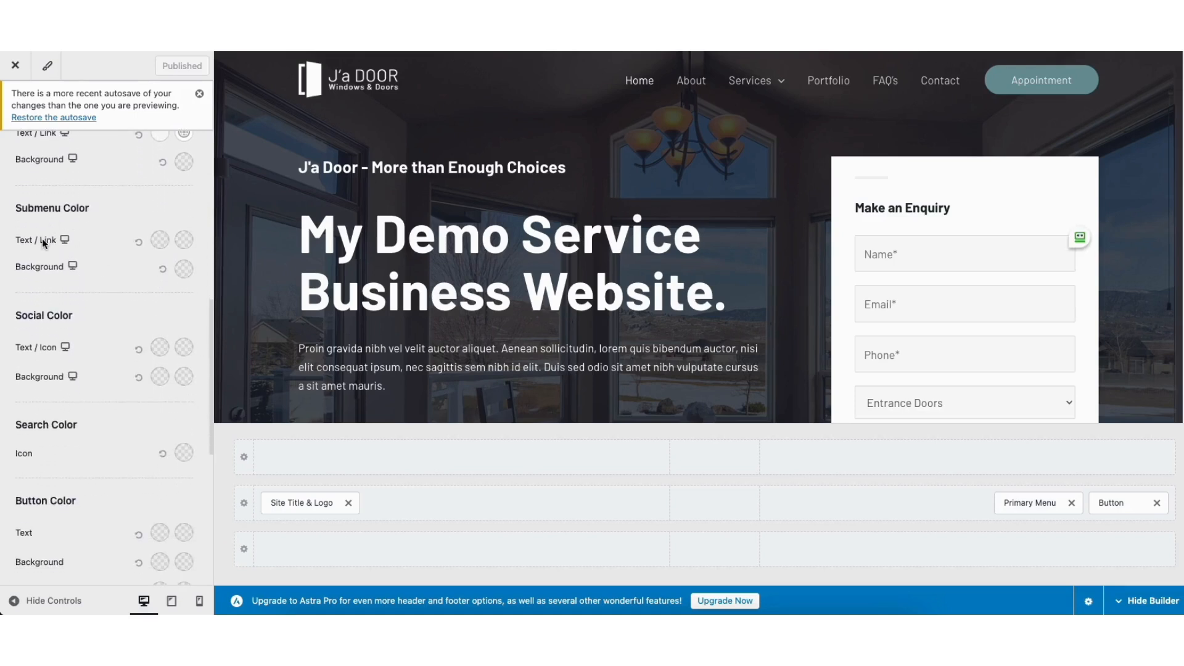
{"action": "left_click", "coordinate": [159, 242]}
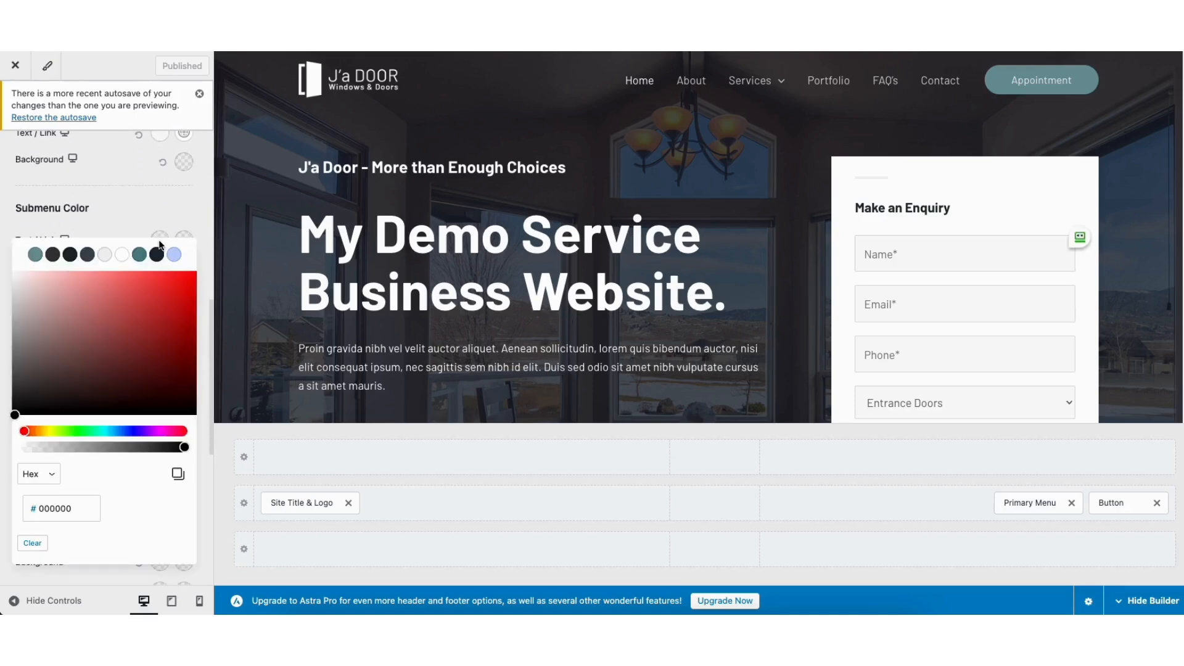
{"action": "left_click", "coordinate": [70, 255]}
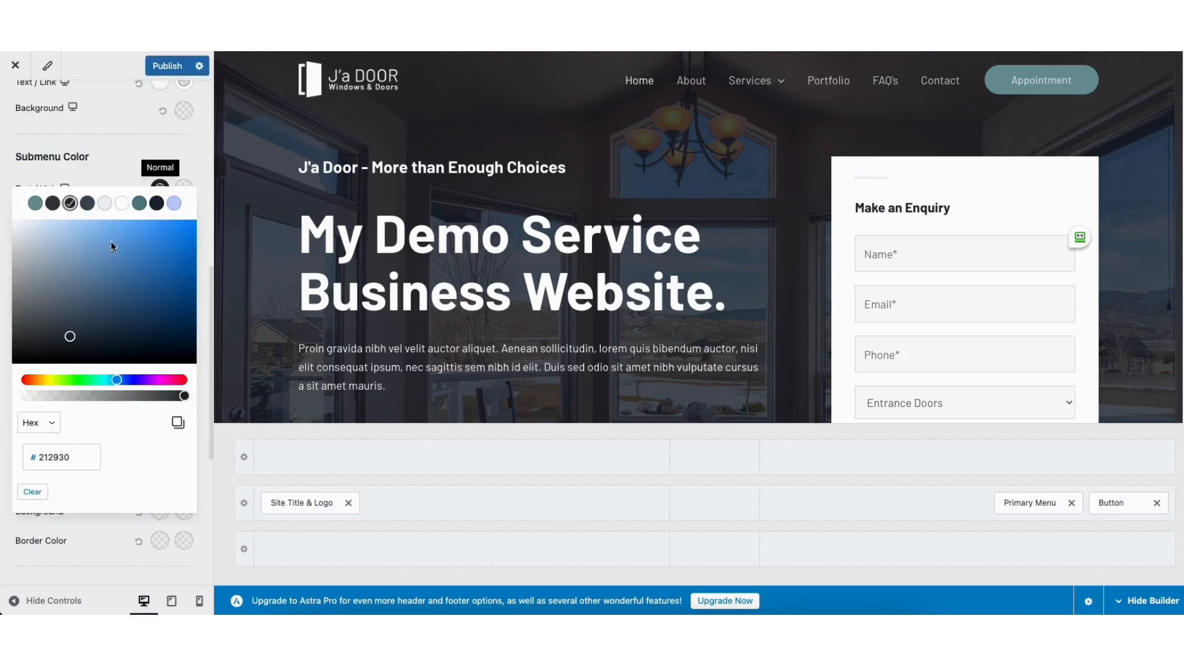
{"action": "mouse_move", "coordinate": [734, 89]}
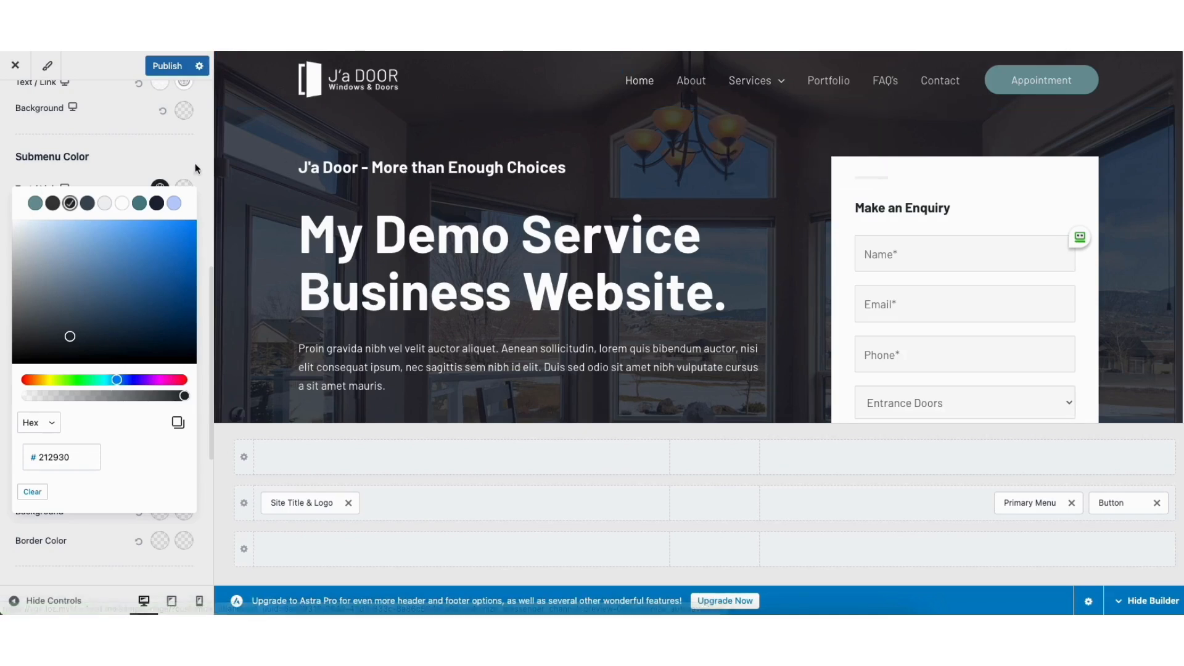
{"action": "left_click", "coordinate": [134, 171]}
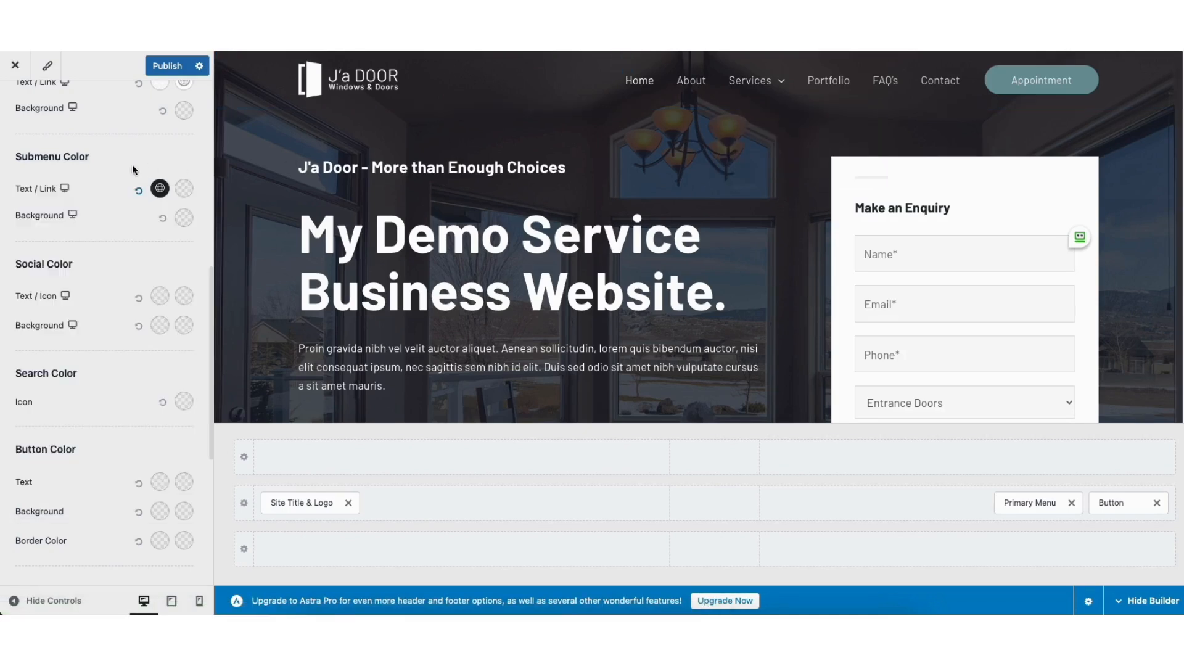
Step: Set the submenu text/link hover color to the teal palette color #71979C, check the Services submenu preview, and publish the changes
{"action": "left_click", "coordinate": [184, 191]}
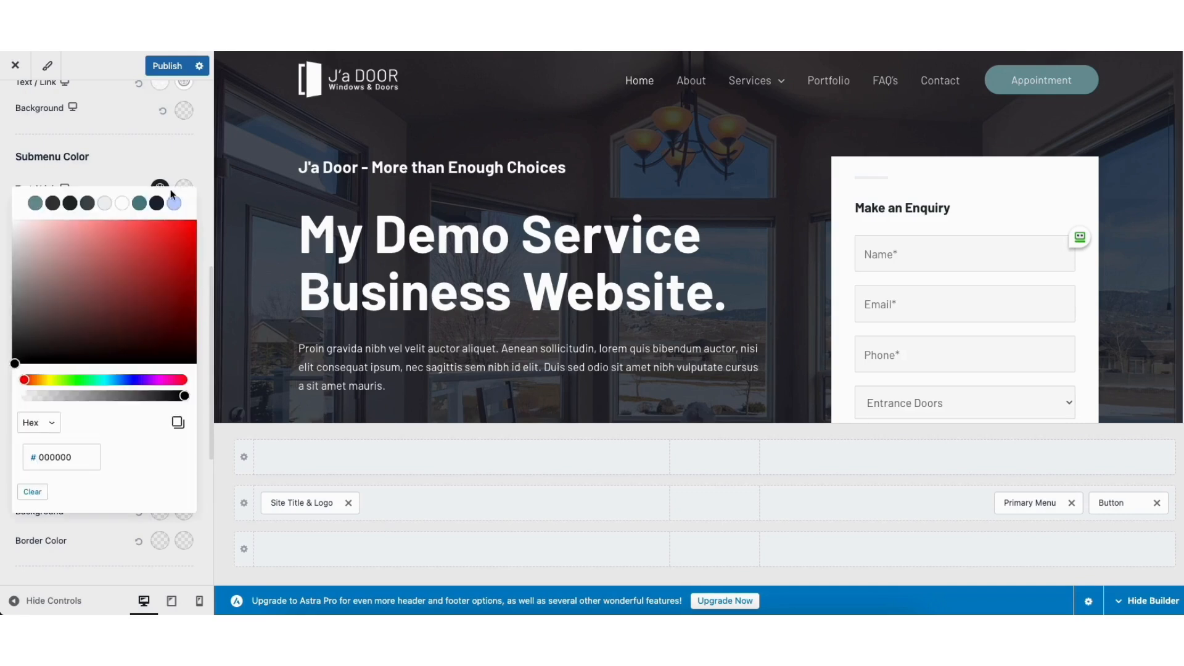
{"action": "left_click", "coordinate": [37, 203]}
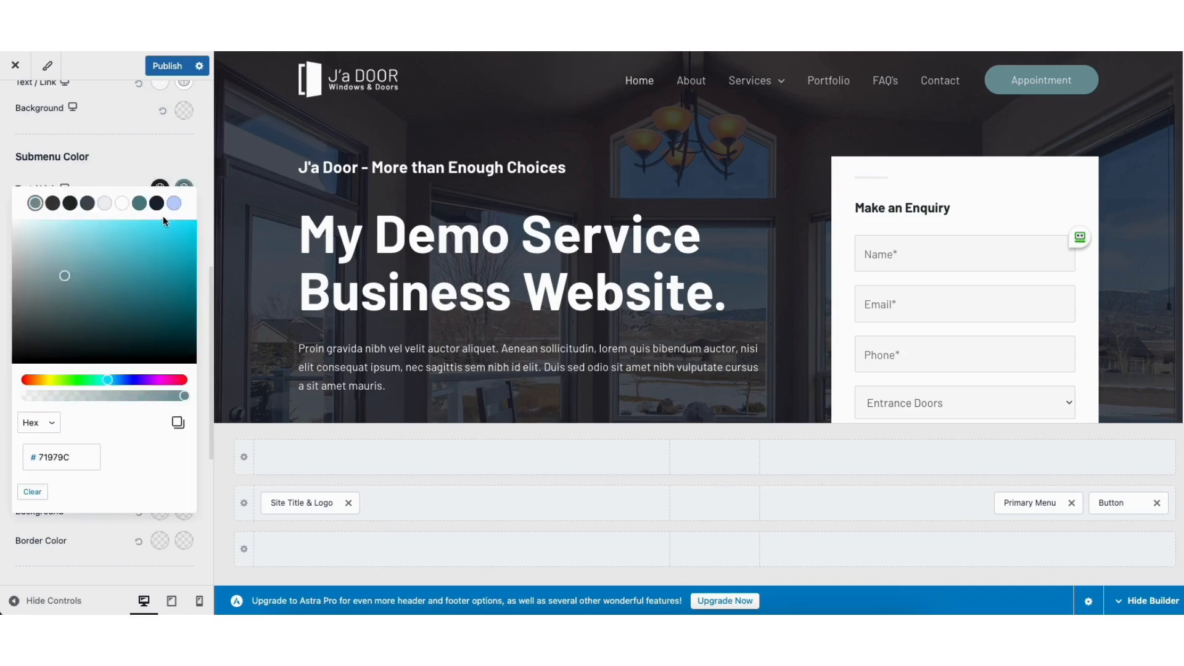
{"action": "mouse_move", "coordinate": [728, 102]}
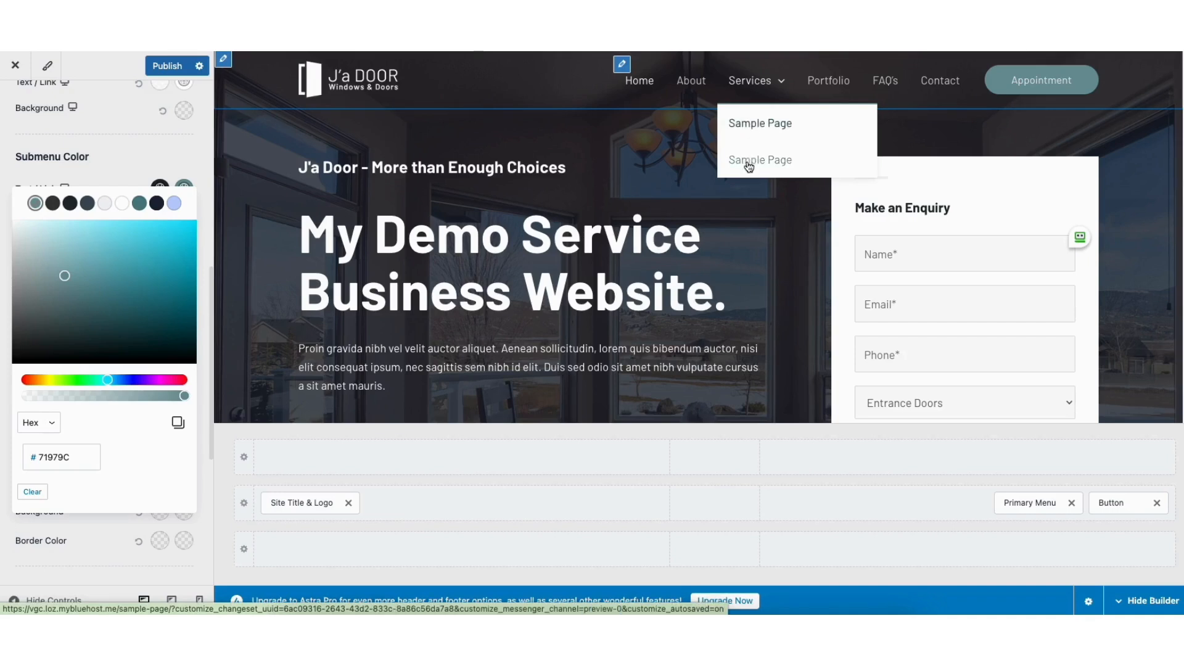
{"action": "left_click", "coordinate": [165, 68]}
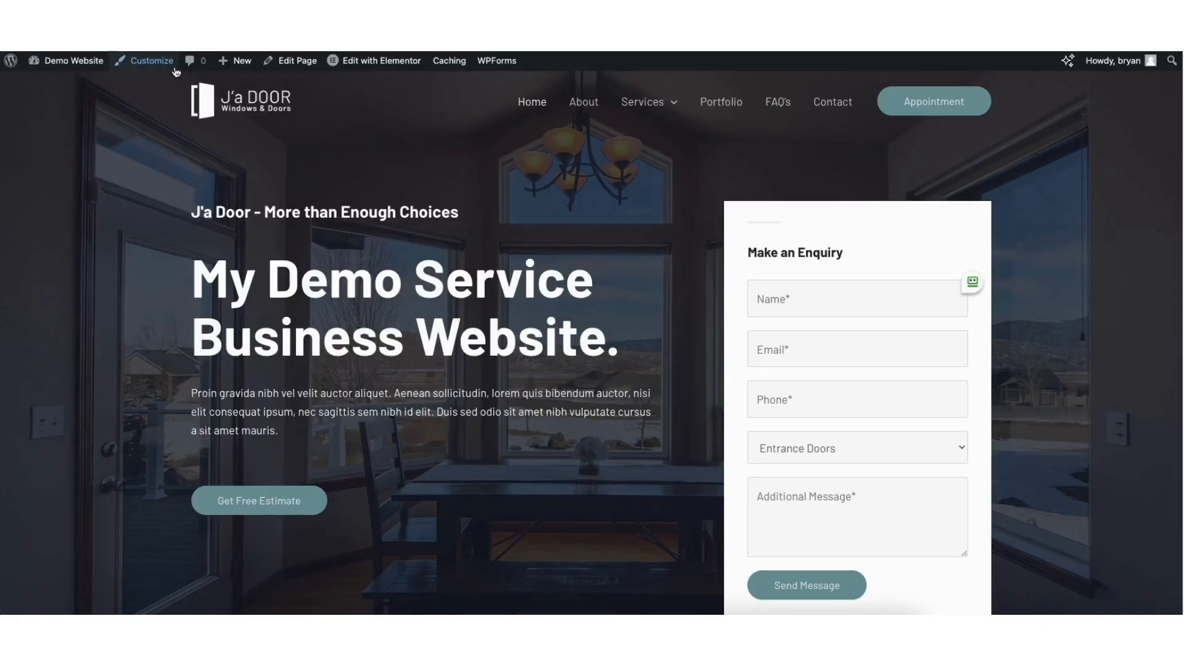
Step: Reopen the site customizer and examine the footer's copyright text and its design settings
{"action": "left_click", "coordinate": [144, 65]}
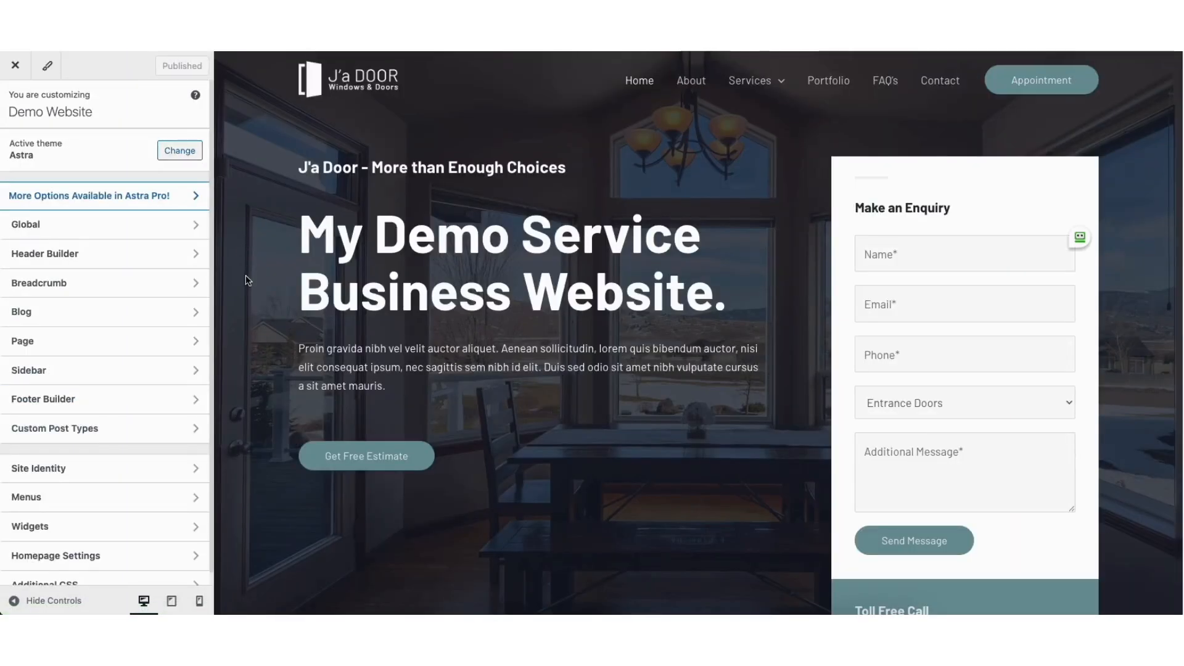
{"action": "left_click", "coordinate": [75, 404]}
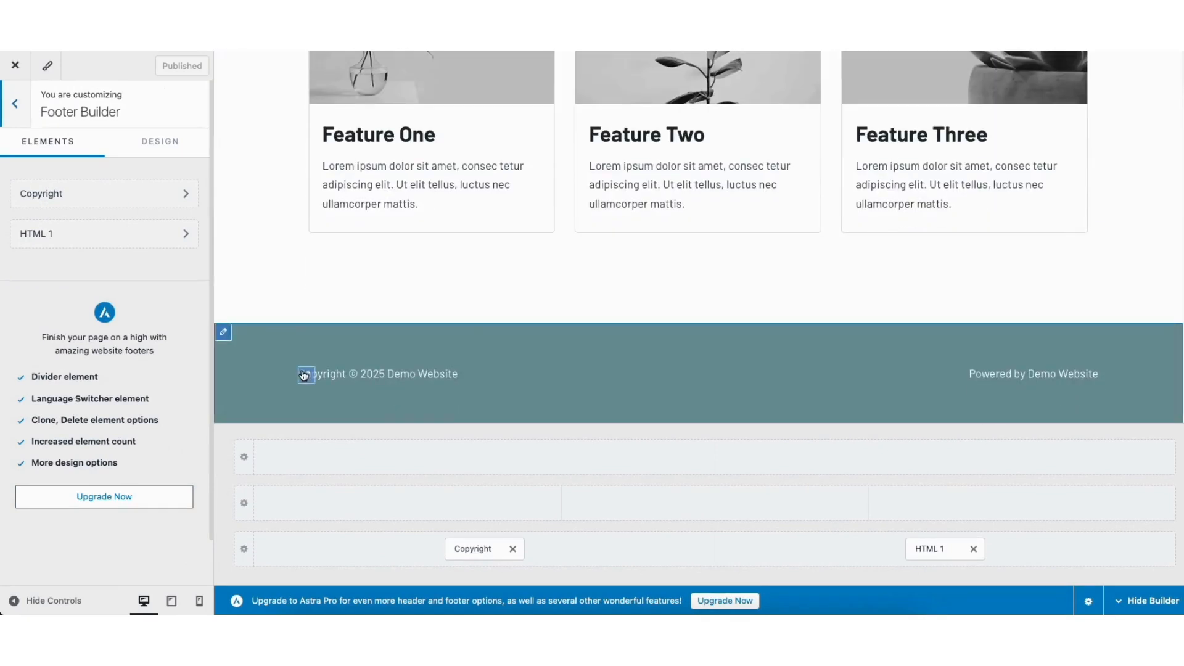
{"action": "left_click", "coordinate": [306, 375]}
{"action": "left_click_drag", "start_coordinate": [23, 318], "coordinate": [79, 330]}
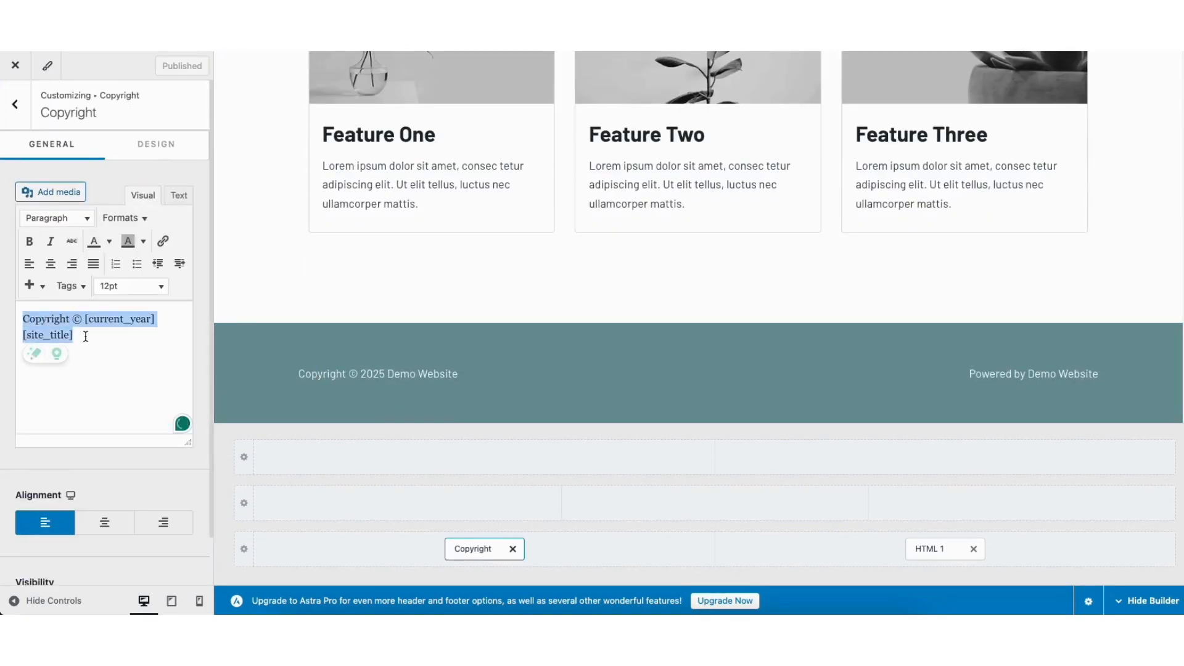
{"action": "left_click", "coordinate": [142, 147]}
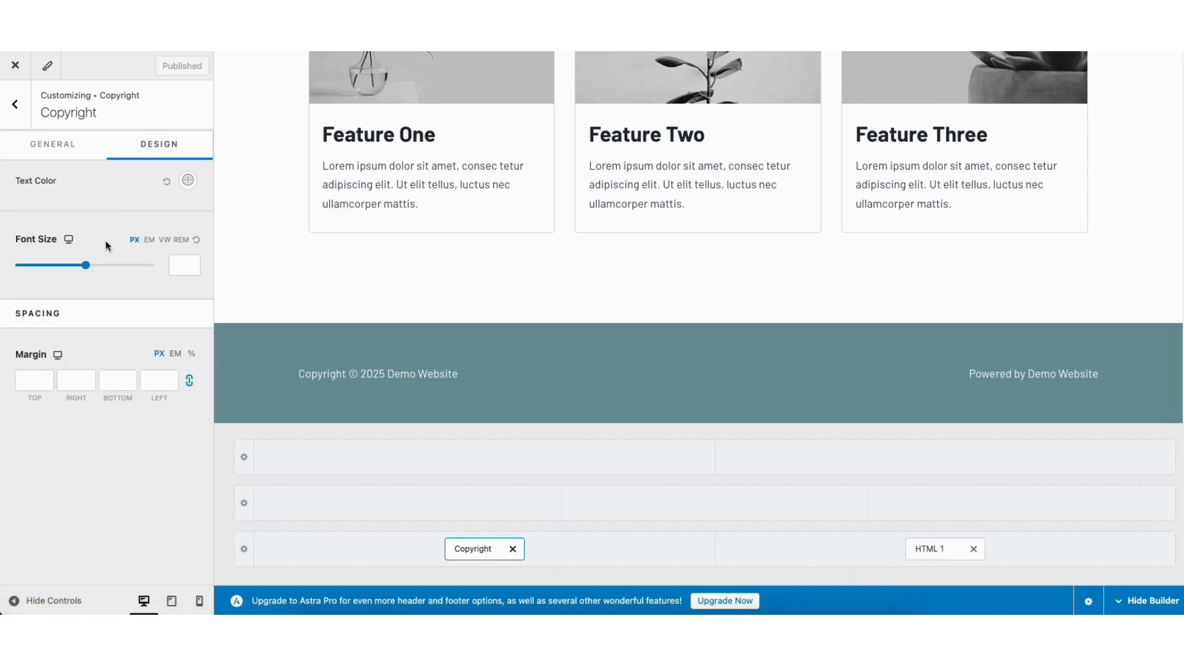
Step: Examine the Below Footer column and layout settings and the elements available for an empty footer row
{"action": "mouse_move", "coordinate": [223, 344]}
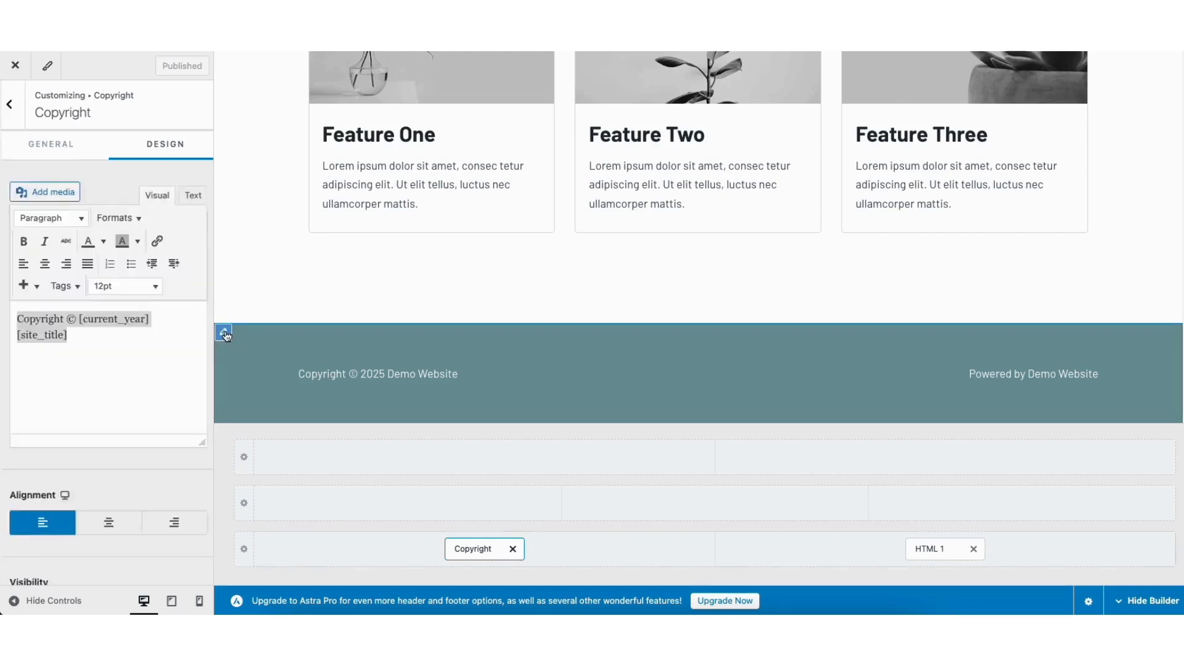
{"action": "left_click", "coordinate": [224, 334]}
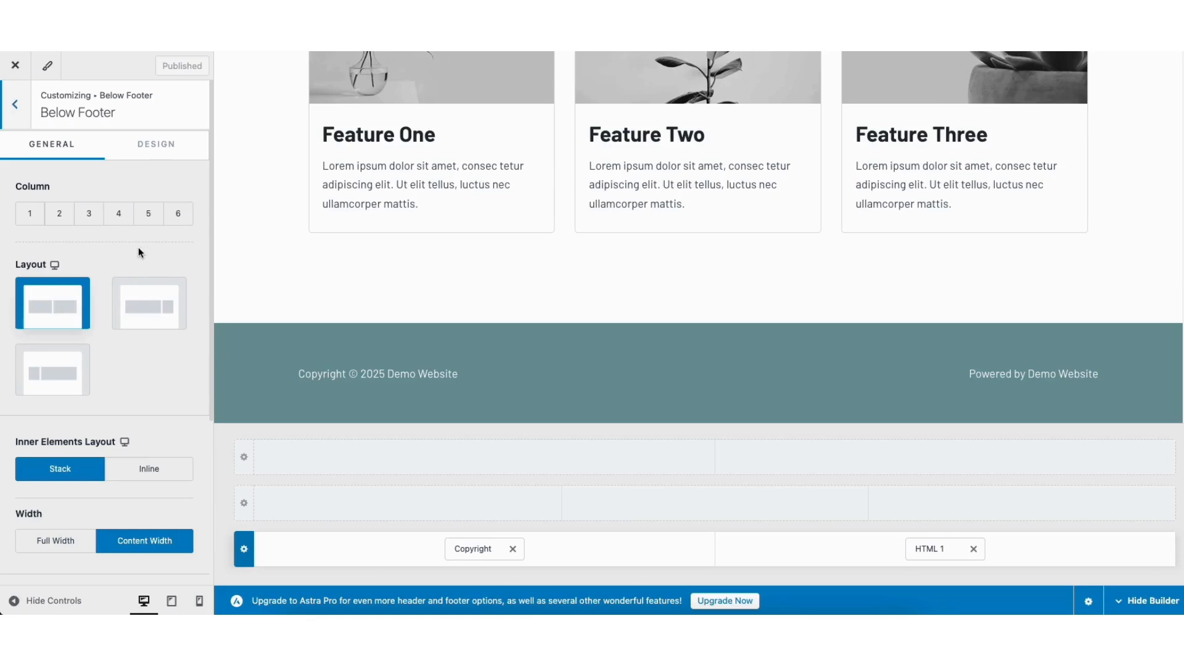
{"action": "left_click", "coordinate": [485, 460]}
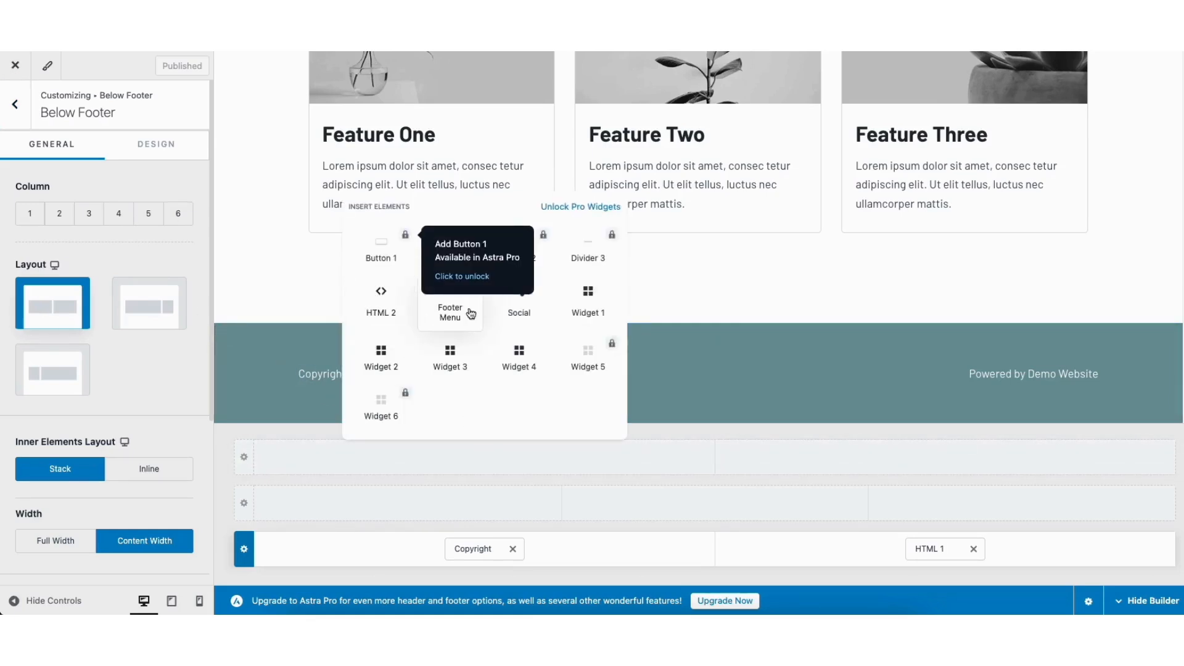
{"action": "left_click", "coordinate": [364, 480]}
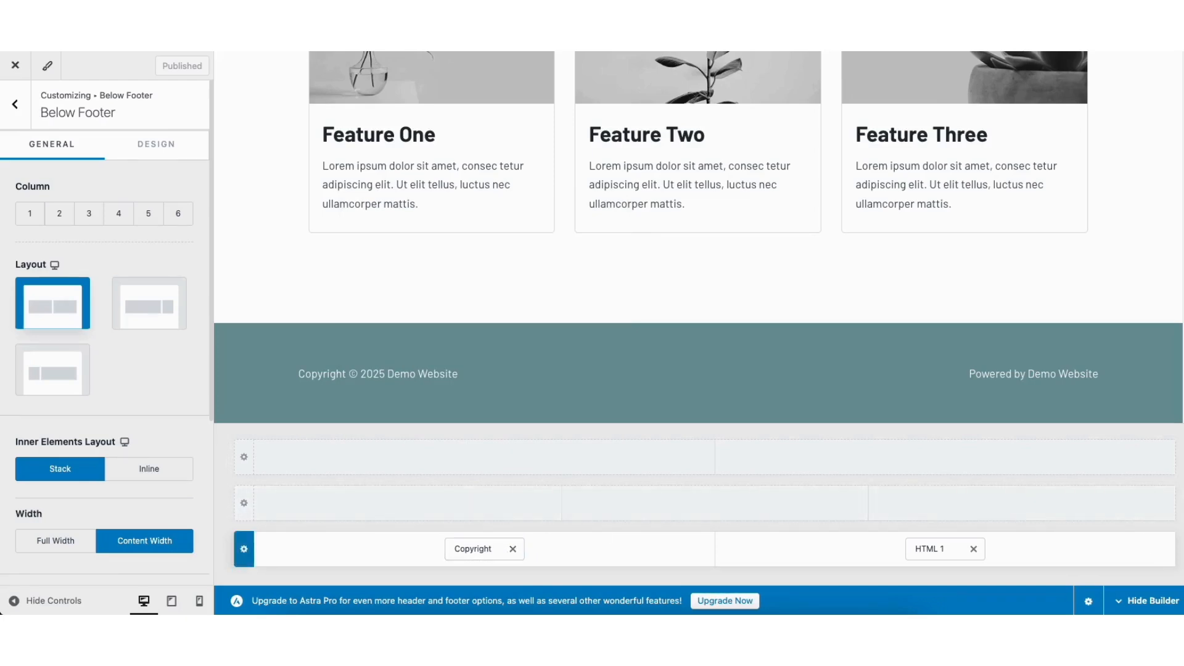
Step: Check the header Appointment button's text and link settings, and remove the button from the header
{"action": "left_click_drag", "start_coordinate": [1182, 394], "coordinate": [1182, 64]}
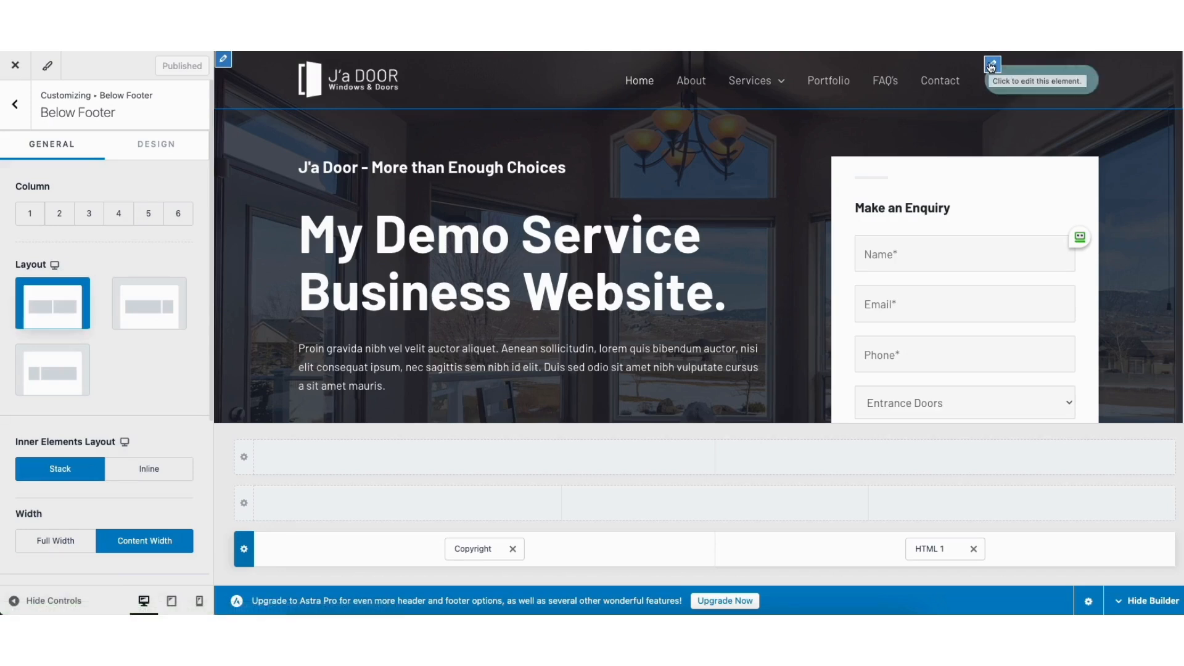
{"action": "left_click", "coordinate": [991, 67]}
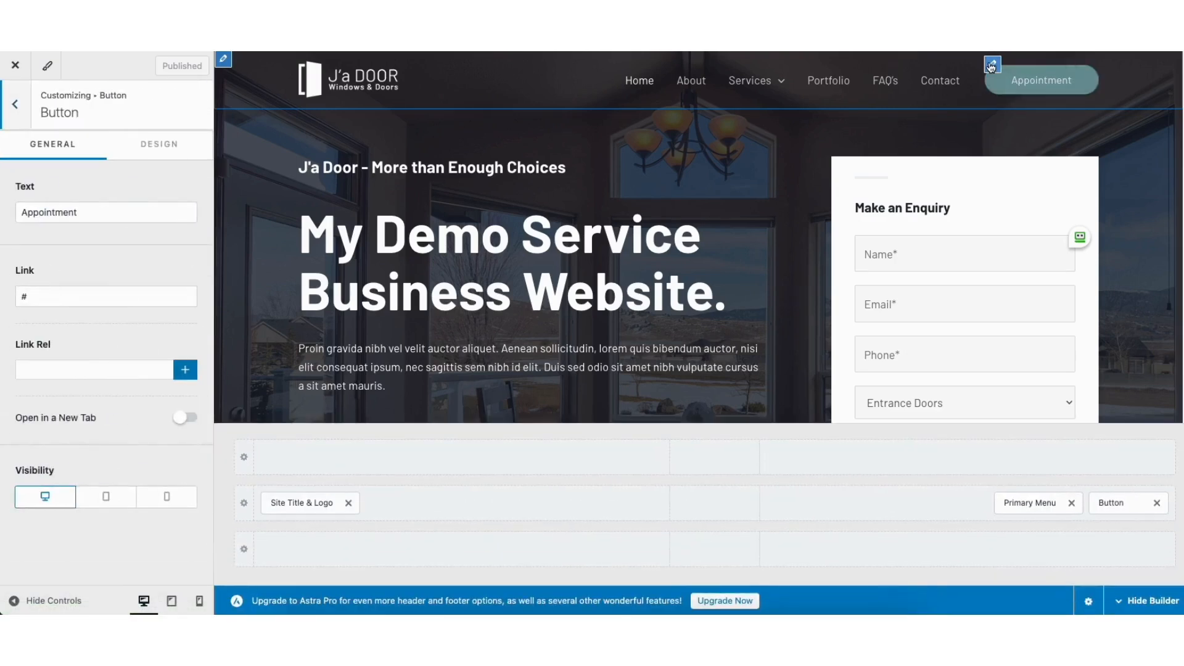
{"action": "left_click_drag", "start_coordinate": [26, 217], "coordinate": [85, 213]}
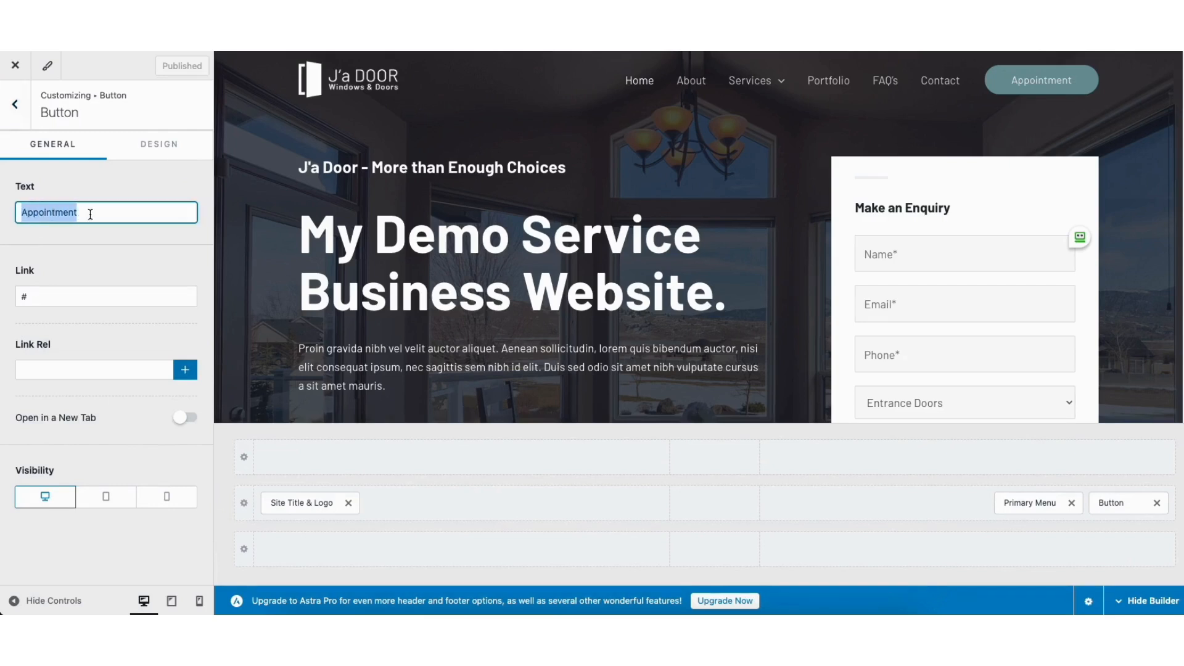
{"action": "left_click", "coordinate": [110, 264]}
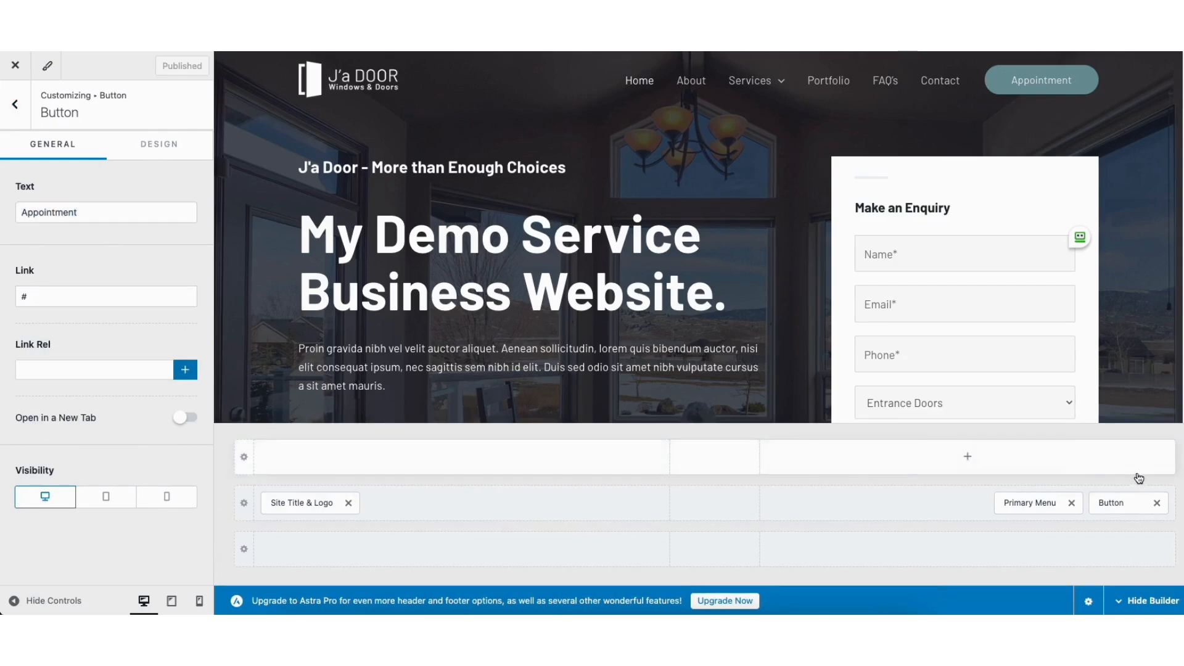
{"action": "left_click", "coordinate": [1157, 503]}
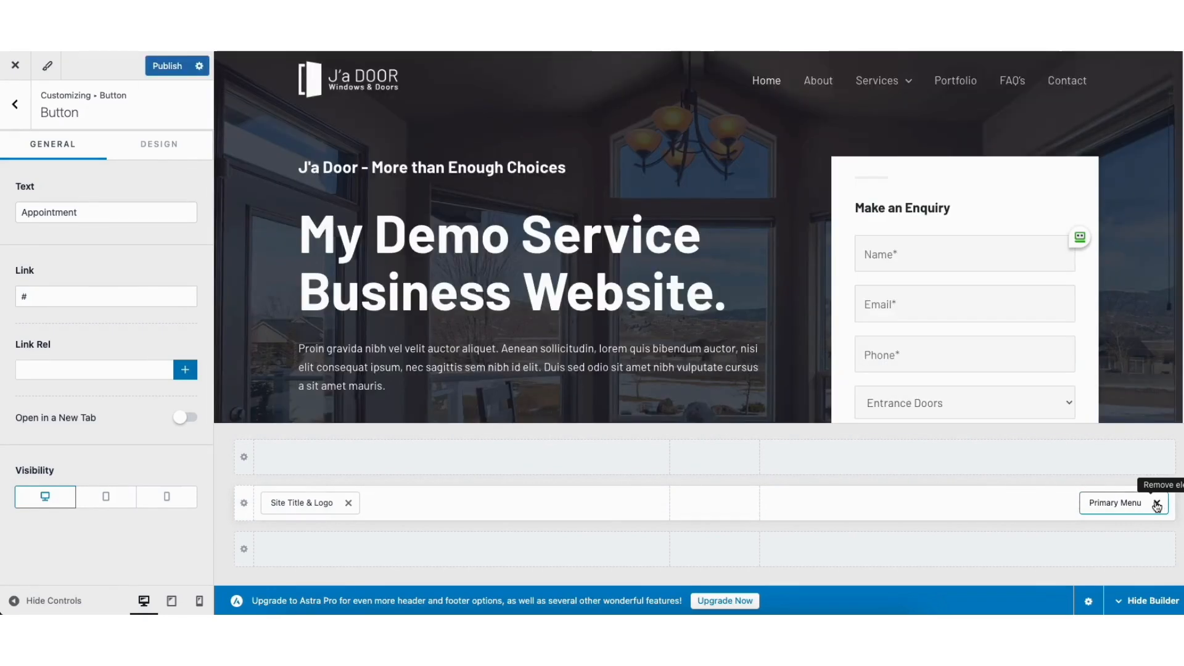
{"action": "left_click_drag", "start_coordinate": [1125, 502], "coordinate": [1002, 510]}
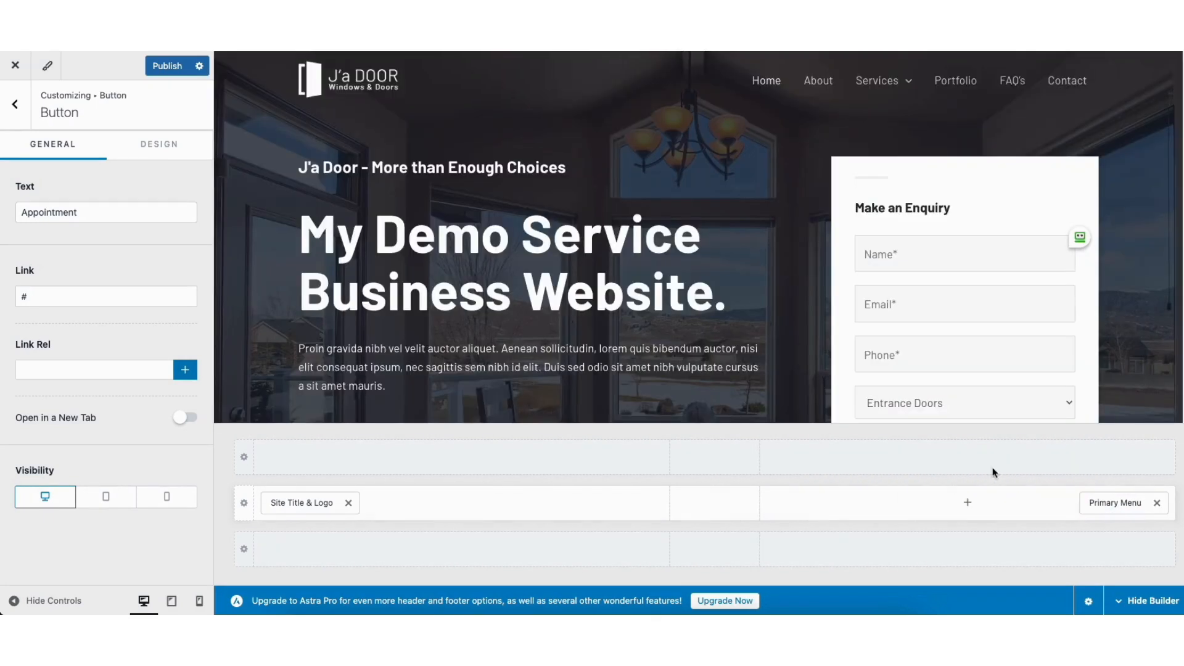
Step: Examine the transparent header's logo and design settings, and return to the main customizer options
{"action": "left_click", "coordinate": [308, 80]}
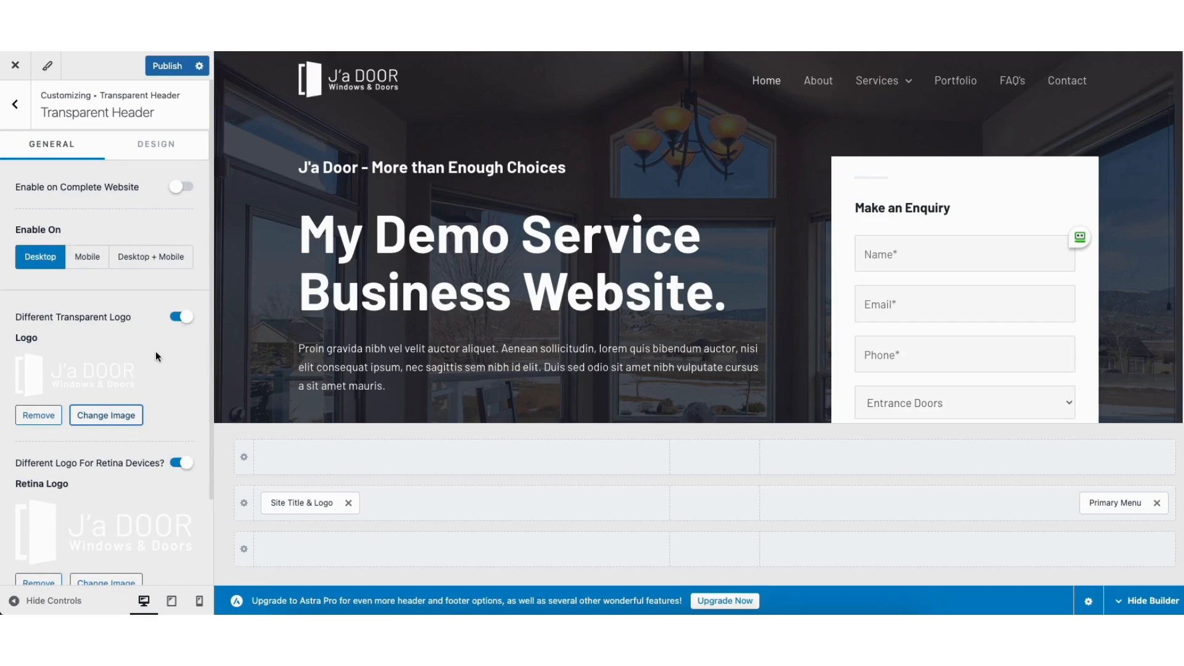
{"action": "left_click", "coordinate": [155, 144]}
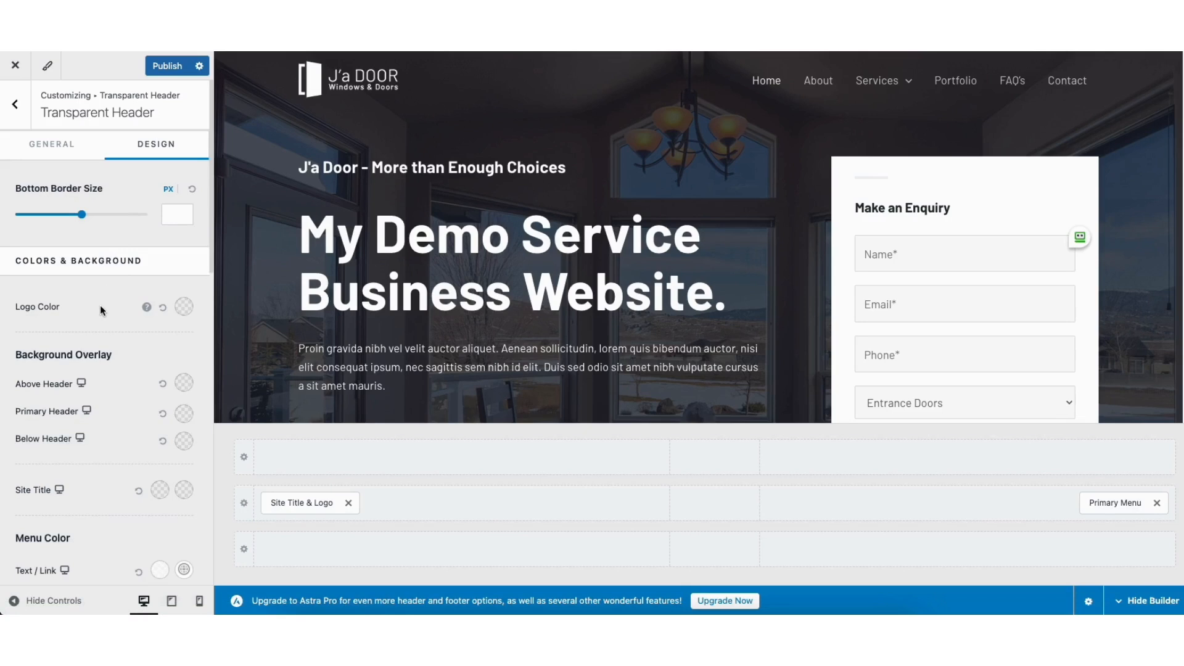
{"action": "left_click", "coordinate": [16, 109]}
{"action": "left_click", "coordinate": [19, 111]}
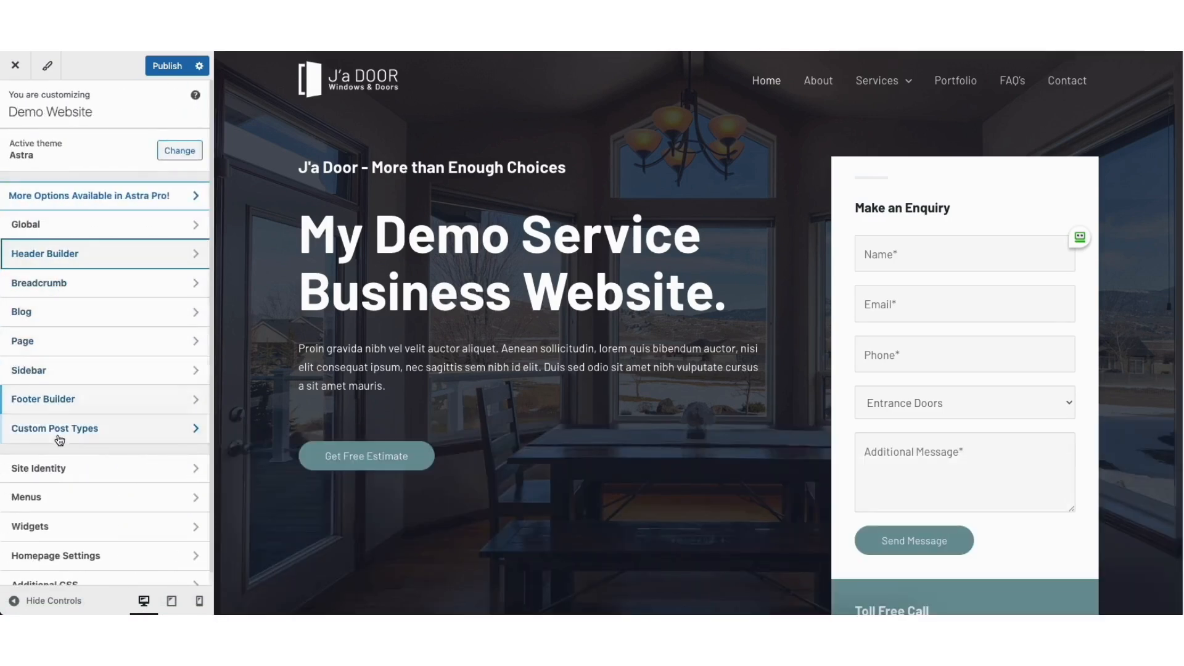
Step: Examine the Site Identity icon option and the logo, site title and tagline settings, and return to Header Builder
{"action": "left_click", "coordinate": [58, 470]}
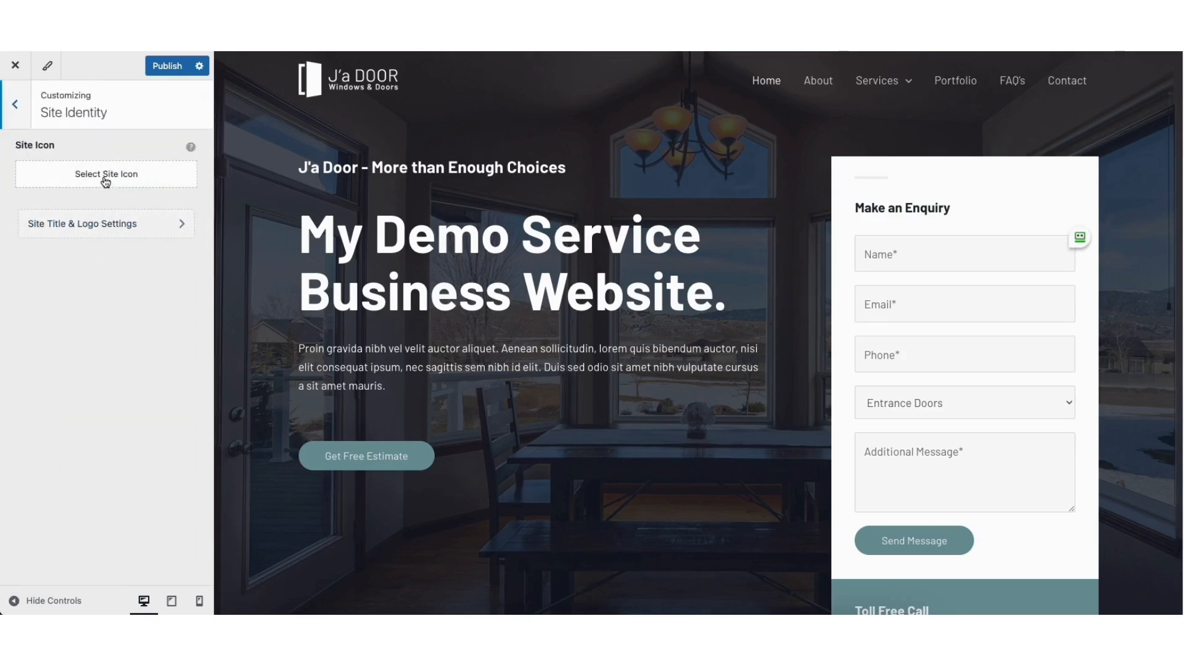
{"action": "left_click", "coordinate": [95, 224]}
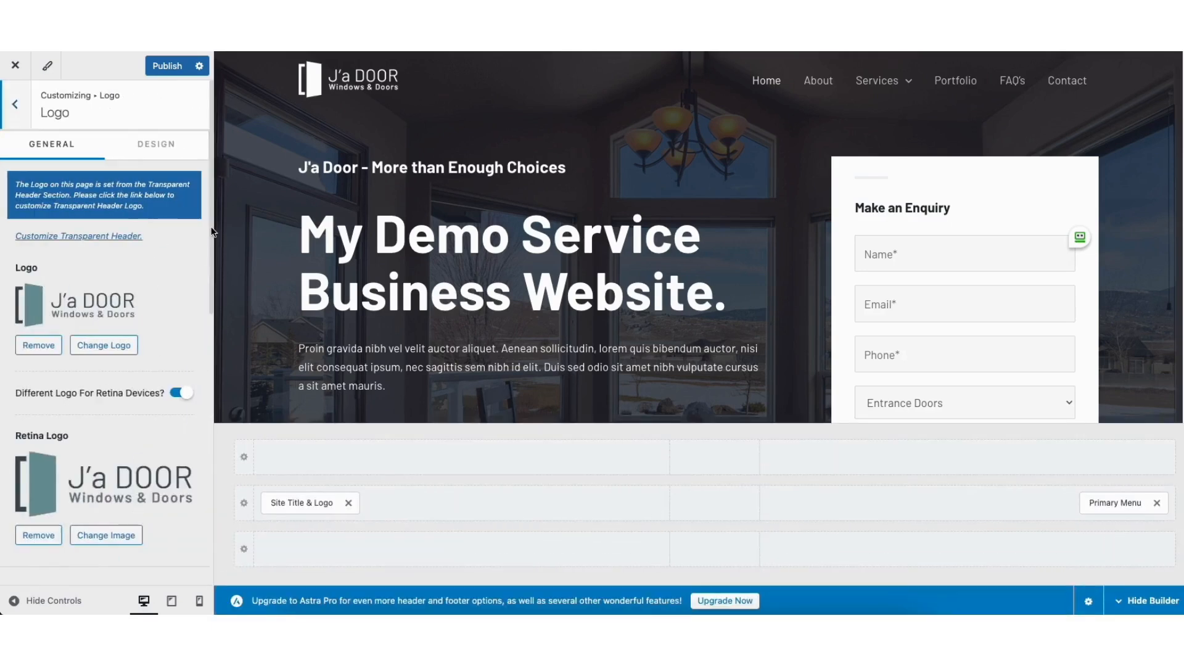
{"action": "scroll", "coordinate": [205, 273], "scroll_direction": "down", "scroll_amount": 6}
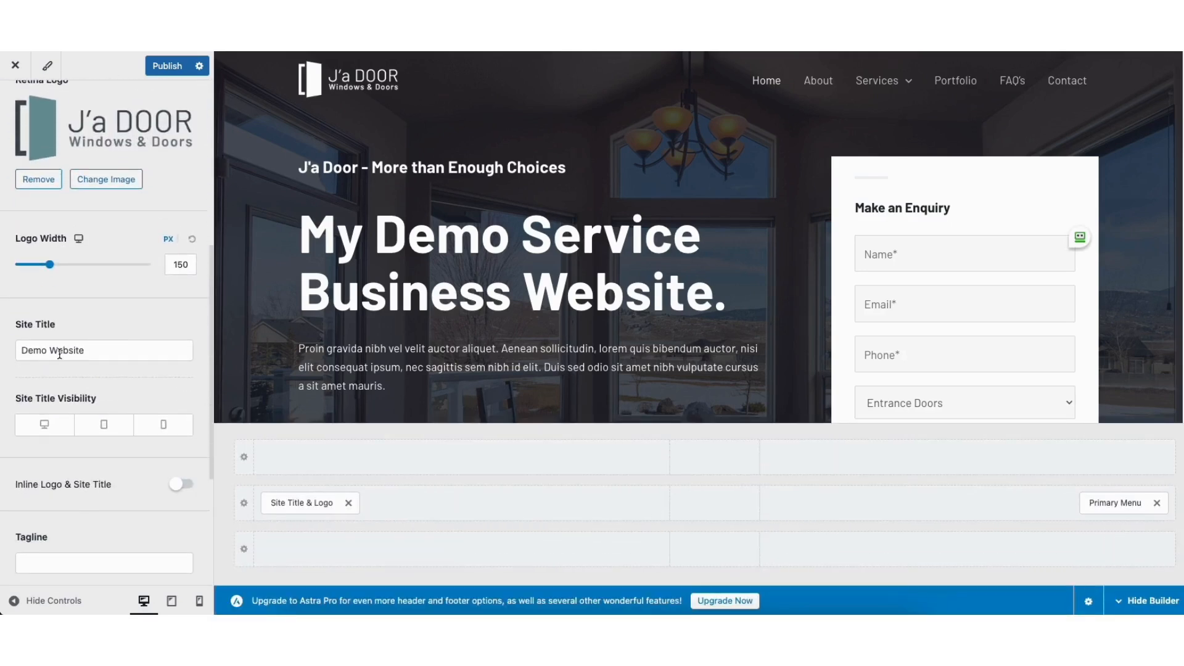
{"action": "scroll", "coordinate": [212, 356], "scroll_direction": "down", "scroll_amount": 4}
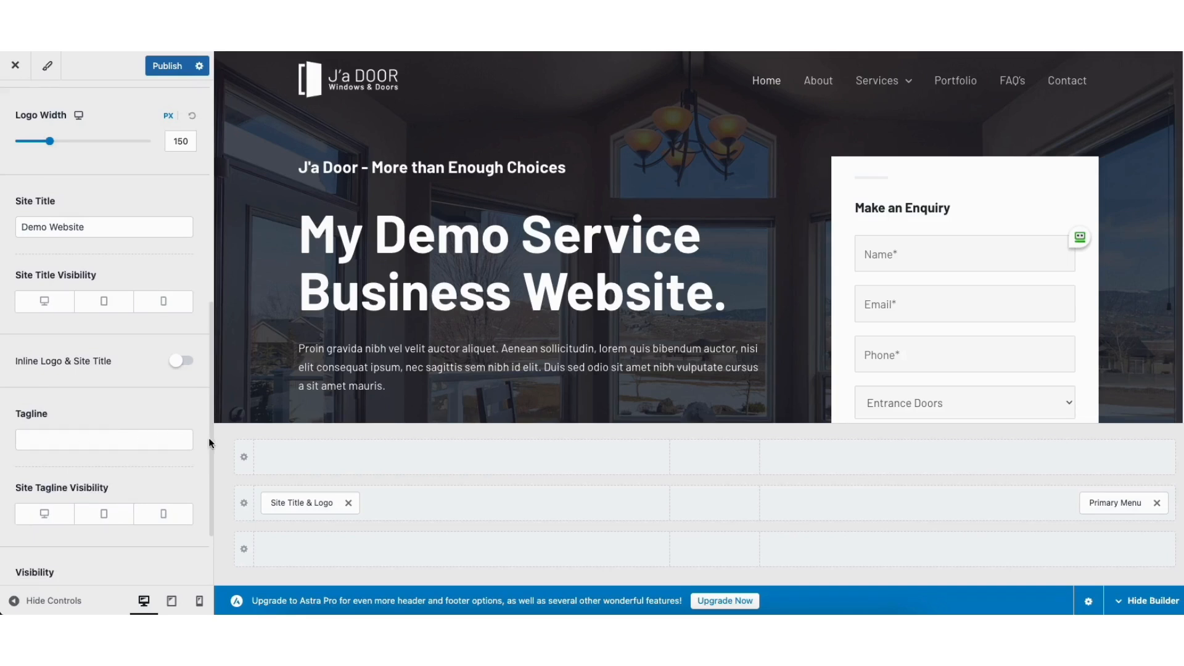
{"action": "scroll", "coordinate": [209, 438], "scroll_direction": "up", "scroll_amount": 10}
{"action": "left_click", "coordinate": [12, 106]}
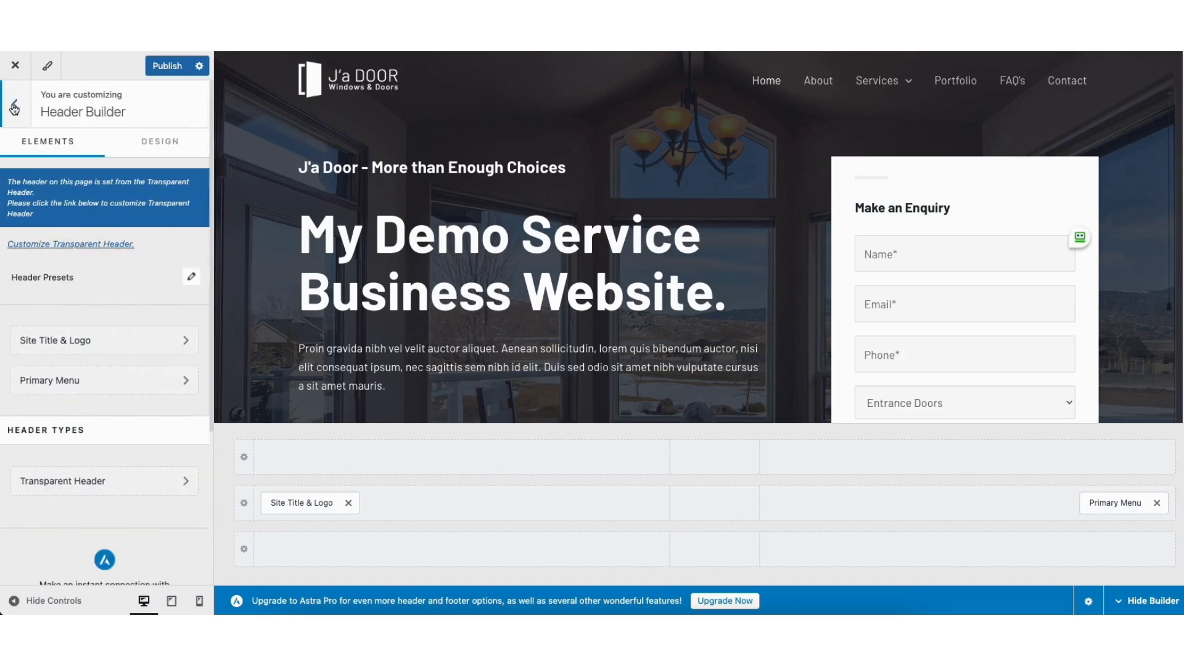
Step: Examine the site-wide Global settings for typography, colors and buttons
{"action": "left_click", "coordinate": [14, 109]}
{"action": "left_click", "coordinate": [48, 224]}
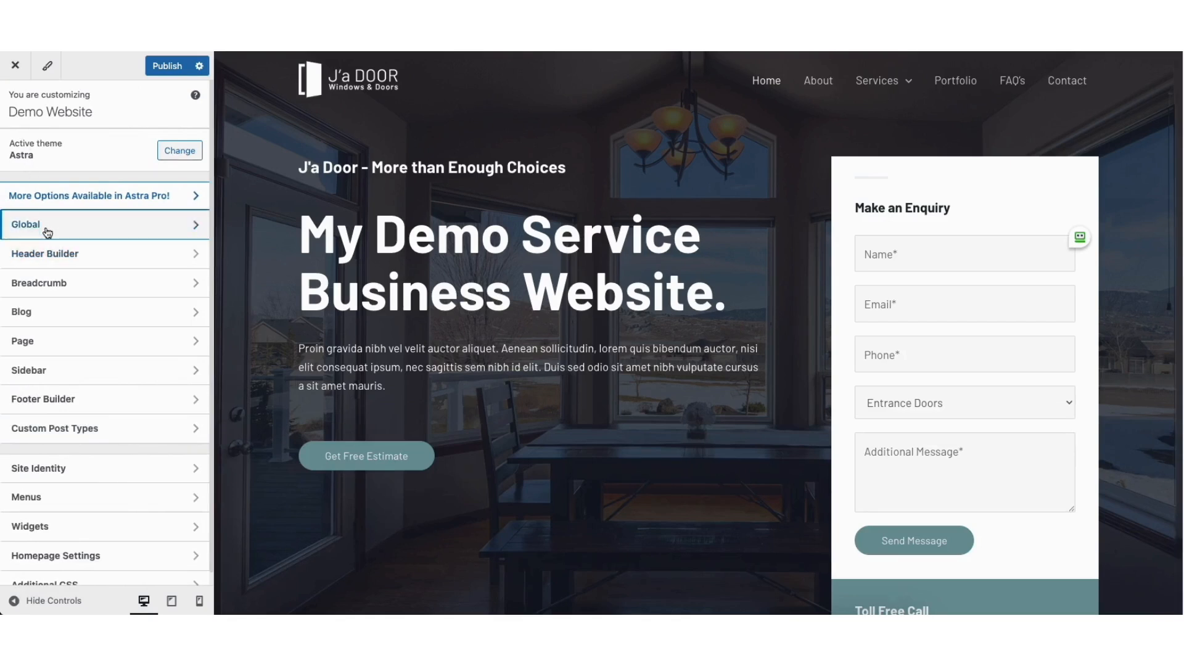
{"action": "left_click", "coordinate": [85, 150]}
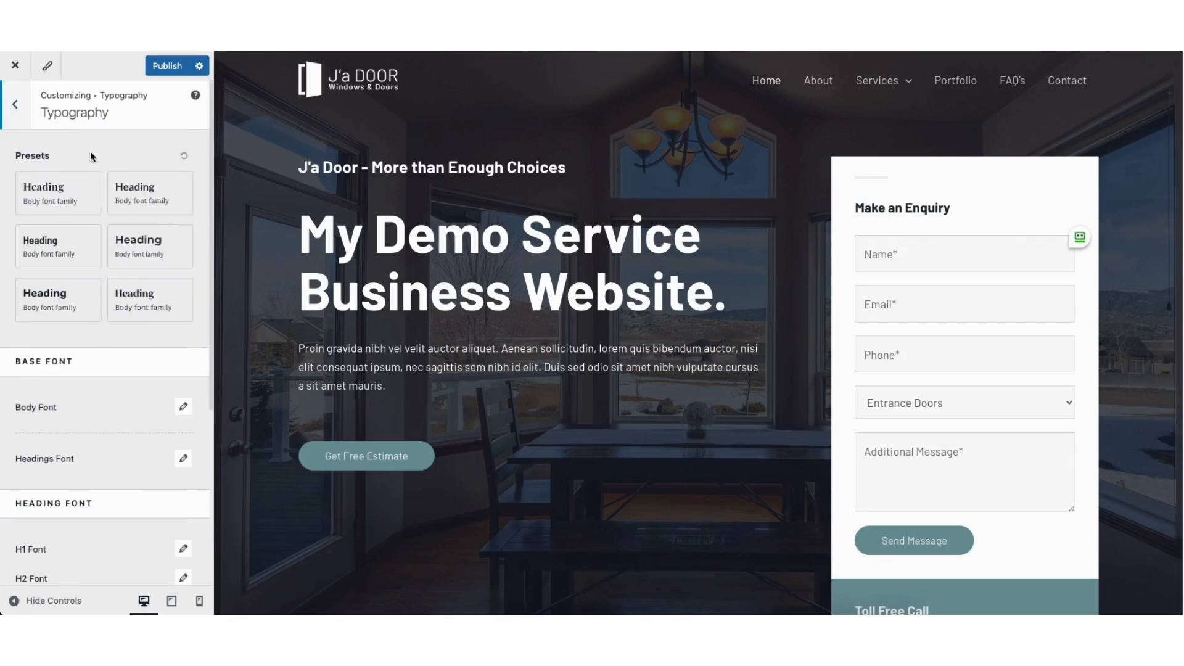
{"action": "left_click", "coordinate": [16, 104]}
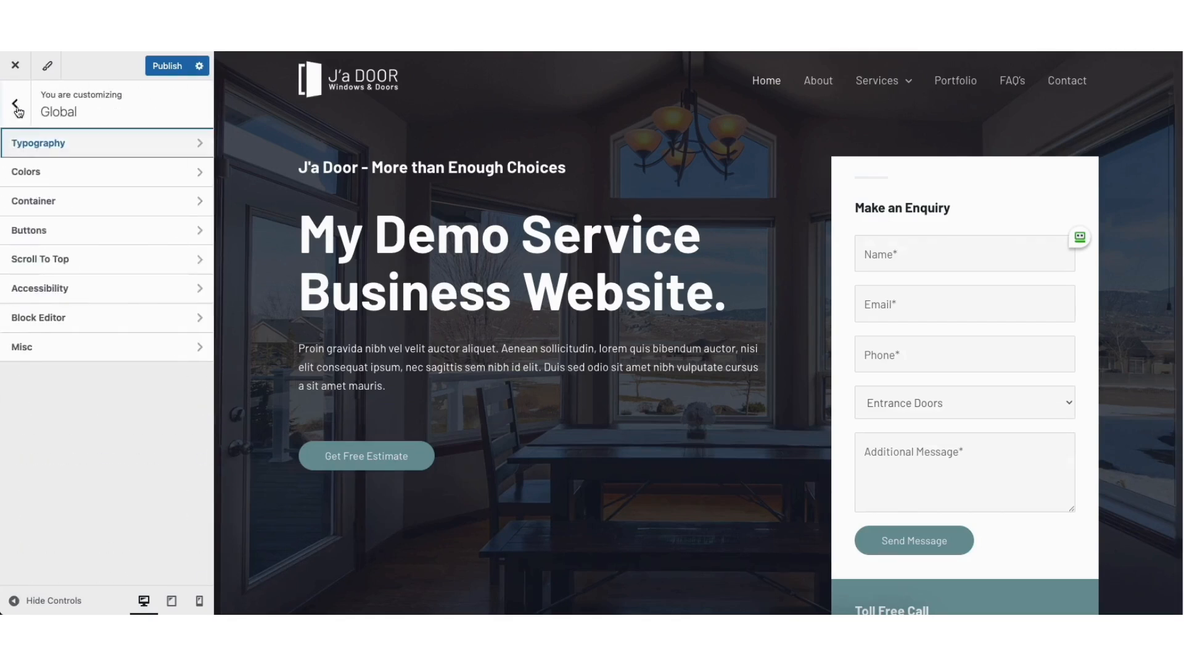
{"action": "left_click", "coordinate": [59, 179]}
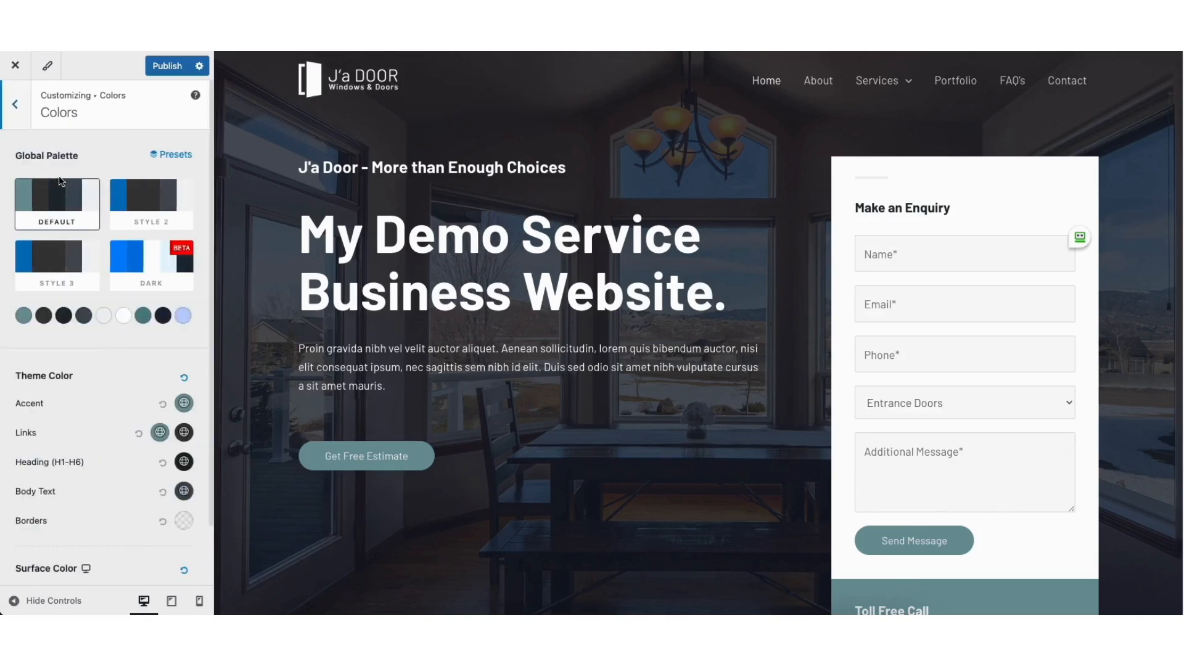
{"action": "left_click", "coordinate": [16, 109]}
{"action": "left_click", "coordinate": [40, 231]}
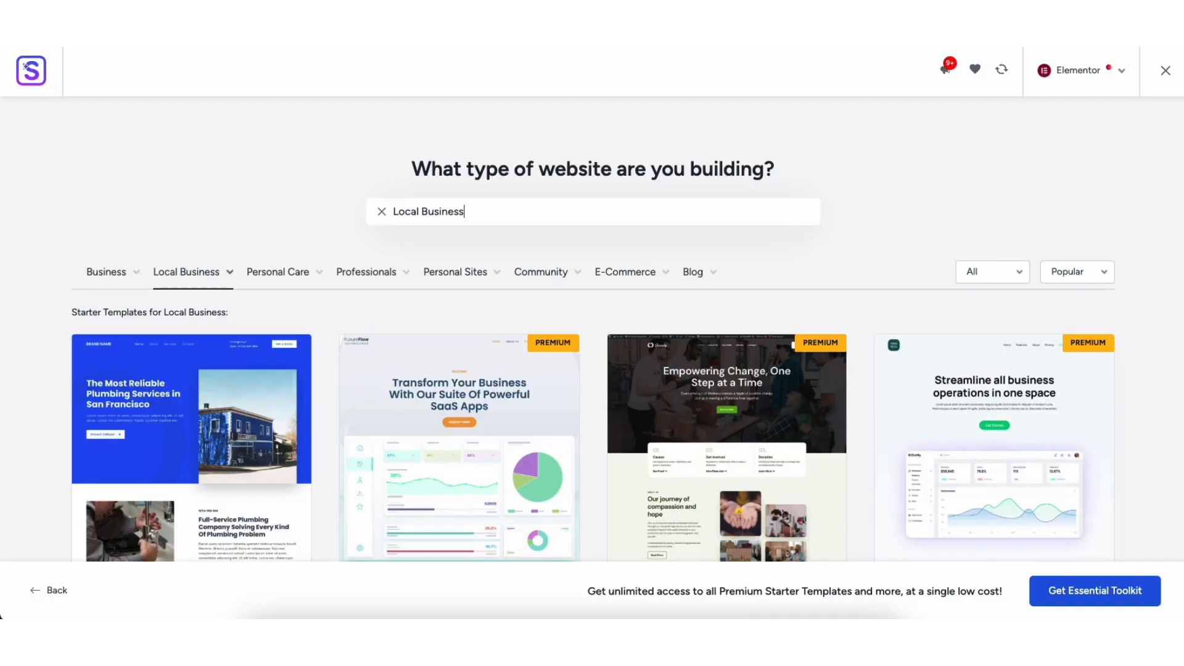
{"action": "scroll", "coordinate": [592, 330], "scroll_direction": "down", "scroll_amount": 15}
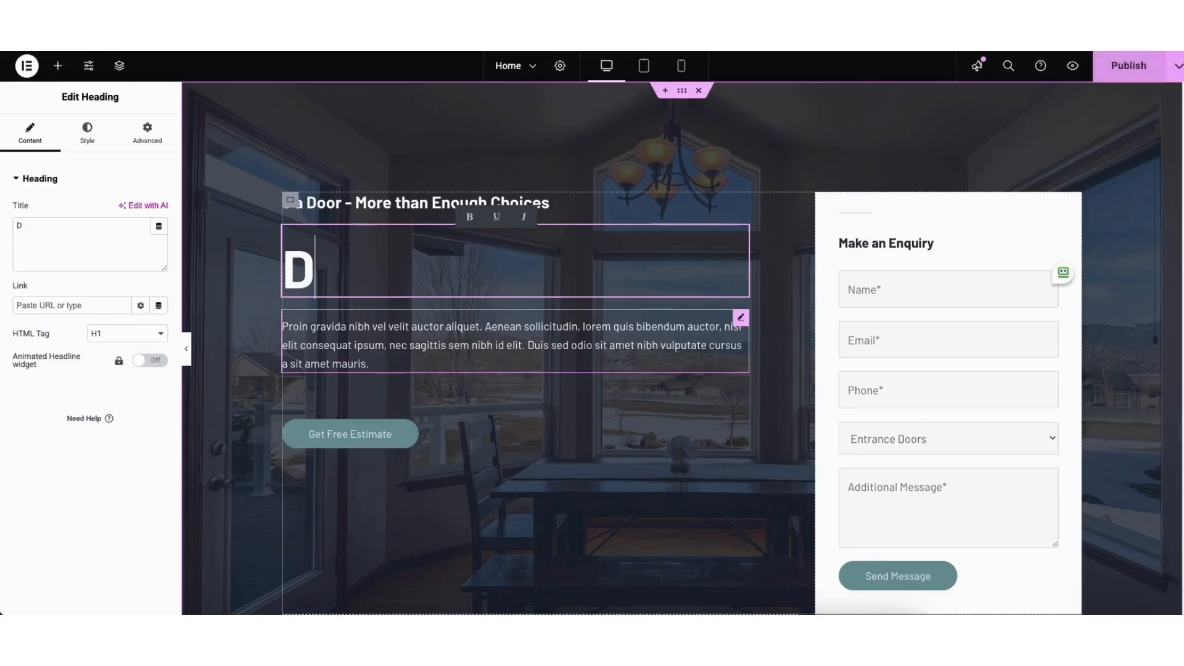
{"action": "type", "text": "emo Se"}
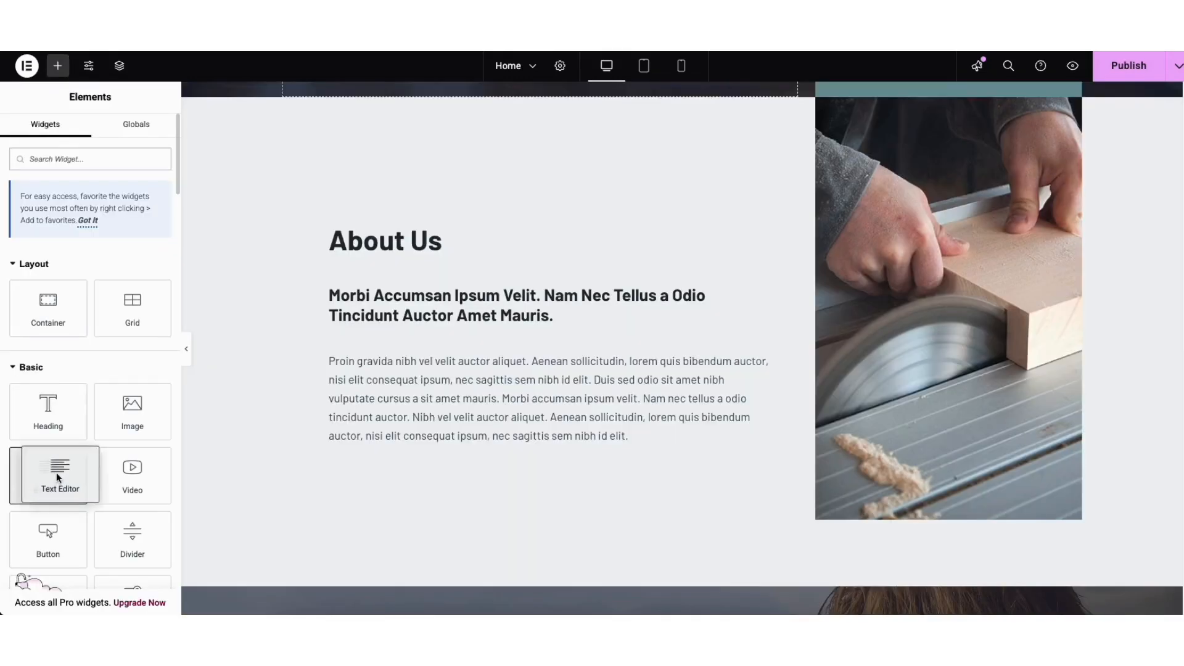
{"action": "left_click_drag", "start_coordinate": [58, 471], "coordinate": [394, 346]}
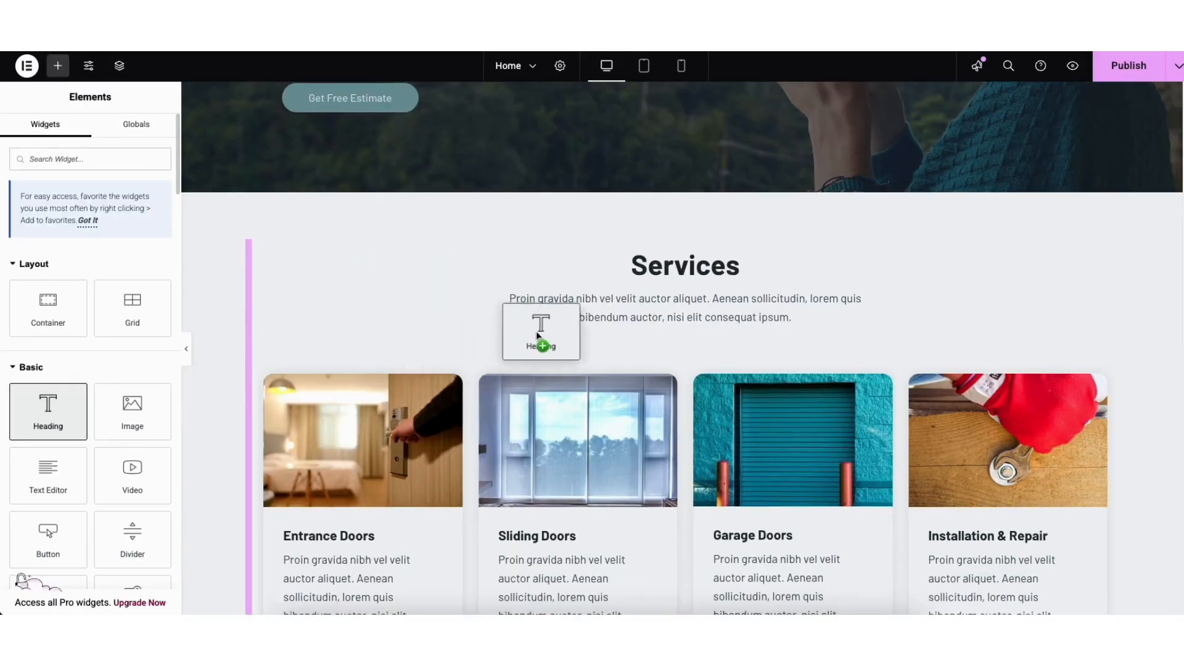